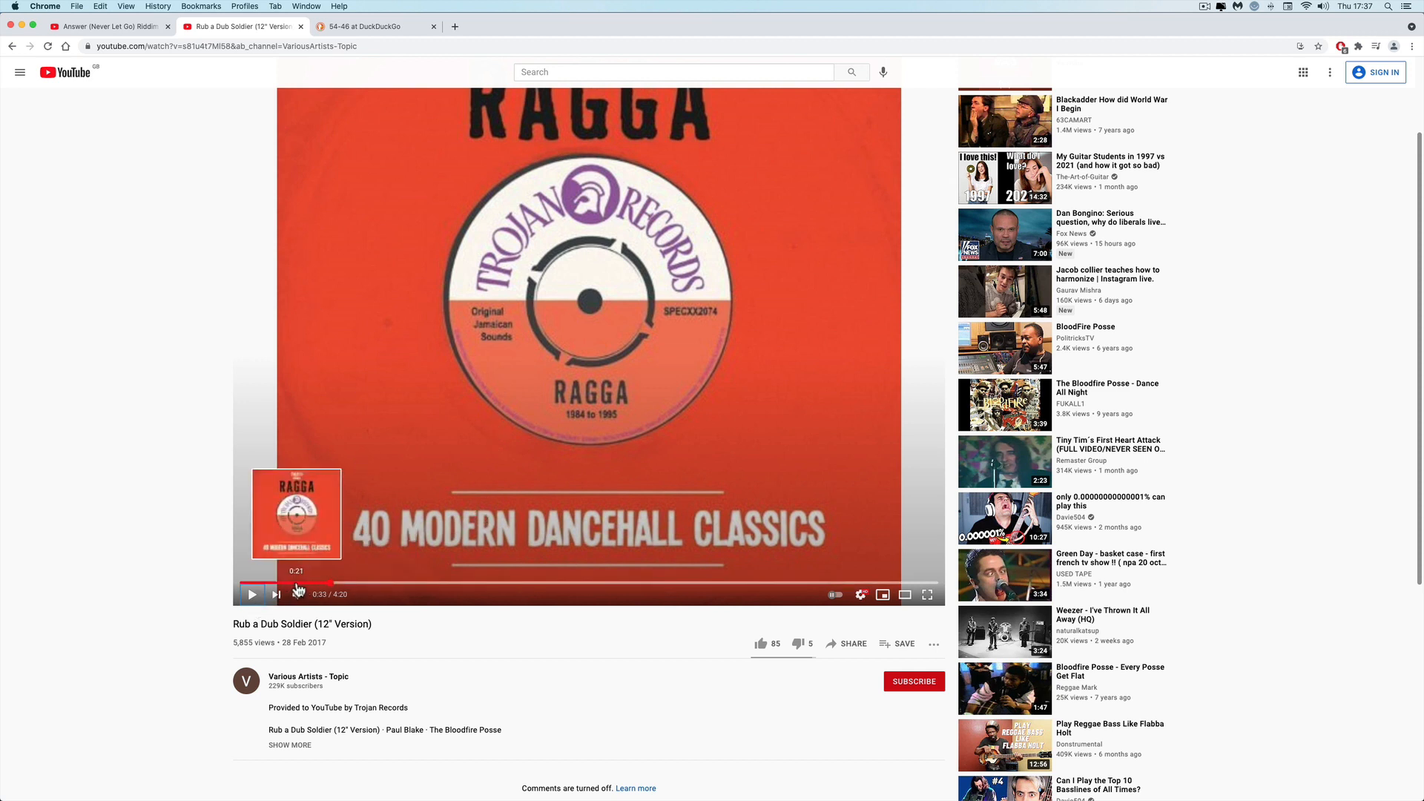
Play a short excerpt of Rub a Dub Soldier from an earlier point, and pause it
click(286, 583)
click(252, 596)
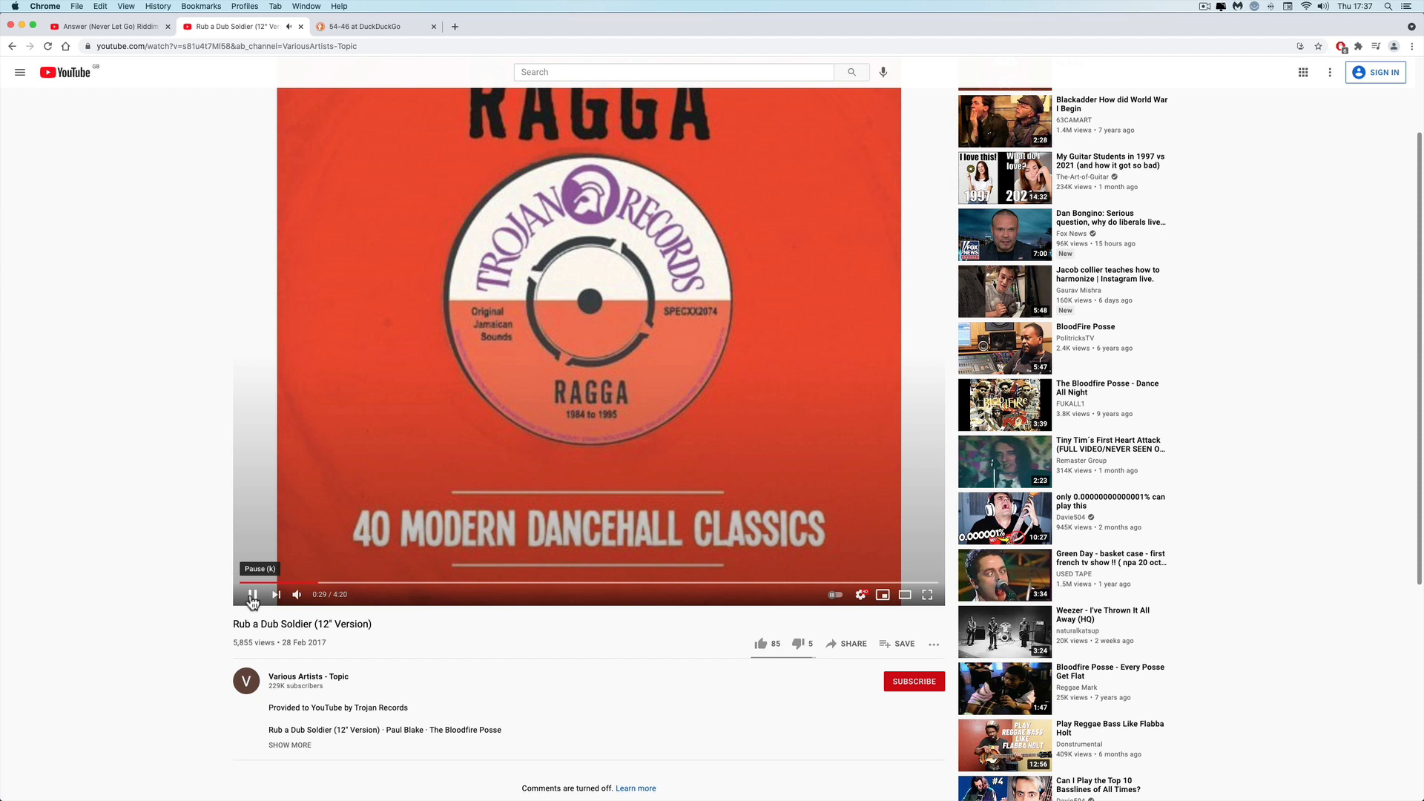
click(252, 595)
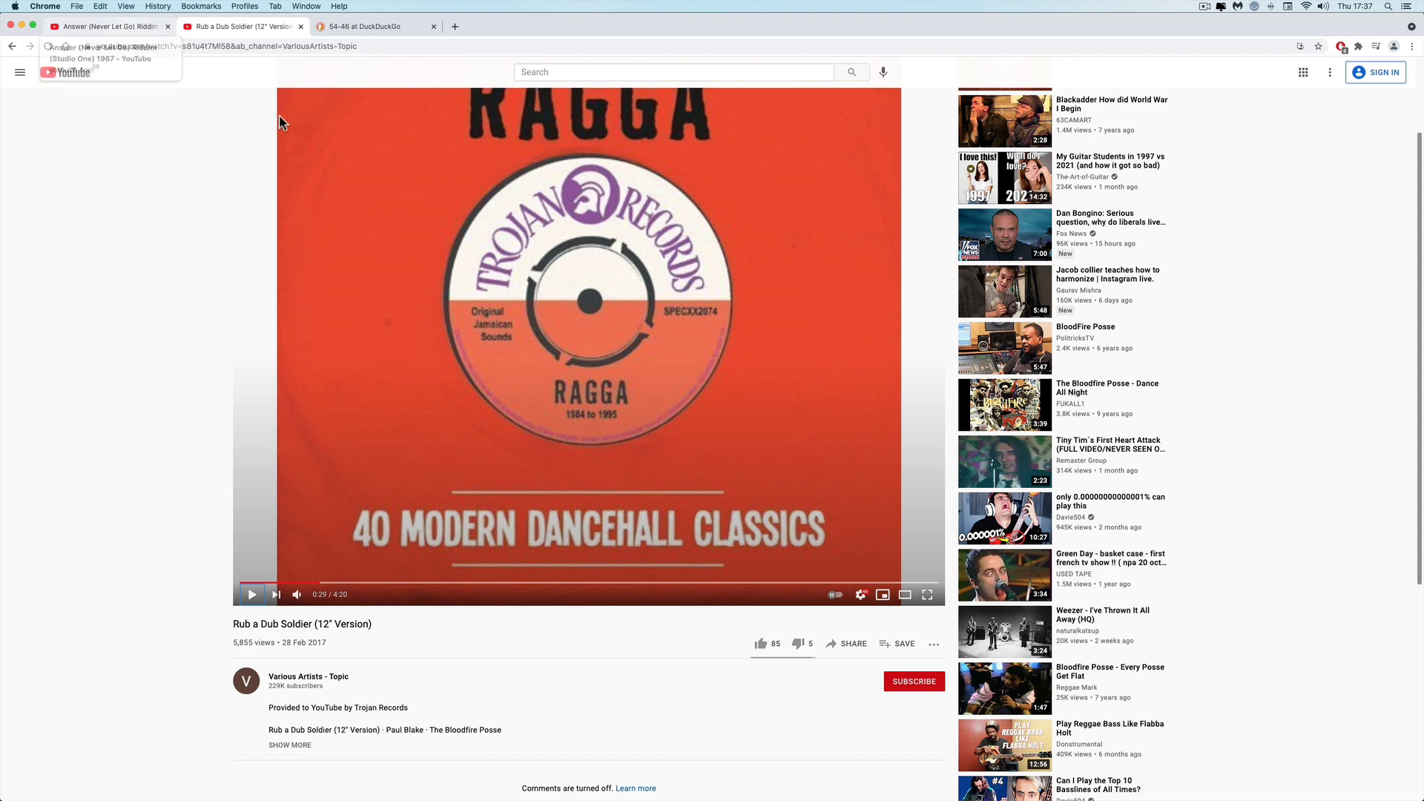
Listen to the opening of the Answer (Never Let Go) Riddim video, replay it and pause, and return to the Rub a Dub Soldier video
click(113, 25)
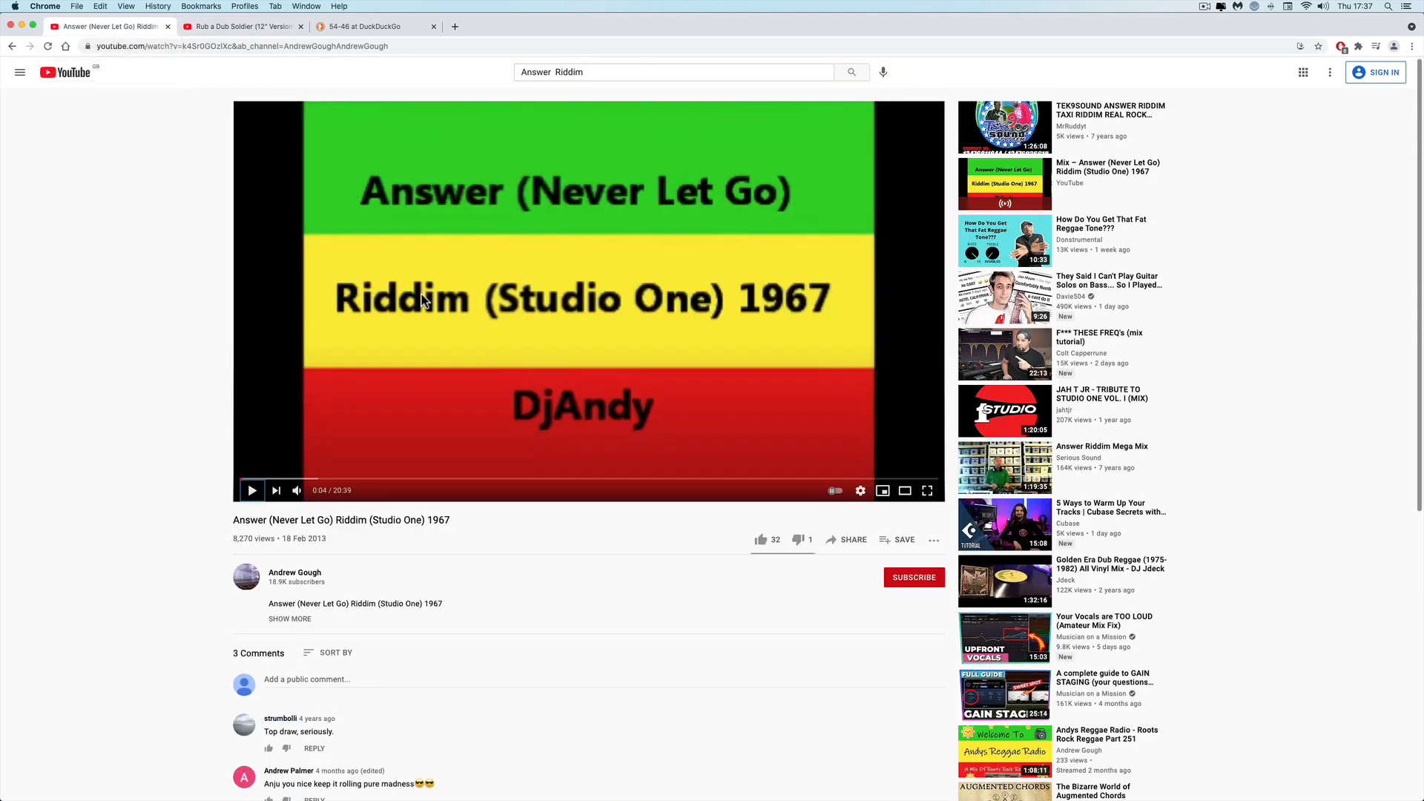
click(252, 492)
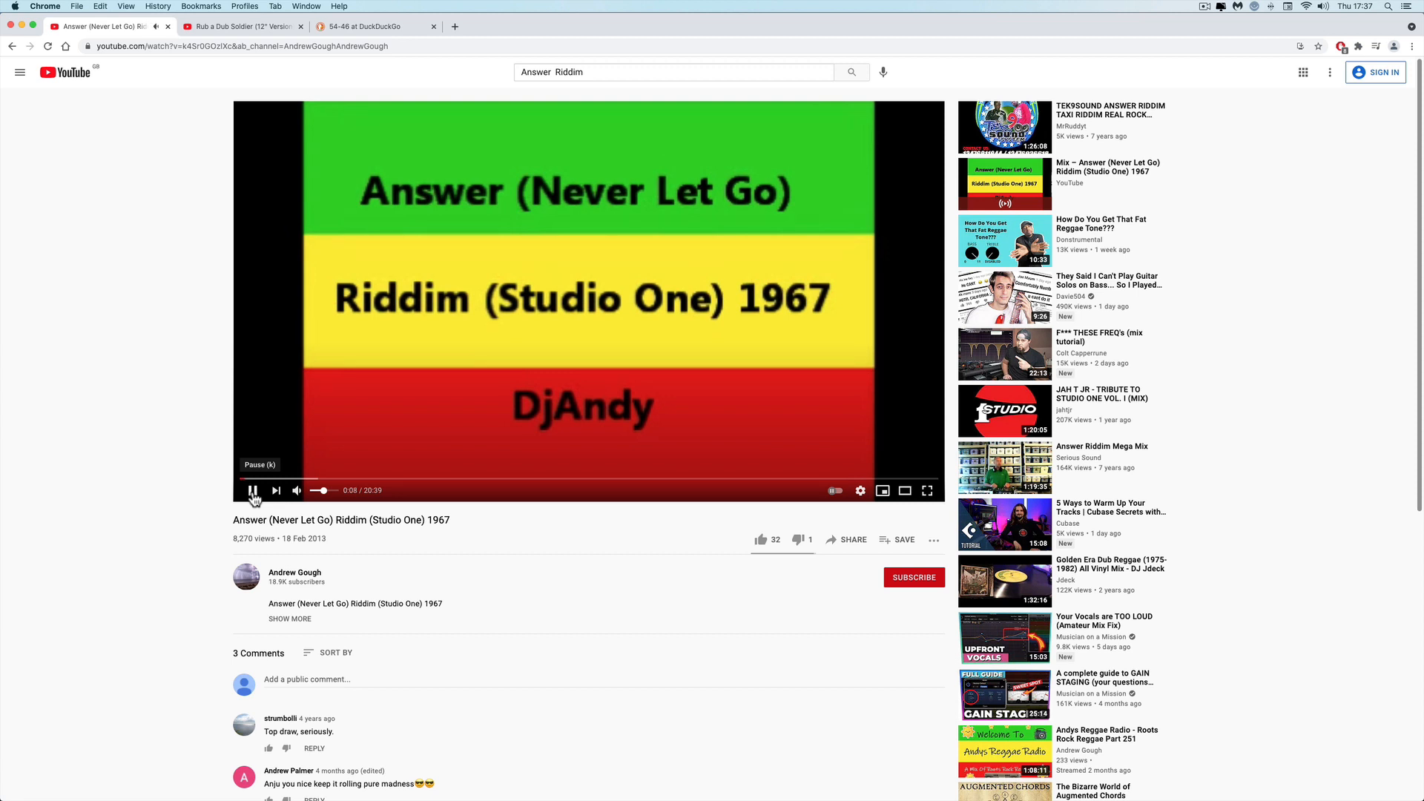
click(253, 492)
click(253, 494)
click(253, 493)
click(243, 479)
click(257, 496)
click(257, 496)
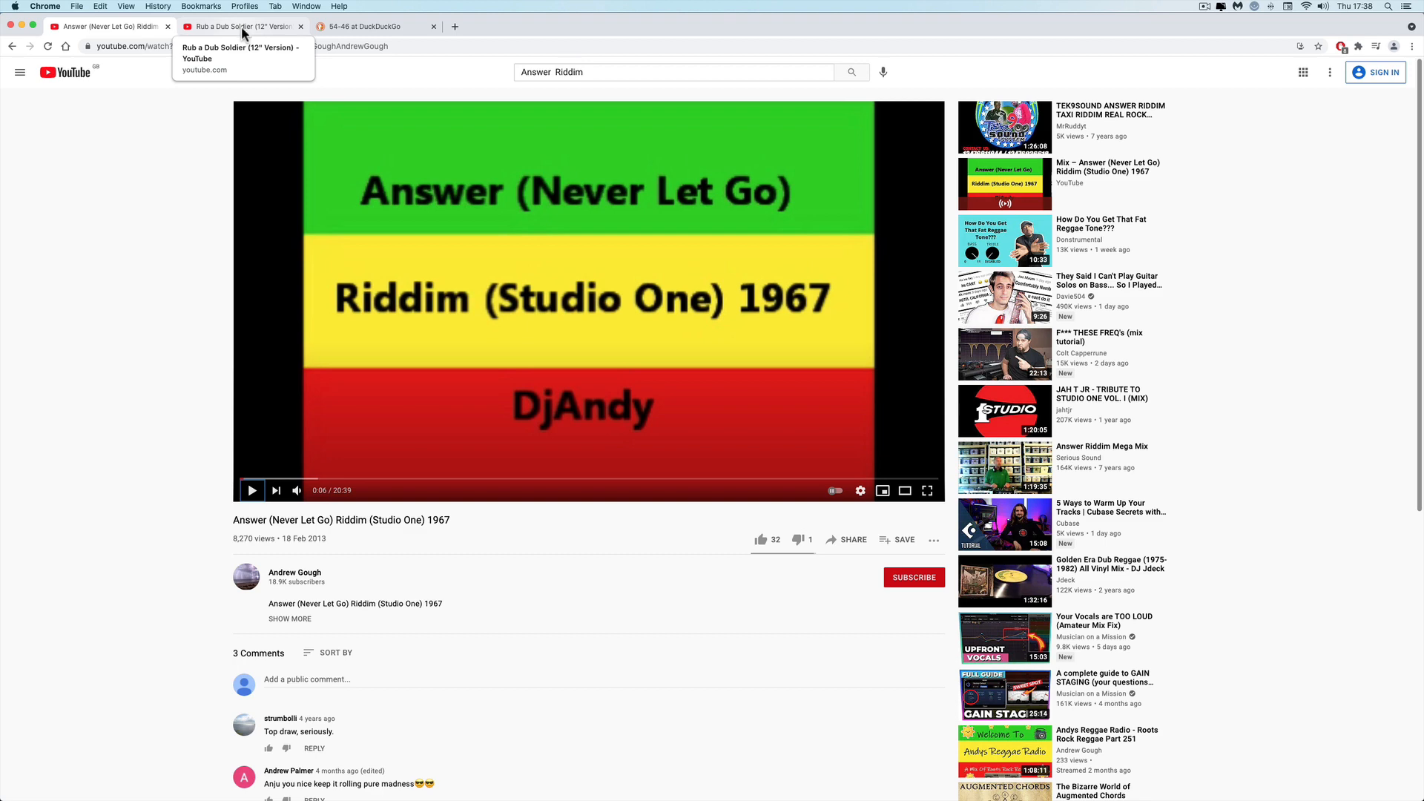
click(242, 29)
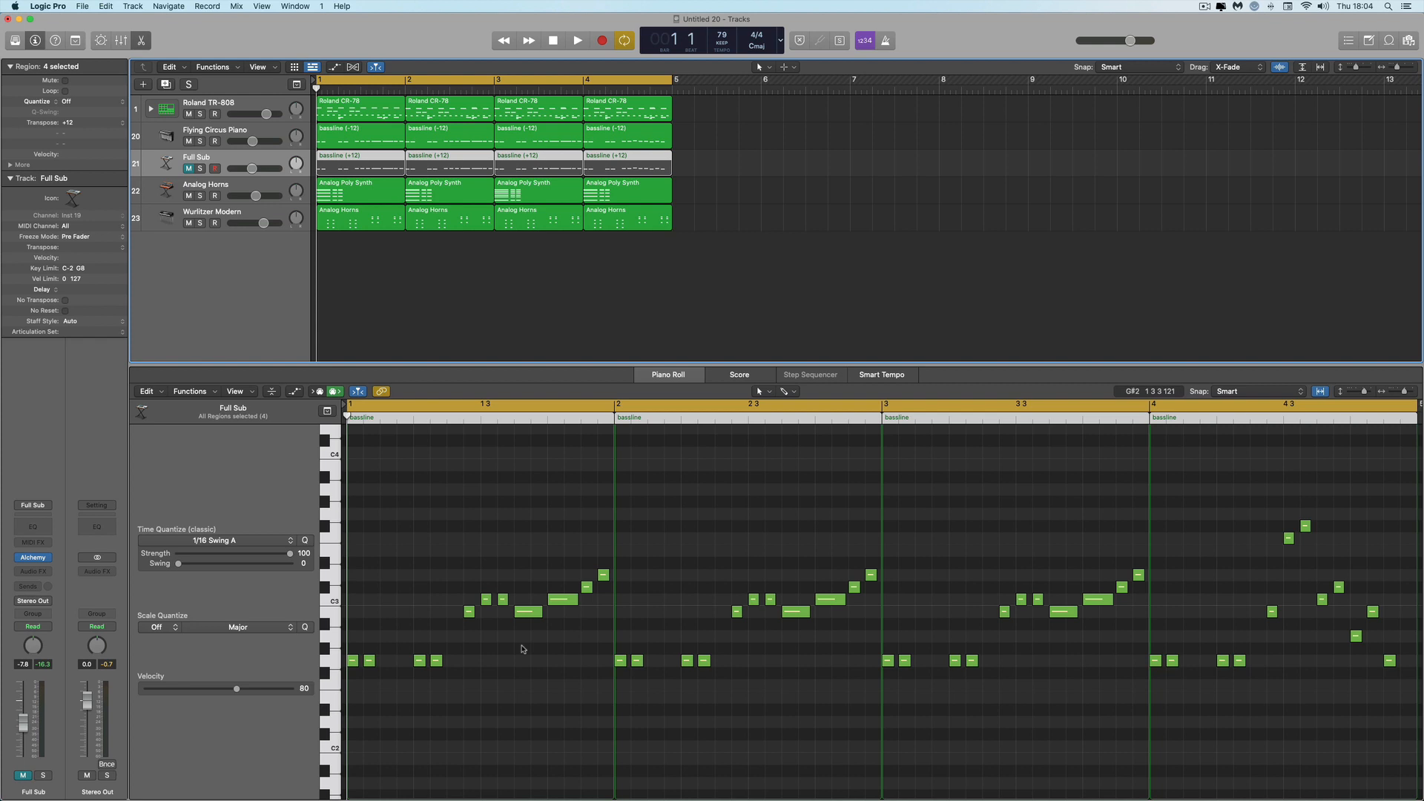
In Logic Pro, select the first bassline region on the Flying Circus Piano track and set the cycle range to that region
click(271, 137)
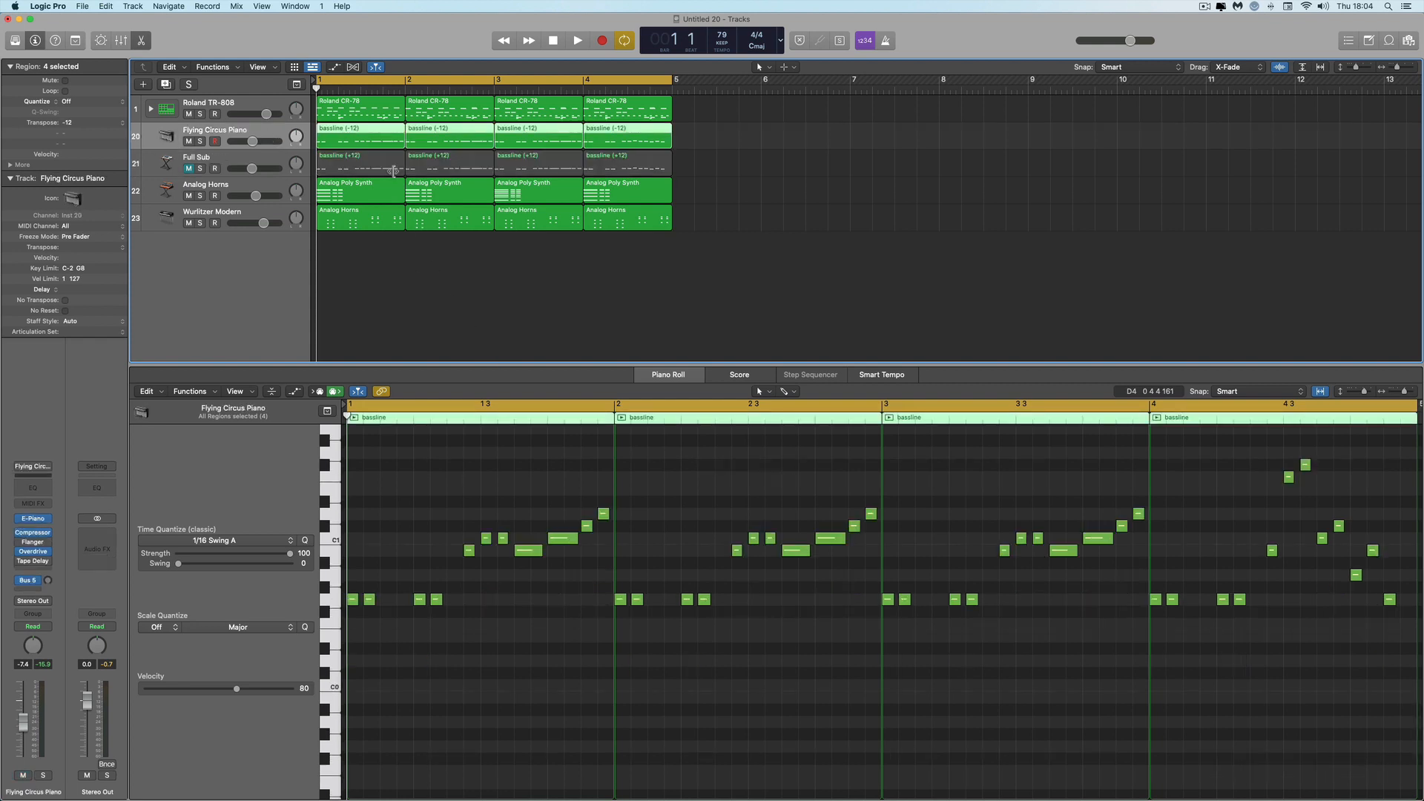
click(381, 140)
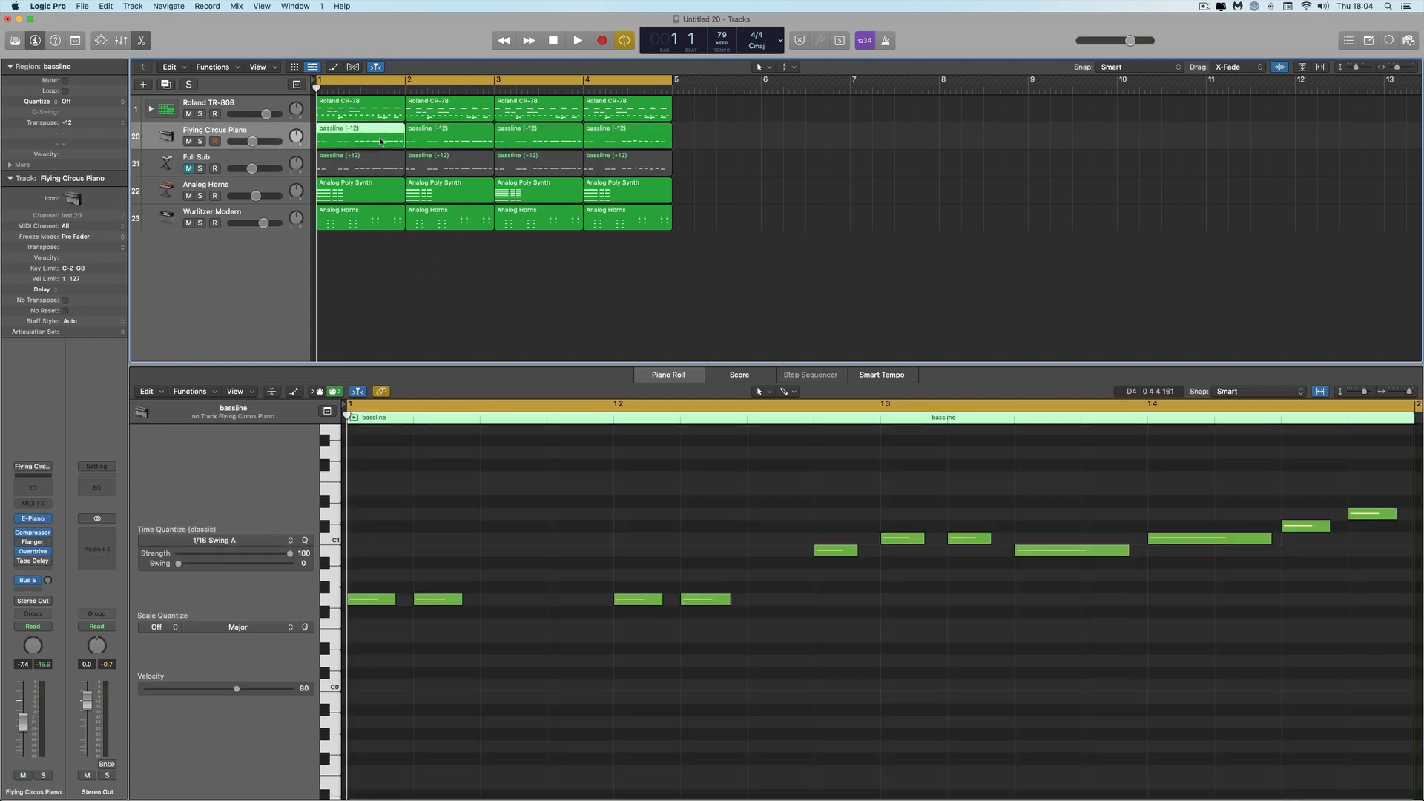
key(super+u)
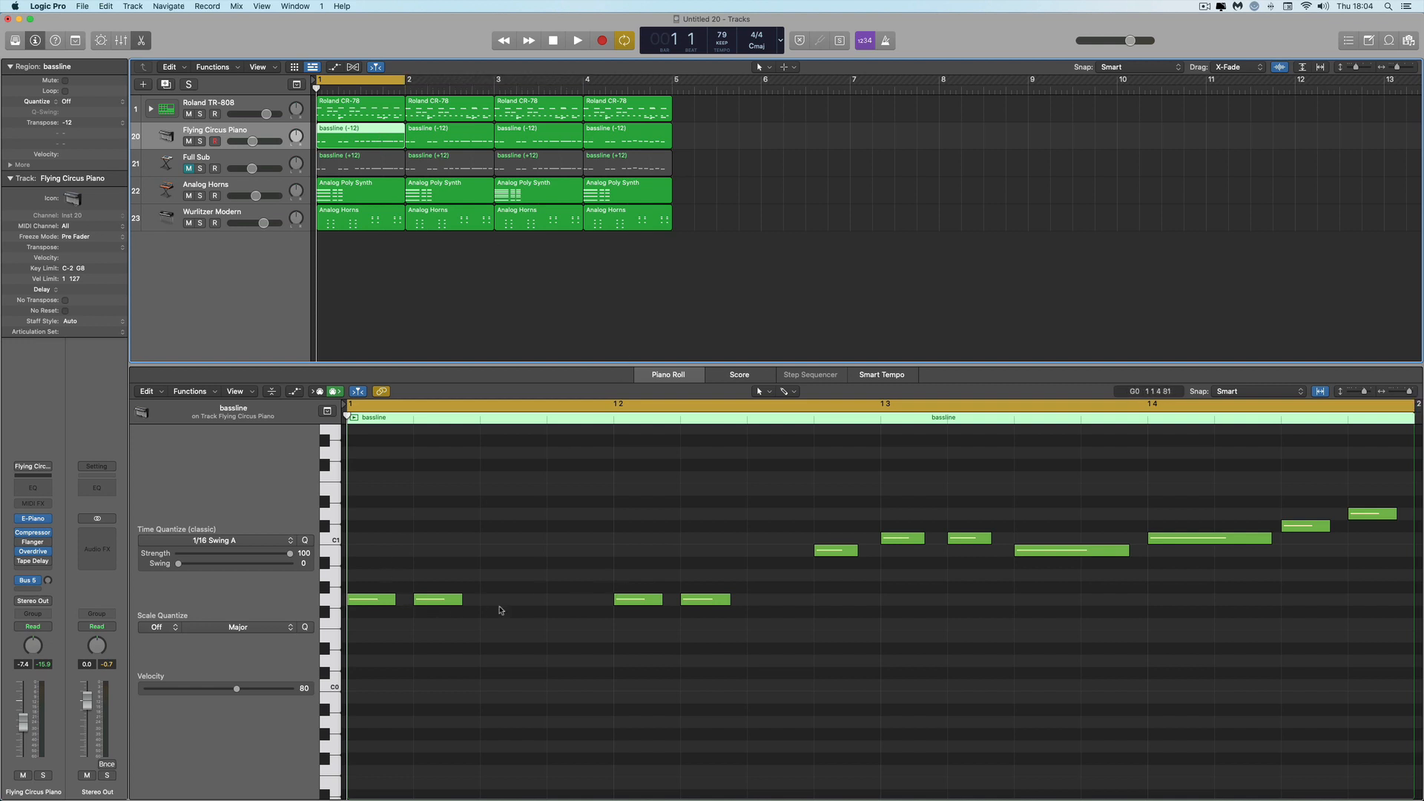
click(377, 584)
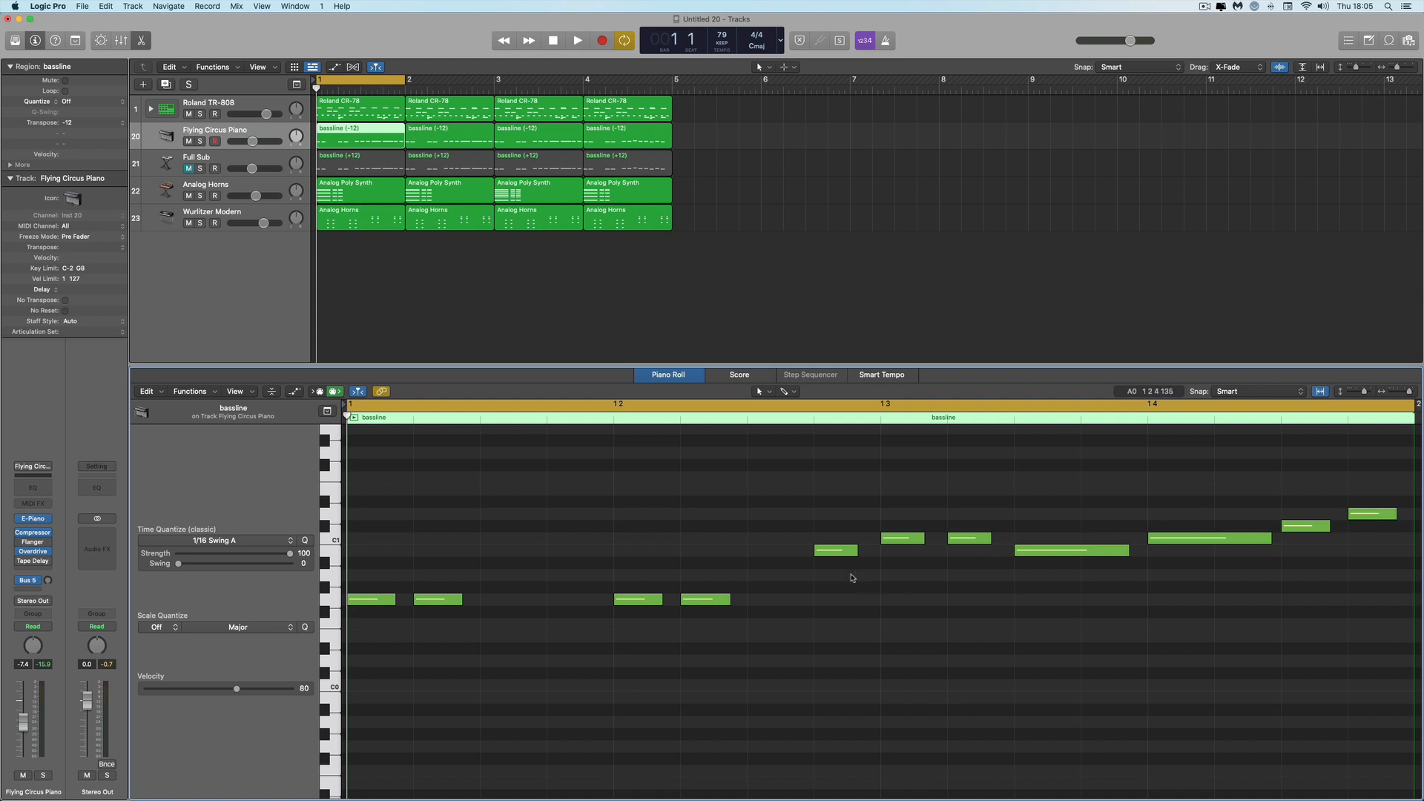
Solo the Flying Circus Piano track and listen to the cycled bassline
key(space)
click(189, 141)
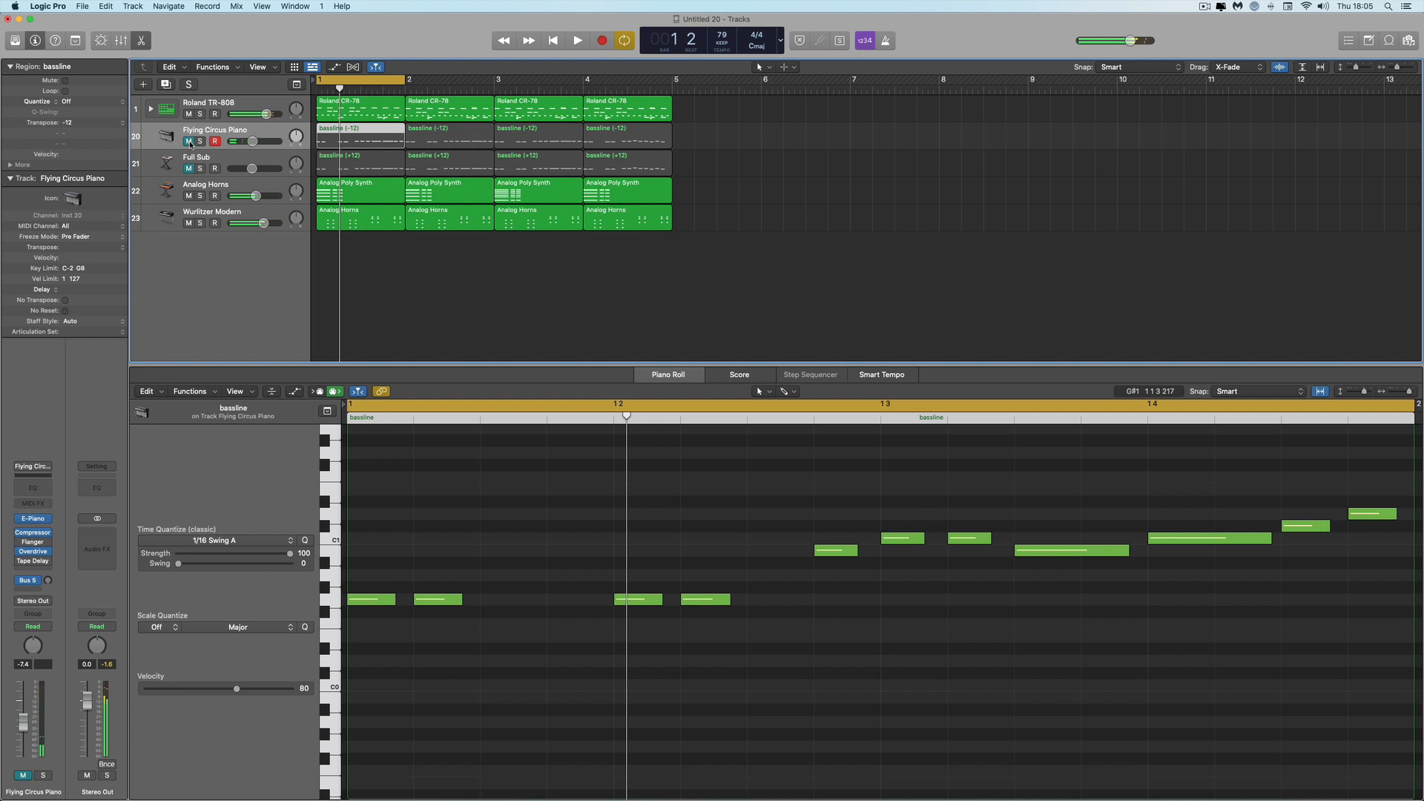
click(190, 142)
click(200, 141)
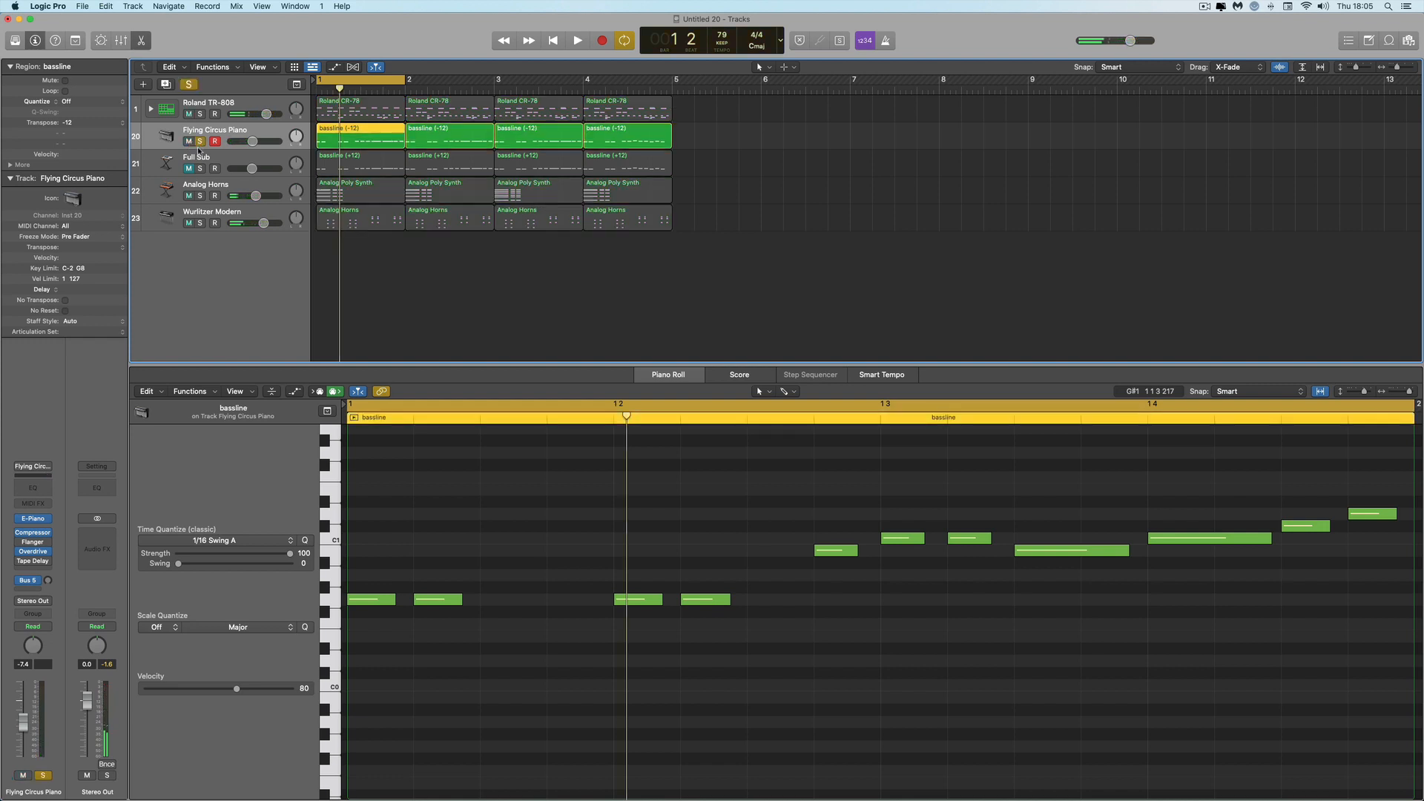
key(space)
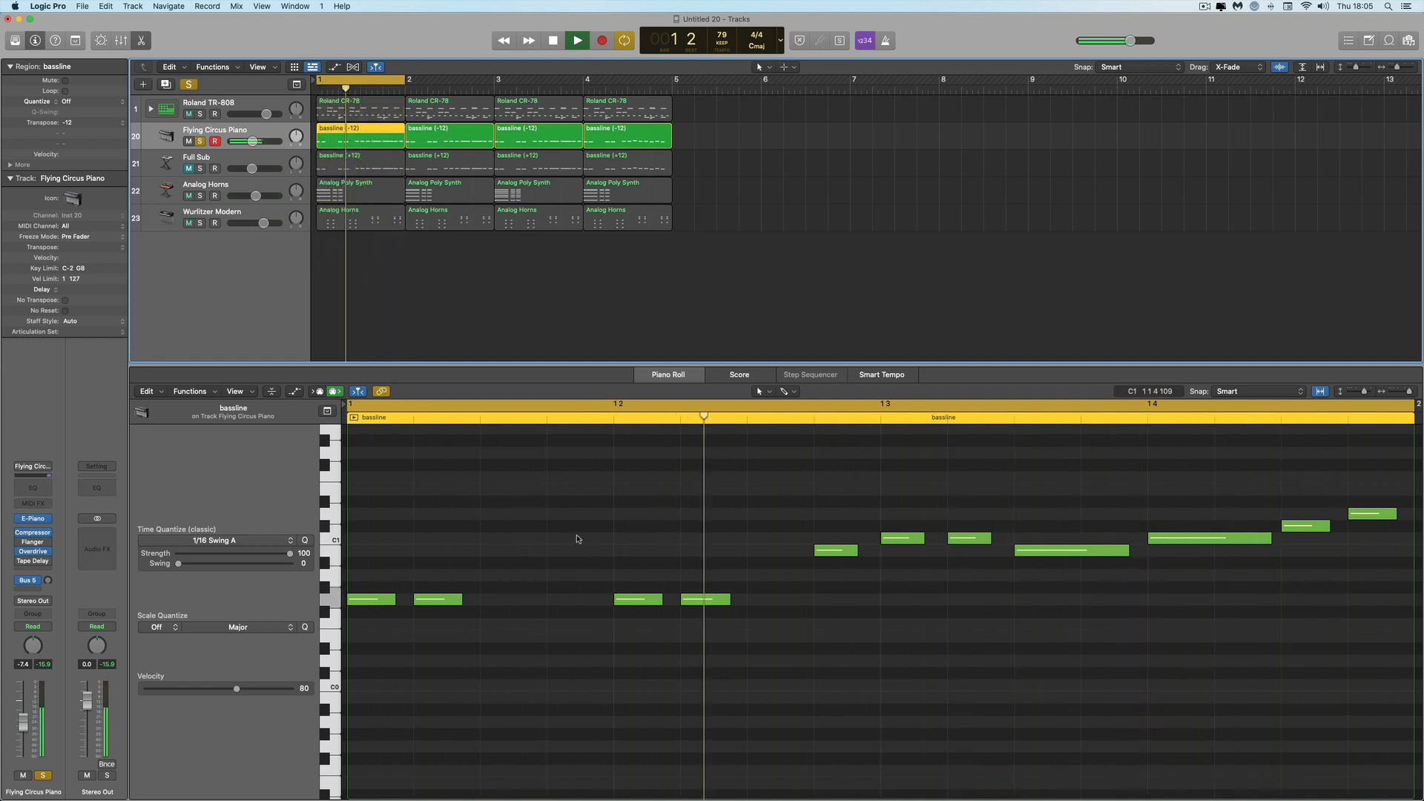
key(space)
Try the bassline with the second and fourth G0 notes deleted and the remaining two lengthened to about half a beat, and play it
click(710, 603)
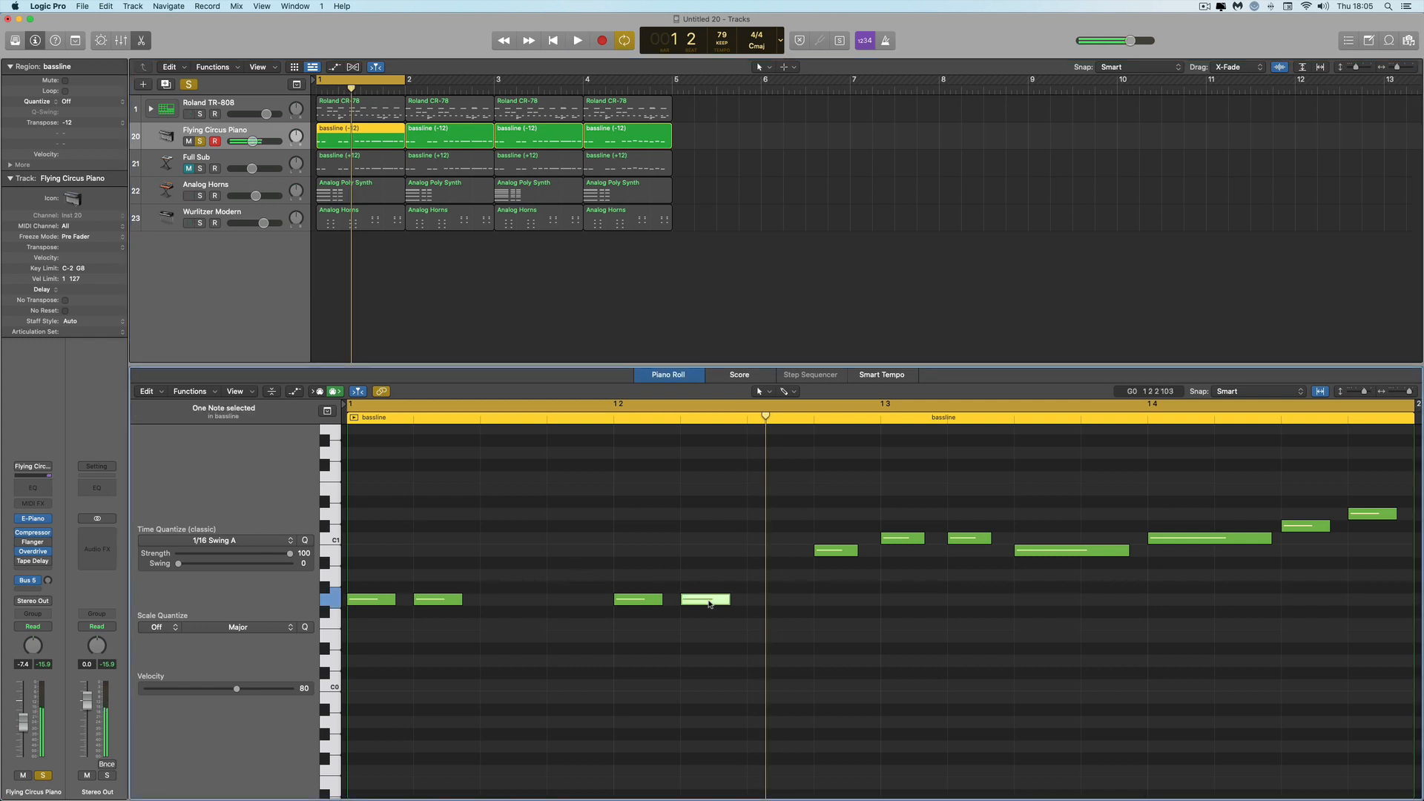
key(Delete)
click(454, 599)
key(Delete)
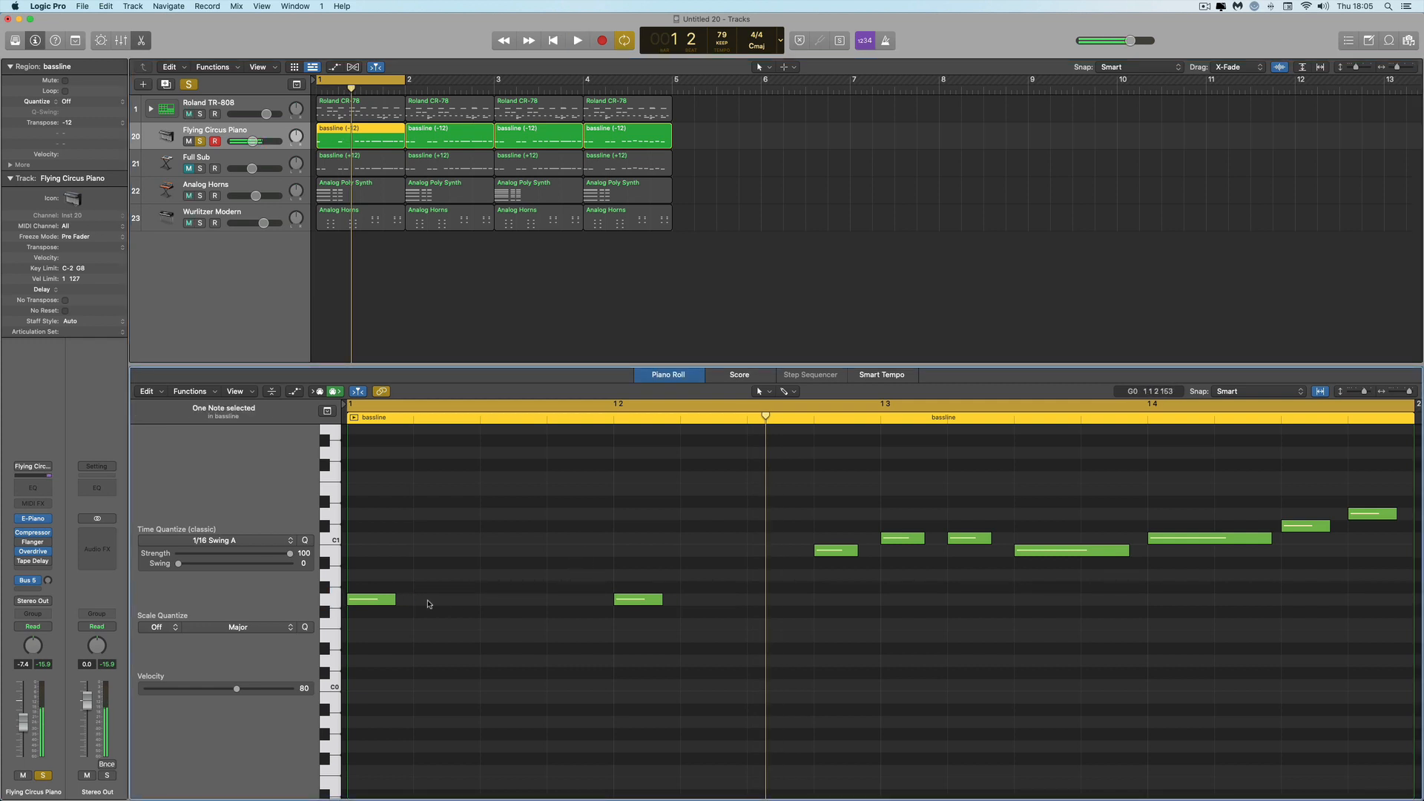
drag(387, 575, 755, 606)
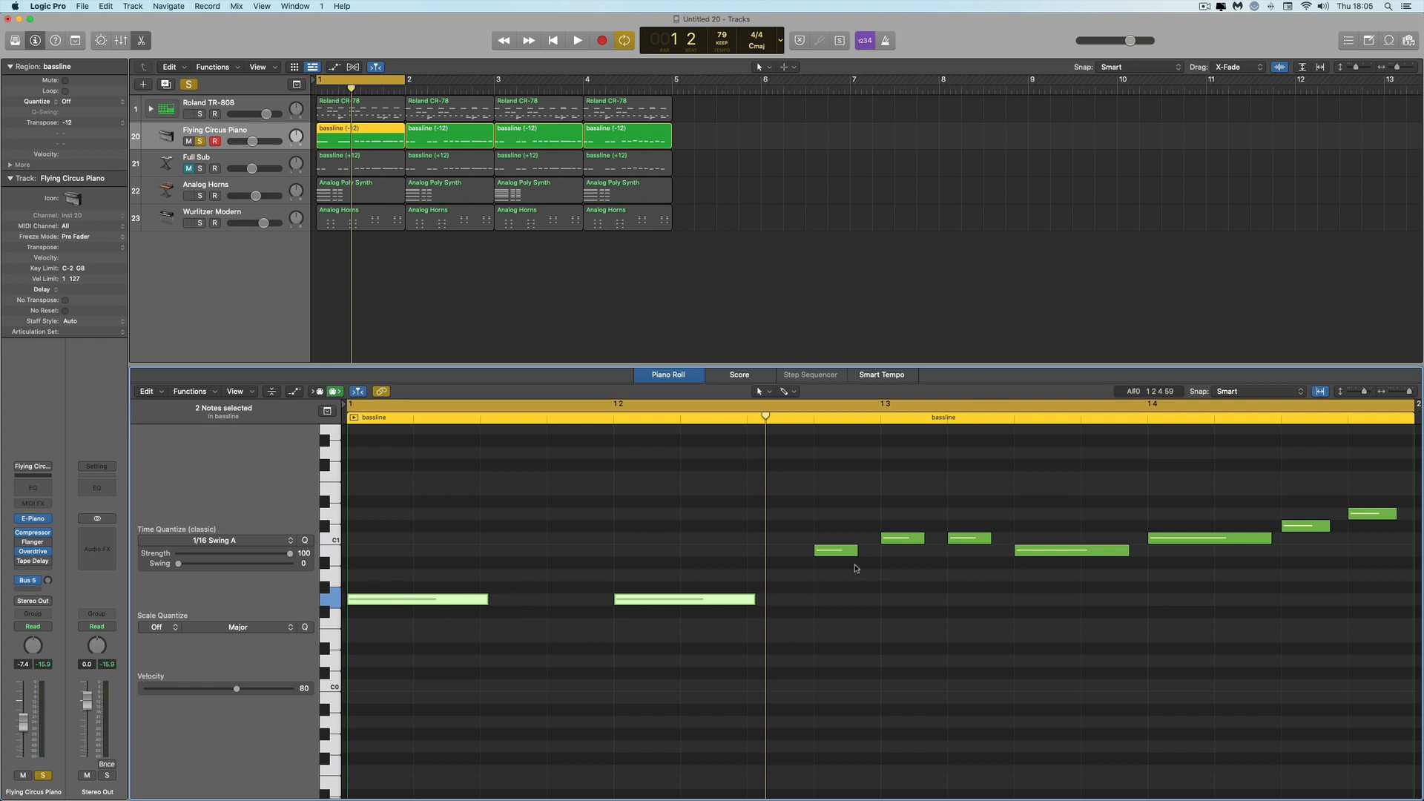
key(space)
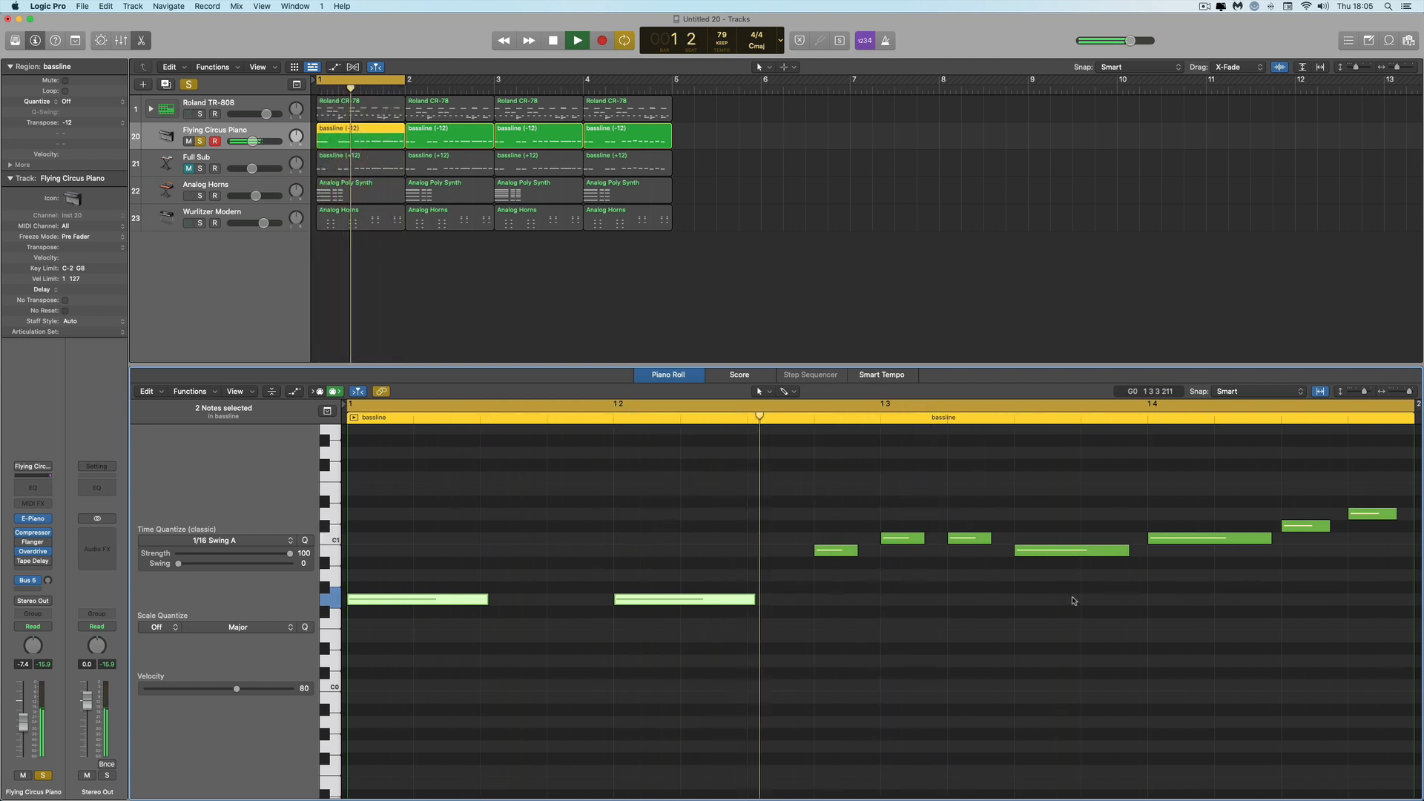
key(space)
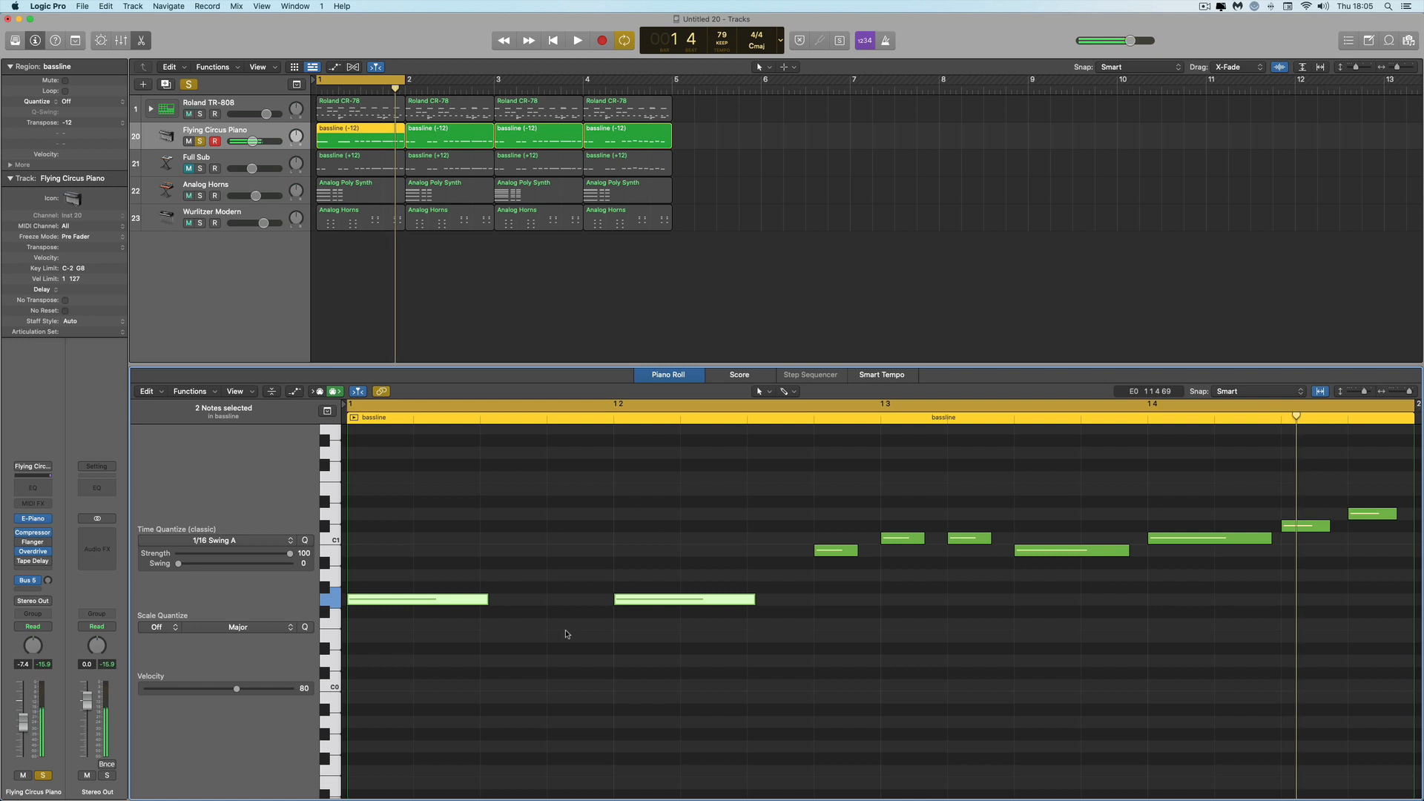
Undo the note lengthening and both note deletions, and play the original bassline for comparison
key(super+z)
key(super+z)
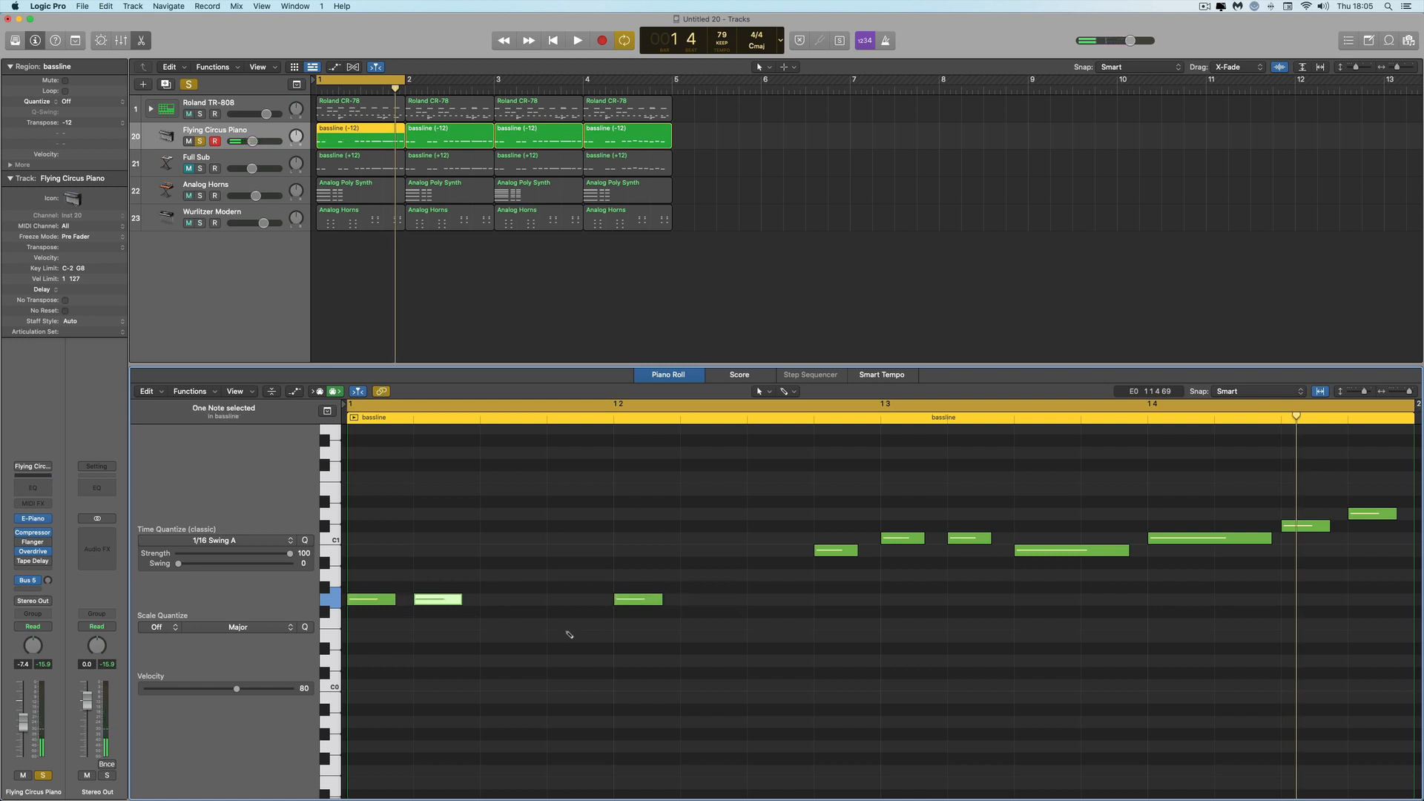
key(super+z)
key(space)
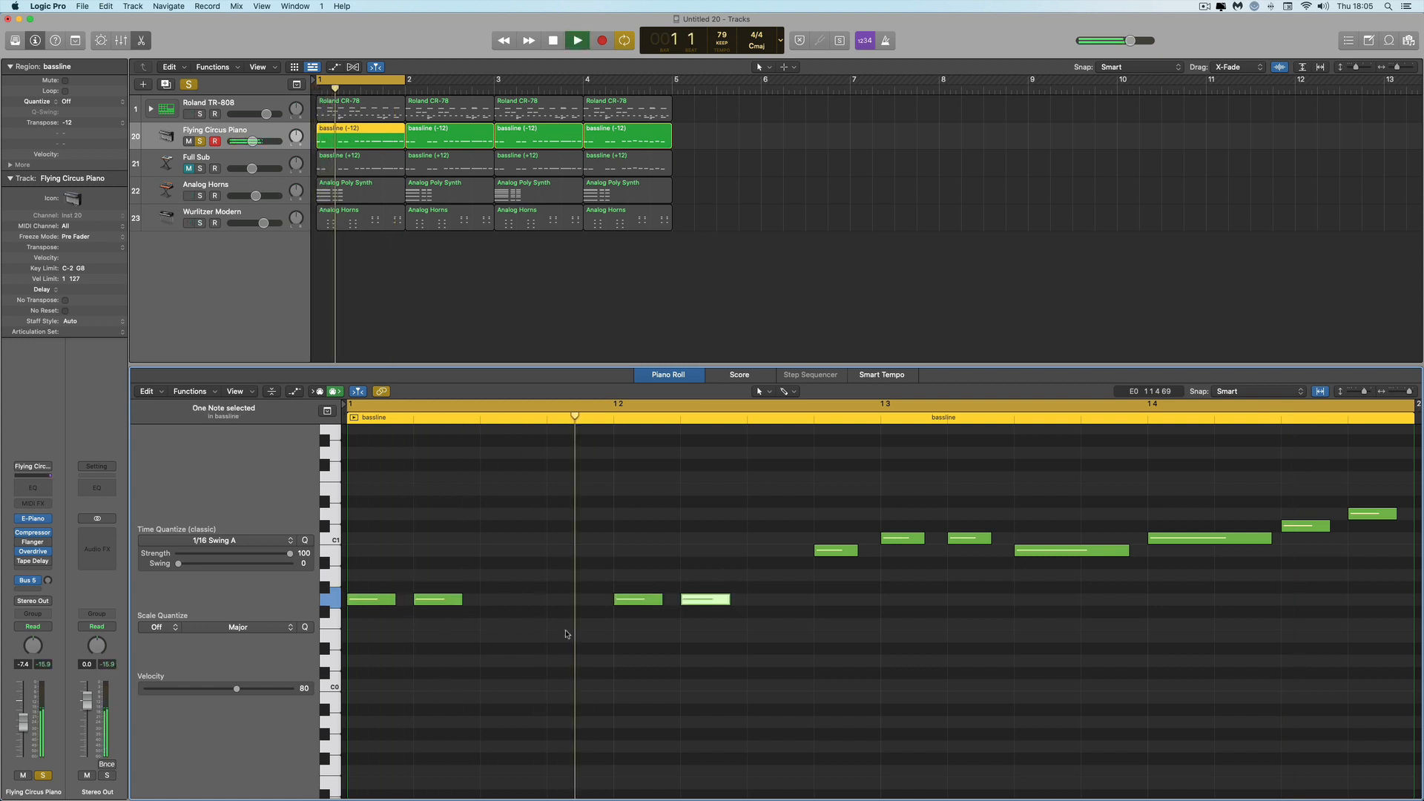
key(space)
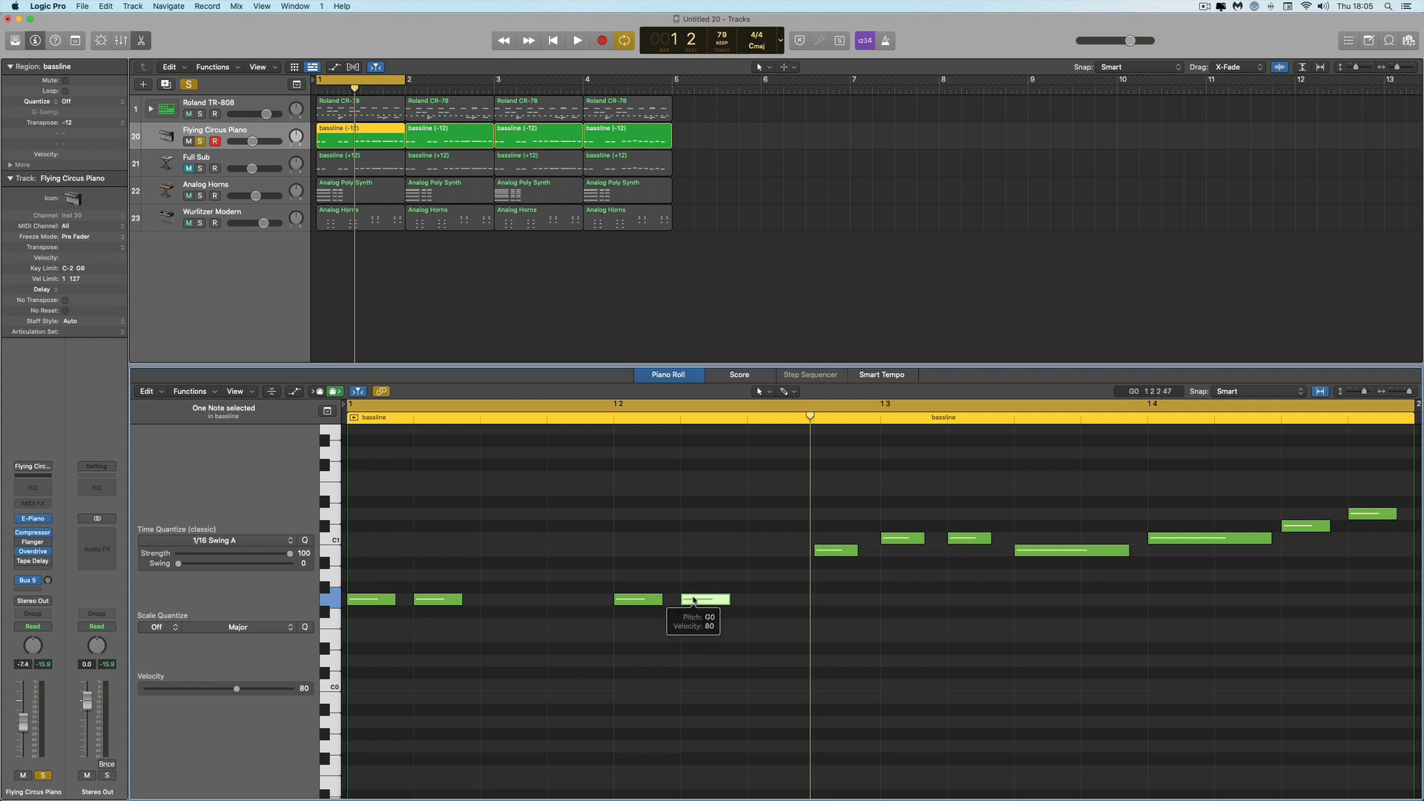
Delete the second and fourth G0 notes again, stretch the other two to about half a beat, and play the simplified bassline
click(693, 600)
key(Delete)
click(446, 600)
key(Delete)
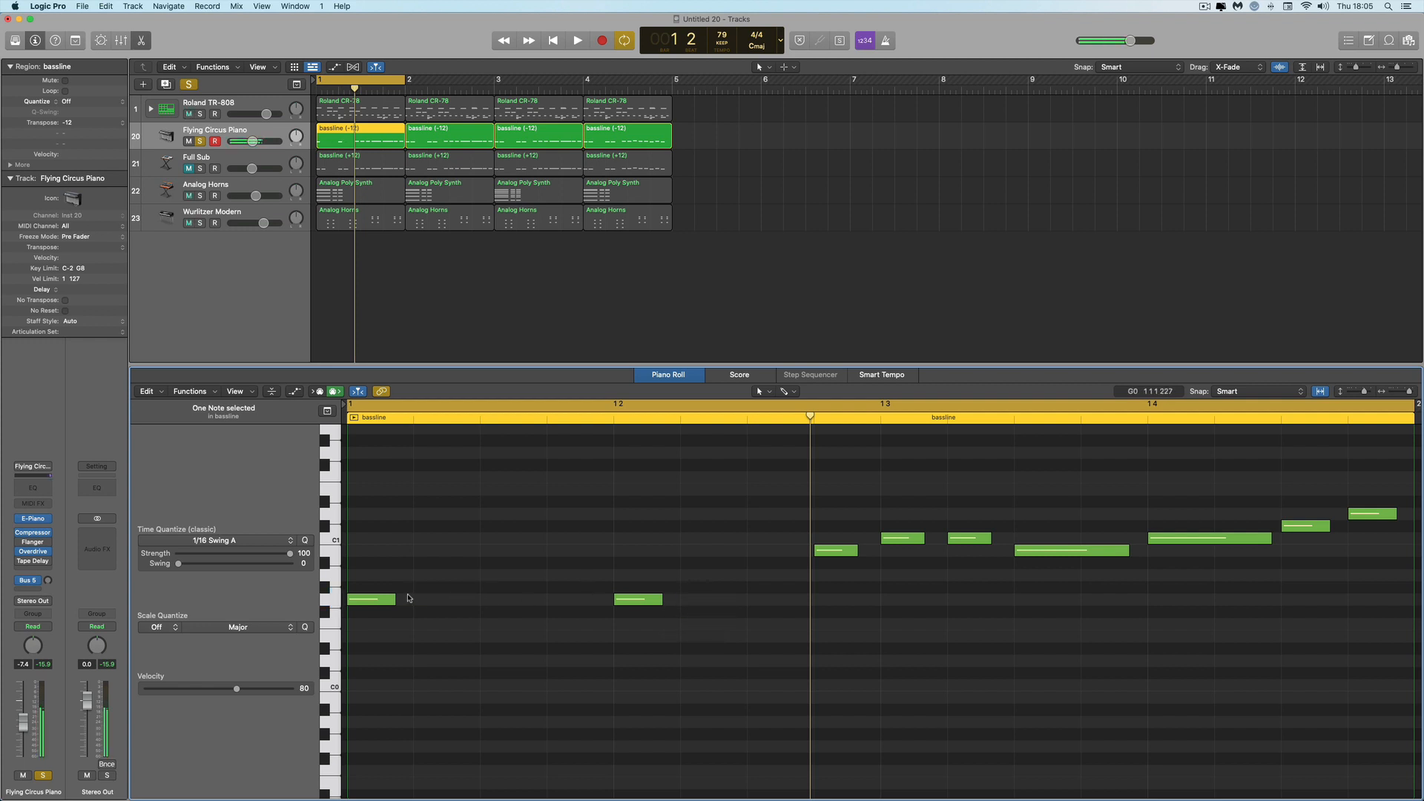
drag(377, 580, 753, 605)
key(space)
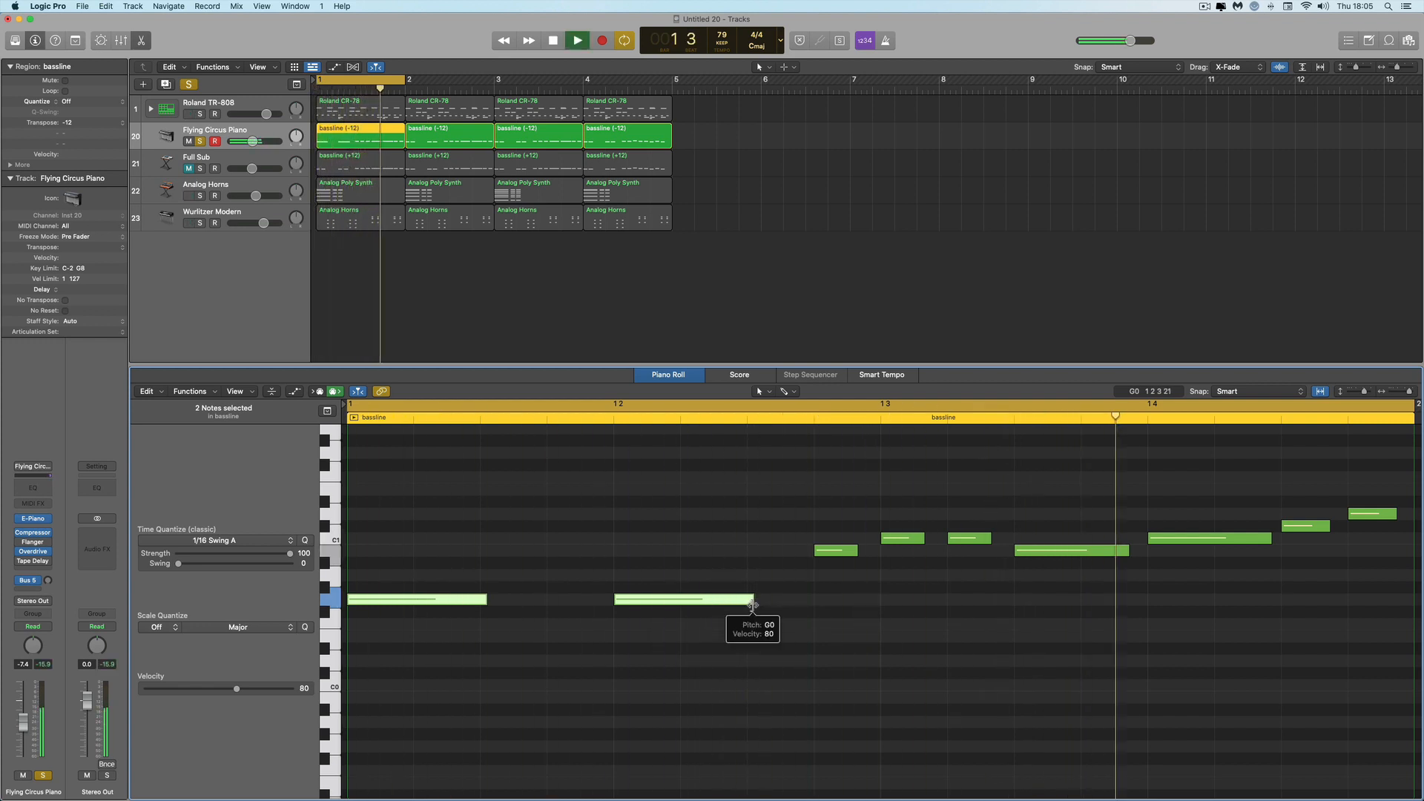
key(space)
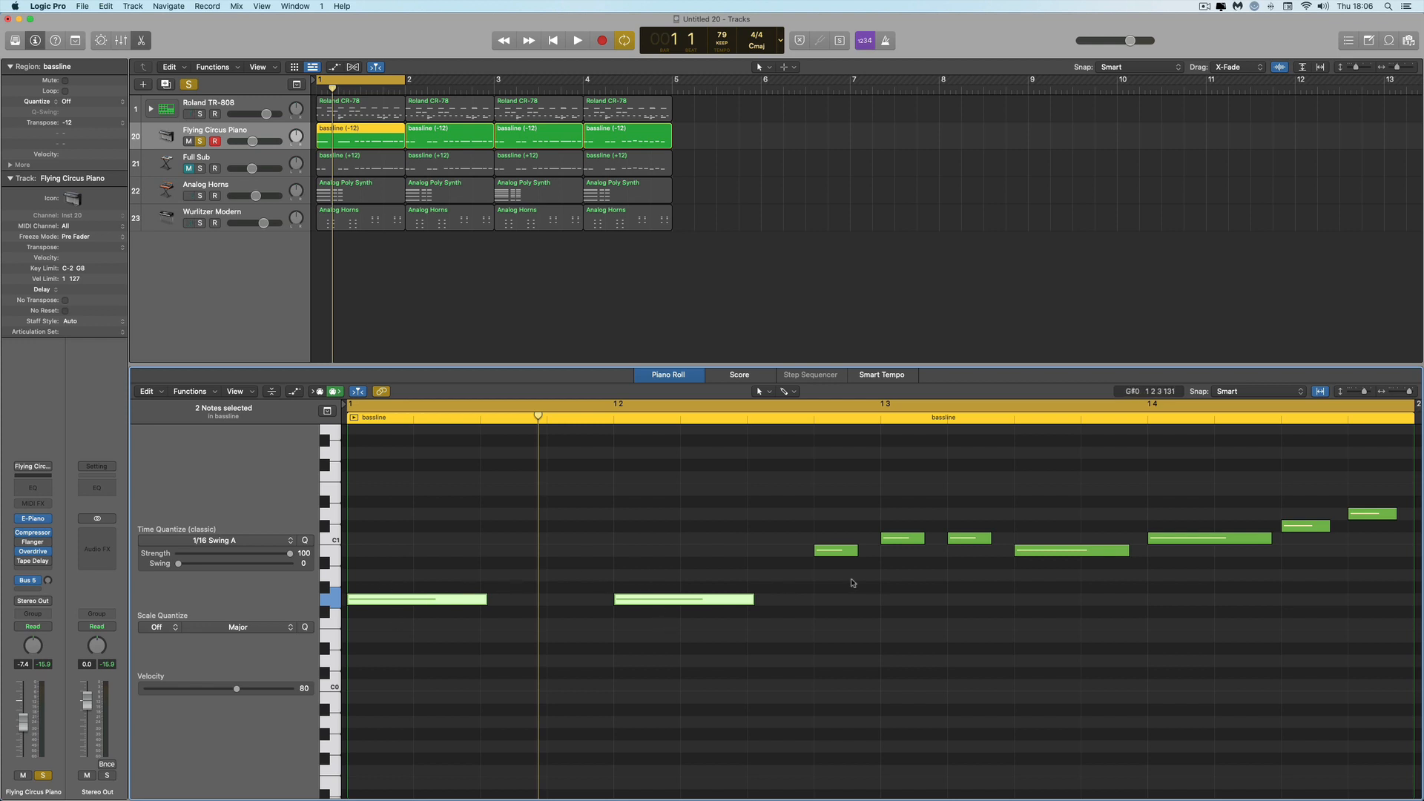
Restore the original four short G0 notes by undoing the last three edits, and listen to the bassline again
key(super+z)
key(super+z)
key(super+z)
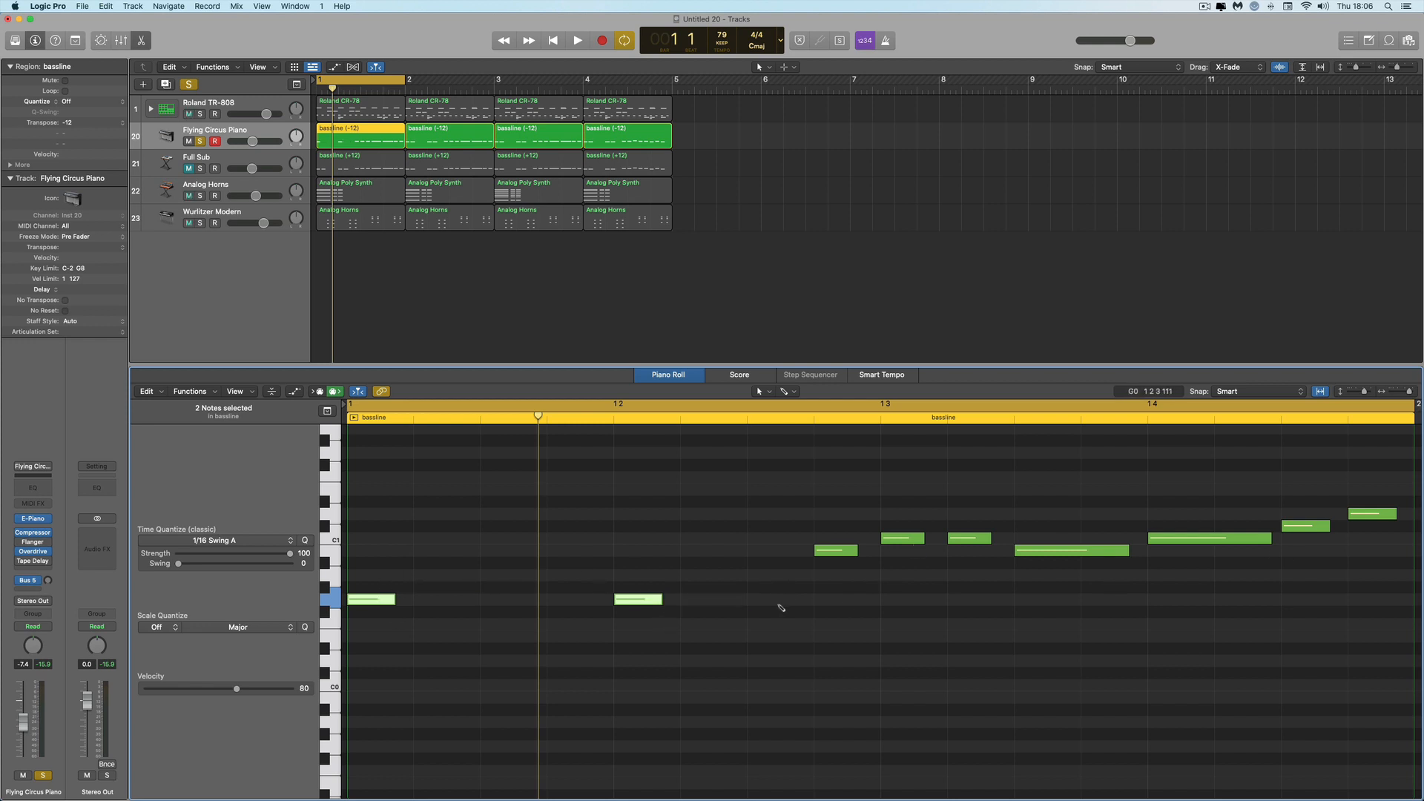
key(space)
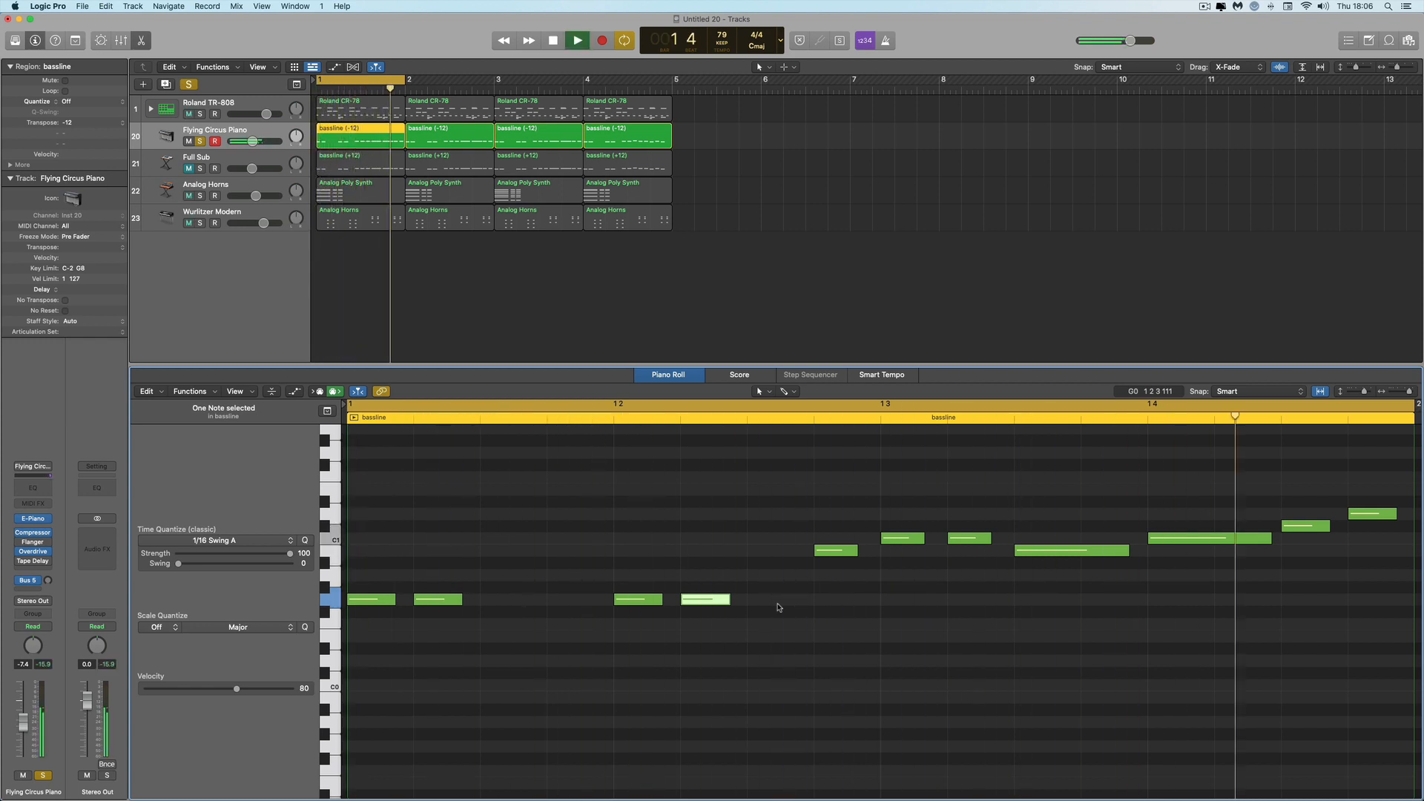
key(space)
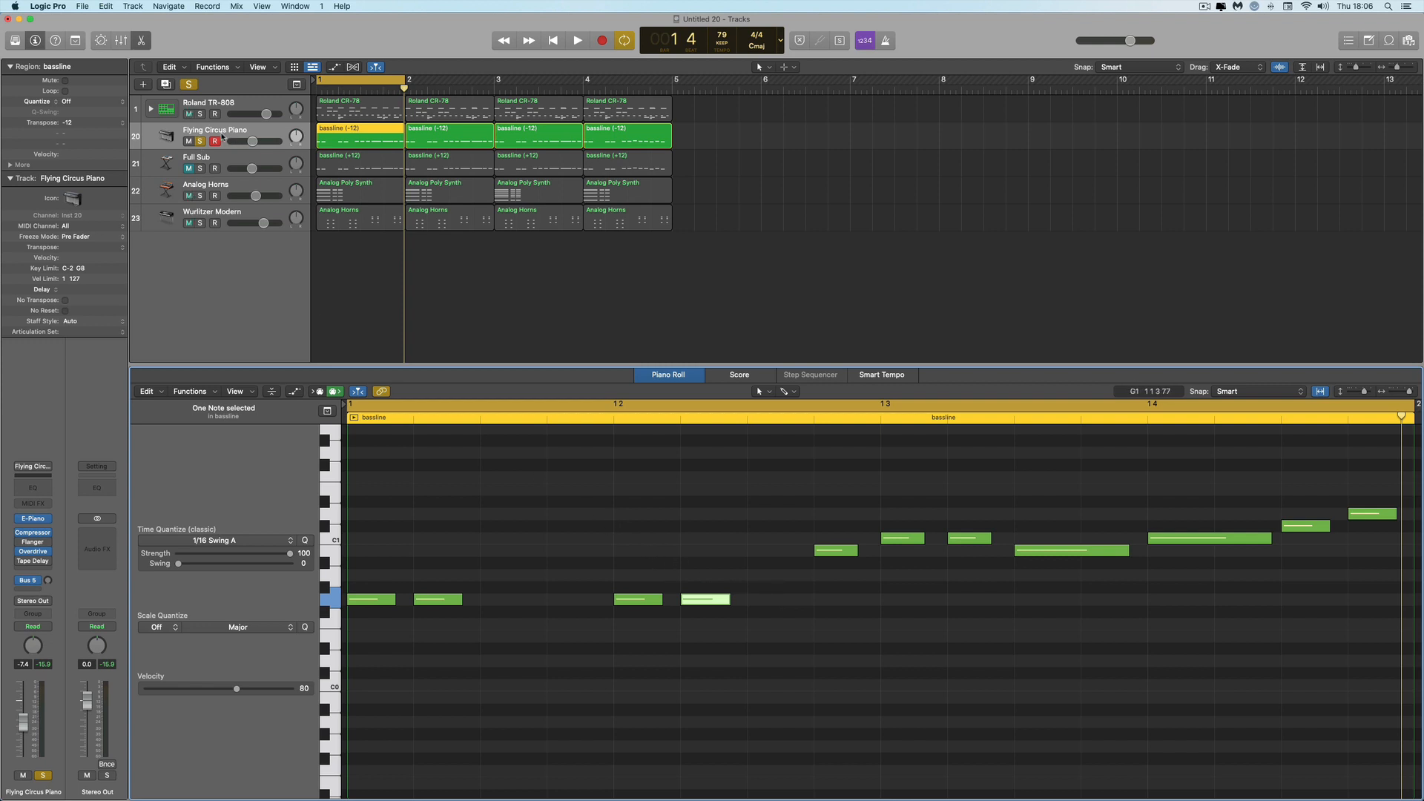
Open the E-Piano instrument of the Flying Circus Piano track, show its effects and turn on the Phaser
click(34, 522)
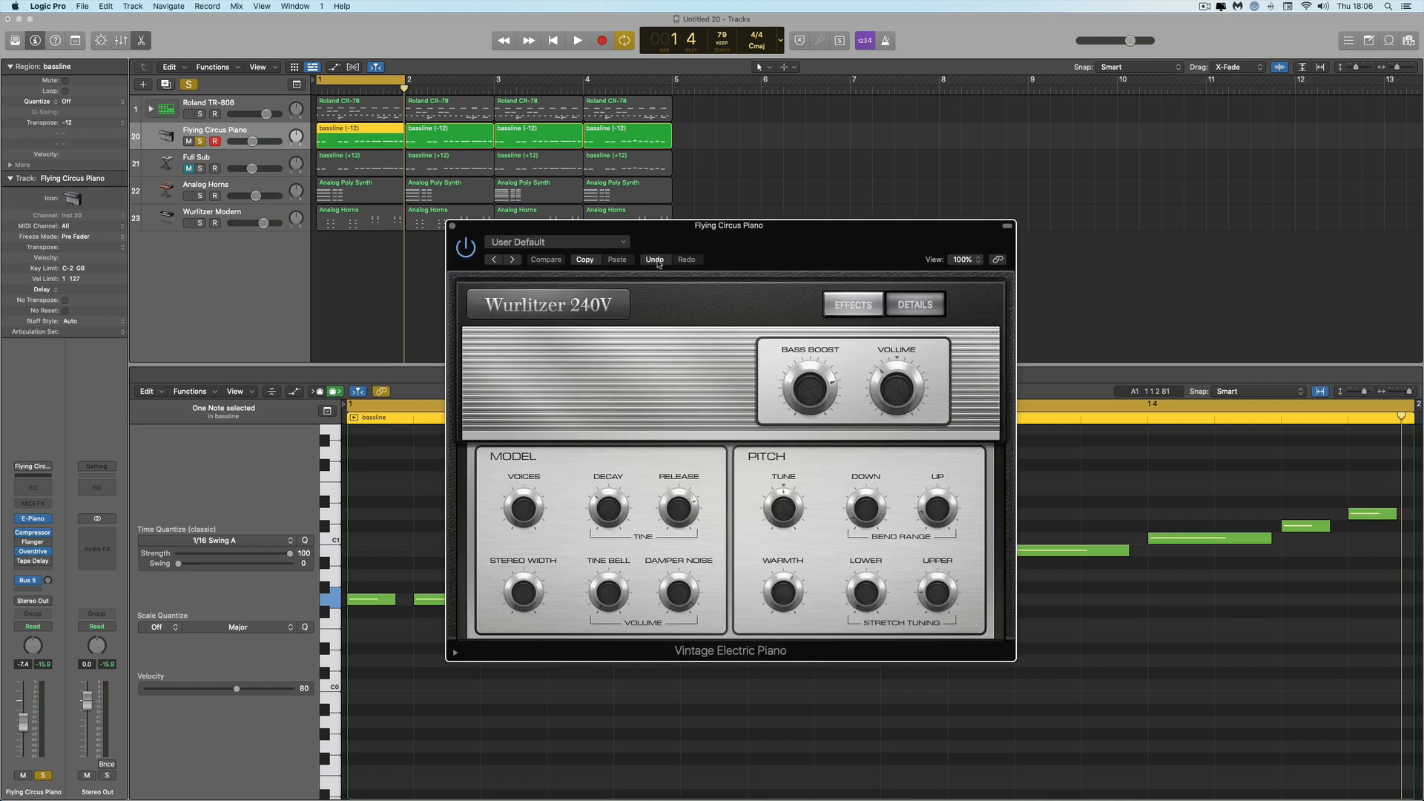
drag(675, 231, 717, 173)
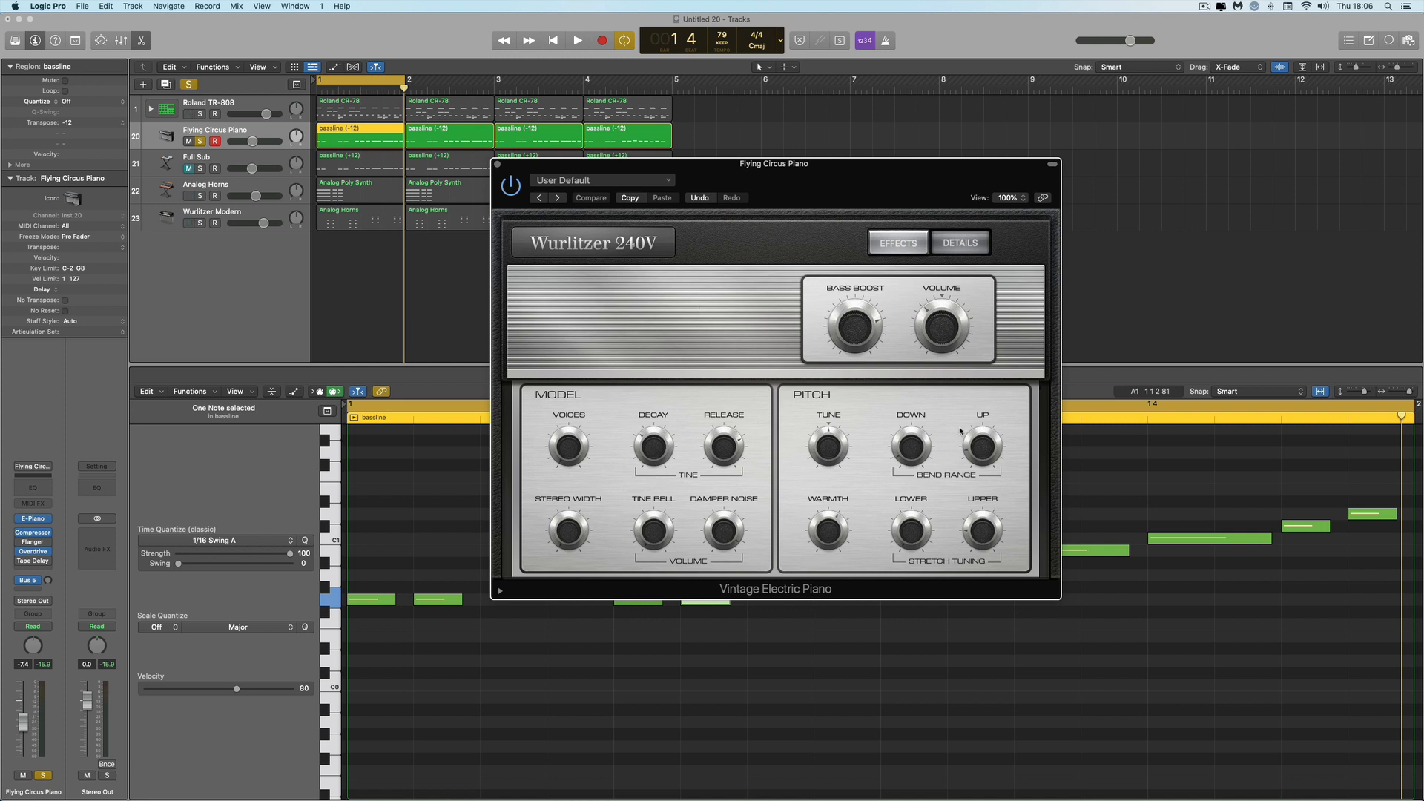
click(961, 247)
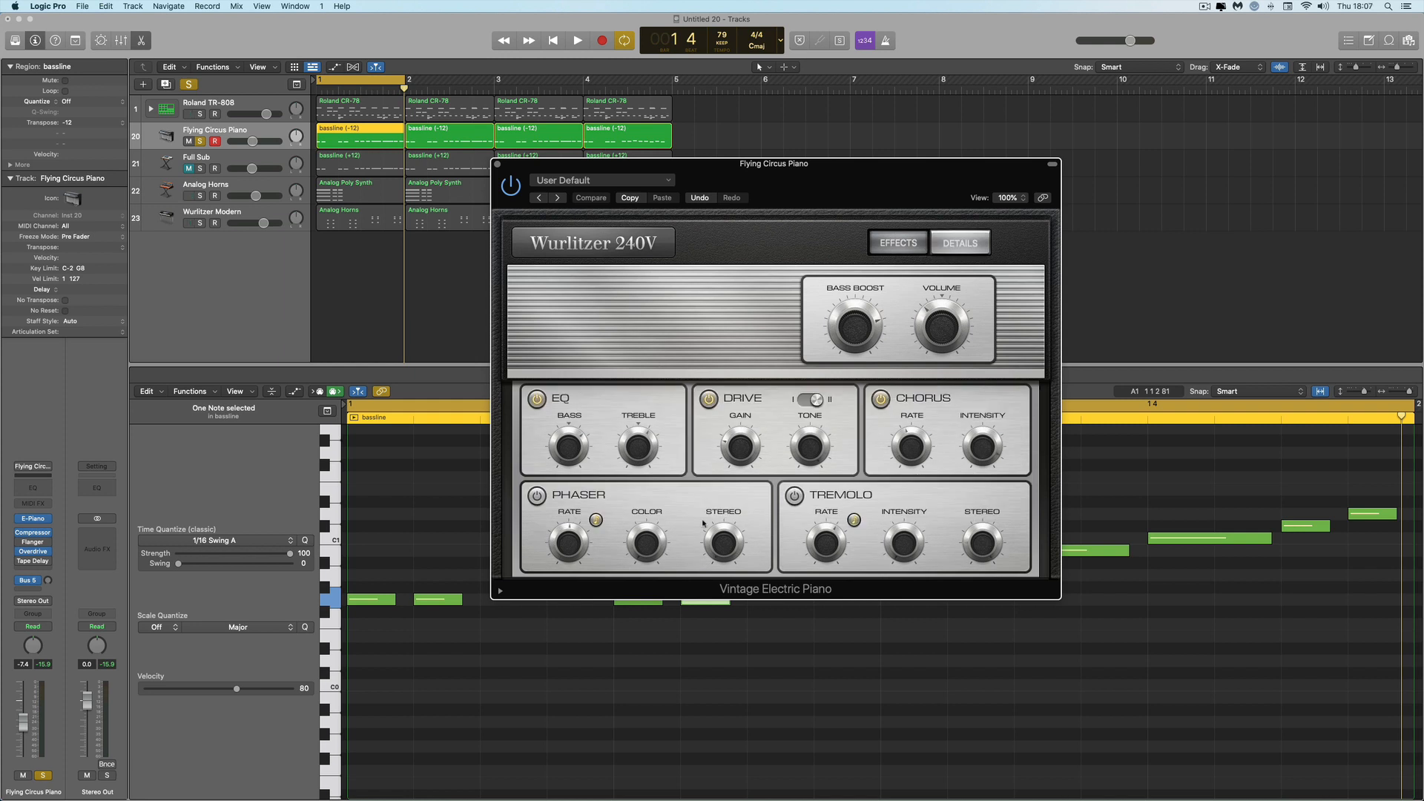
click(539, 498)
While the bassline plays, set the Phaser's color to 34 % and its rate to 1/2d
mouse_move(566, 522)
mouse_move(642, 525)
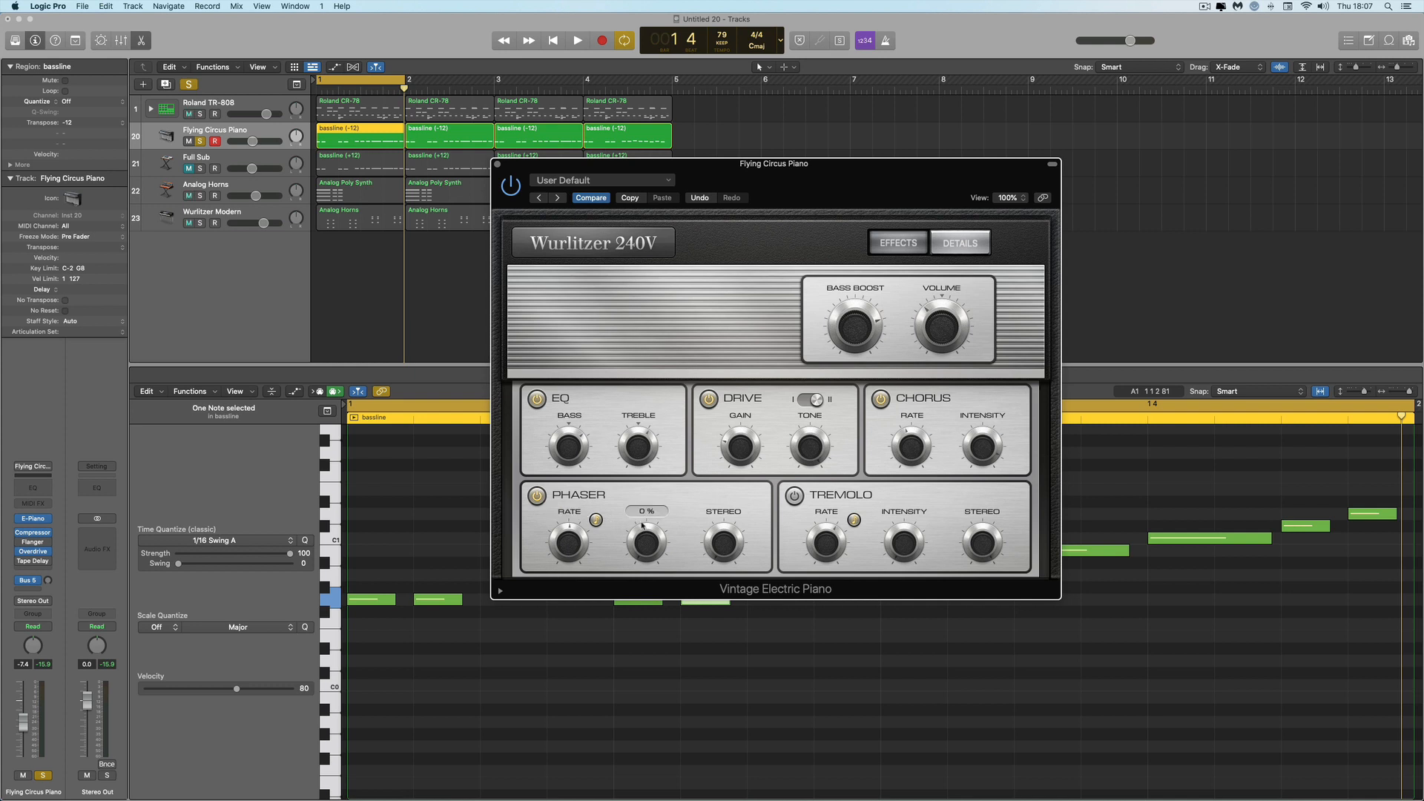
key(space)
mouse_move(727, 551)
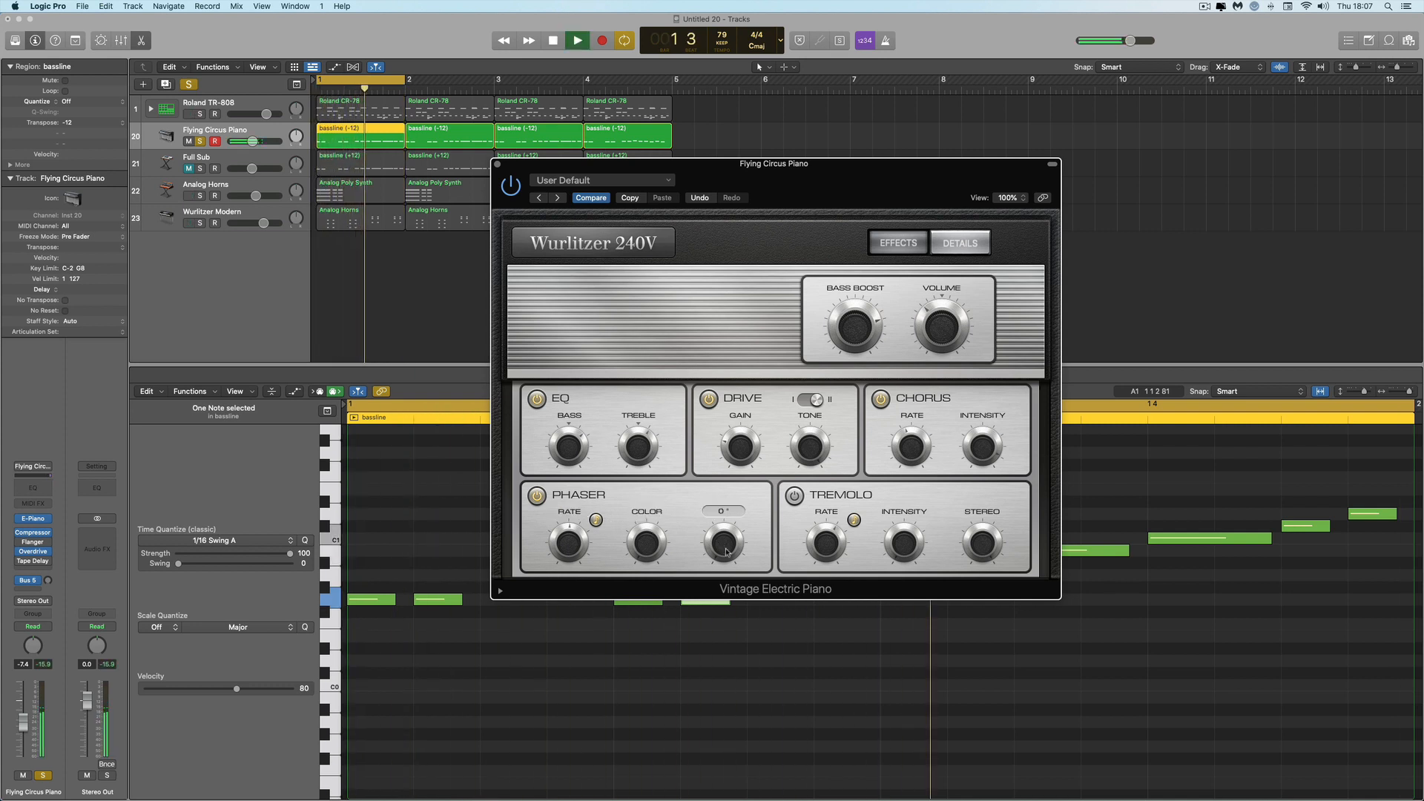
drag(651, 543, 648, 502)
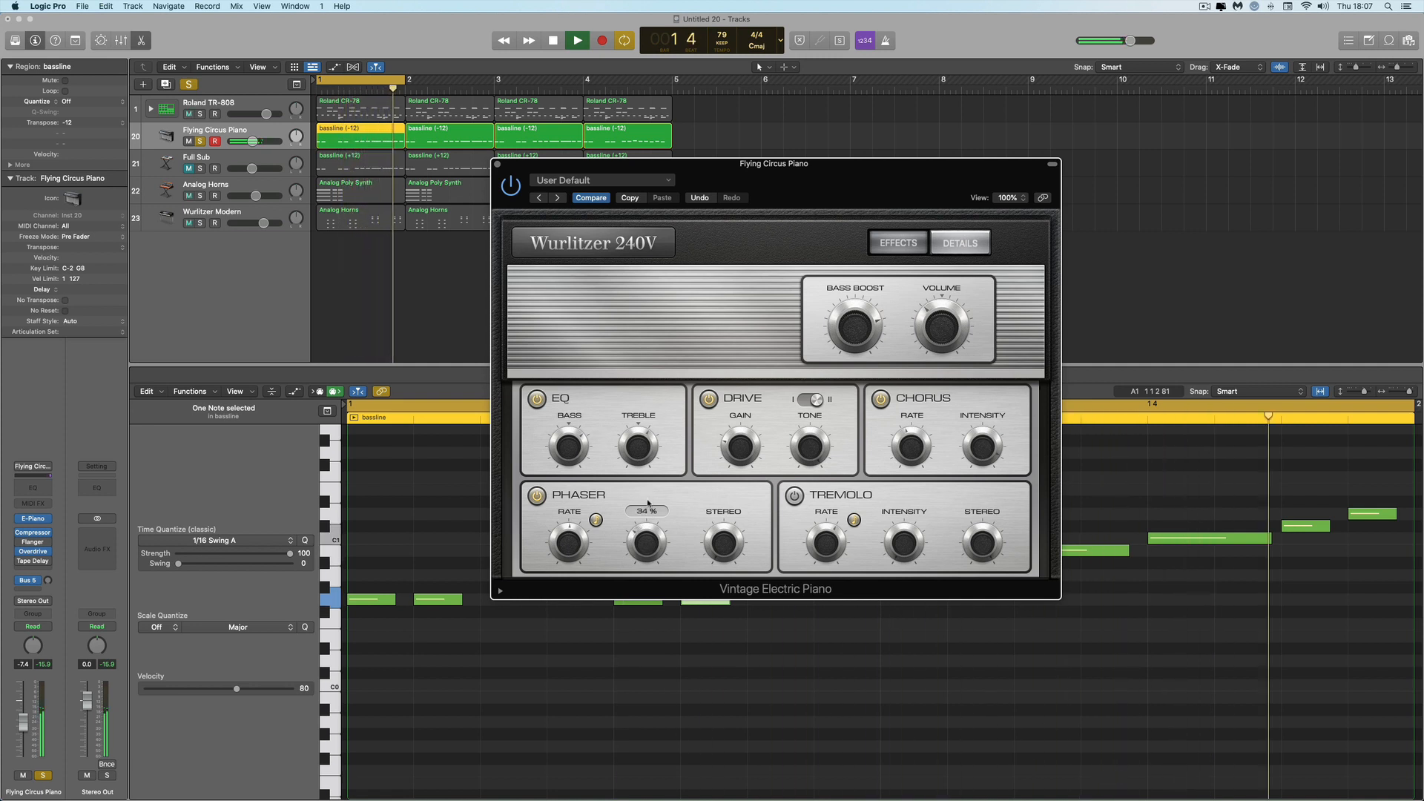
mouse_move(581, 540)
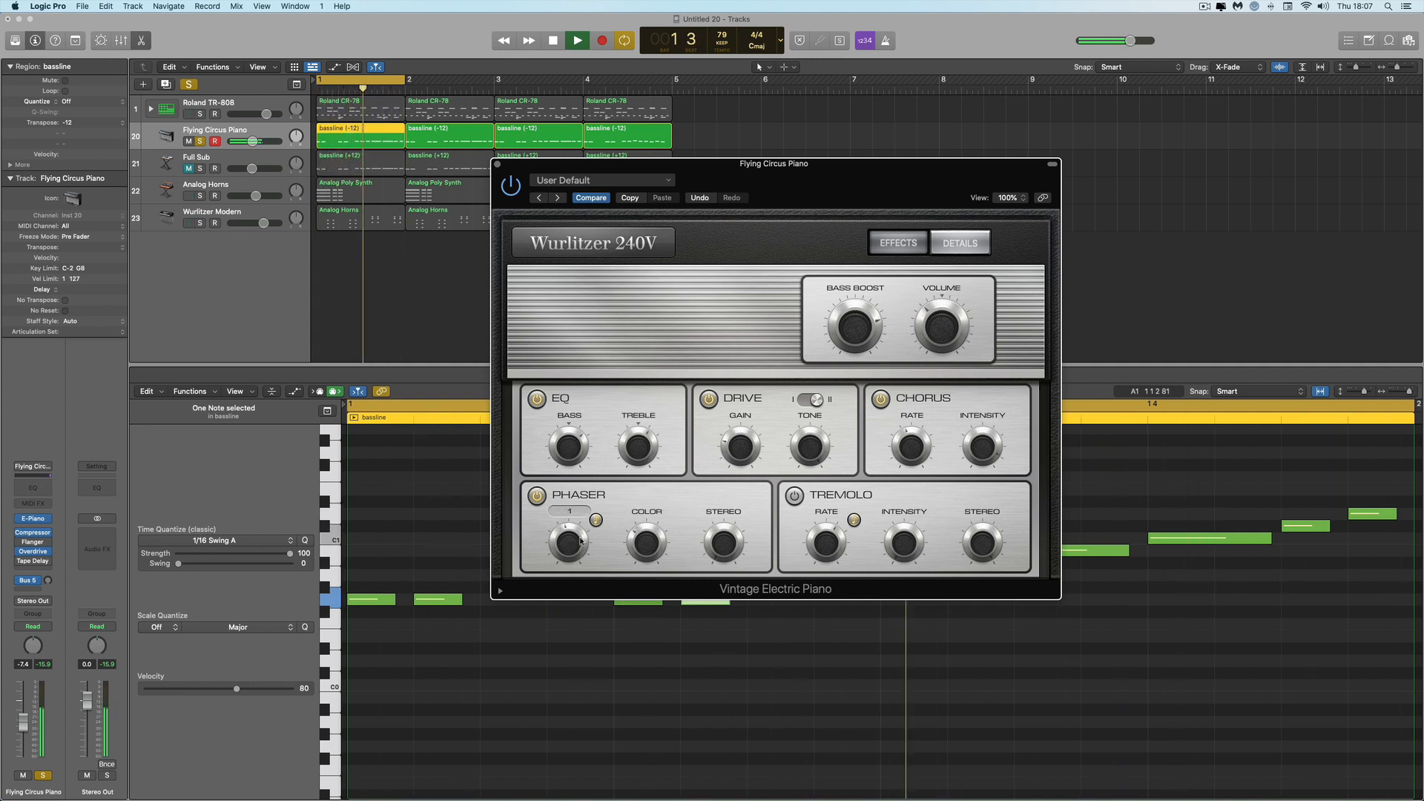
drag(581, 541, 580, 541)
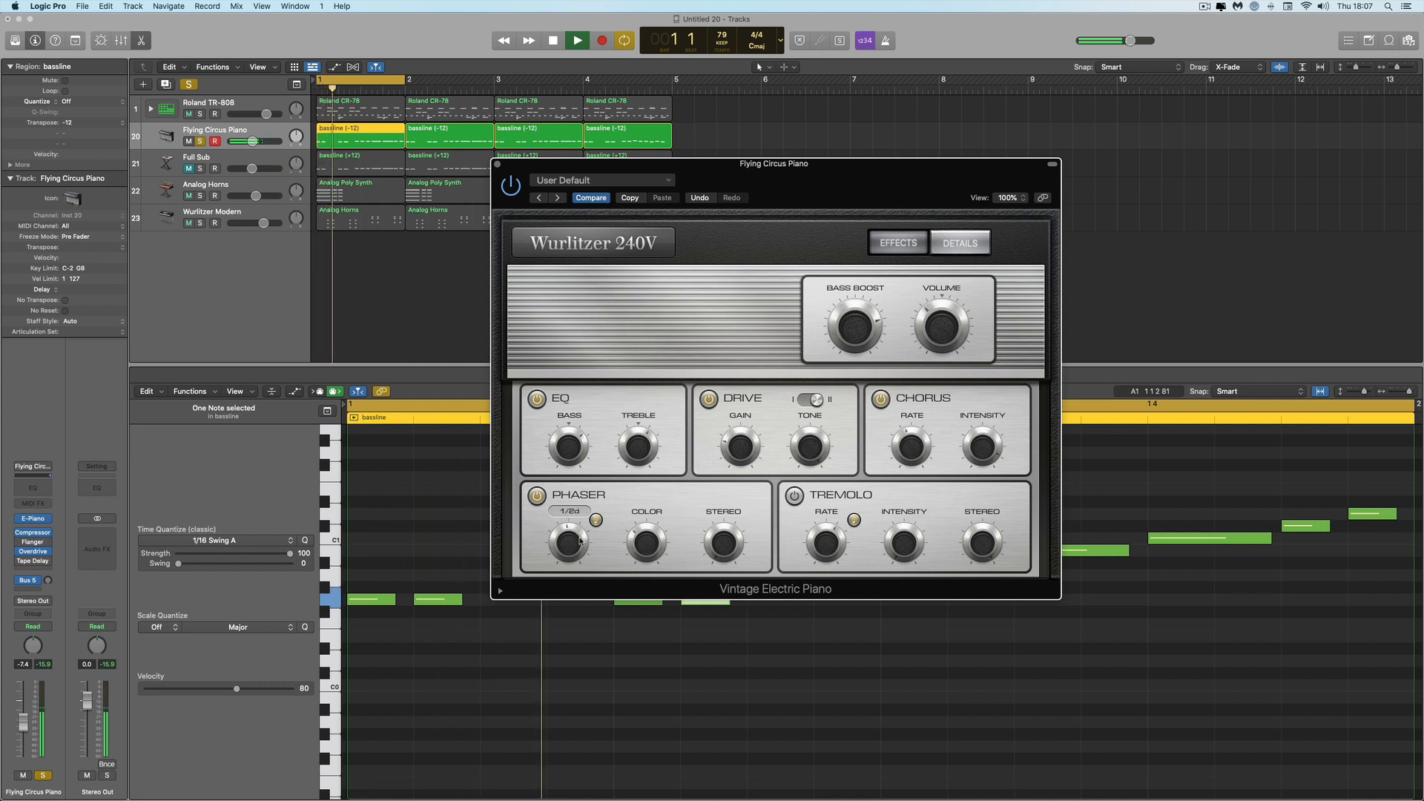
Check the Phaser's stereo setting, listen to the bassline with the effect on, and close the electric piano window
mouse_move(716, 556)
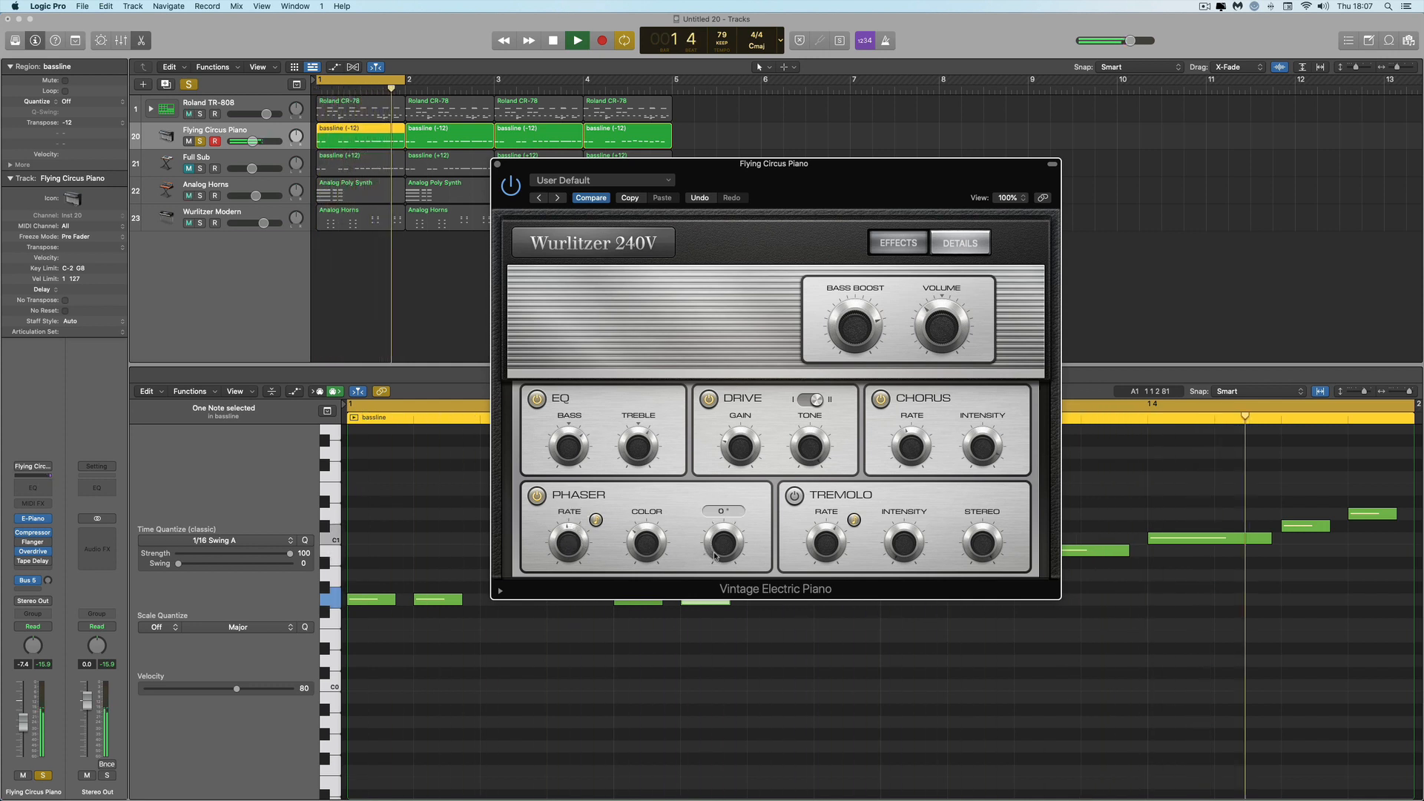
key(space)
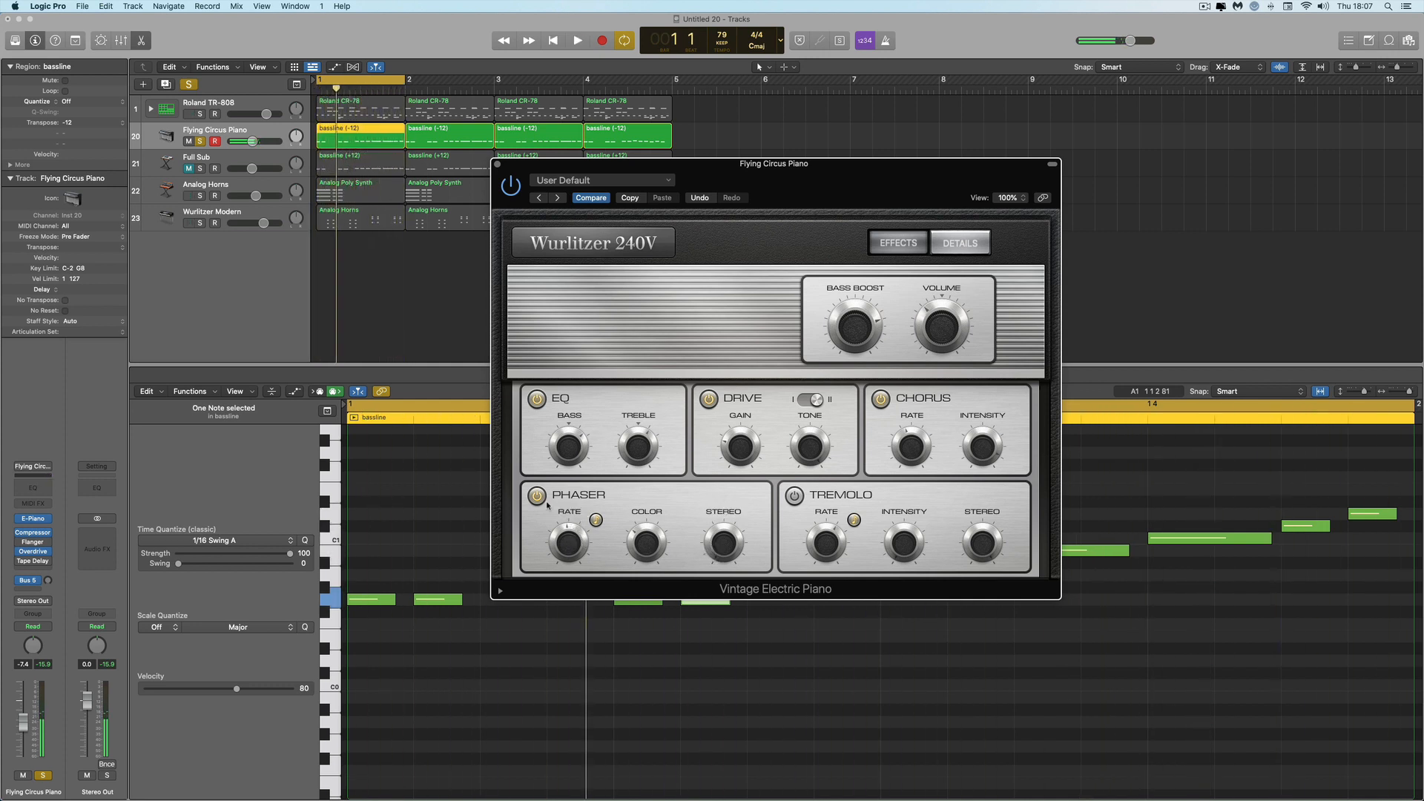
mouse_move(636, 511)
mouse_move(705, 525)
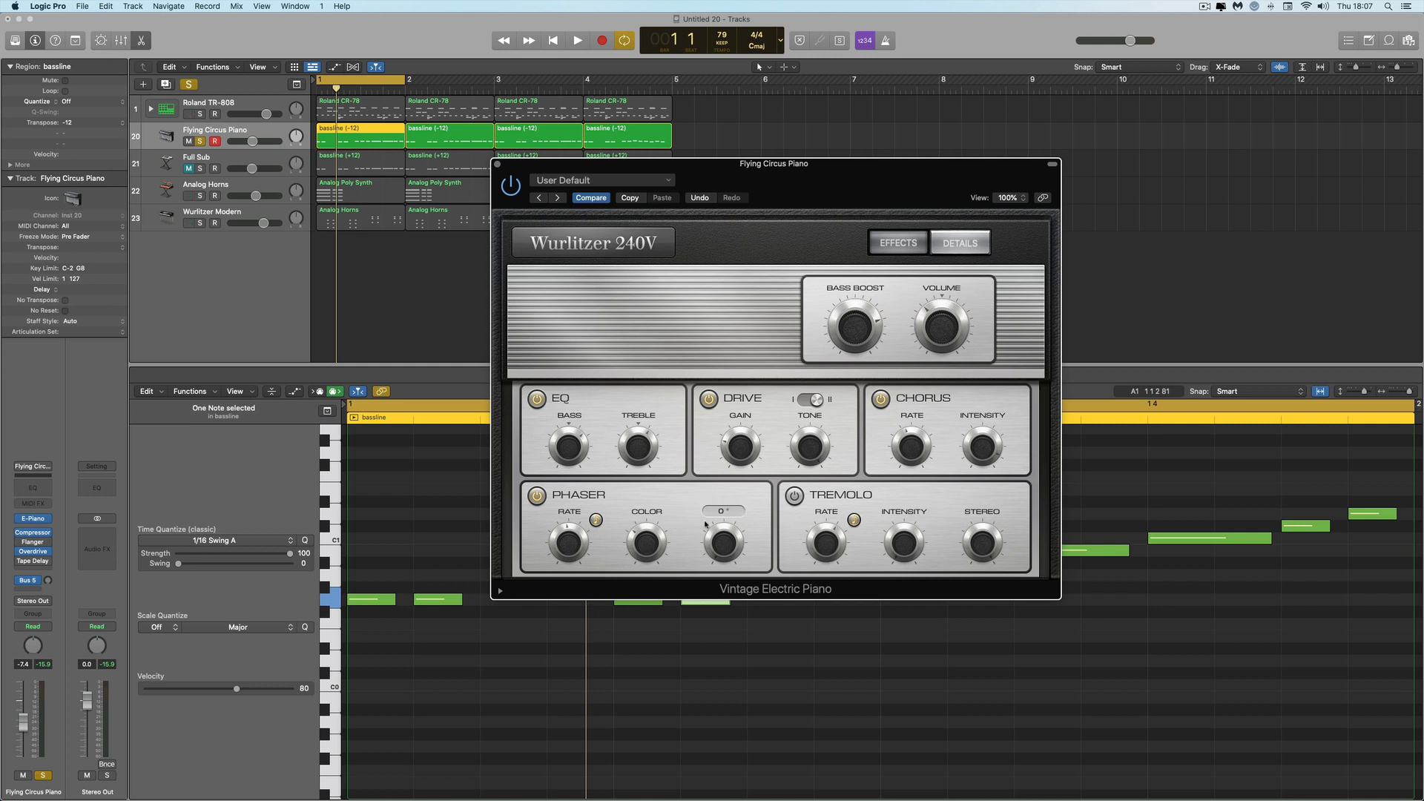
key(space)
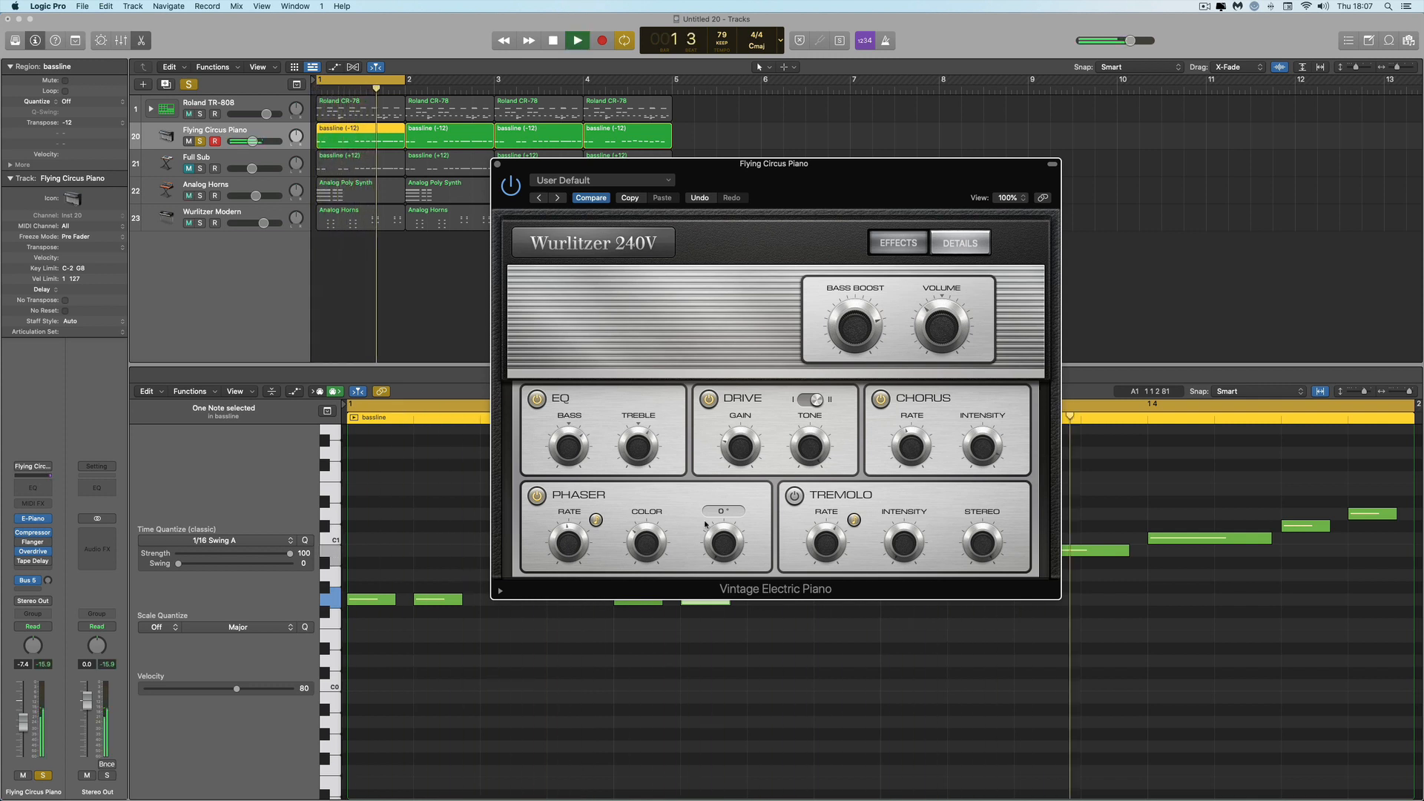
key(space)
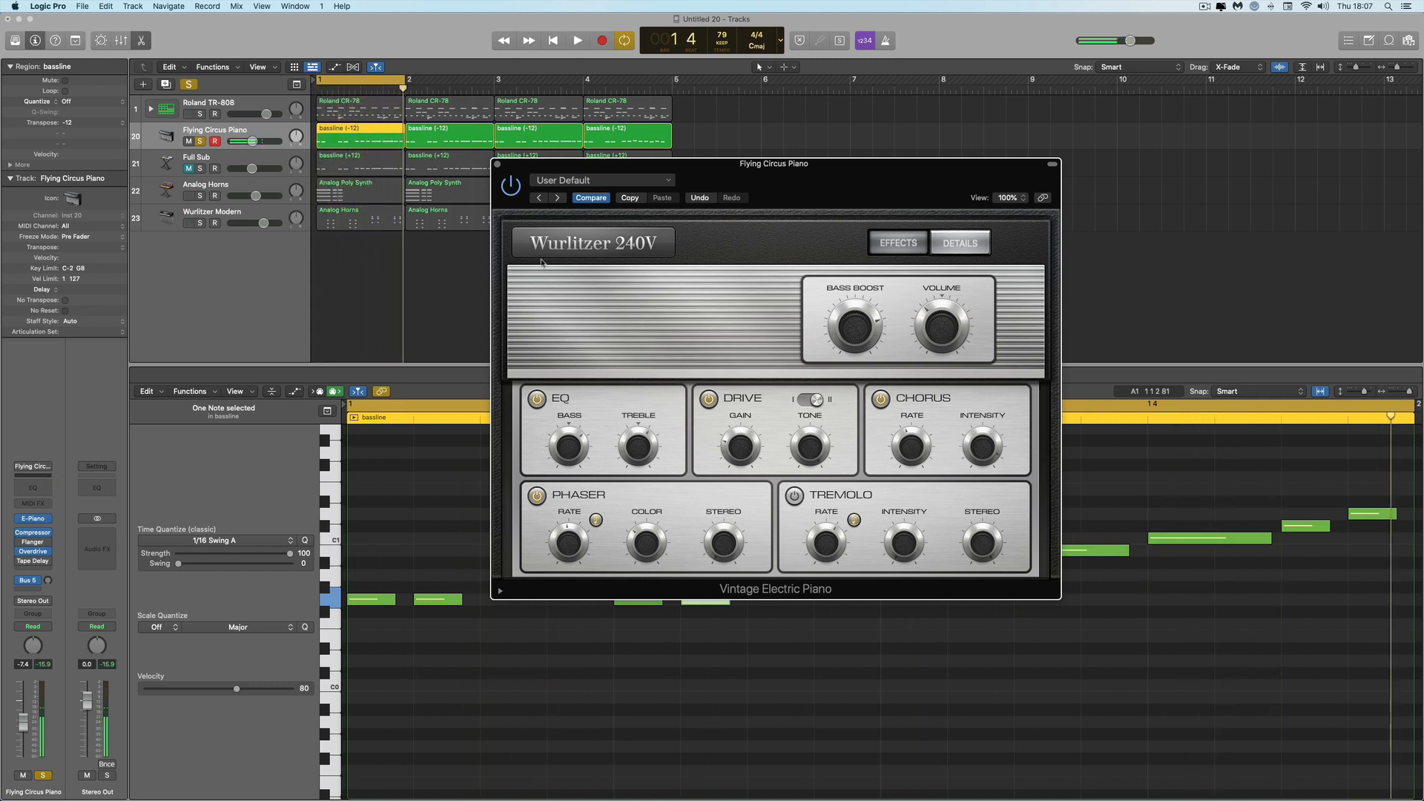
click(499, 165)
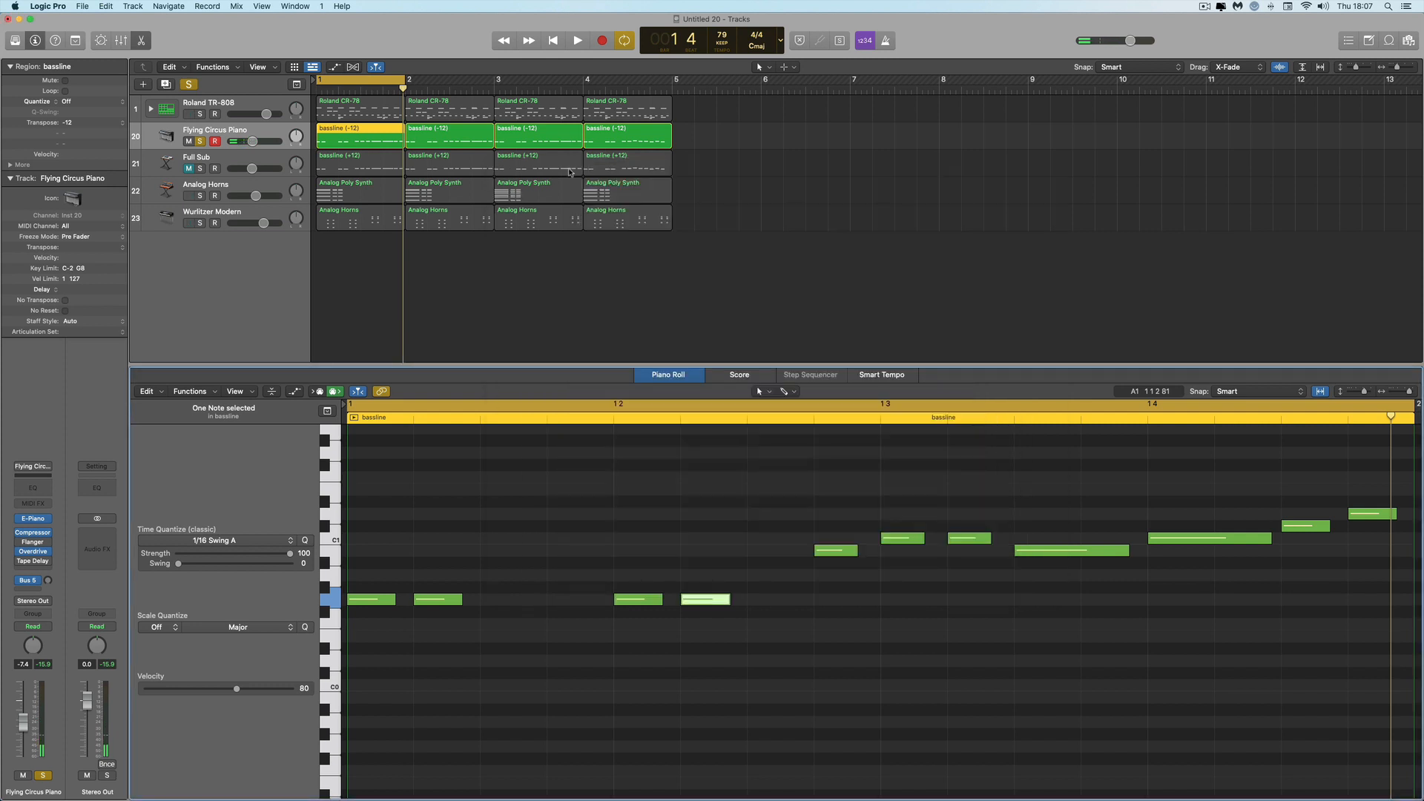
Move the one-bar cycle range to bar 4, show the fourth bassline region's notes, and play them
drag(377, 80, 646, 83)
click(633, 128)
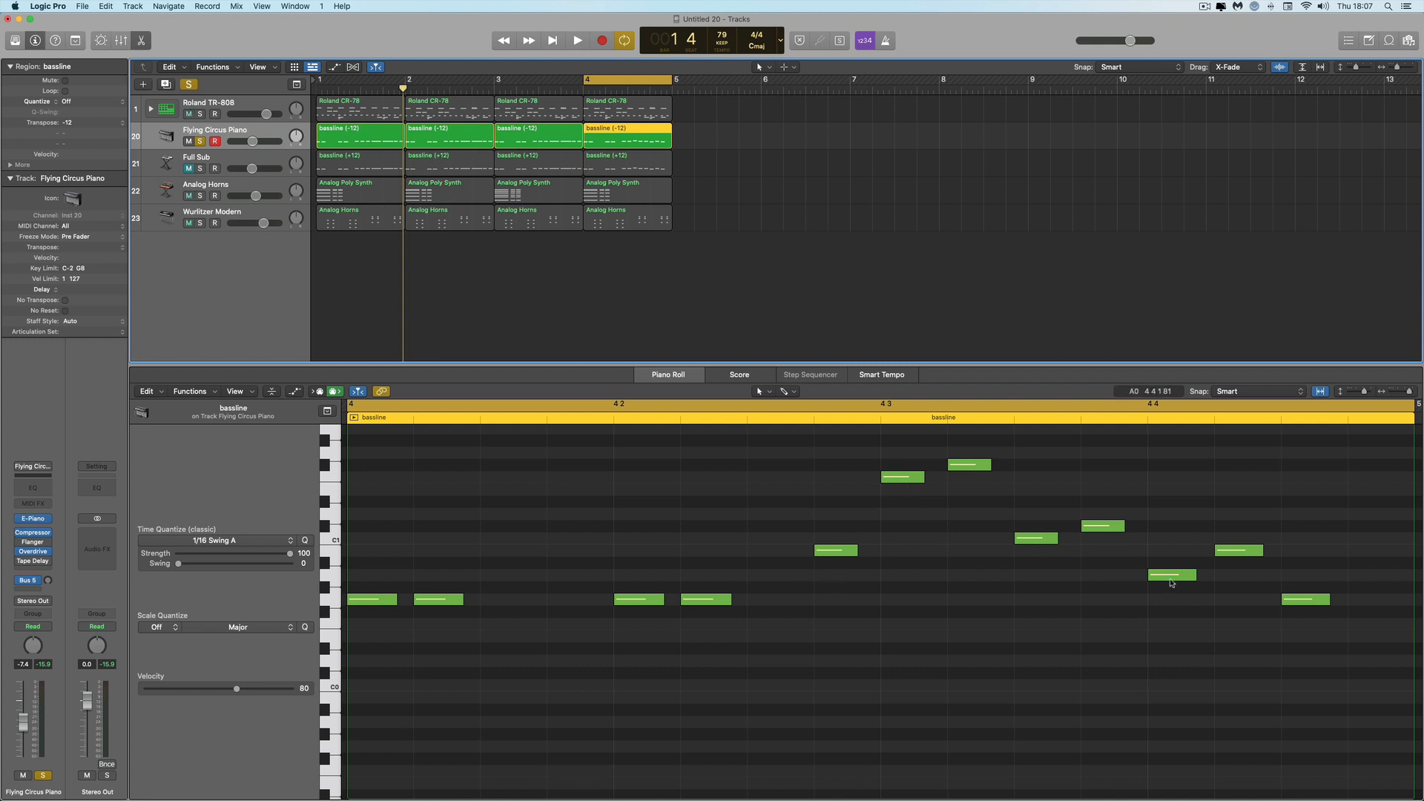
key(space)
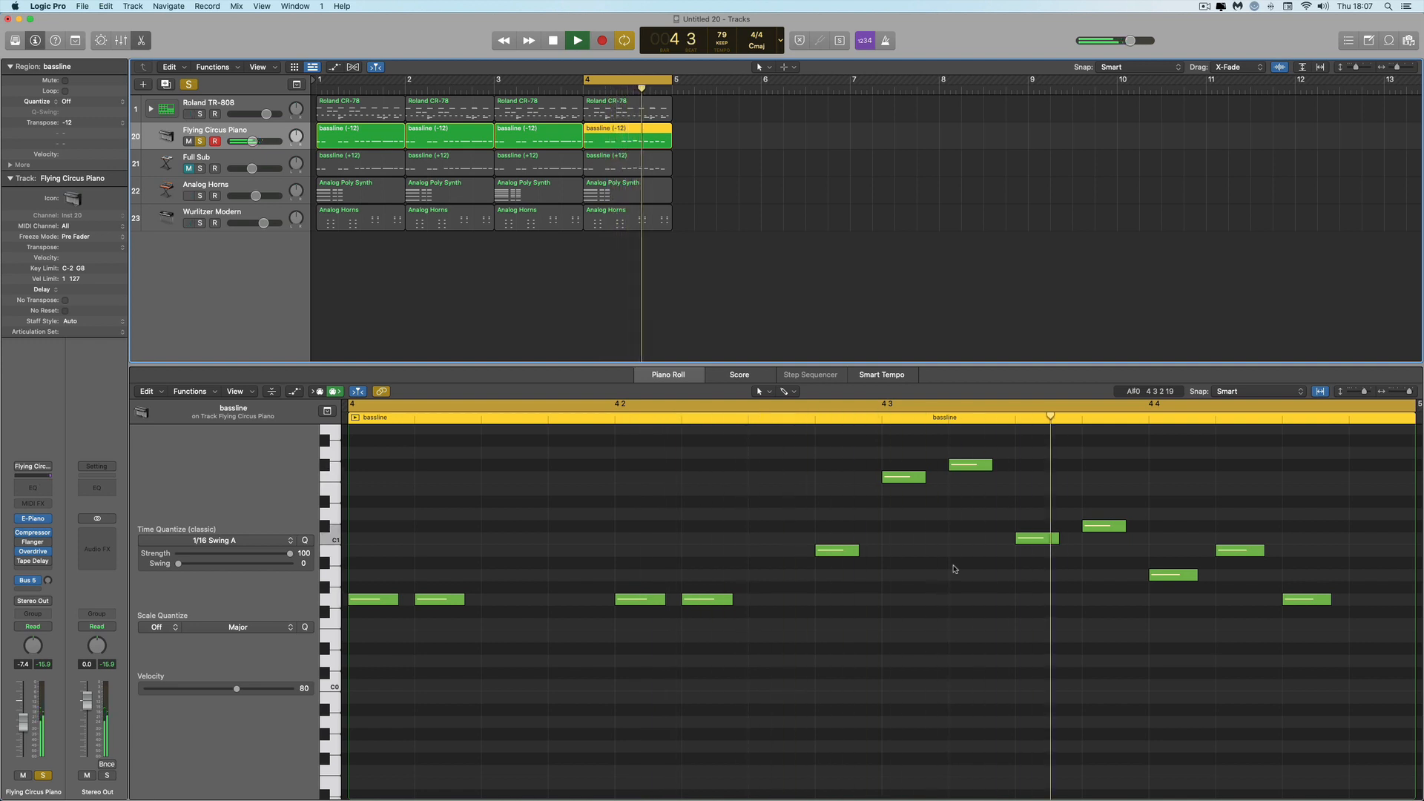
key(space)
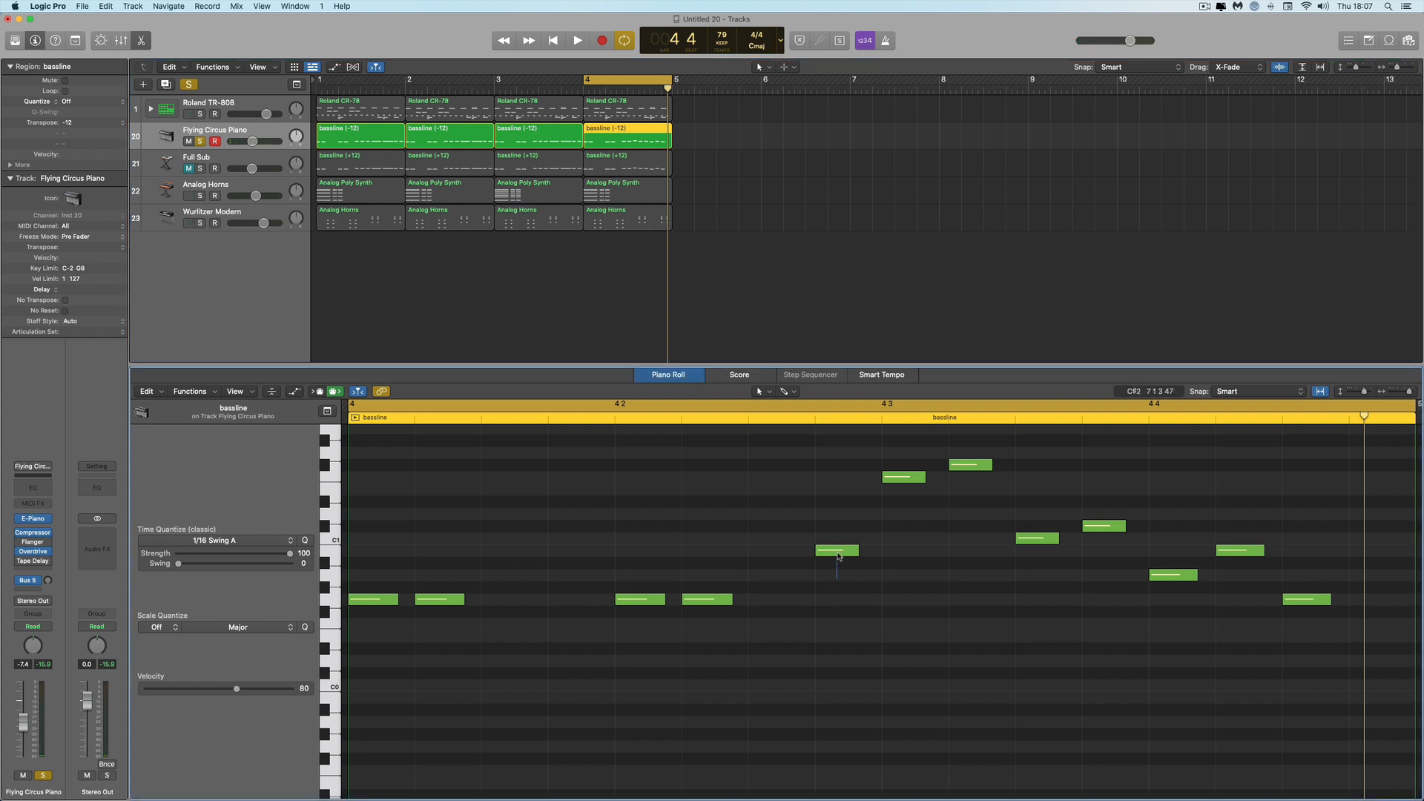
Audition the individual notes in the second half of the fourth bassline region, ending on the last low note
drag(836, 580, 1333, 603)
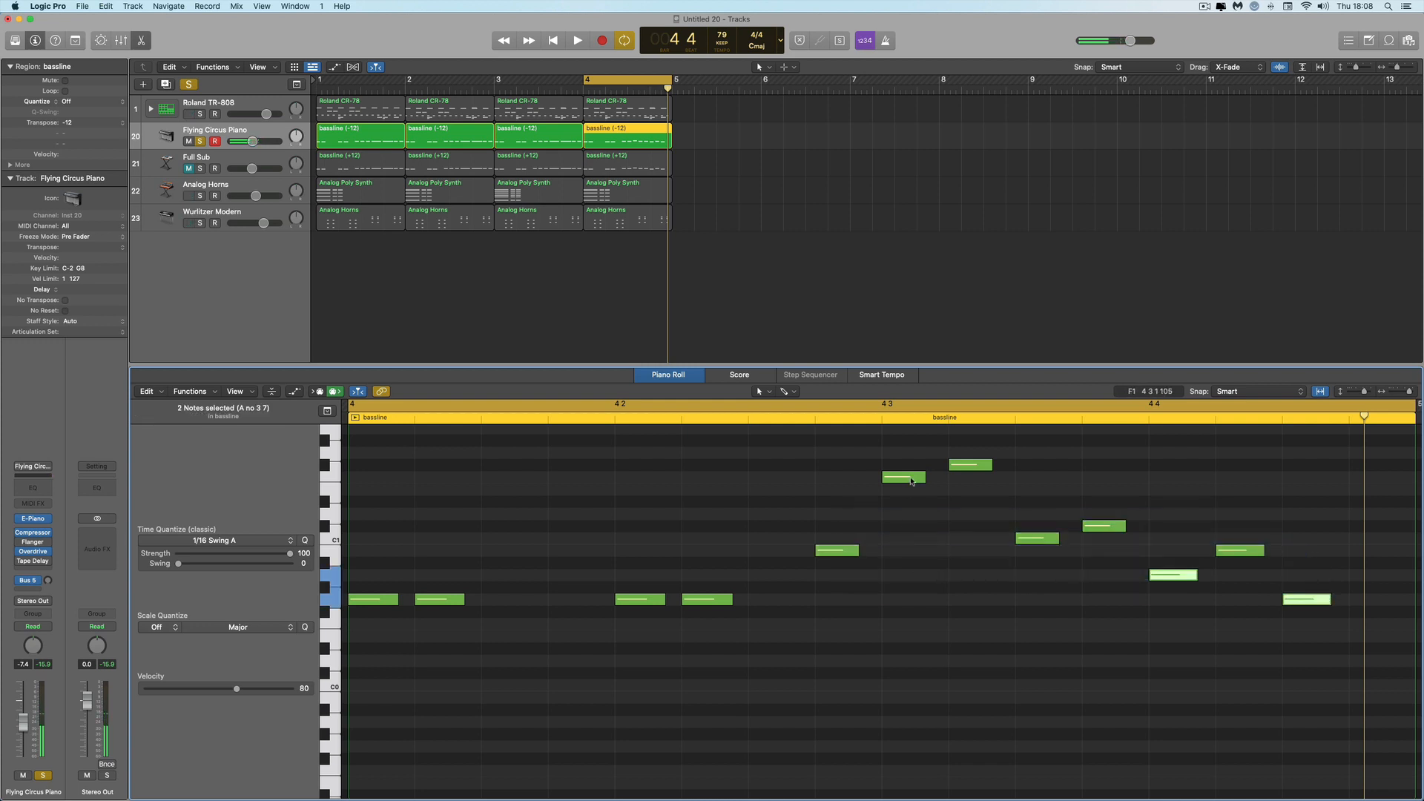
click(910, 479)
click(971, 466)
click(1045, 548)
click(1042, 540)
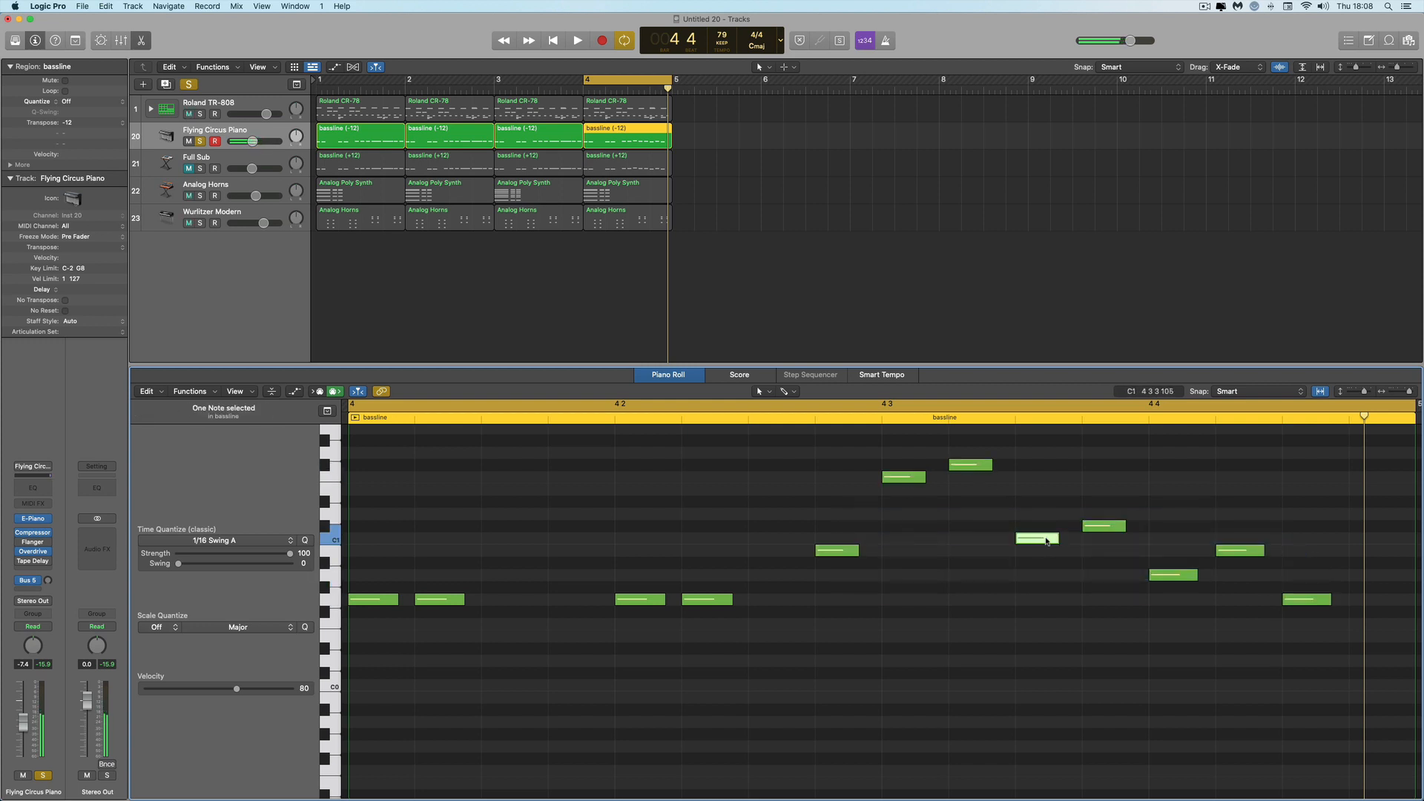
click(1107, 527)
click(1189, 575)
click(1235, 551)
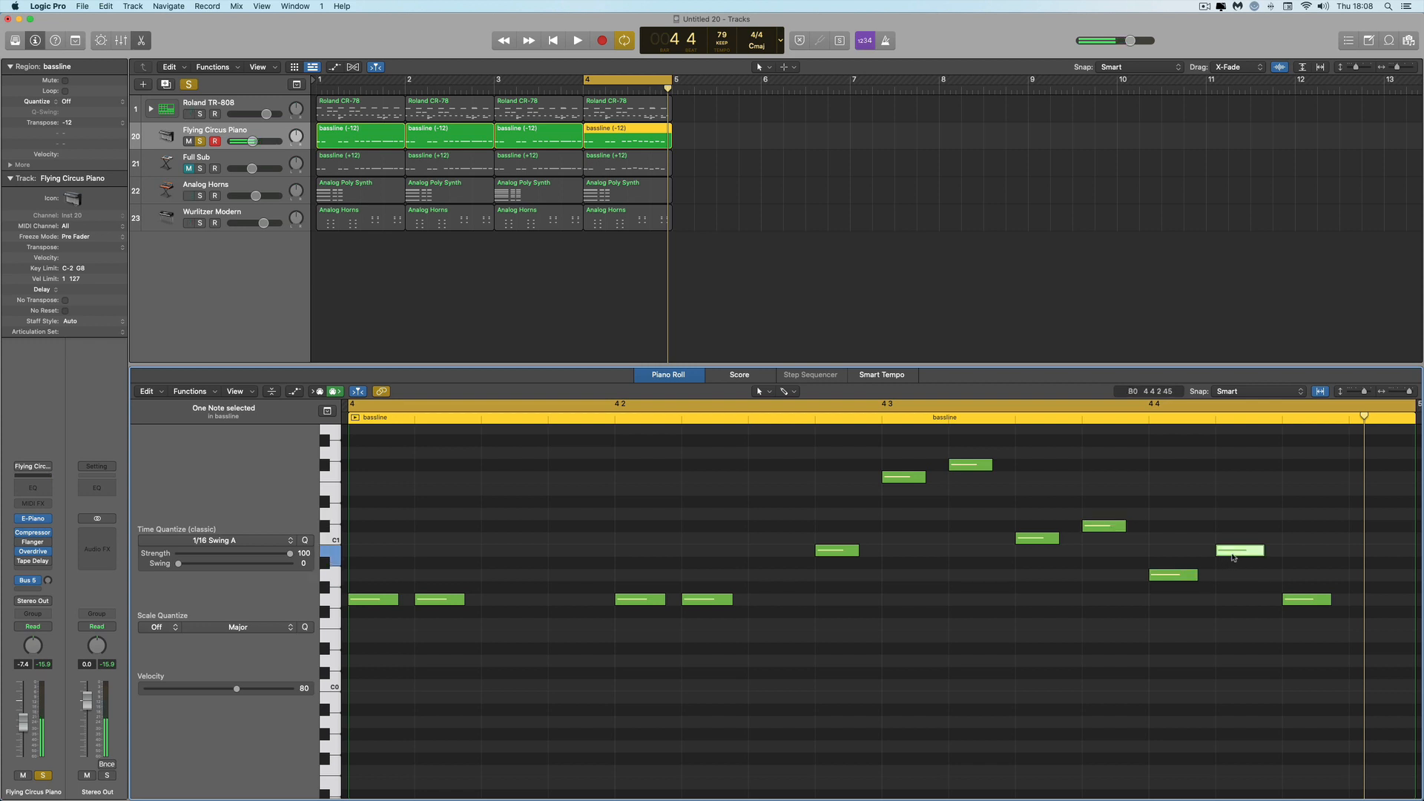
click(1313, 601)
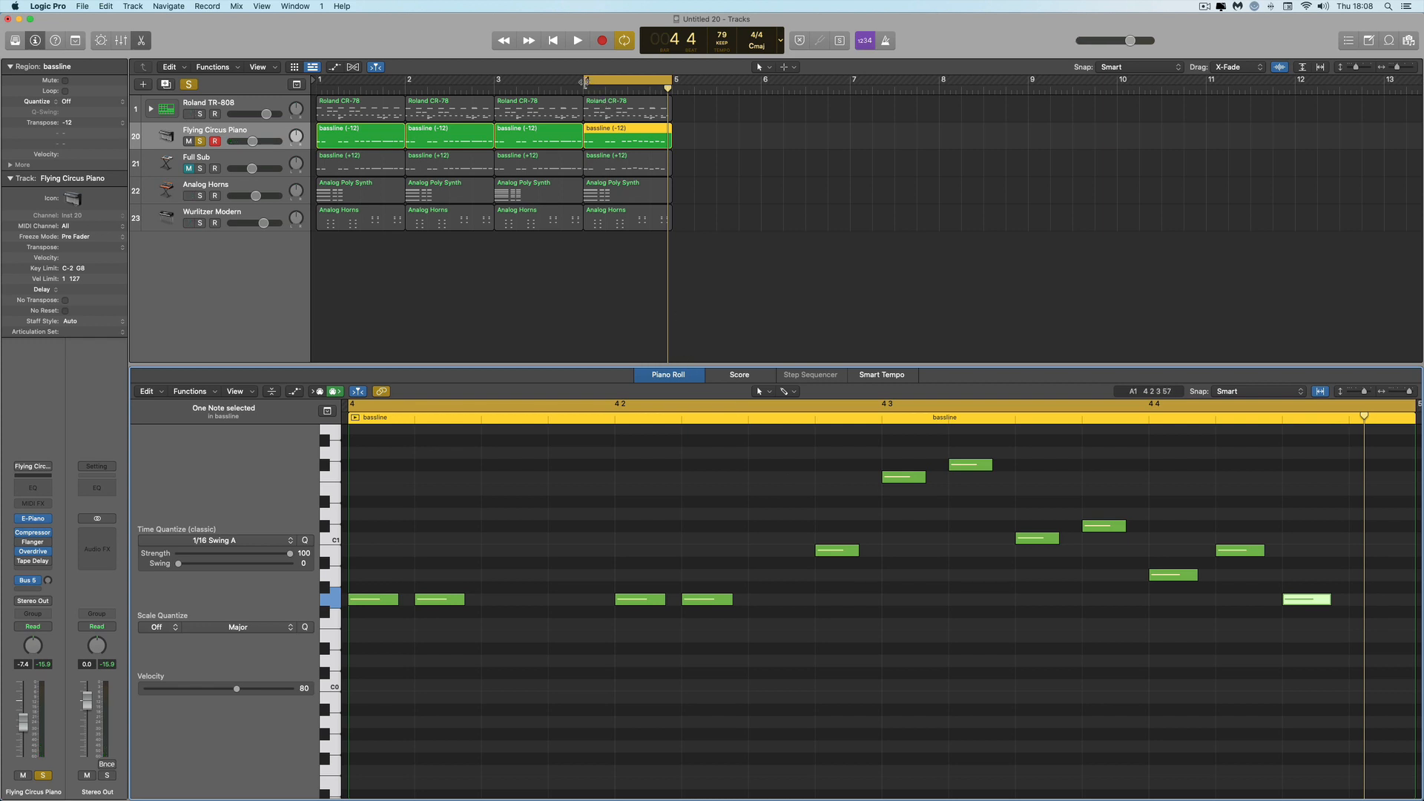
Enlarge the note editor, show the first Roland CR-78 drum region in it, and set the cycle range to that region
drag(585, 84, 319, 83)
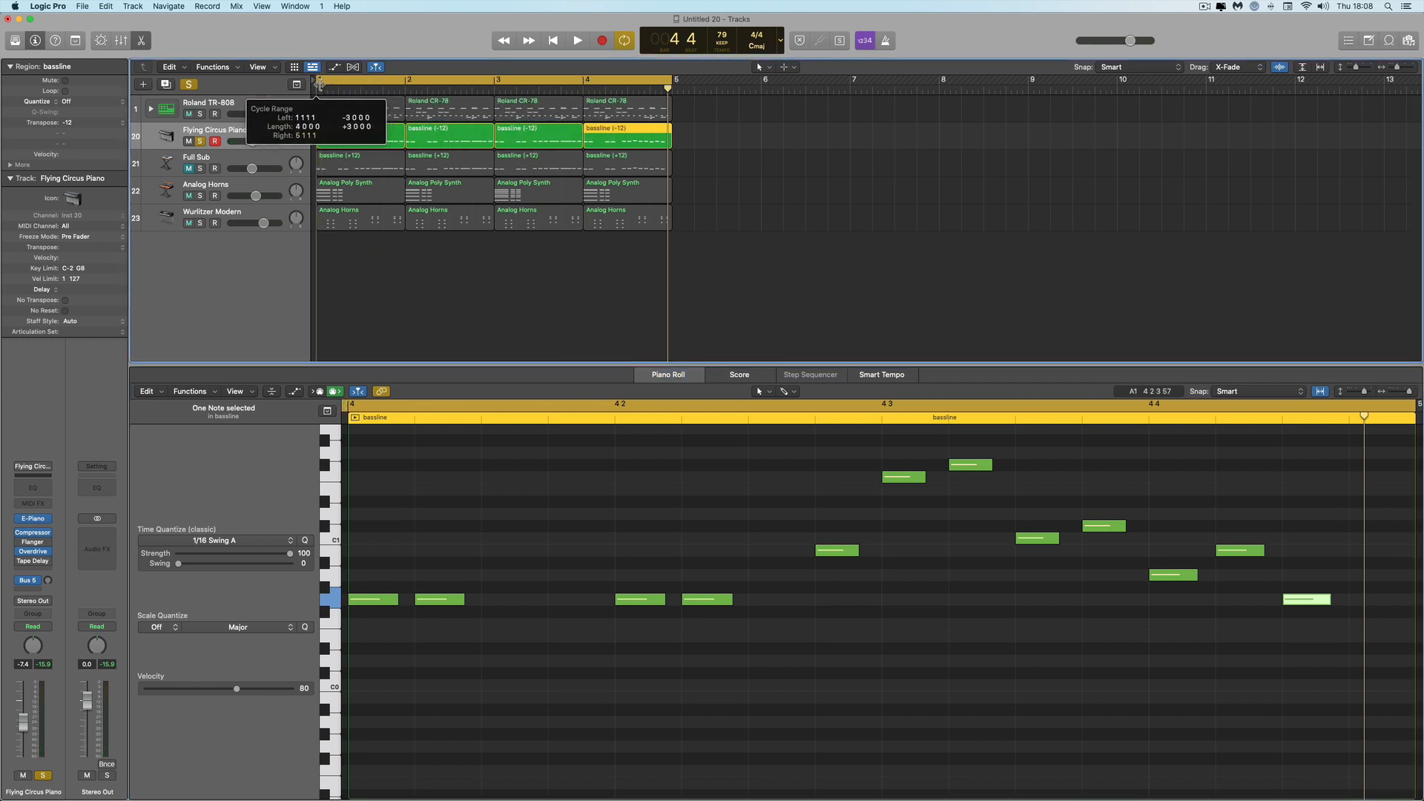
click(240, 108)
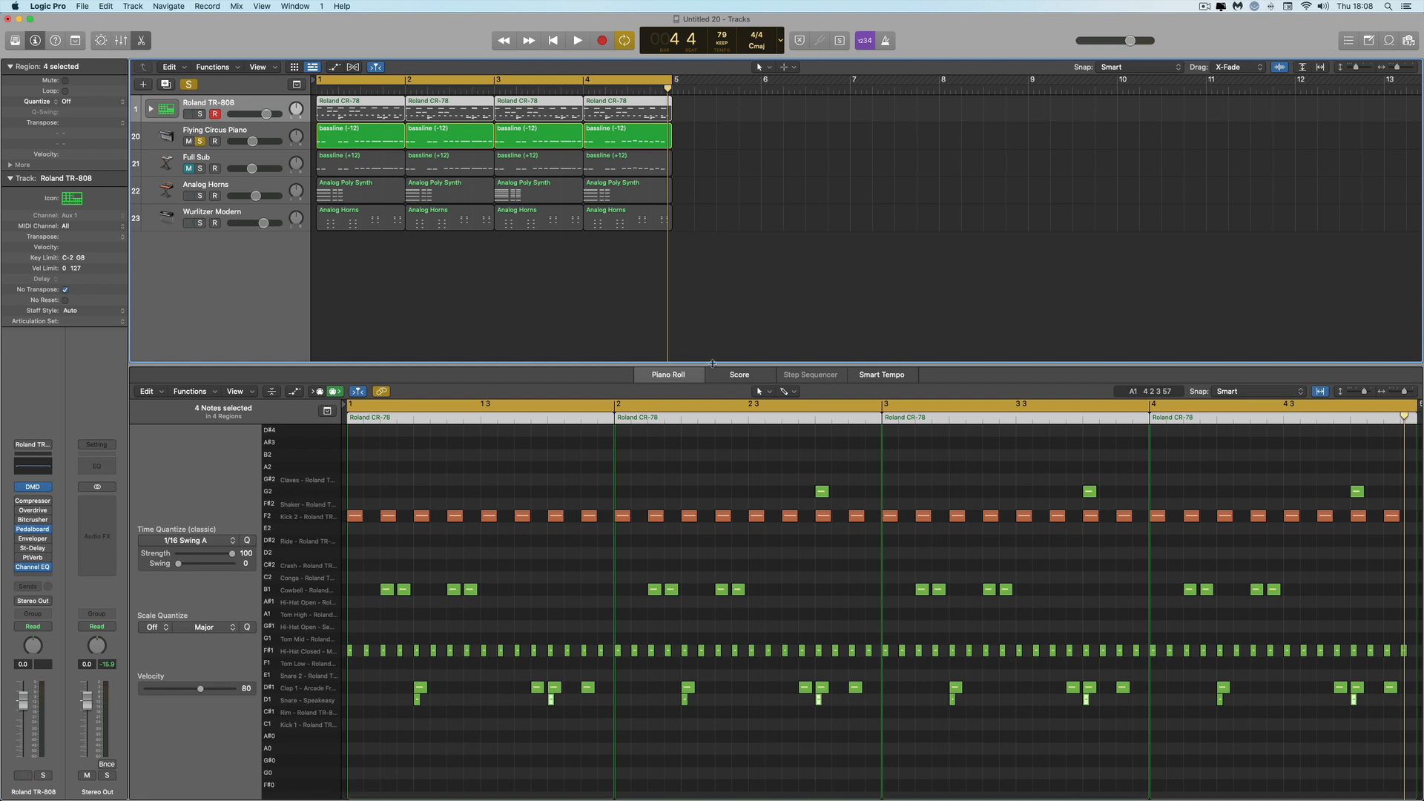
drag(713, 364, 713, 351)
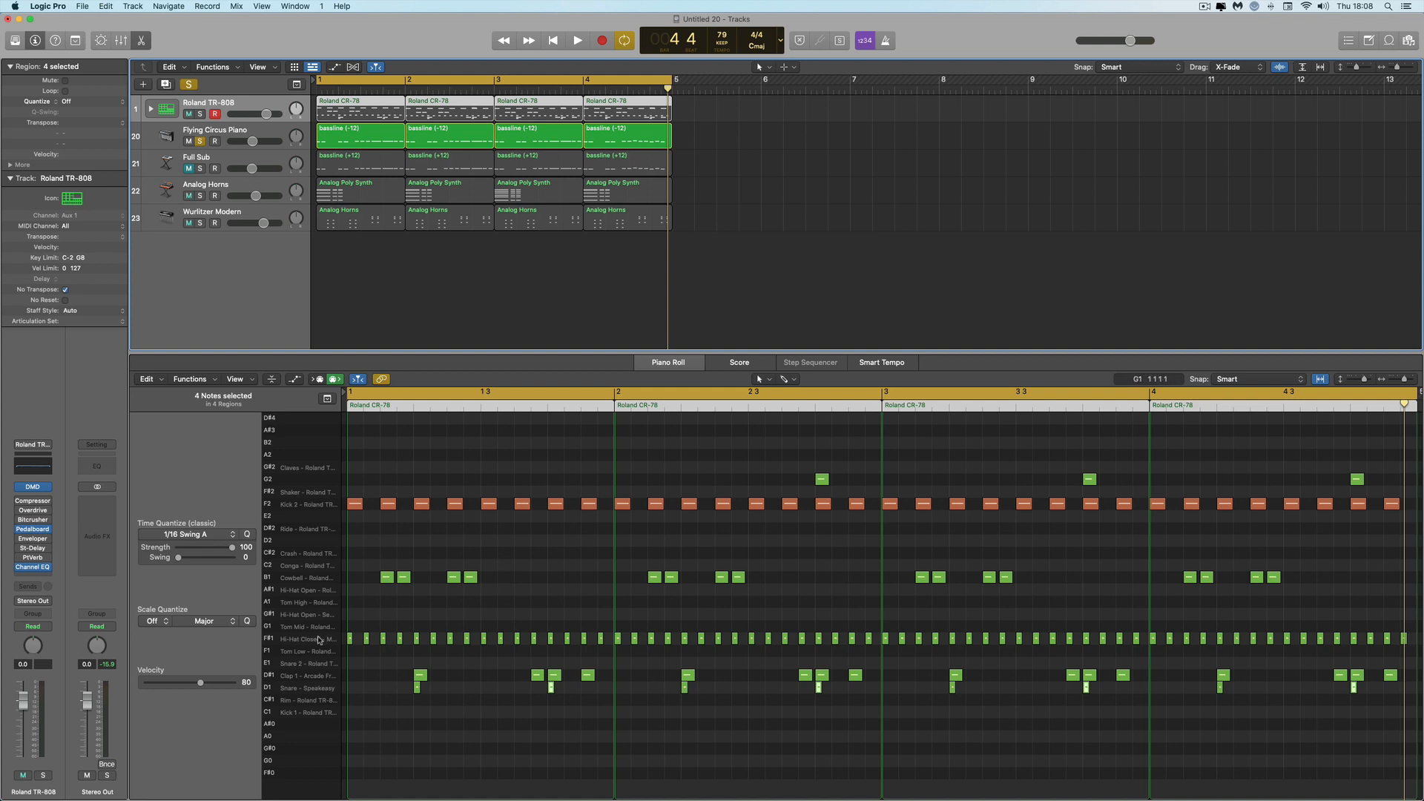
click(319, 641)
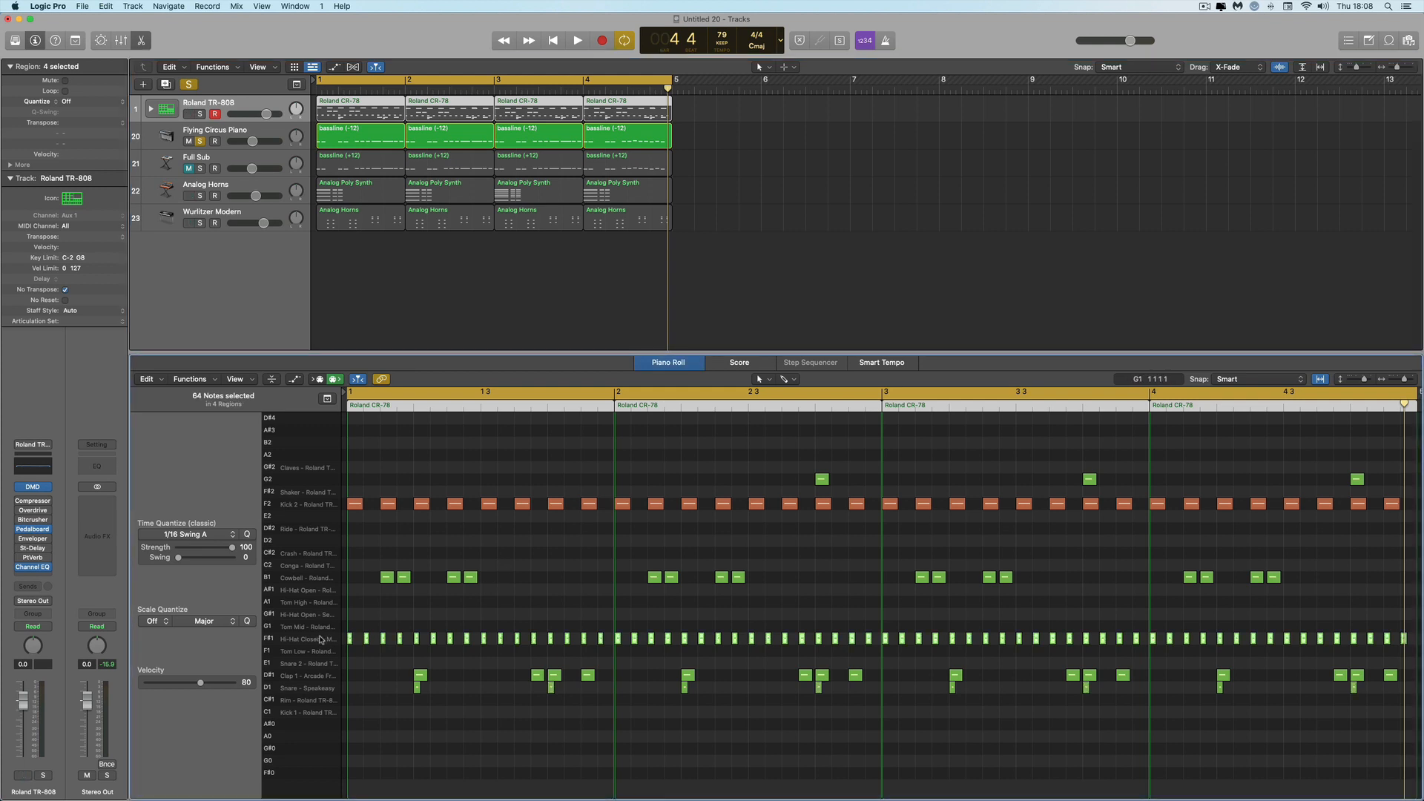
click(362, 110)
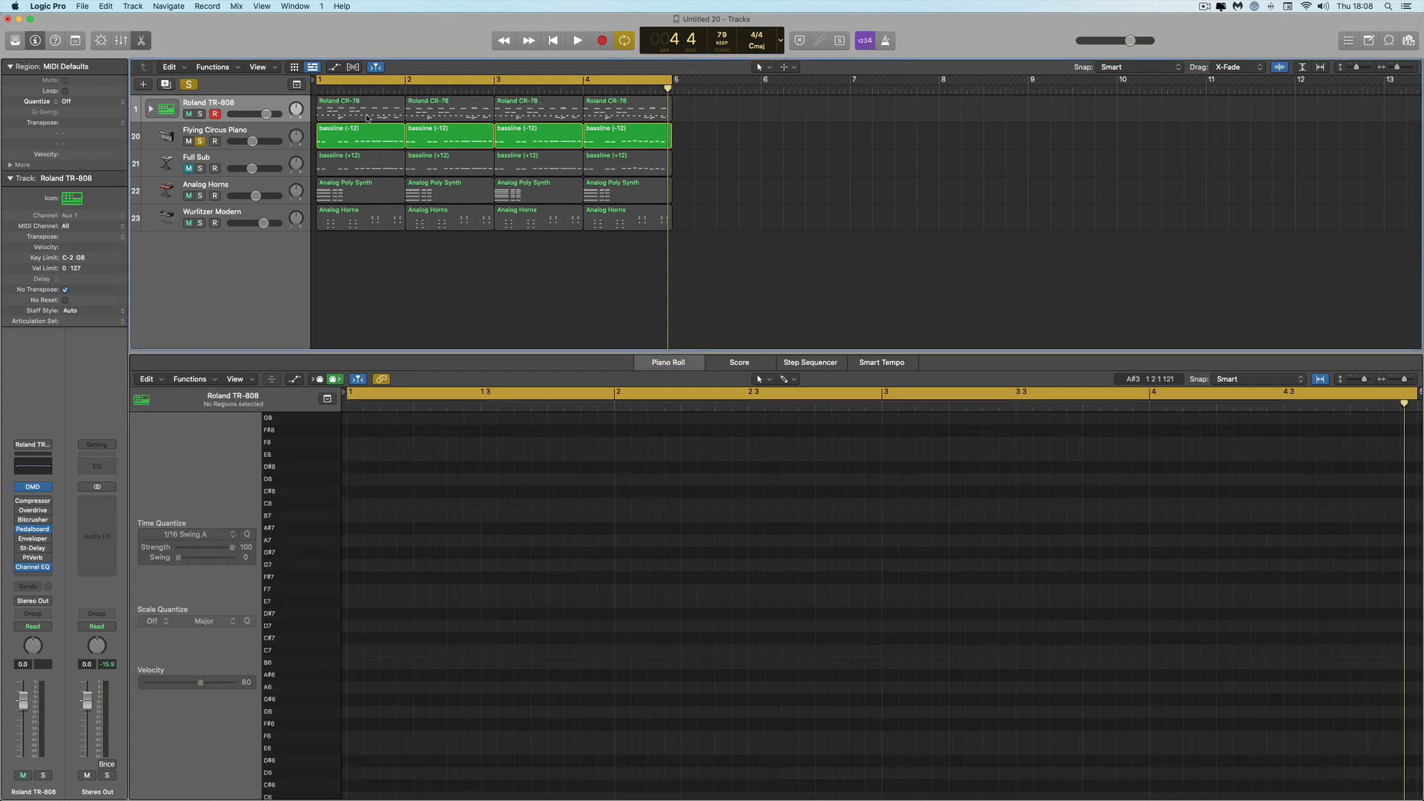
key(super+u)
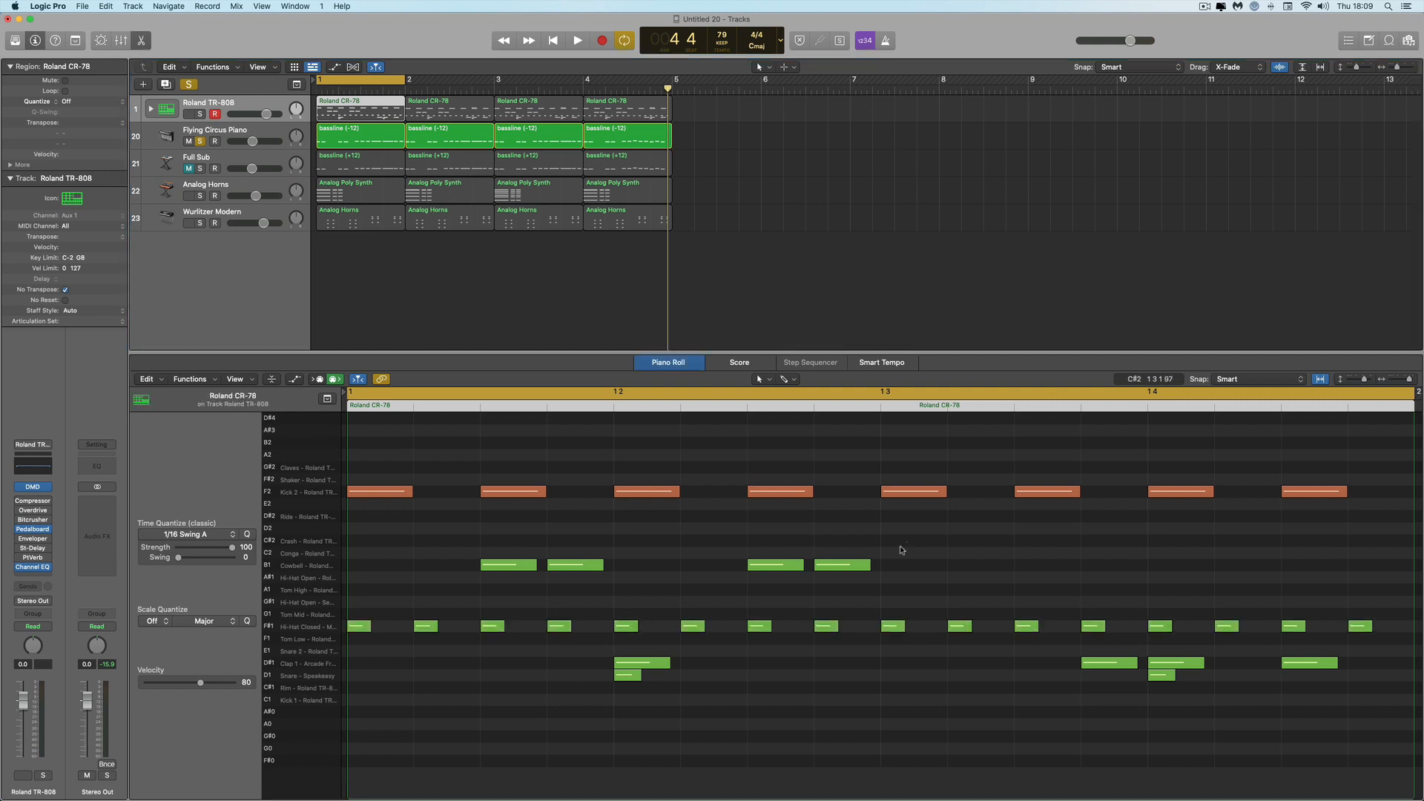
Mute all cowbell, clap and snare notes in the first Roland CR-78 region with the Mute Tool
drag(904, 543, 472, 589)
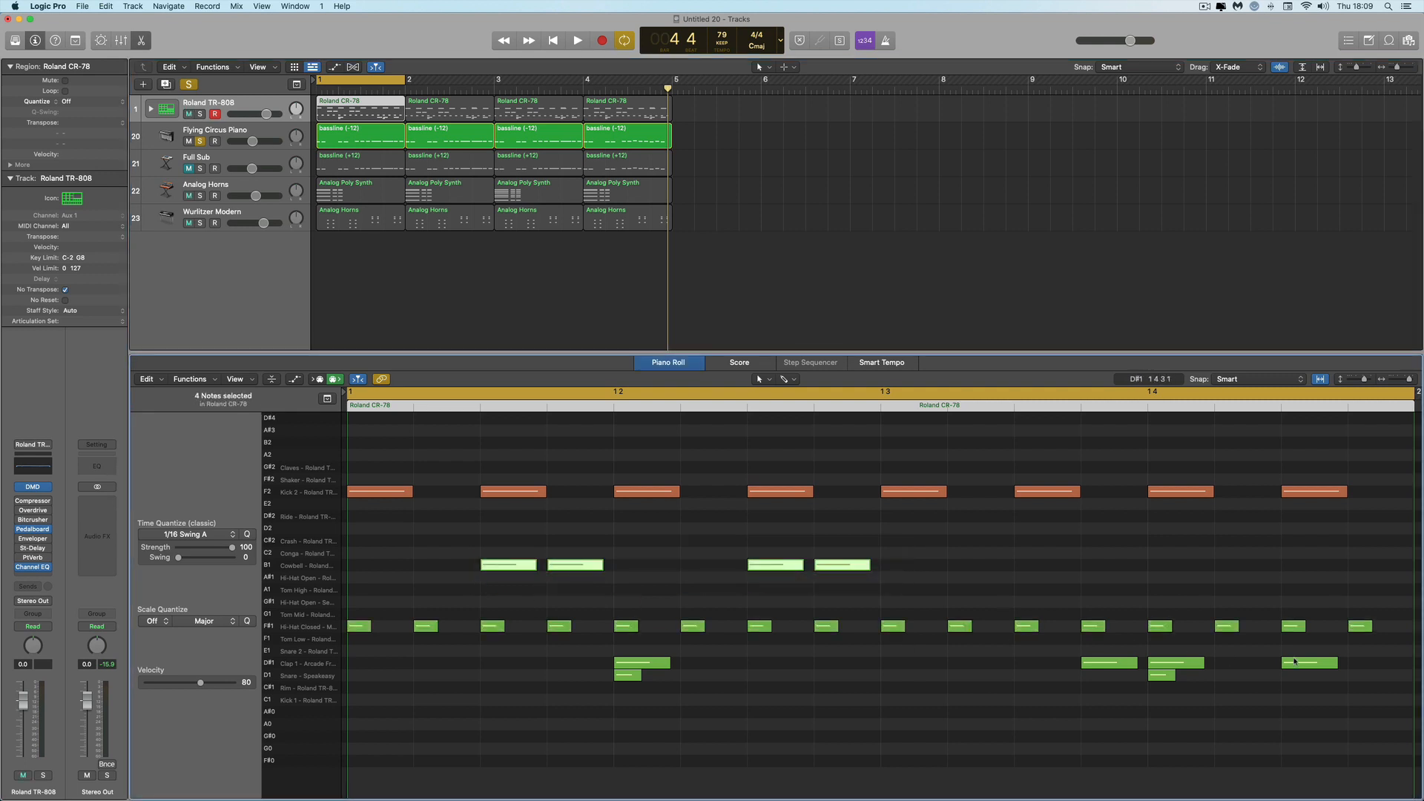
mouse_move(1367, 651)
mouse_down()
mouse_move(1148, 687)
mouse_move(610, 701)
mouse_up()
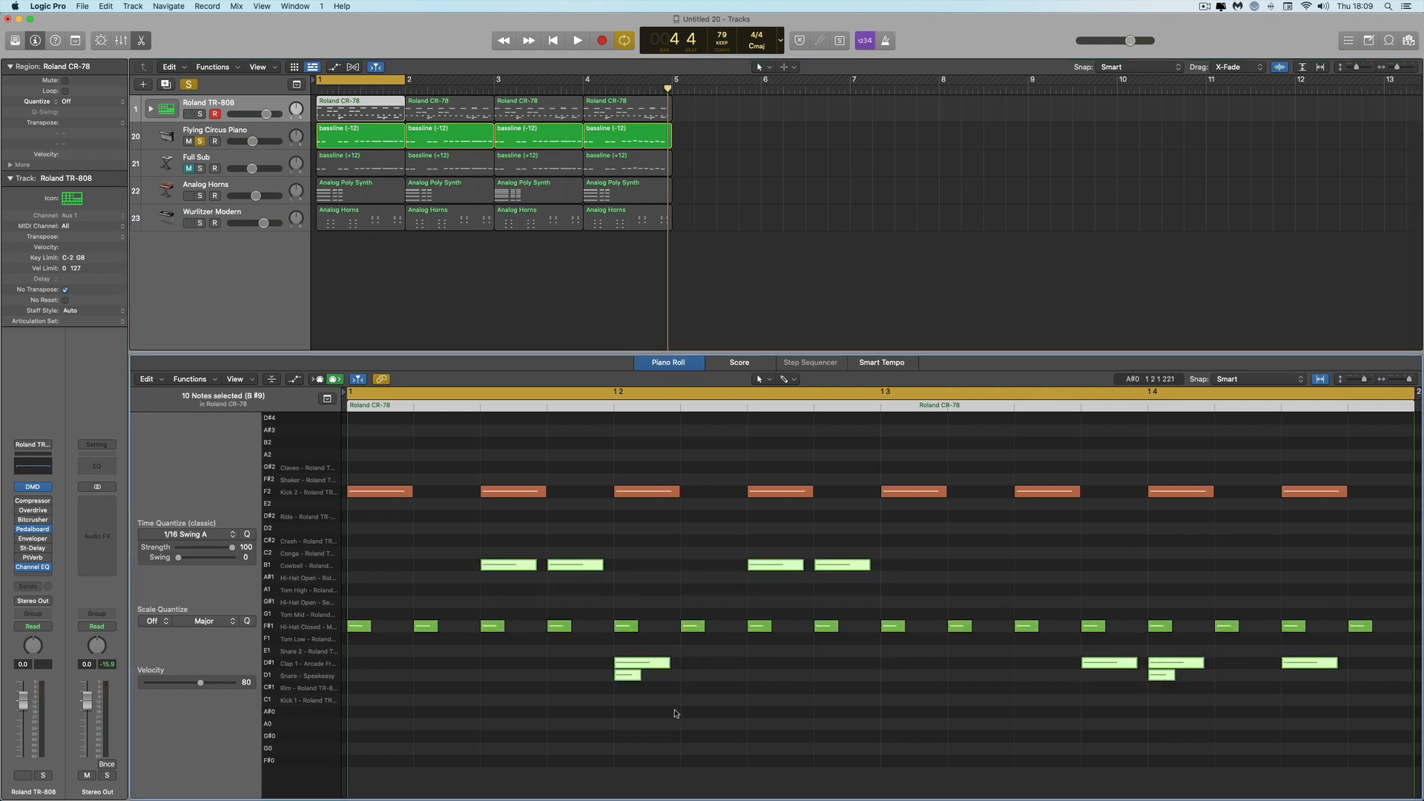
key(t)
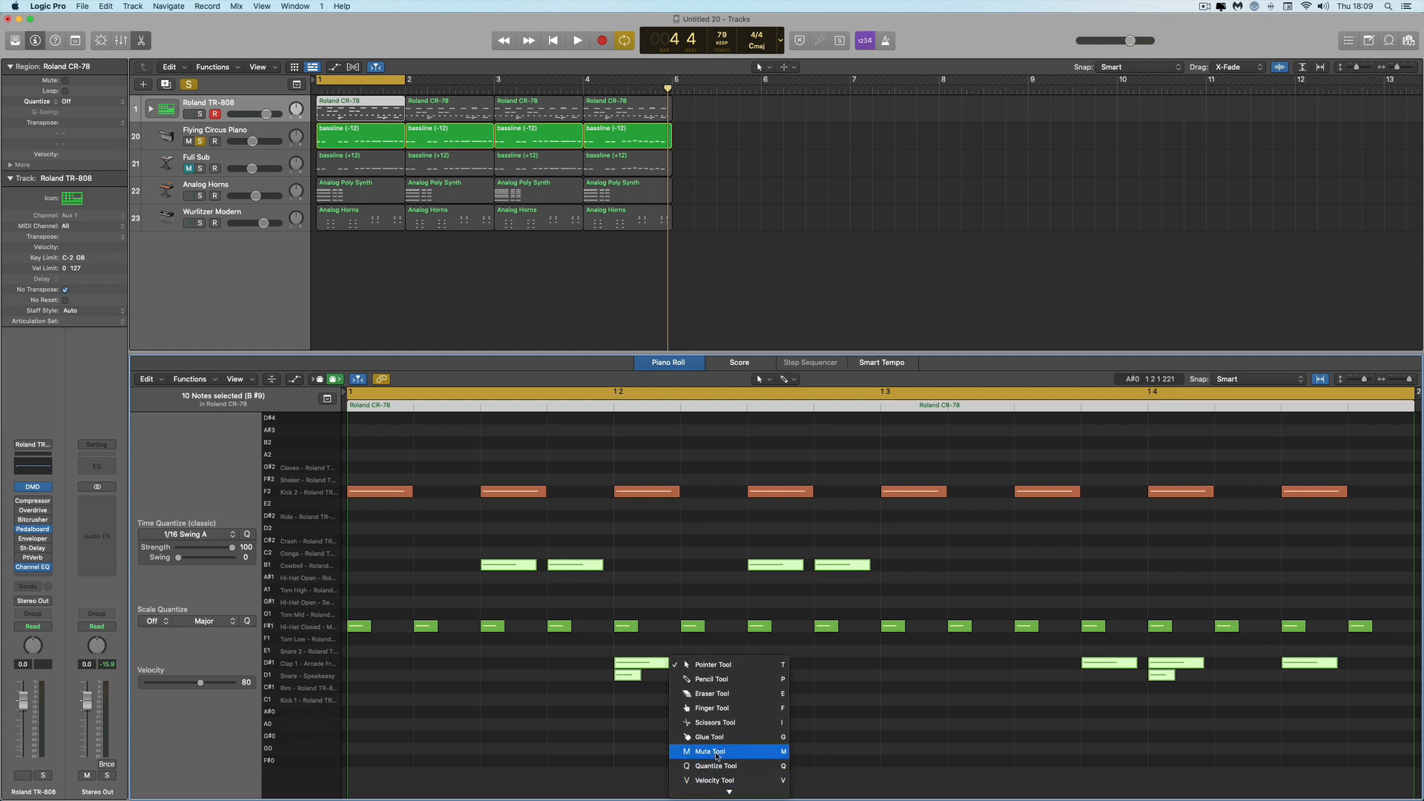
key(m)
click(637, 672)
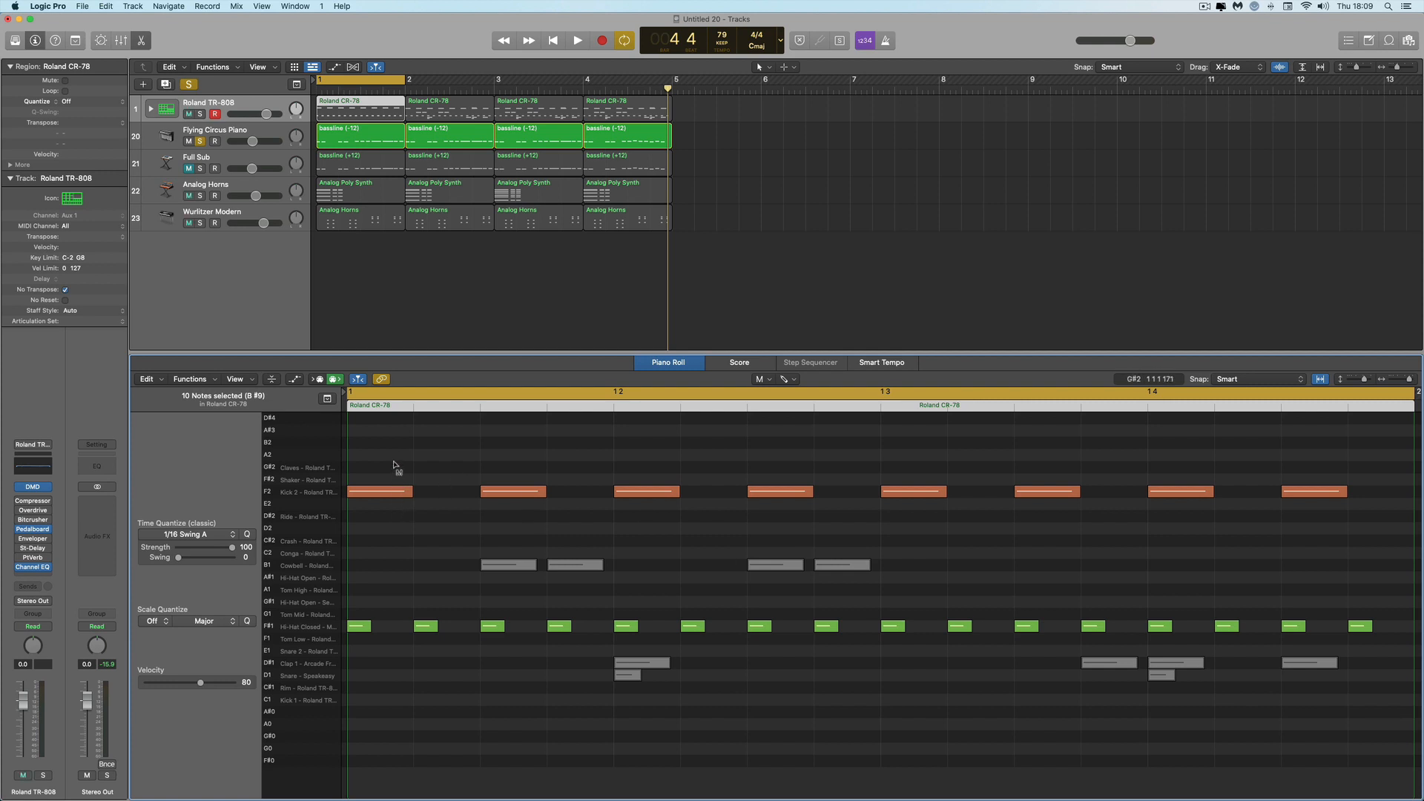
Unsolo the Flying Circus Piano track, solo the Roland TR-808 track, and listen to the kick and hi-hat pattern
key(space)
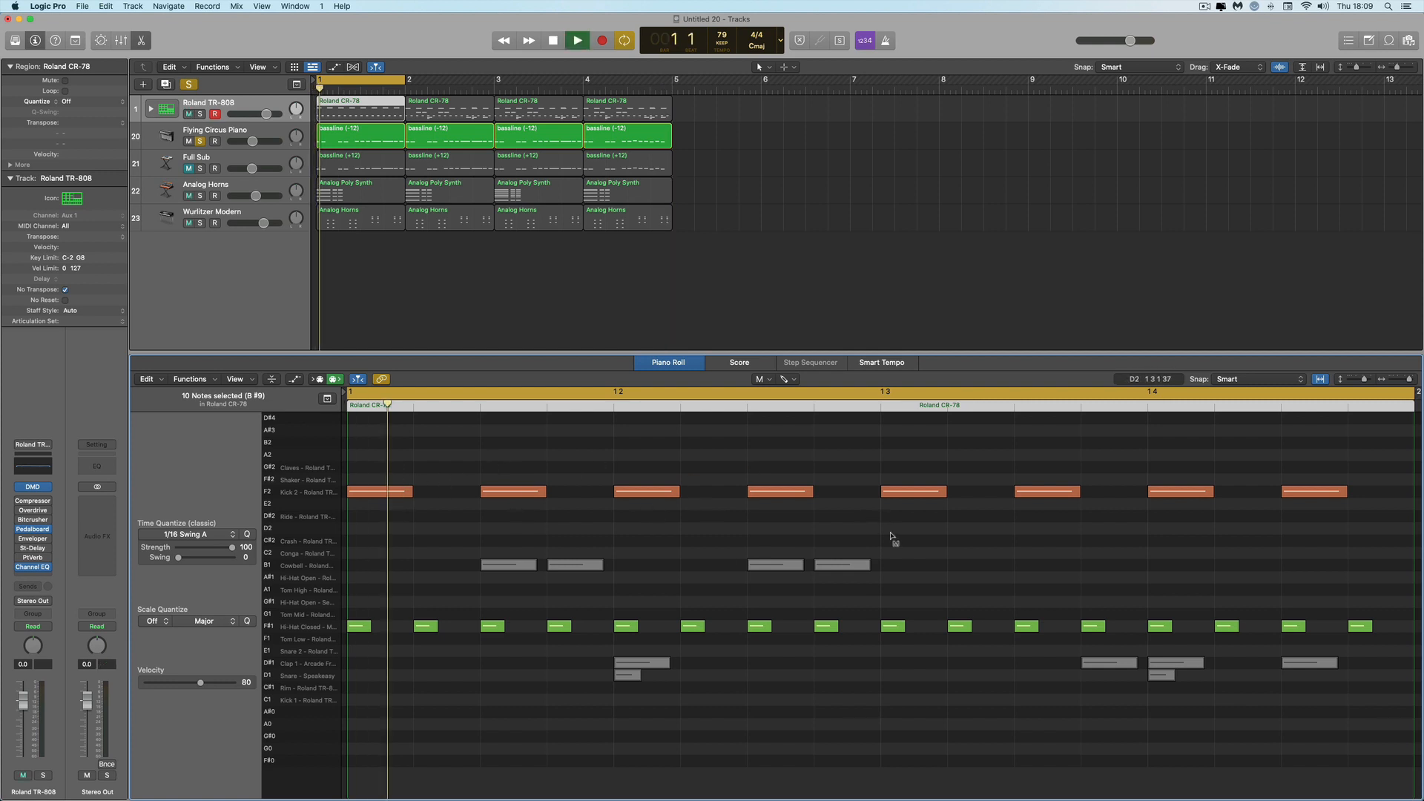
key(space)
click(201, 141)
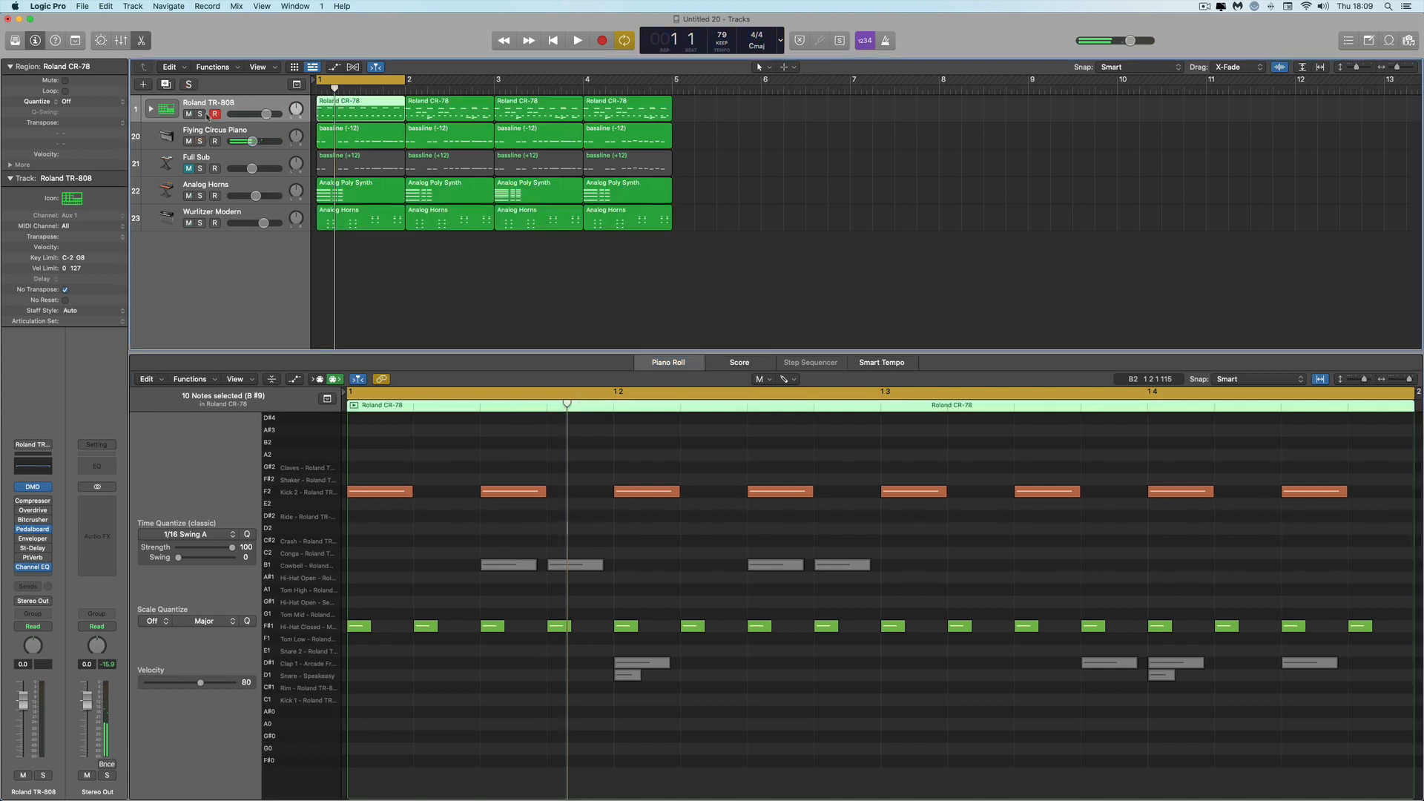
click(200, 113)
key(space)
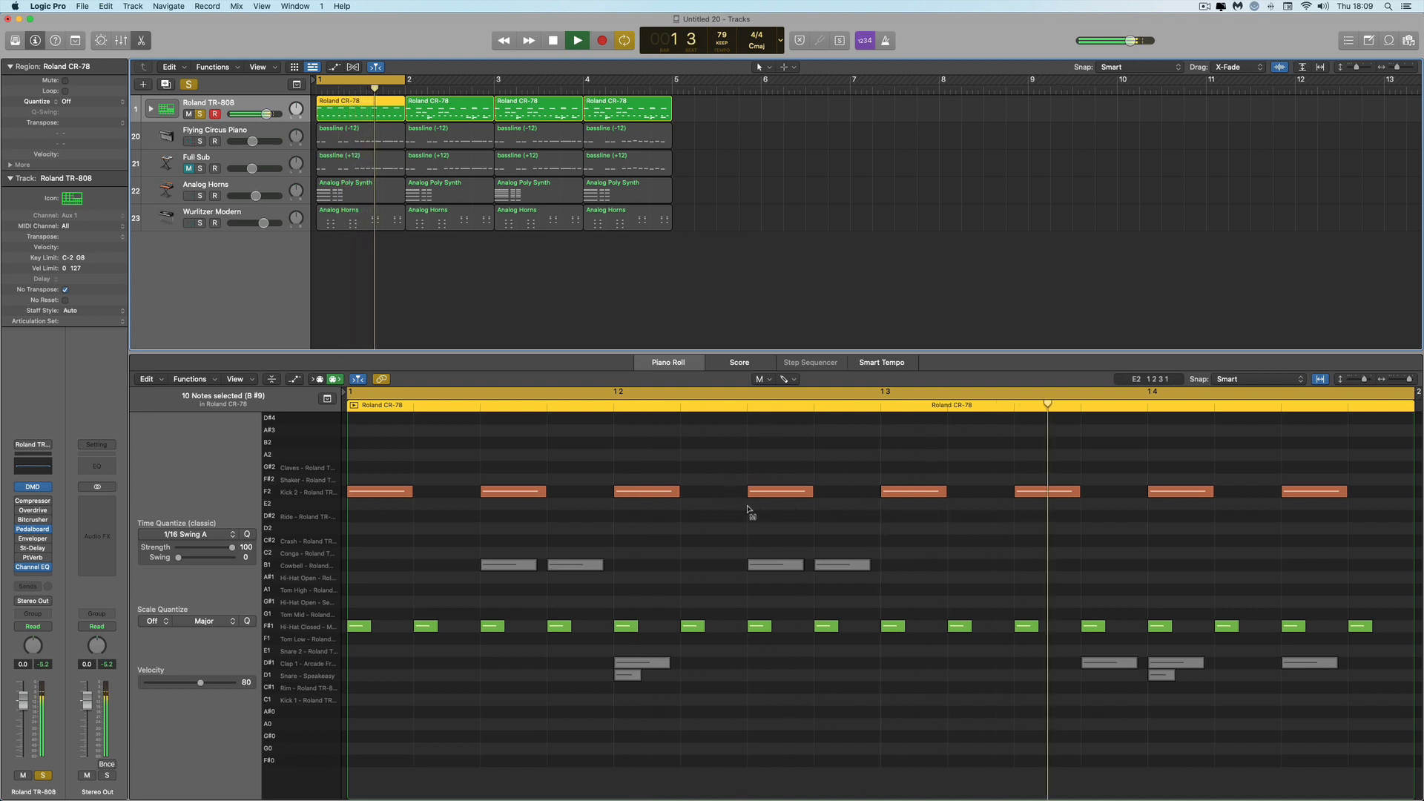
key(space)
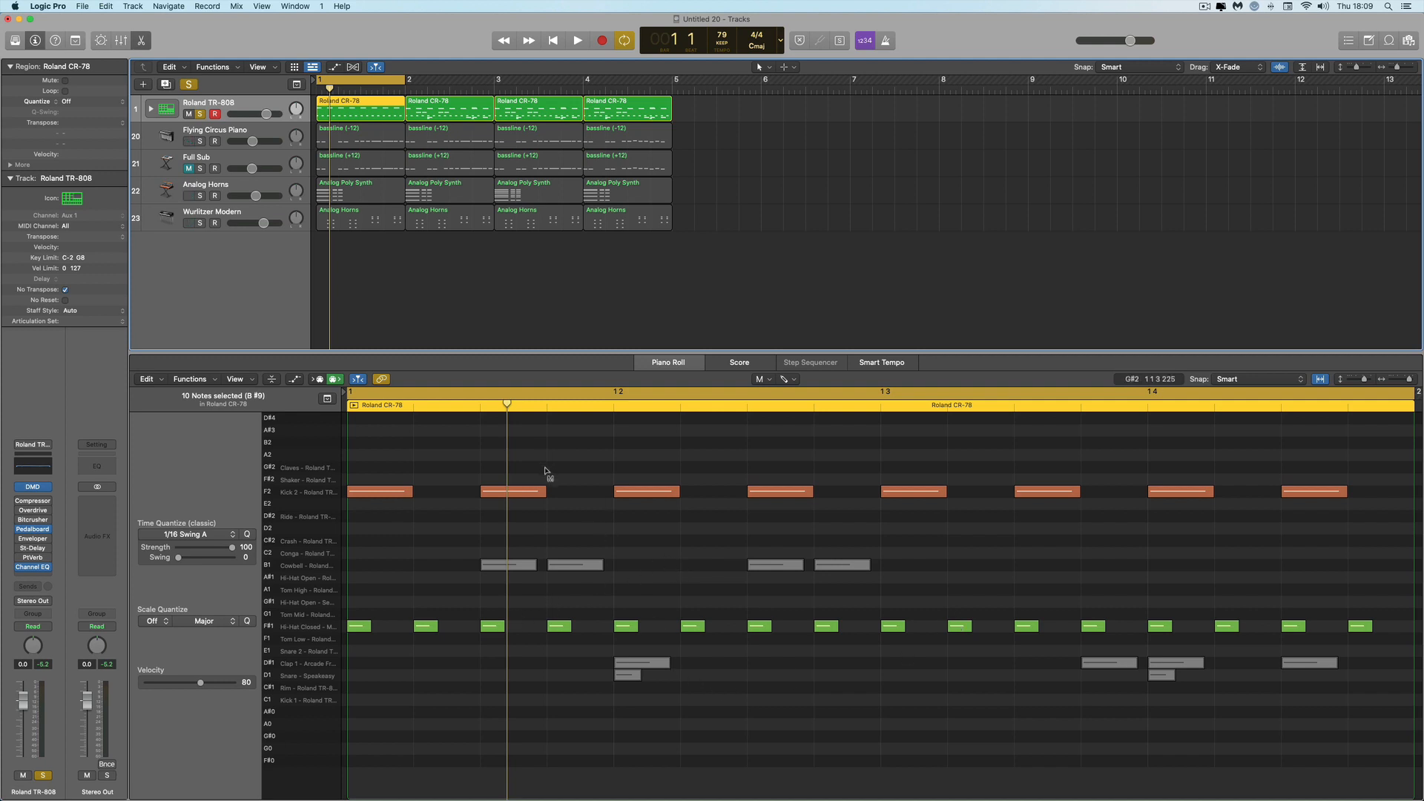
Unmute the two snare notes on beats 2 and 4 and play the drum pattern
scroll(572, 487, right, 1)
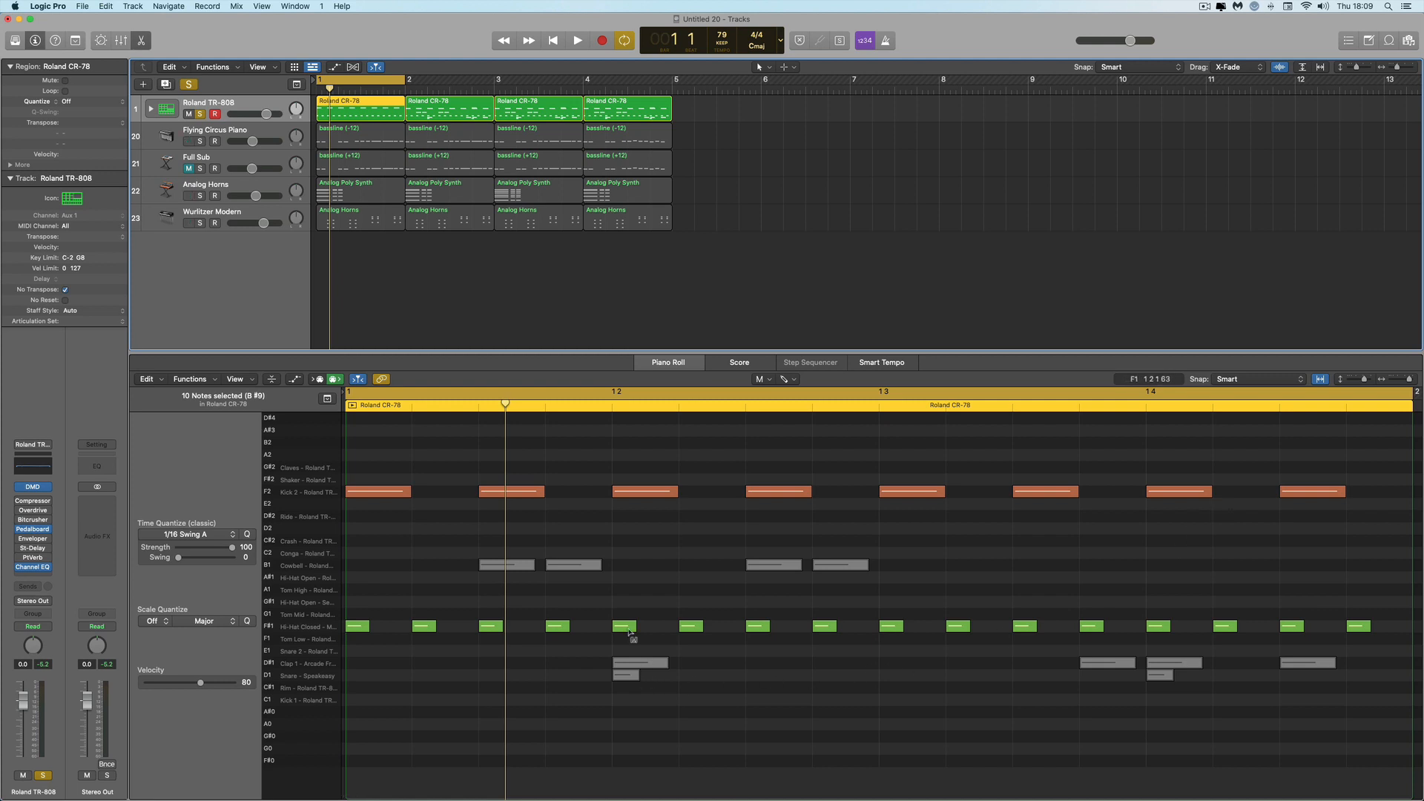
click(627, 676)
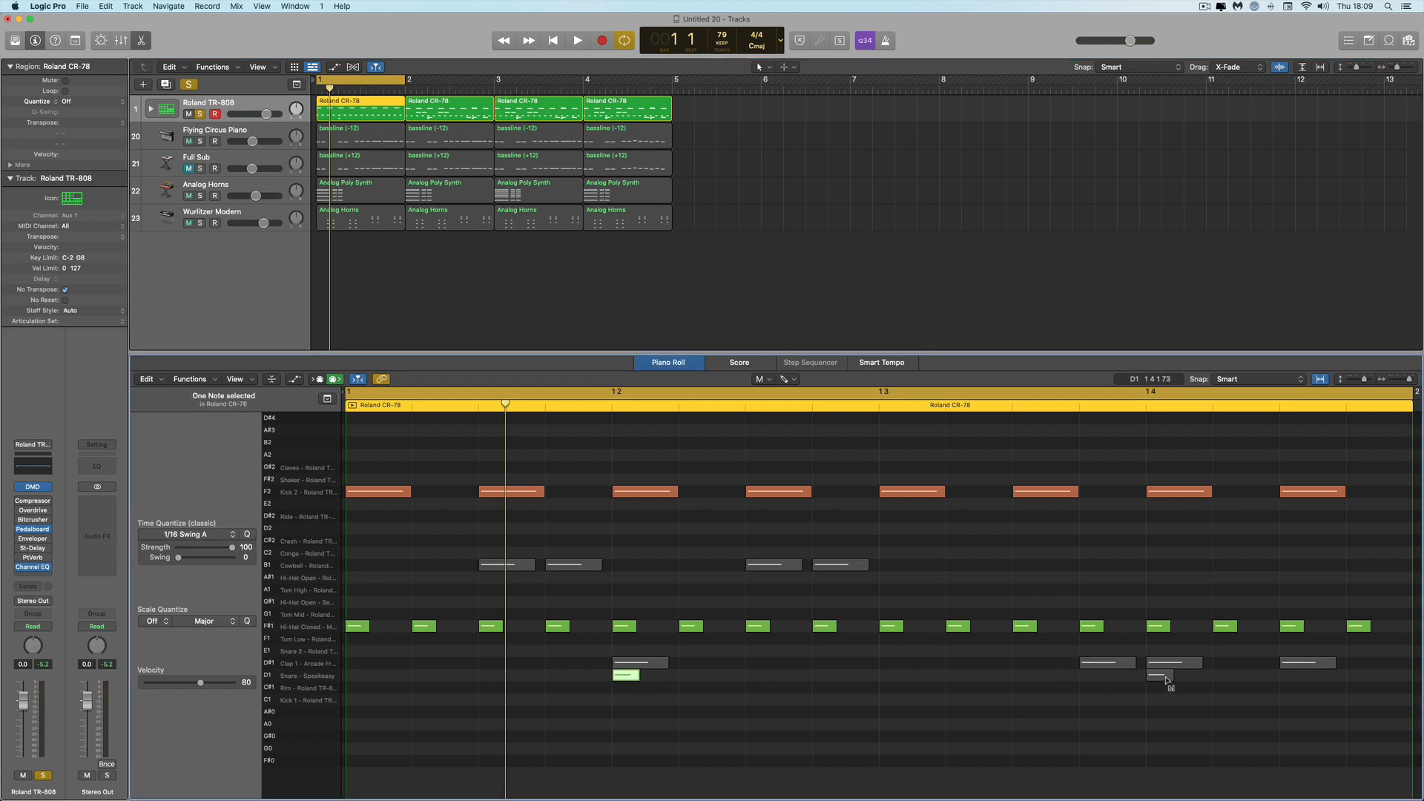
click(1166, 677)
key(space)
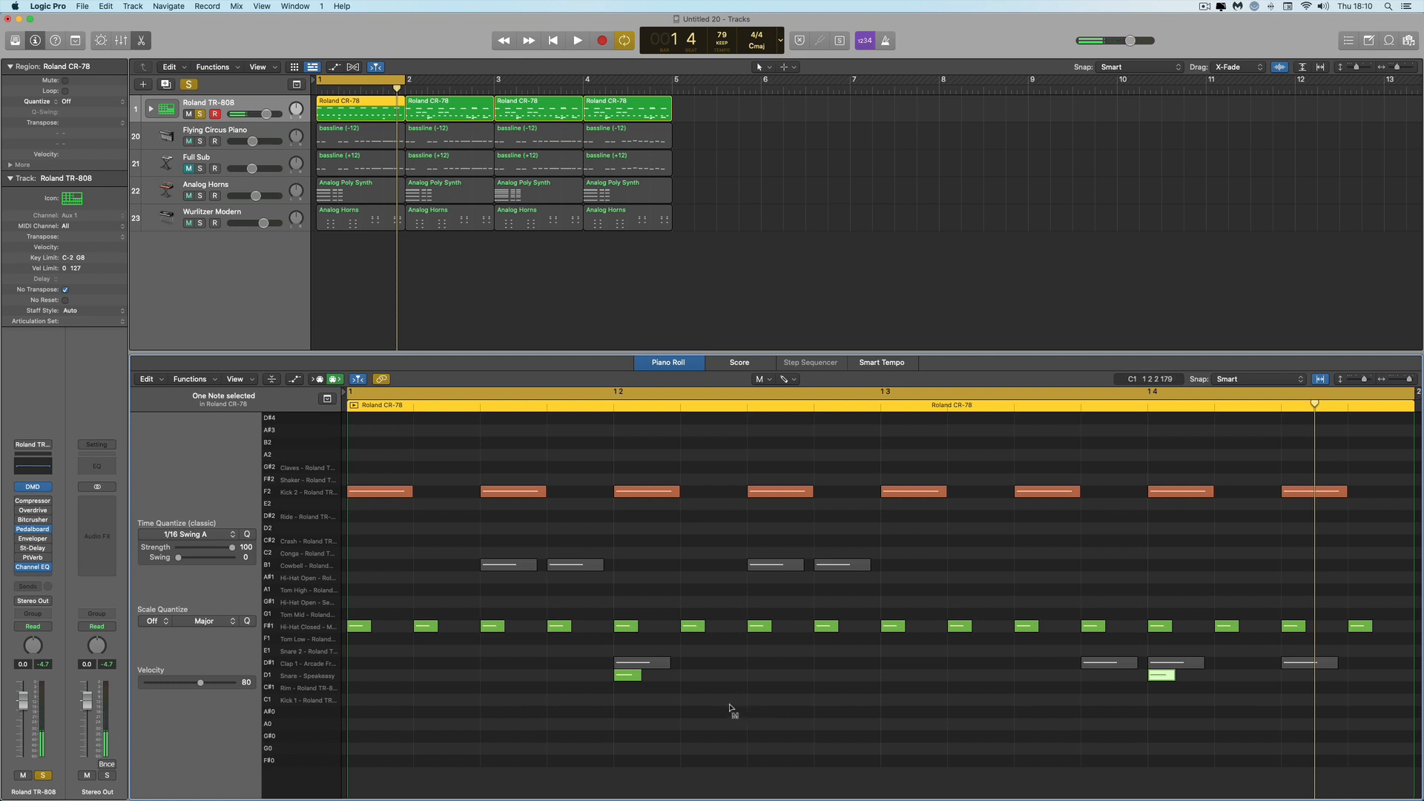
Unmute the four clap notes in the drum region and listen to the pattern
drag(572, 659, 1348, 668)
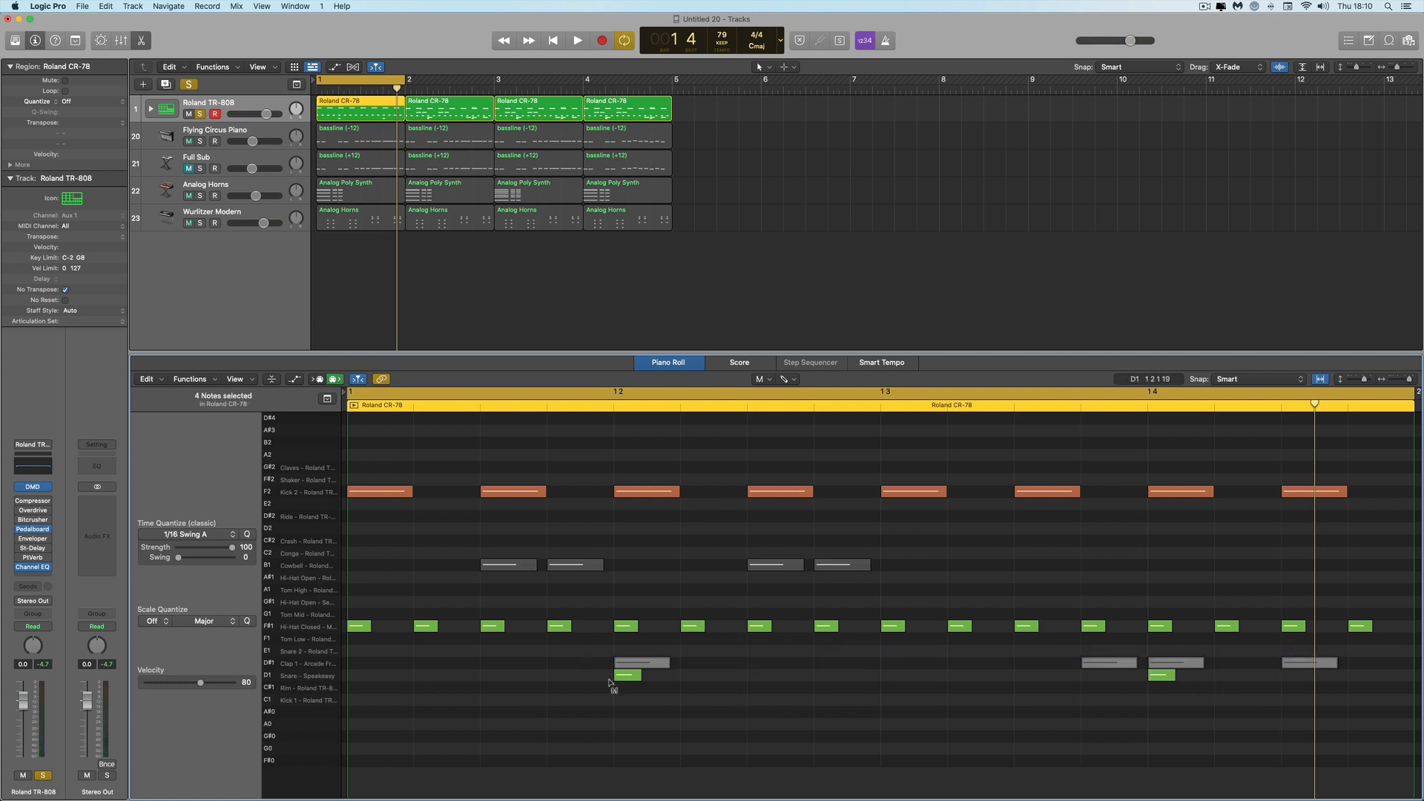
click(665, 665)
key(space)
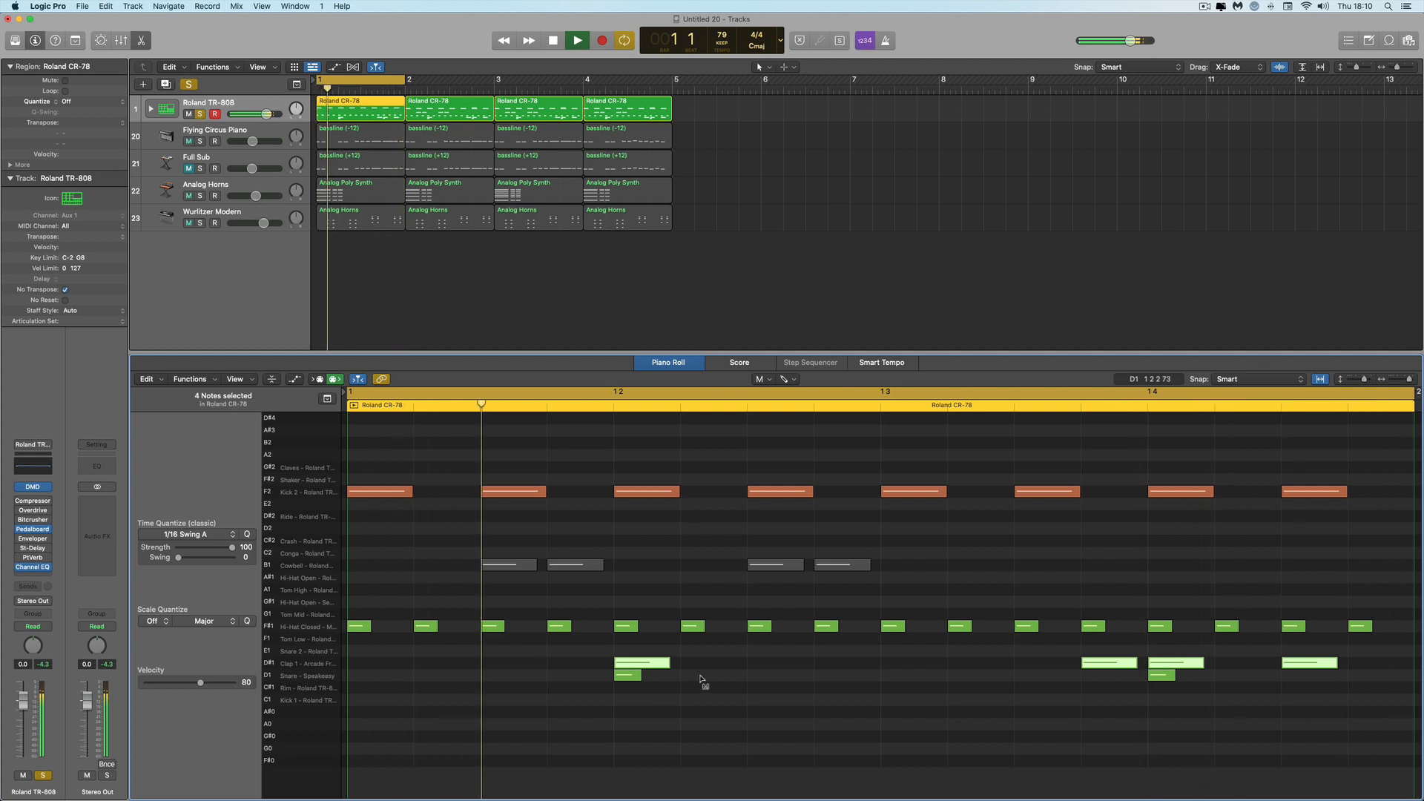
key(space)
Mute the two snare notes to hear the beat with only the claps, and unmute them again
drag(1204, 672, 624, 683)
click(631, 676)
key(space)
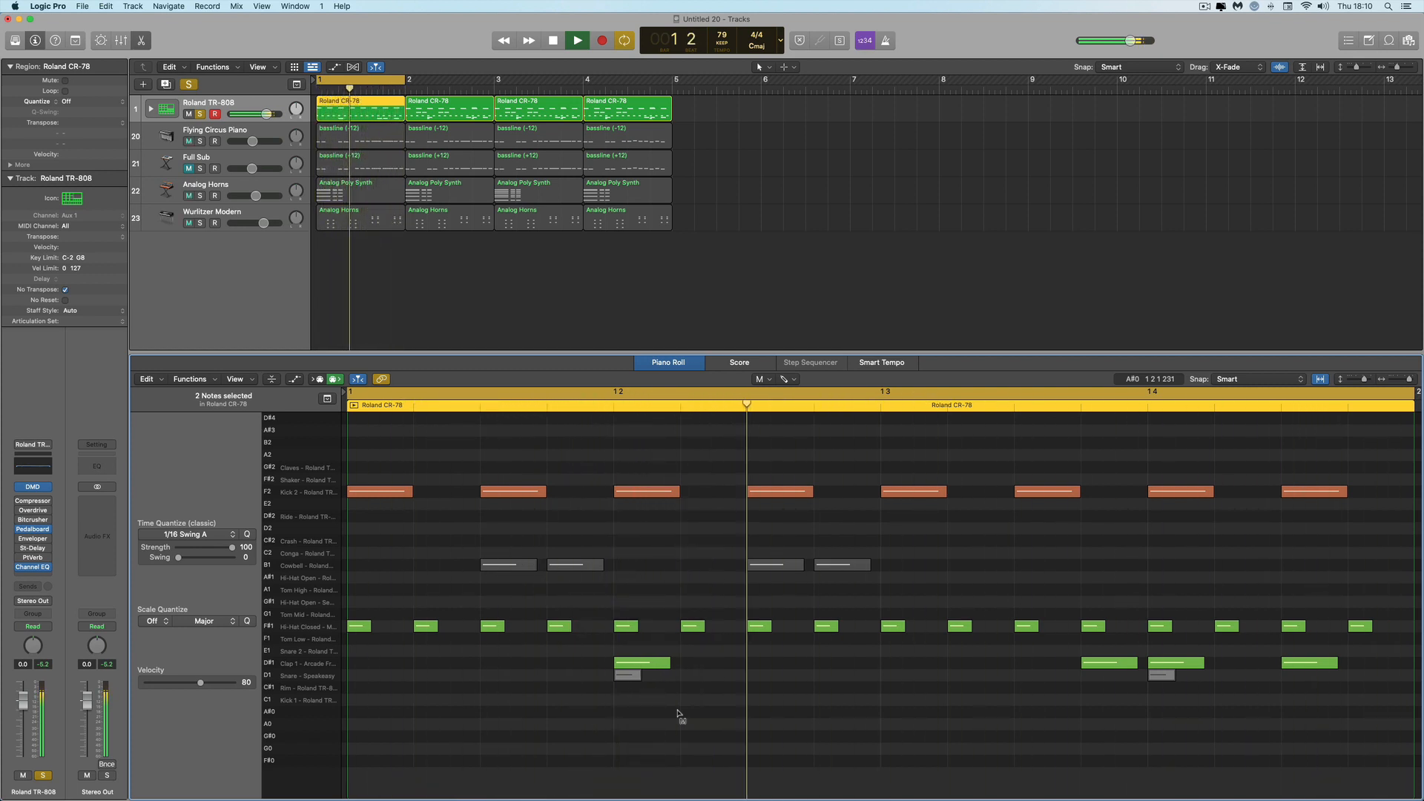
key(space)
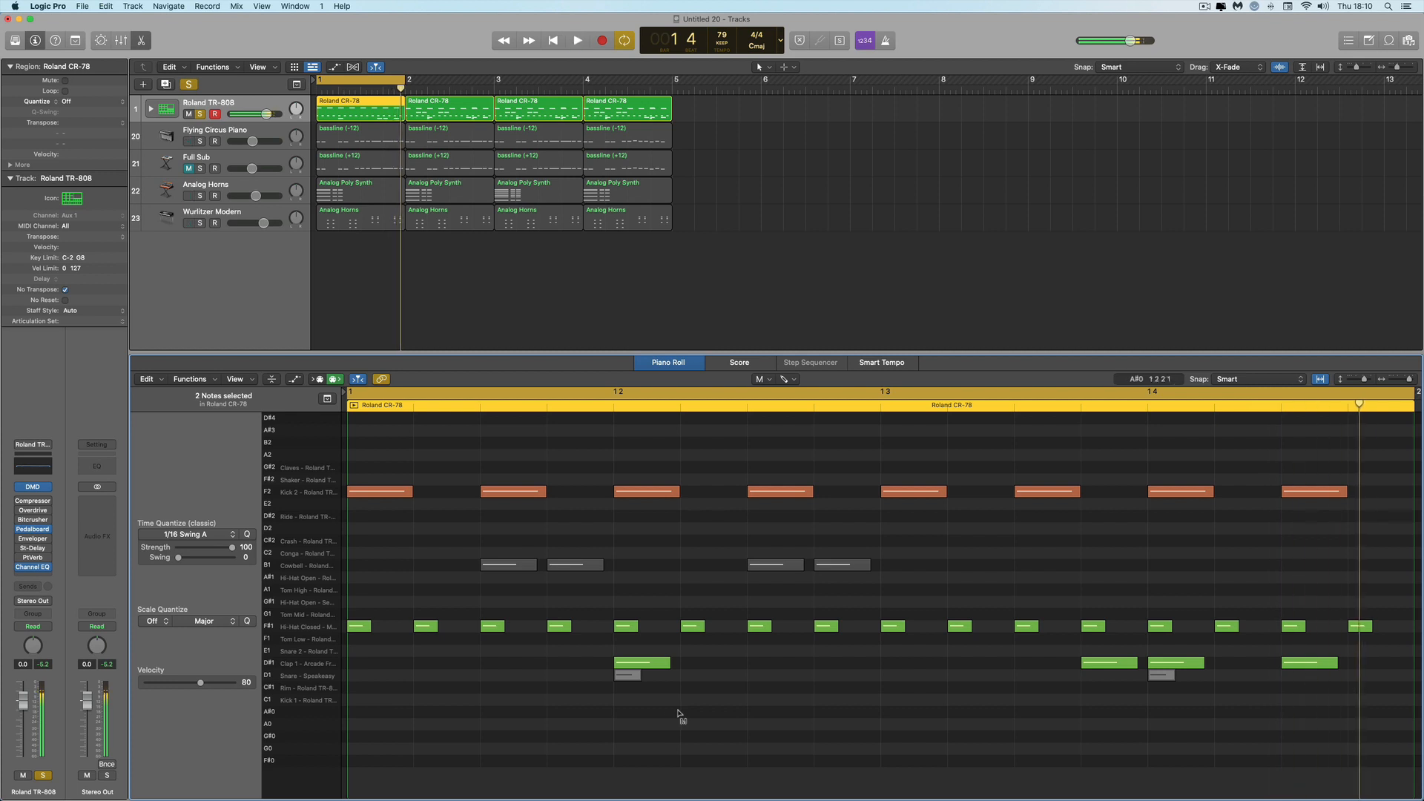
click(631, 676)
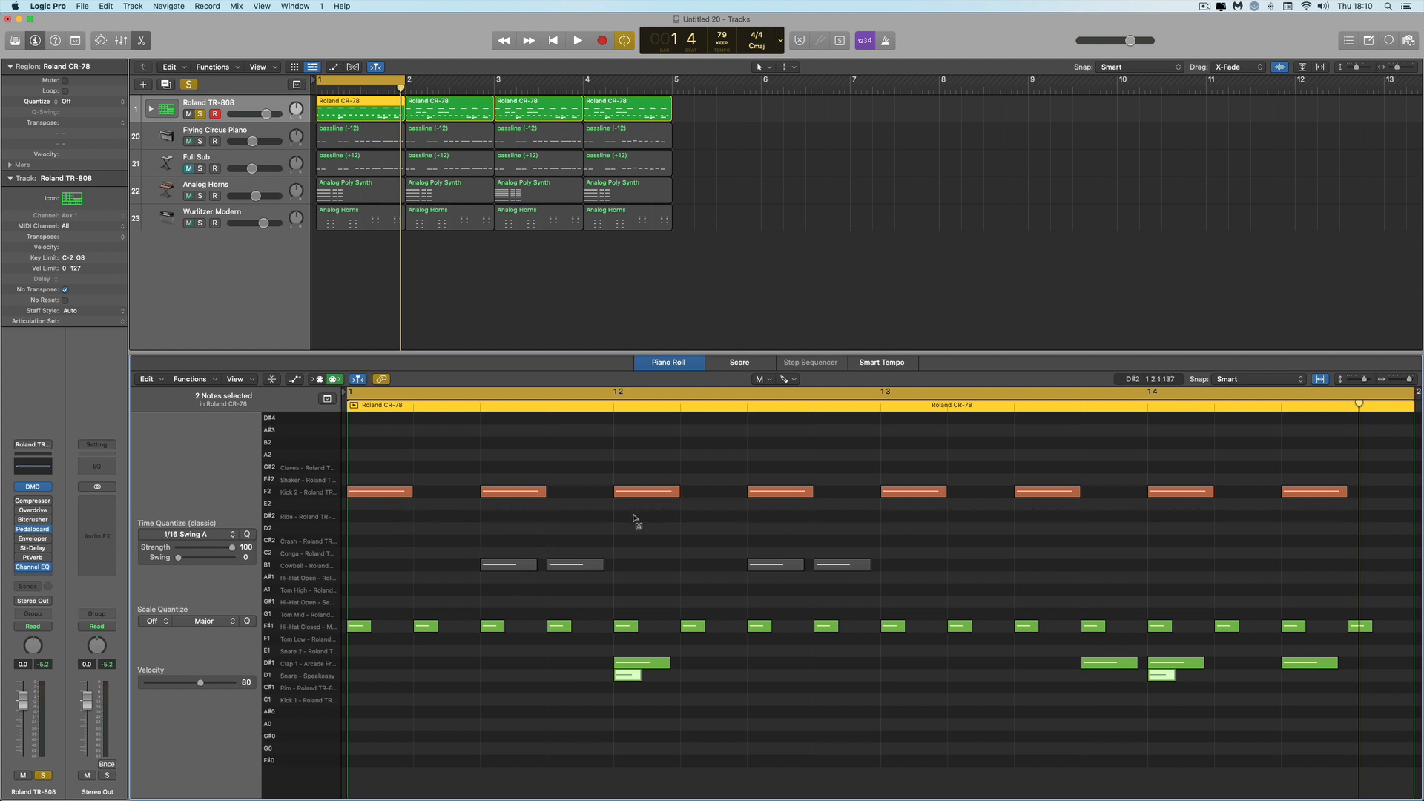
Unmute the four cowbell notes in beats 1 and 2, listen to the drum pattern, and clear the note selection
drag(467, 534, 838, 594)
click(848, 567)
key(space)
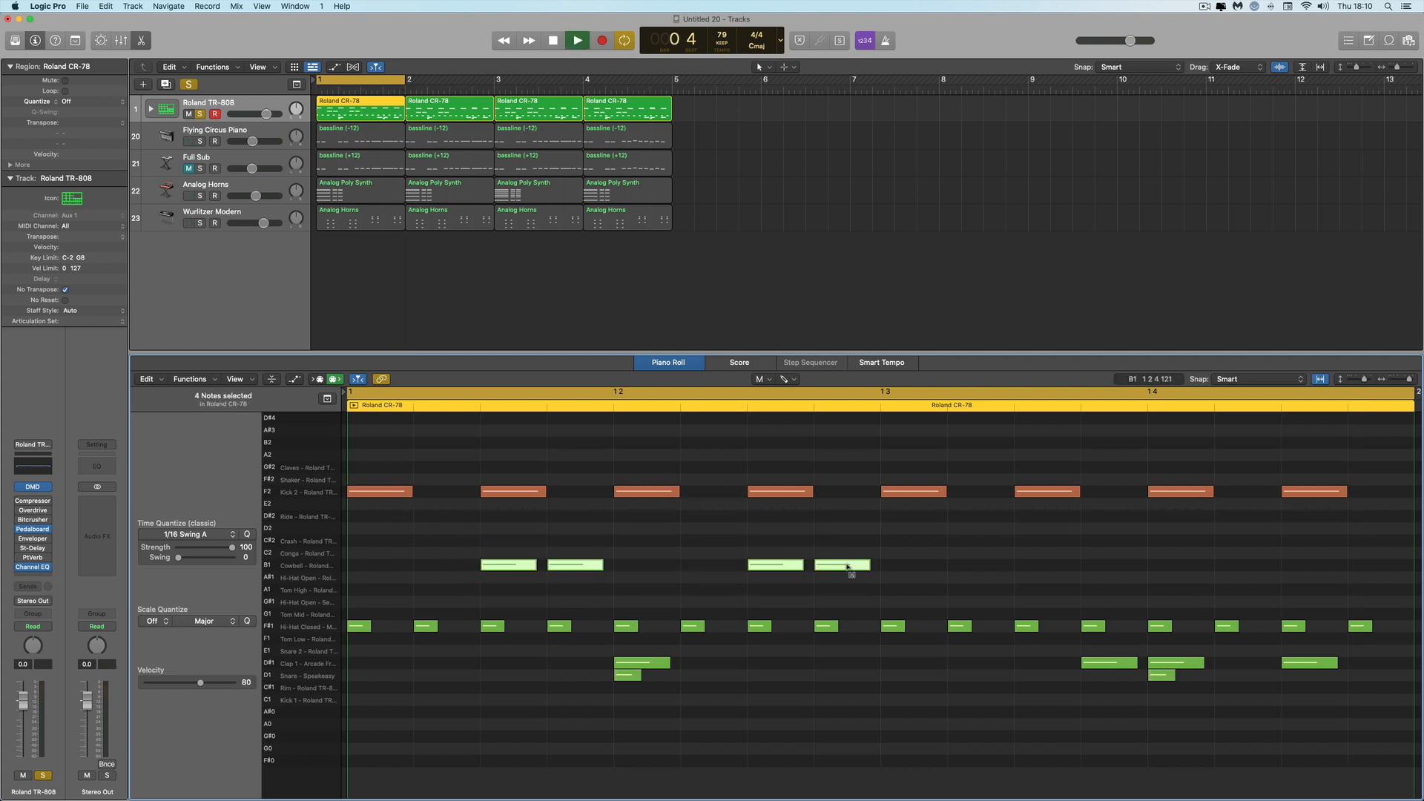
key(space)
click(594, 654)
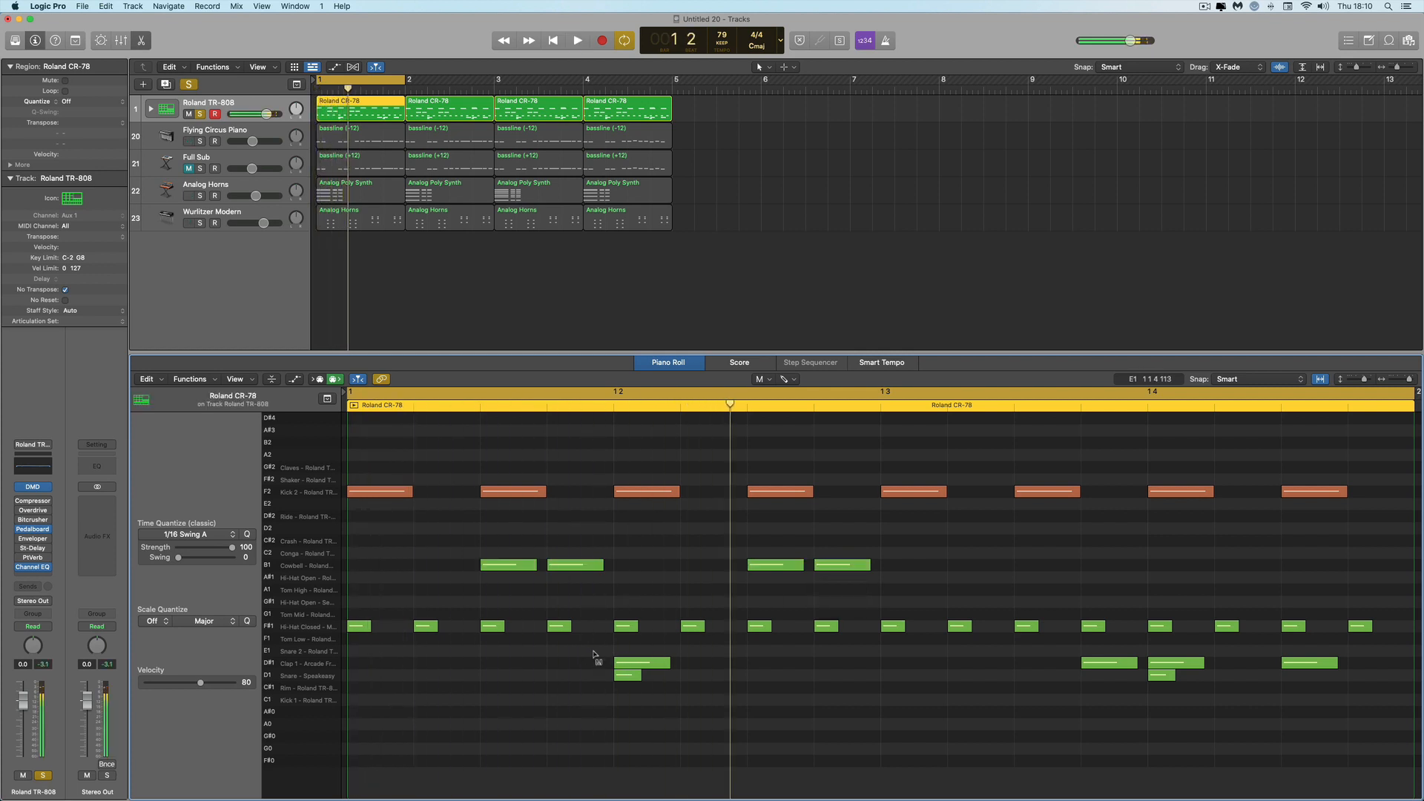
Mute all the clap and snare notes, play the kick, hi-hat and cowbell pattern, and switch back to the Pointer Tool
drag(593, 655, 1306, 671)
click(1310, 662)
key(space)
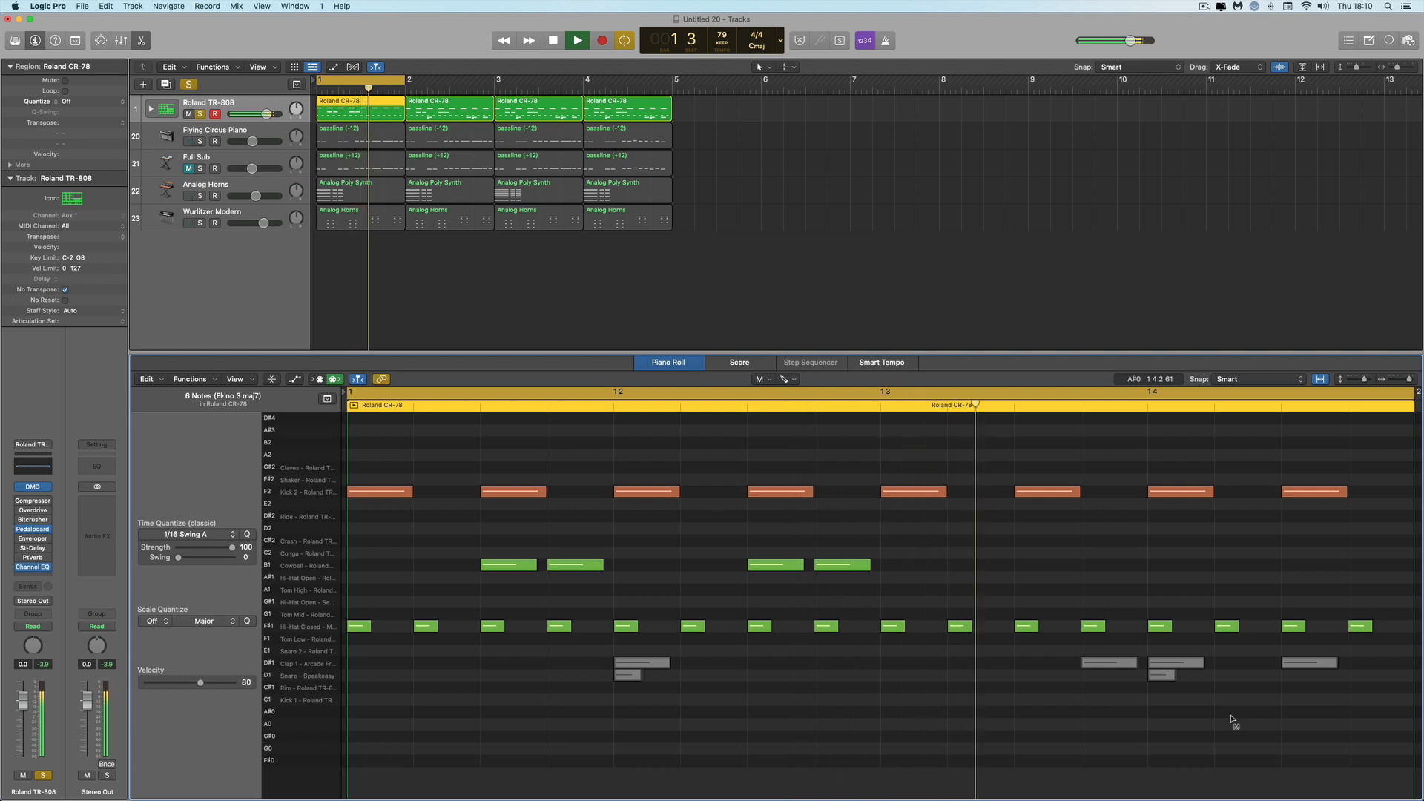
key(t)
click(898, 701)
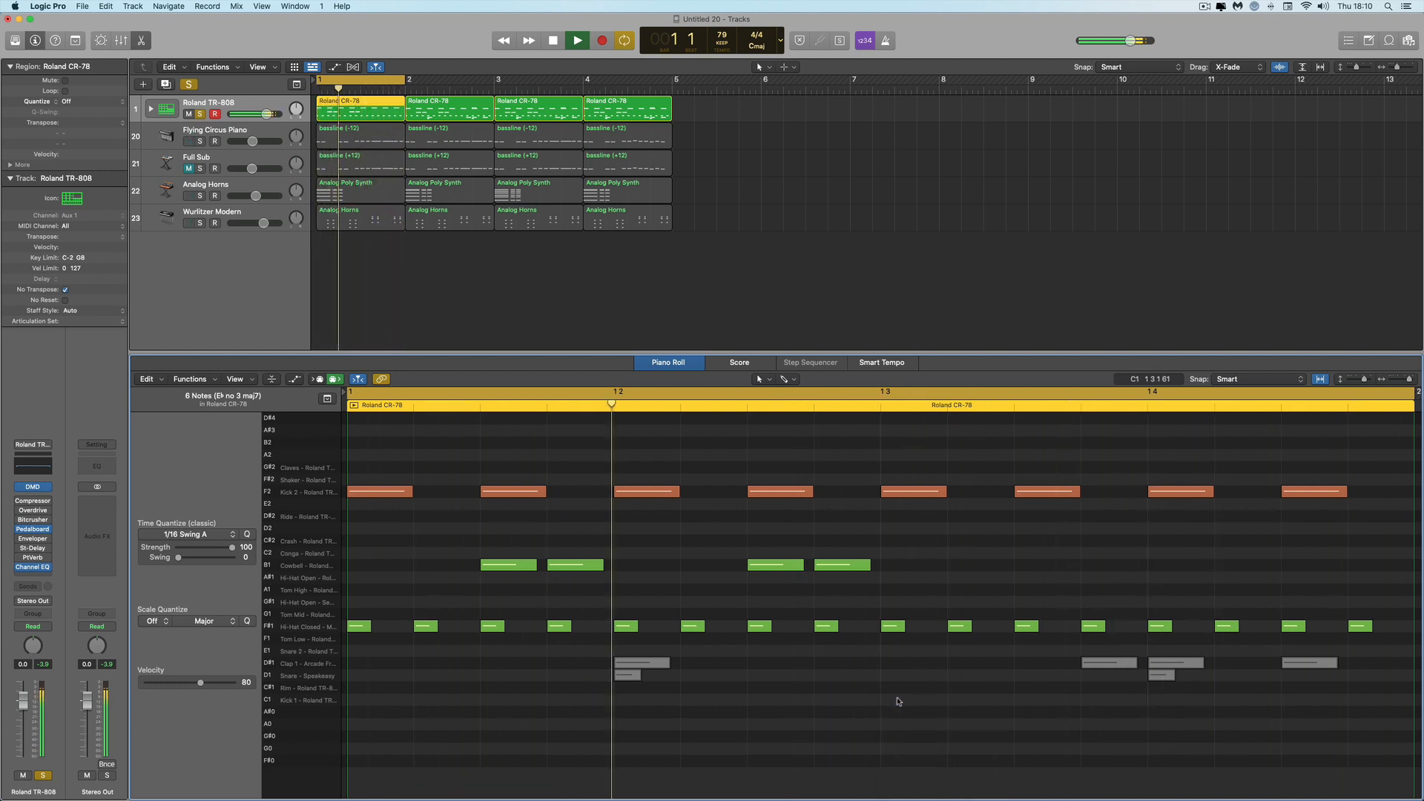
key(space)
Copy the four cowbell notes from beats 1 and 2 to the same positions in beats 3 and 4 and play the pattern
scroll(606, 568, right, 1)
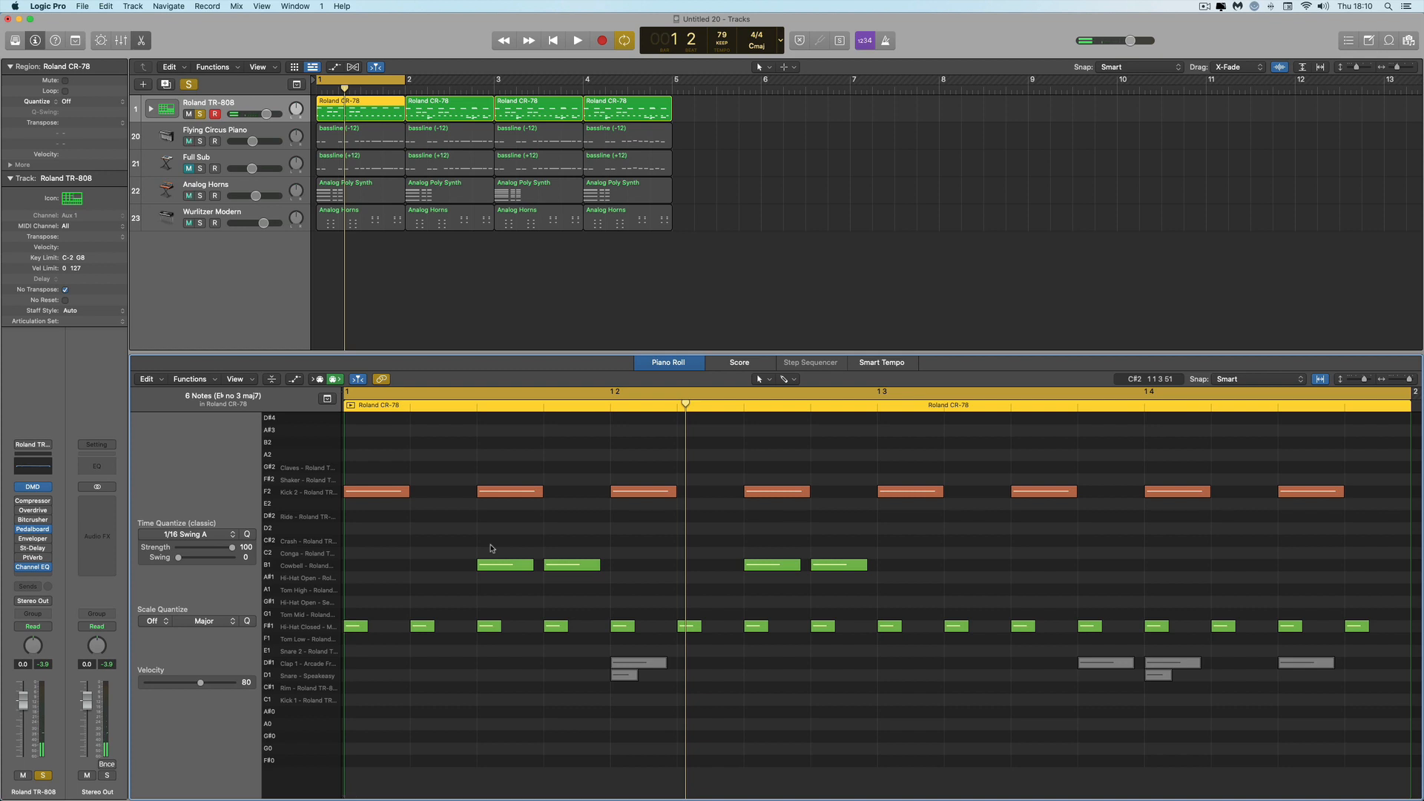
scroll(489, 545, left, 1)
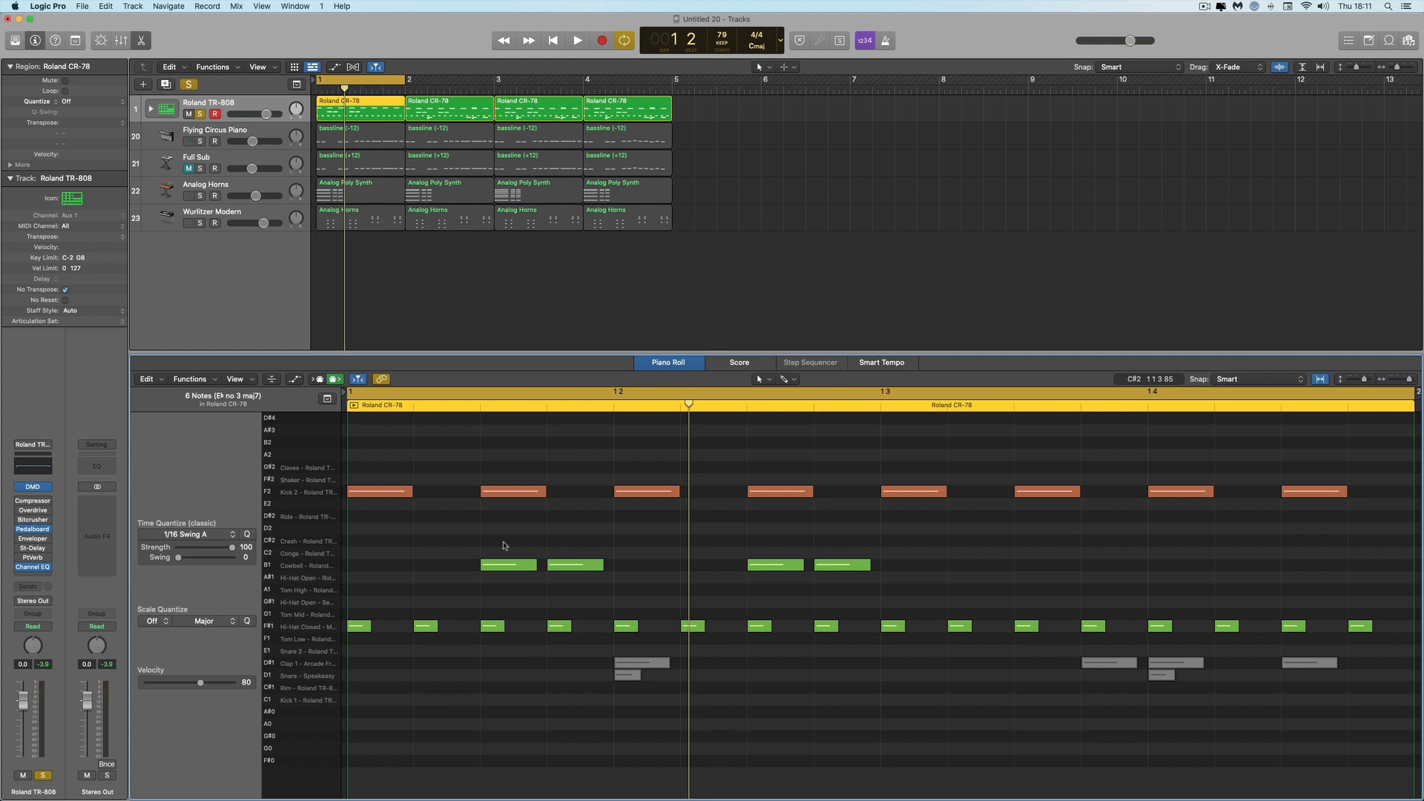
drag(917, 553, 1046, 570)
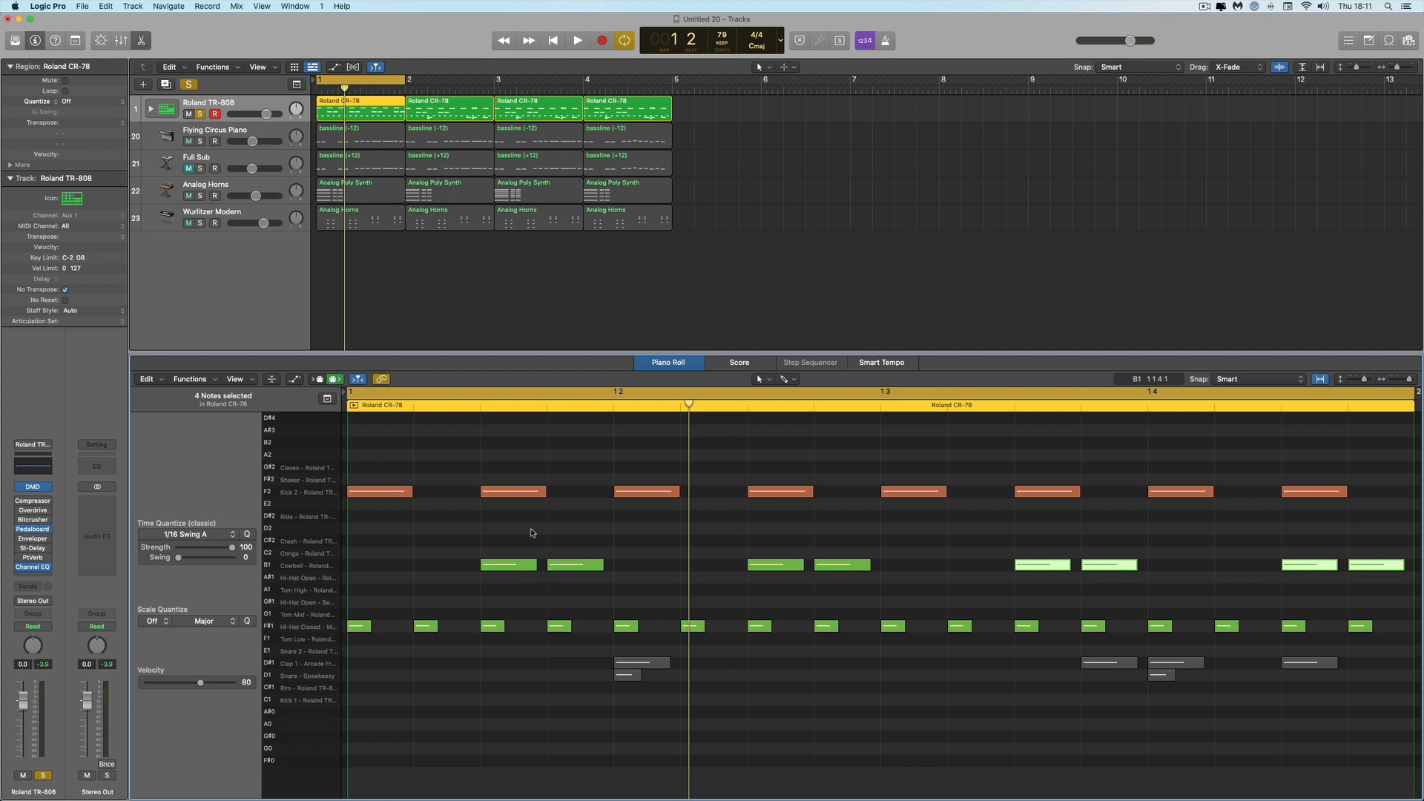
key(space)
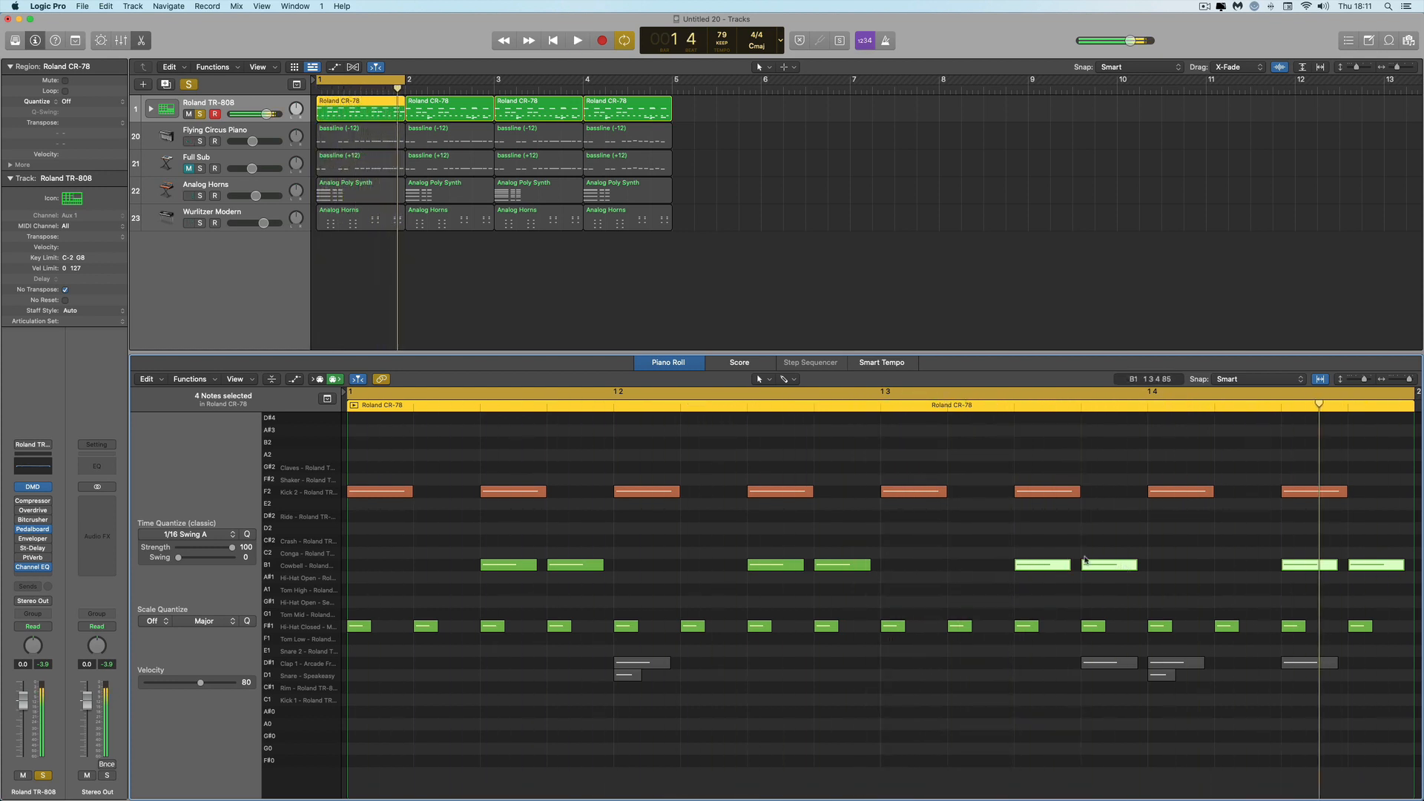
Delete the first copied cowbell note in beat 3 and the last one in beat 4, and listen to the pattern
drag(1034, 540, 1355, 583)
click(1060, 577)
click(1058, 569)
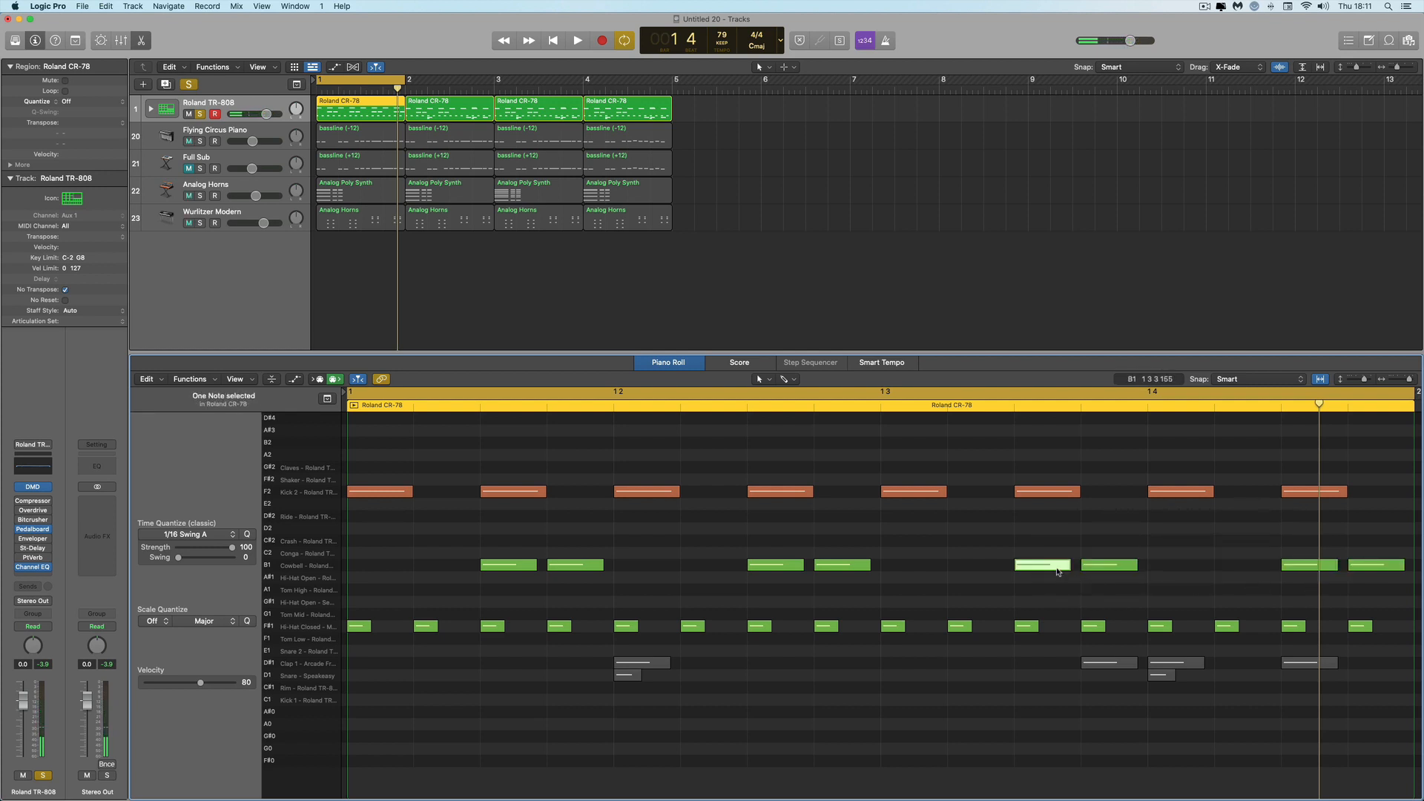
key(BackSpace)
click(1359, 571)
key(BackSpace)
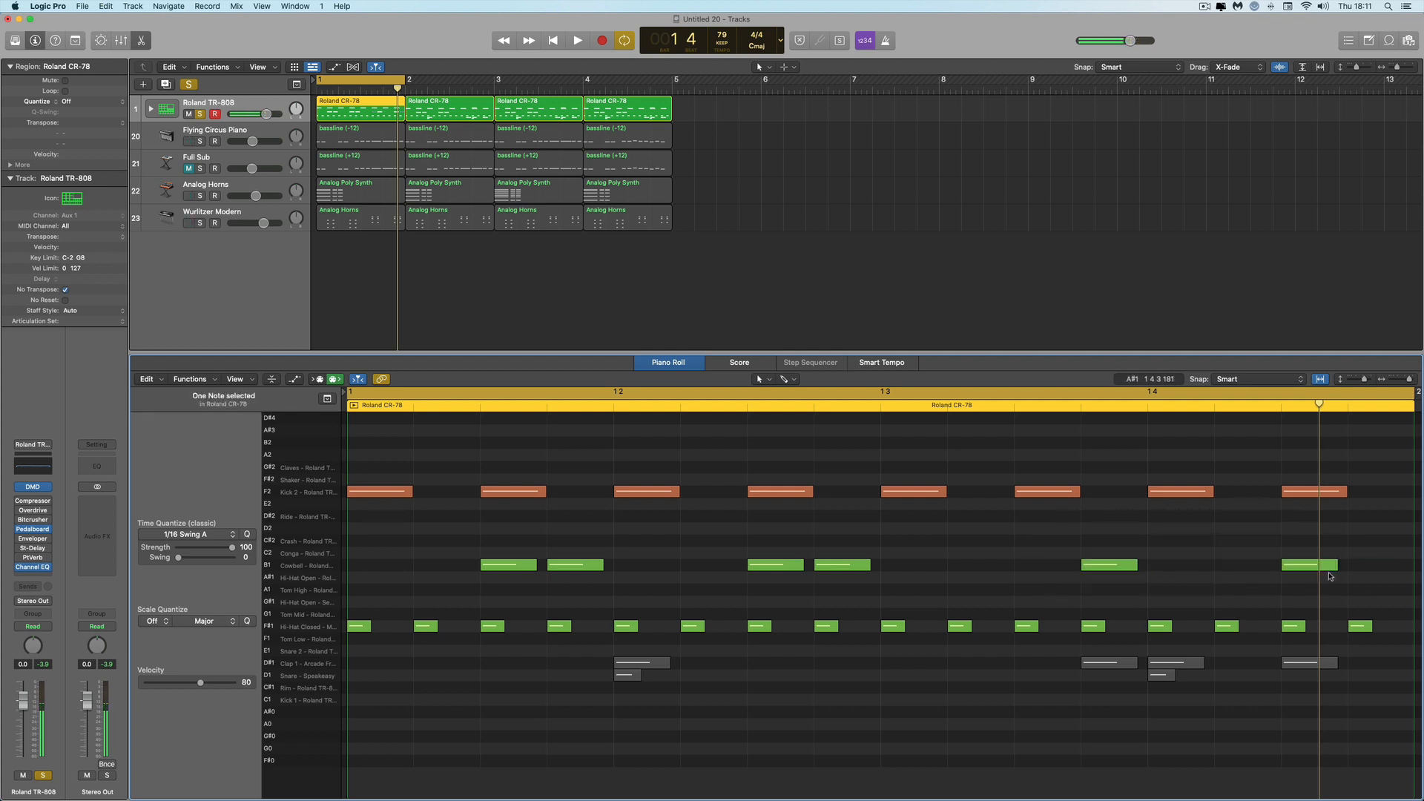
key(space)
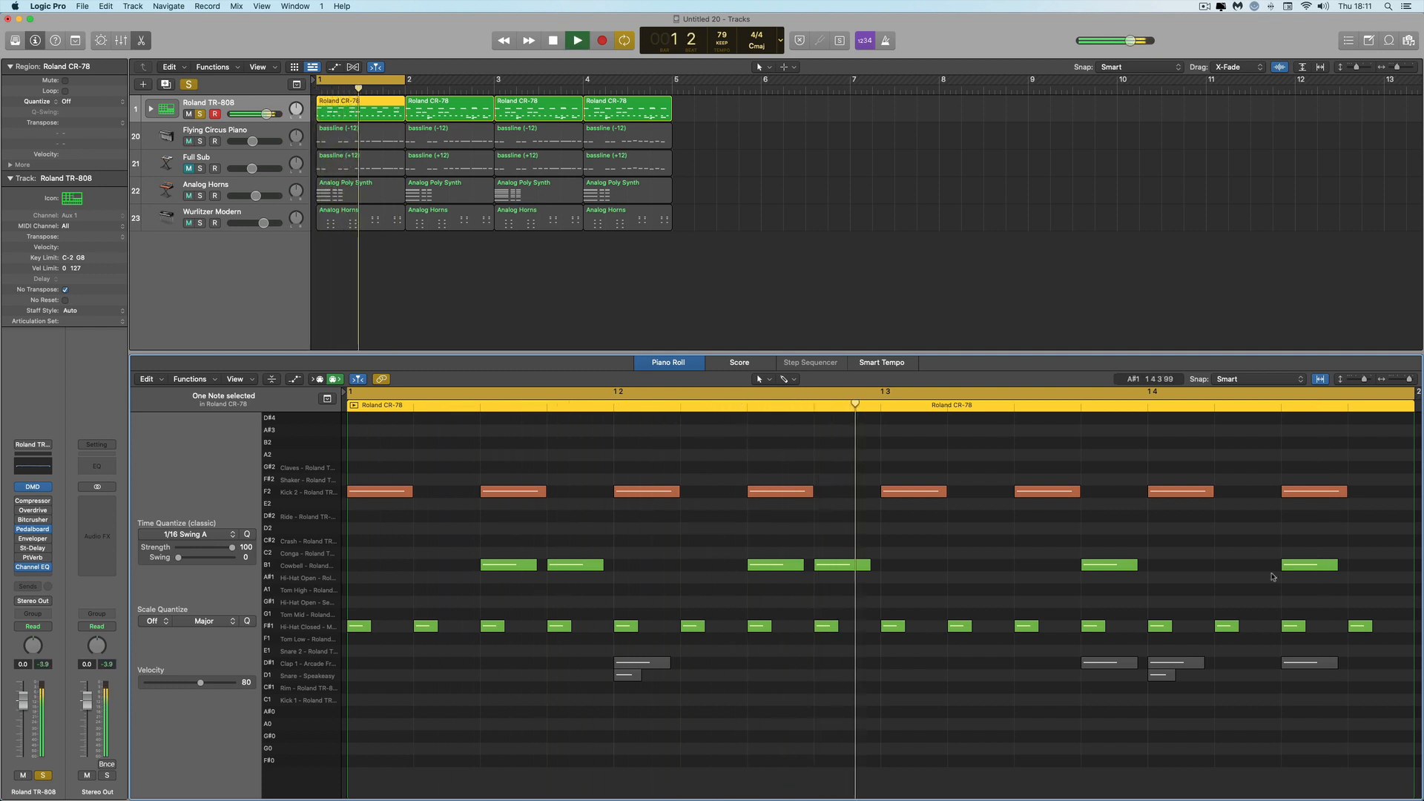
key(space)
Draw a cowbell note at 1 3 3 with the Pencil Tool and play the pattern
right_click(1038, 591)
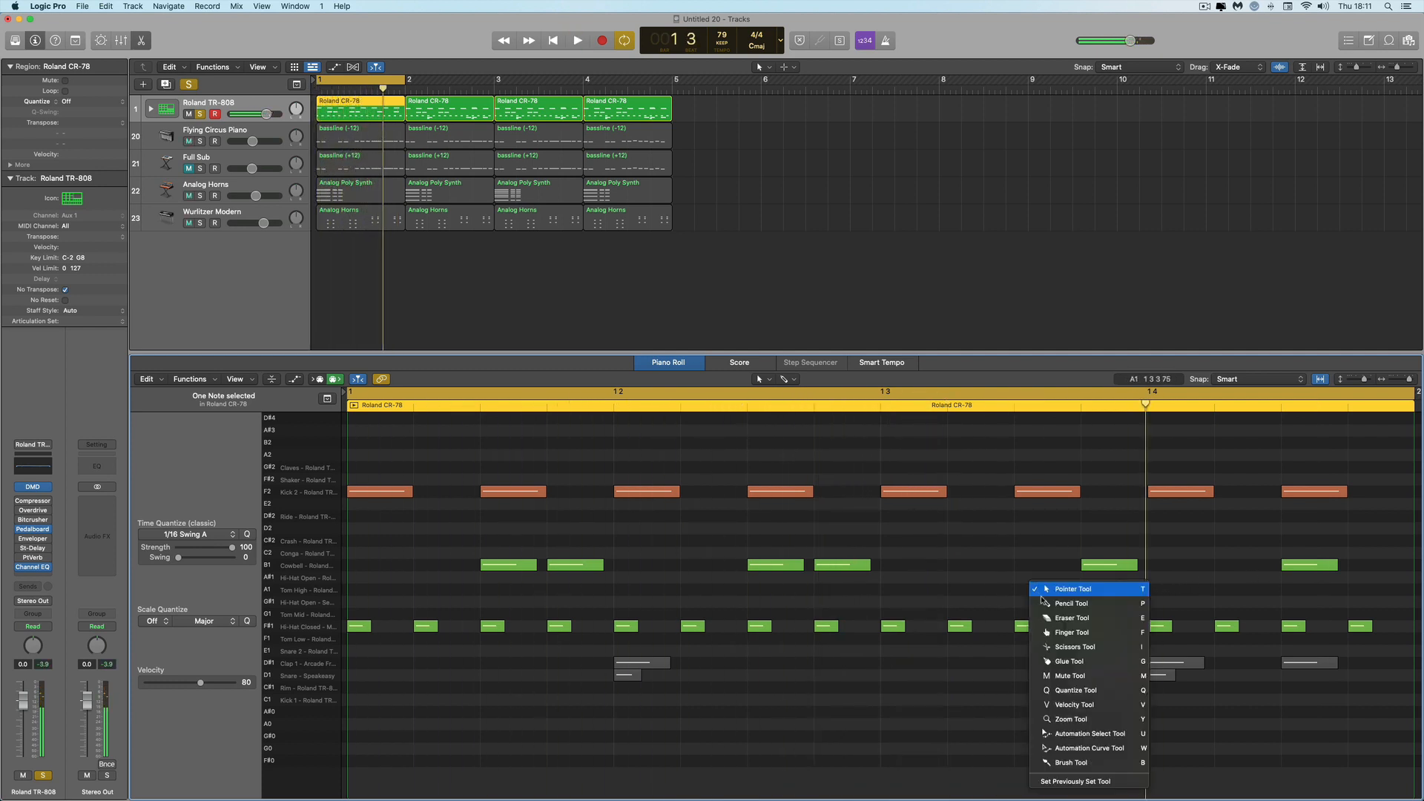
click(1053, 602)
click(1028, 566)
key(space)
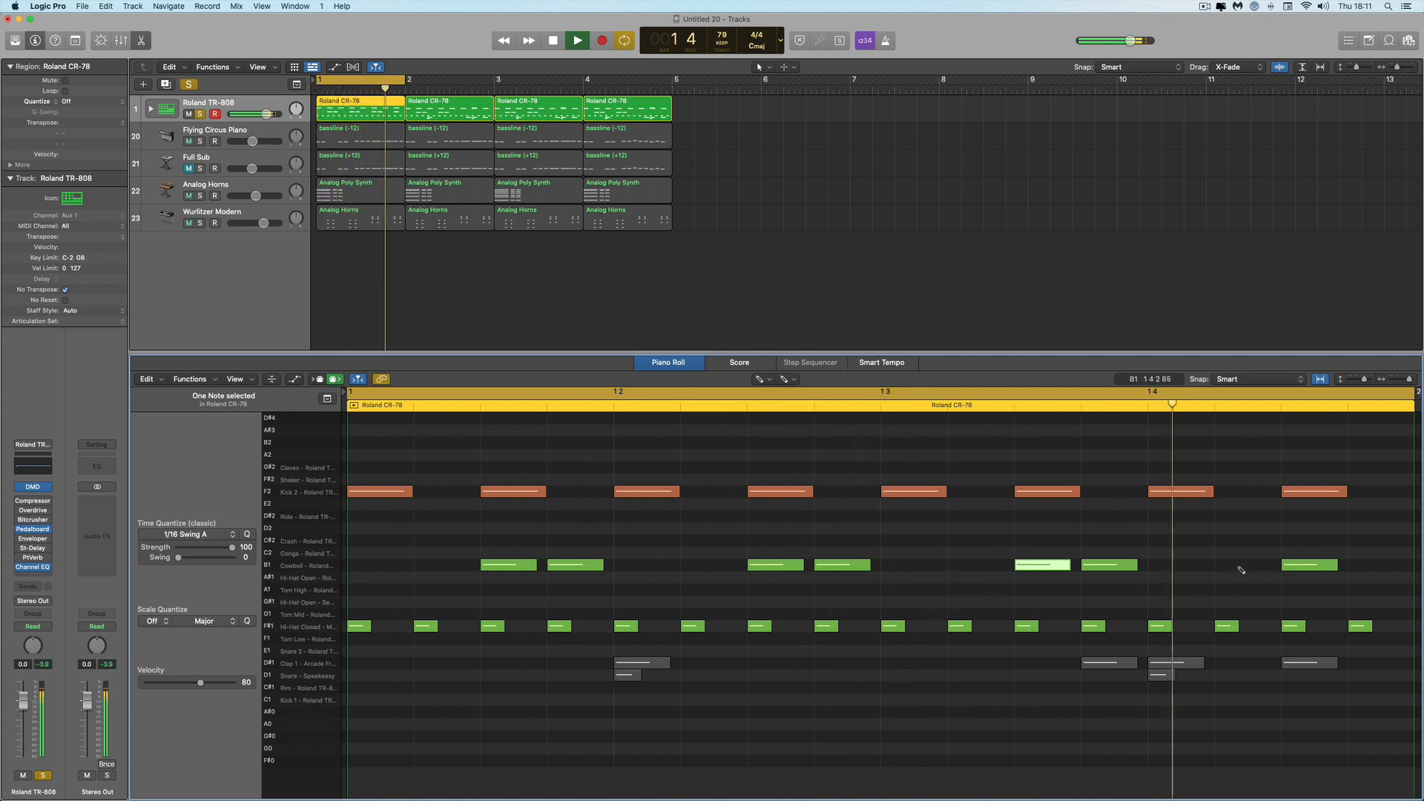
key(space)
Add a cowbell note at 1 4 2, move the existing beat 4 cowbell note to 1 4 4, and listen to the variation
click(1225, 565)
drag(1297, 567, 1364, 567)
key(space)
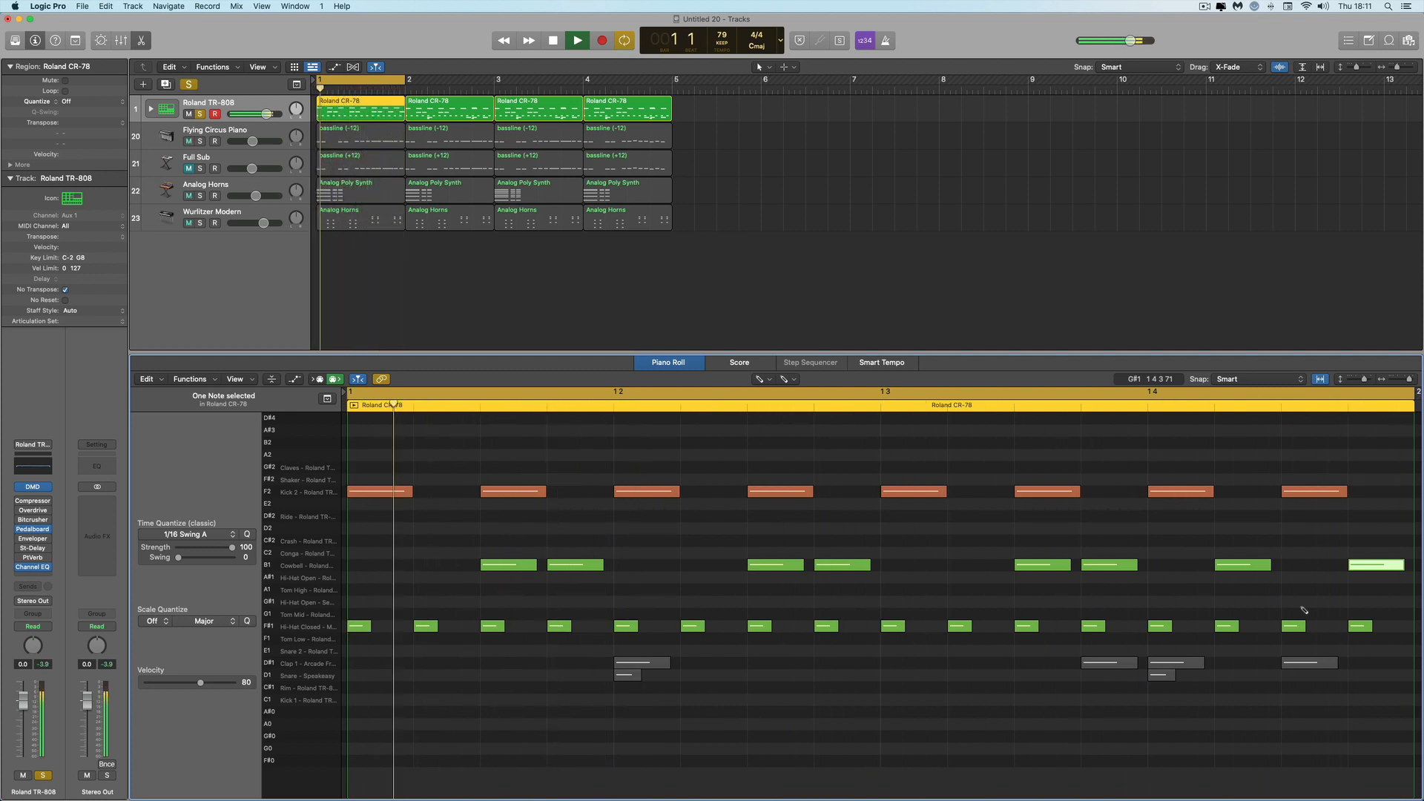
key(space)
Delete the four cowbell notes in beats 3 and 4 with the Pointer Tool and play the pattern
right_click(1177, 530)
click(1181, 531)
drag(1401, 538, 899, 587)
key(Delete)
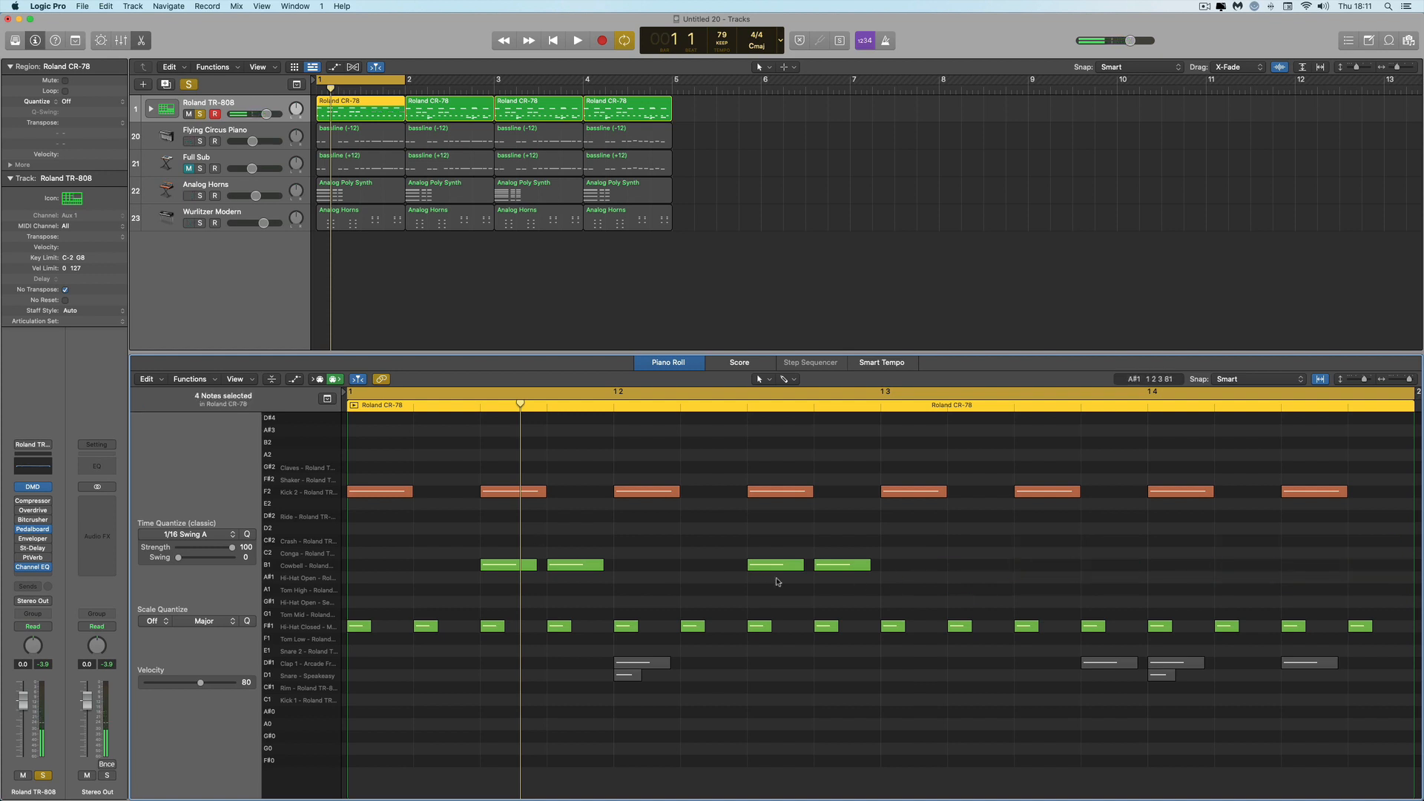
key(space)
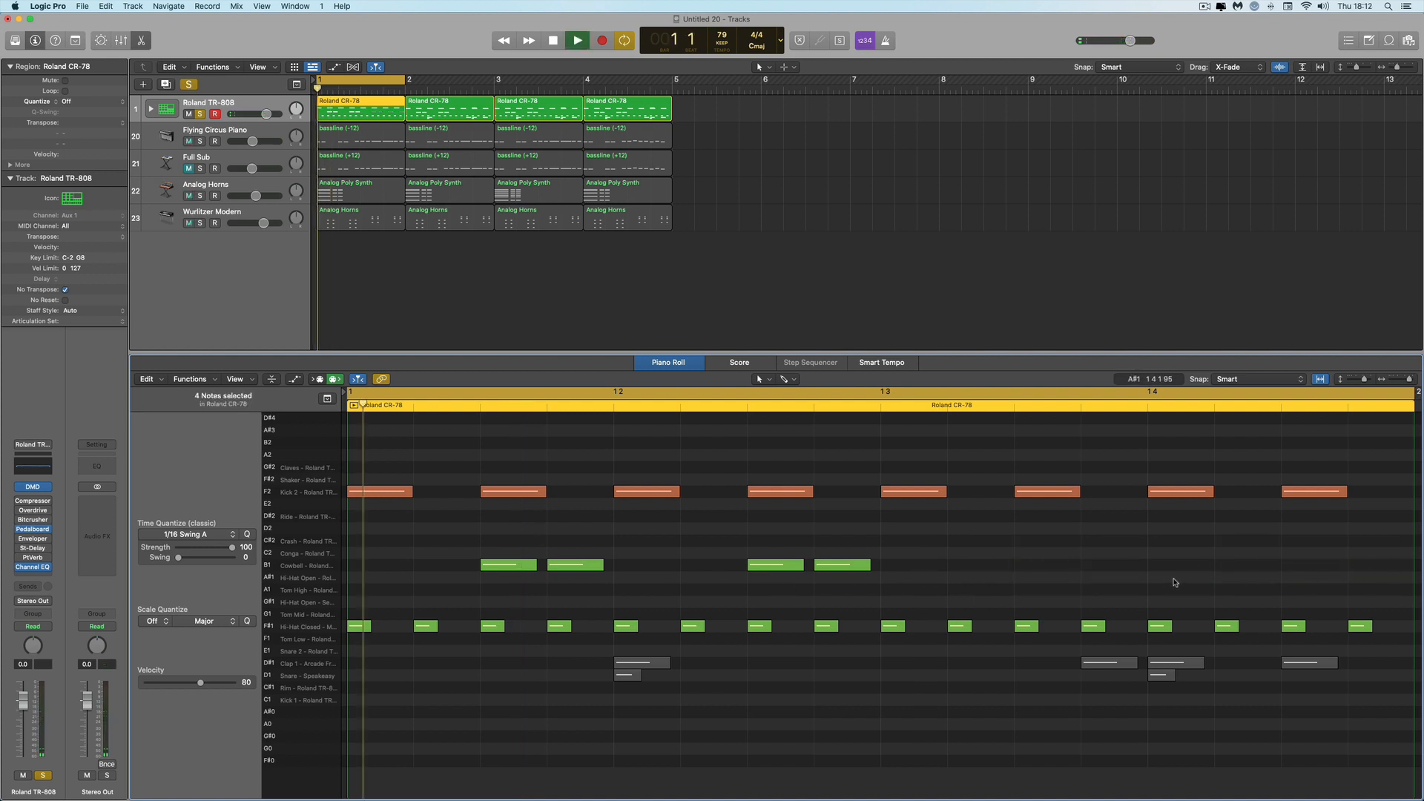
Unmute the four clap notes with the Mute Tool and listen to them with the kick, hi-hat and cowbell
key(Escape)
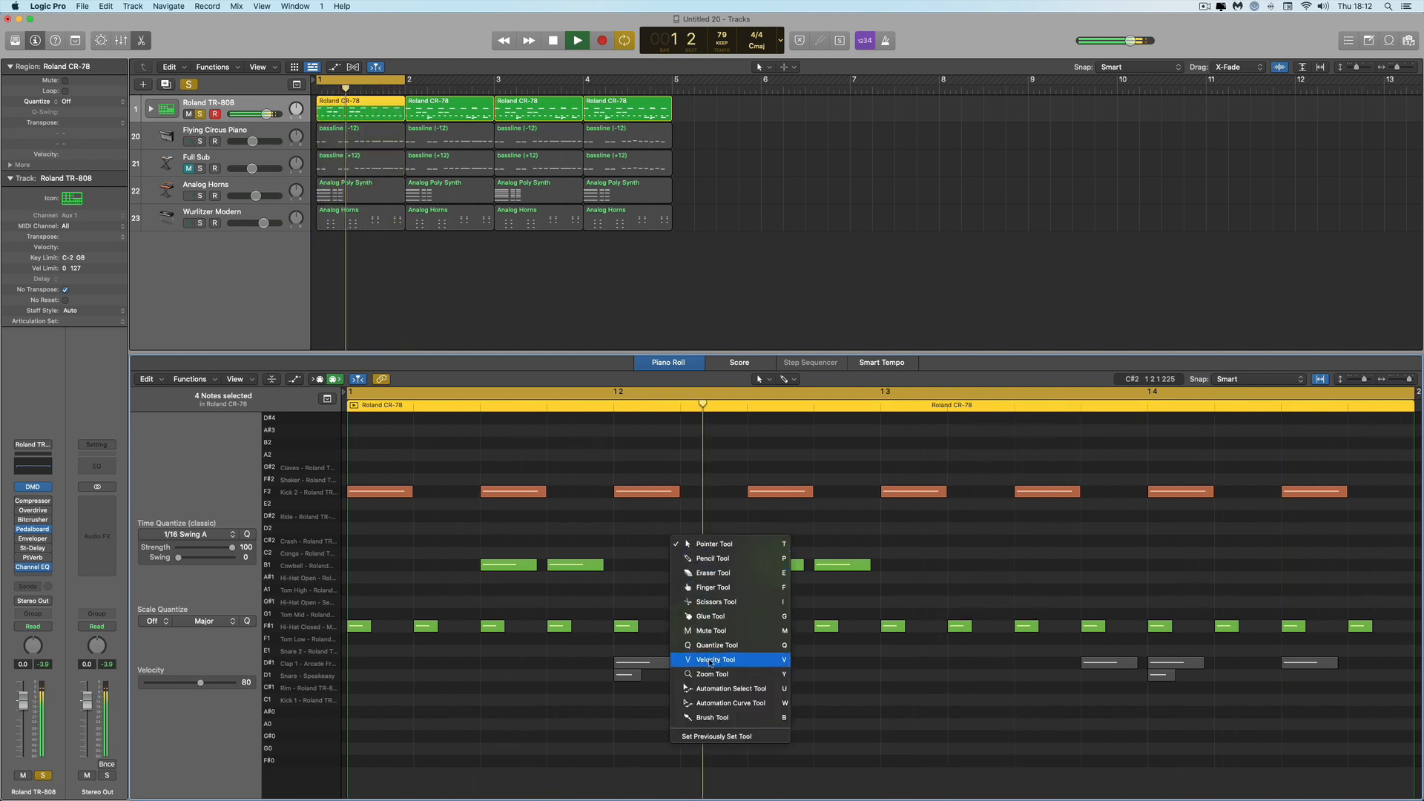
click(711, 631)
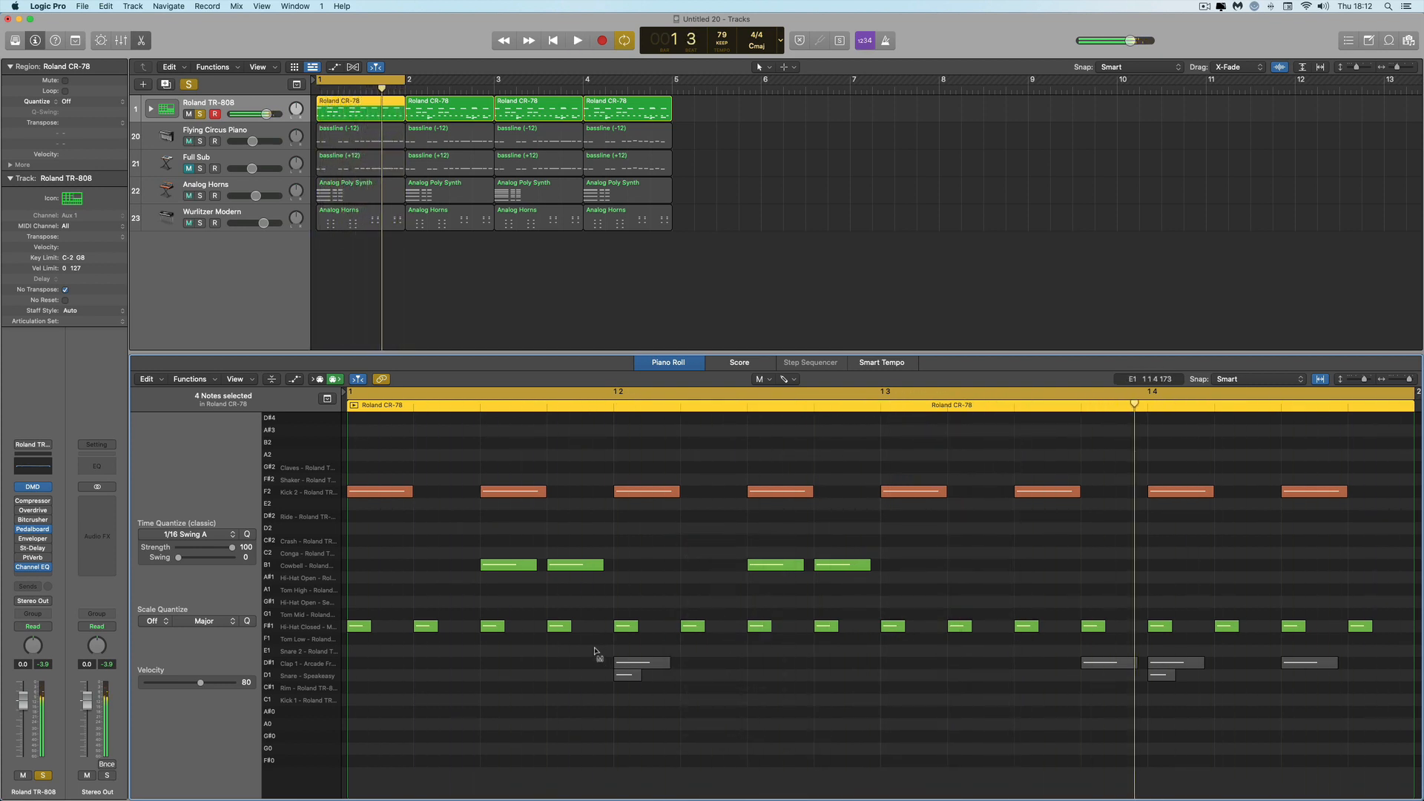
drag(594, 648, 1321, 665)
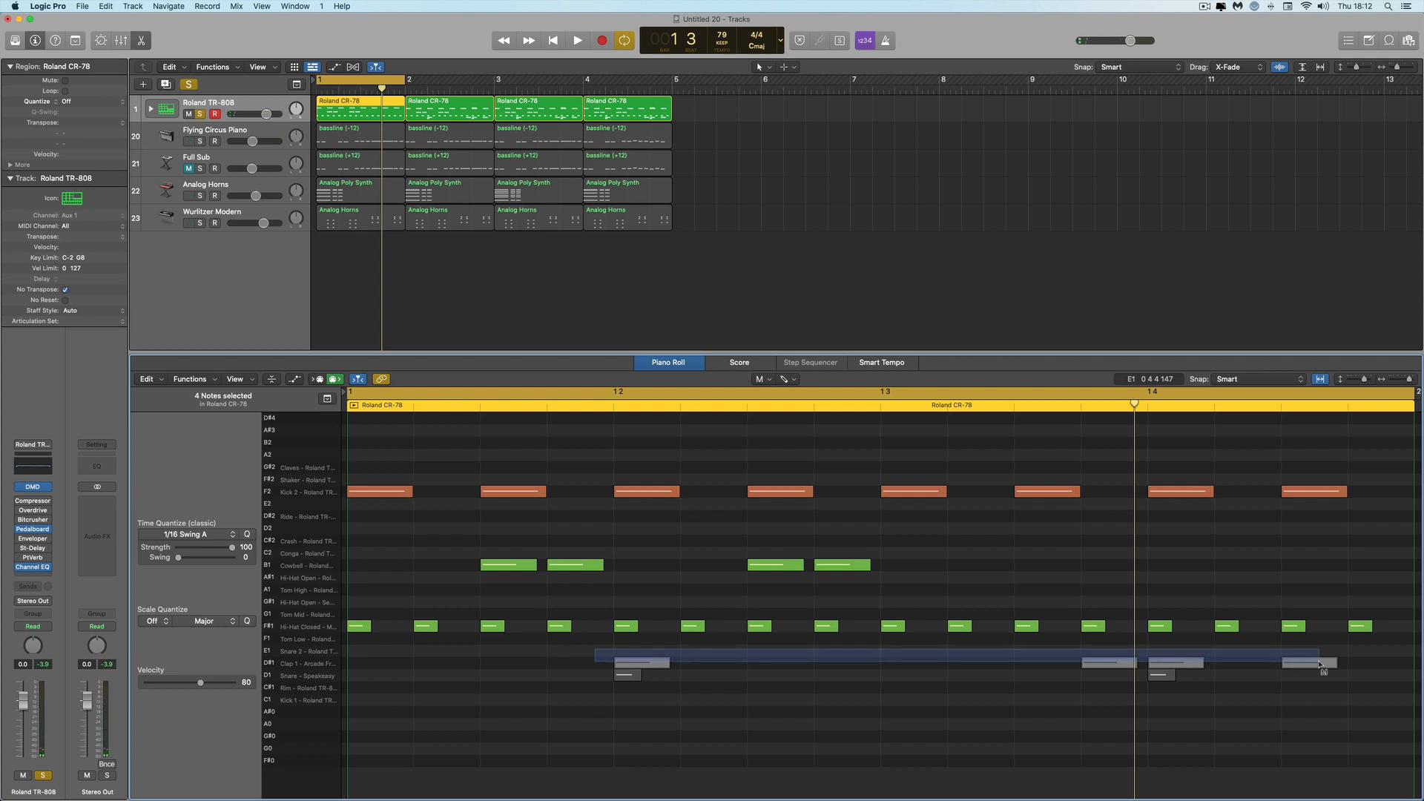
drag(1321, 665, 1321, 665)
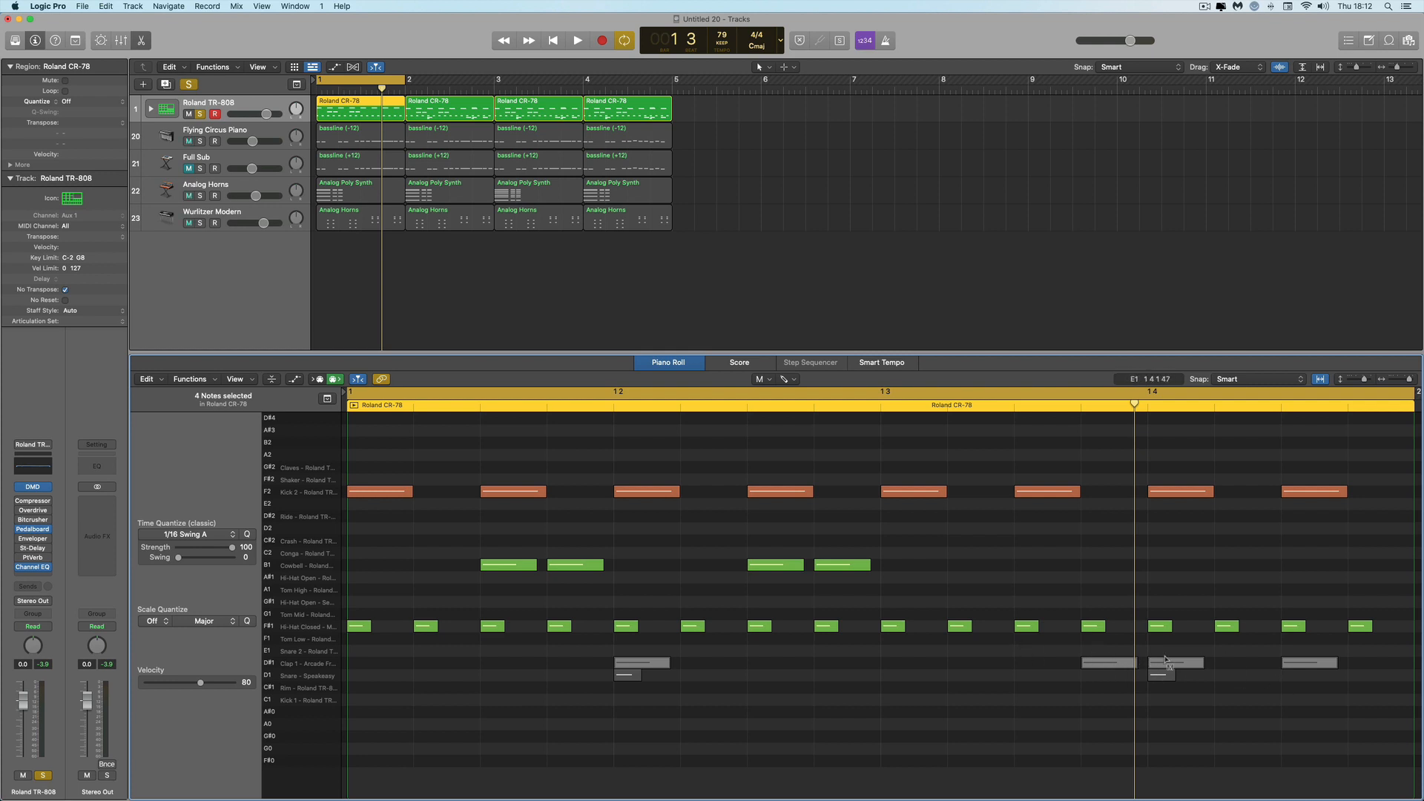
key(ctrl+m)
key(Delete)
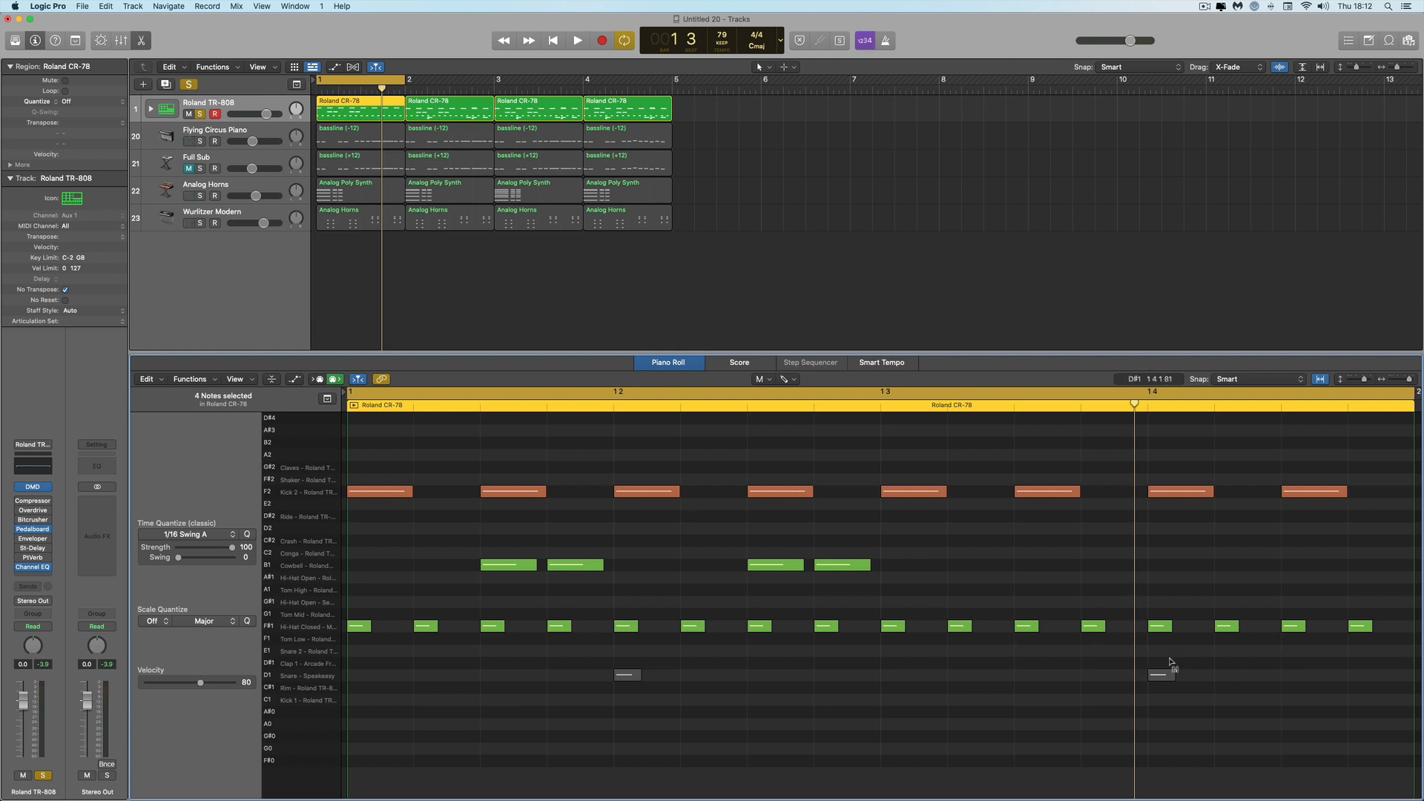
key(super+z)
key(space)
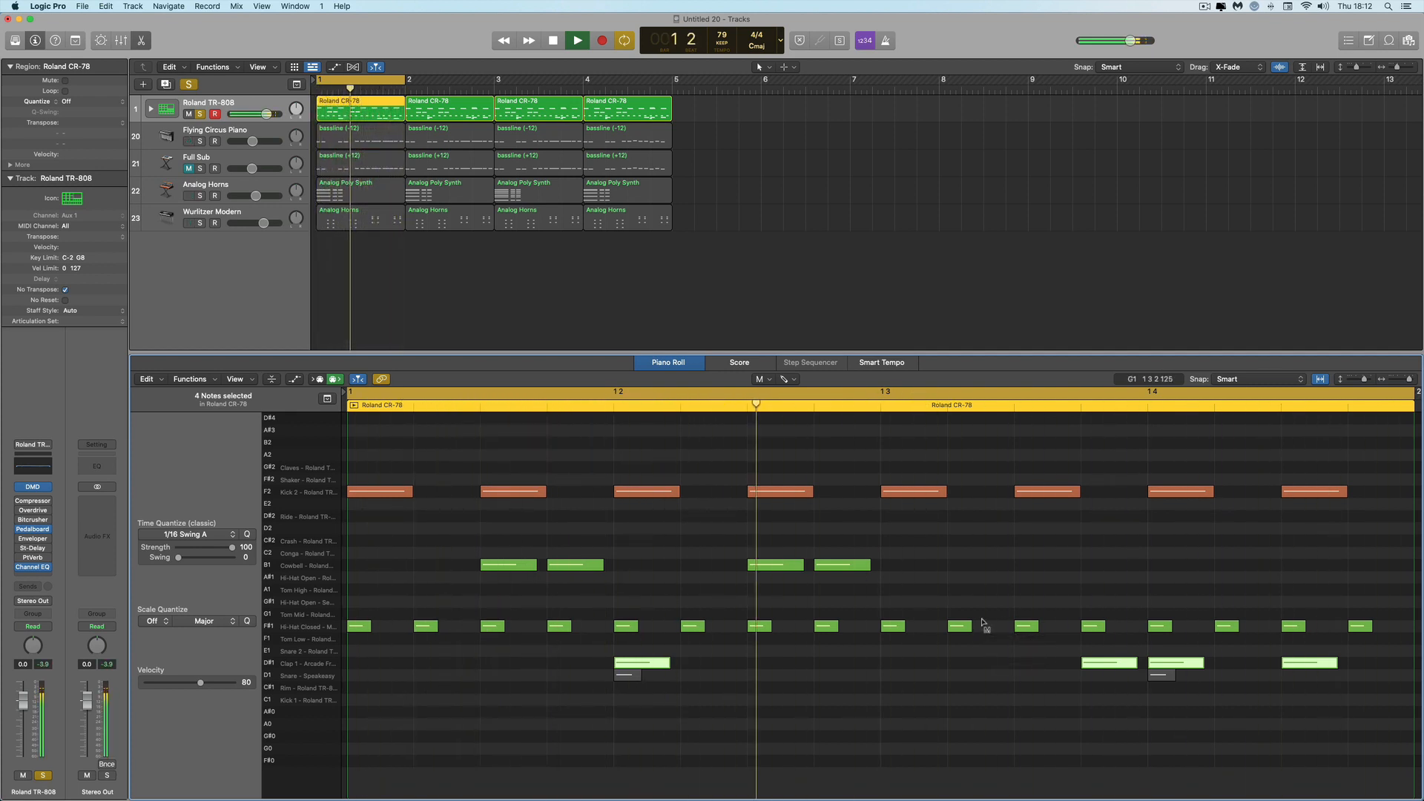
key(space)
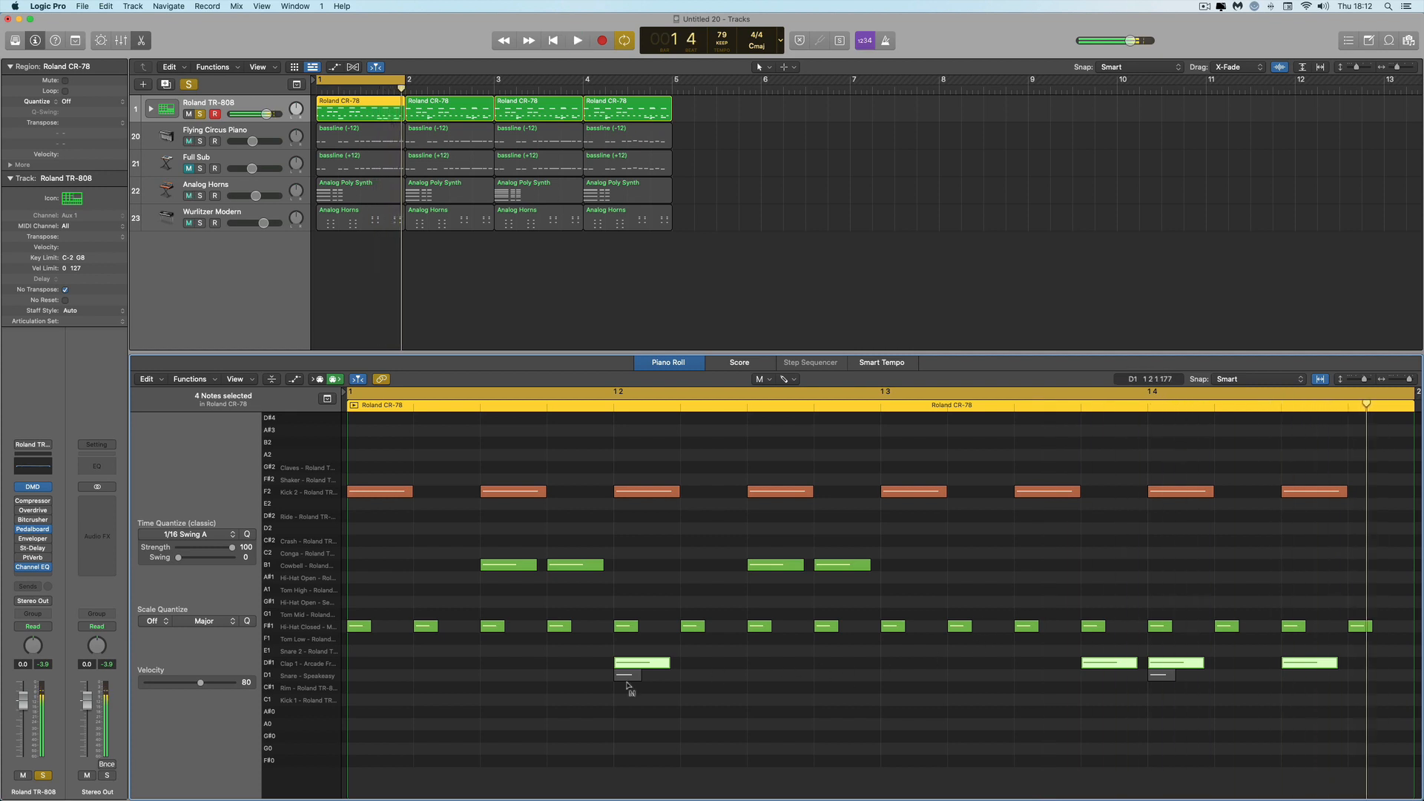
Unmute the two snare notes on beats 2 and 4 and play the full drum pattern
click(636, 676)
drag(643, 681, 1171, 691)
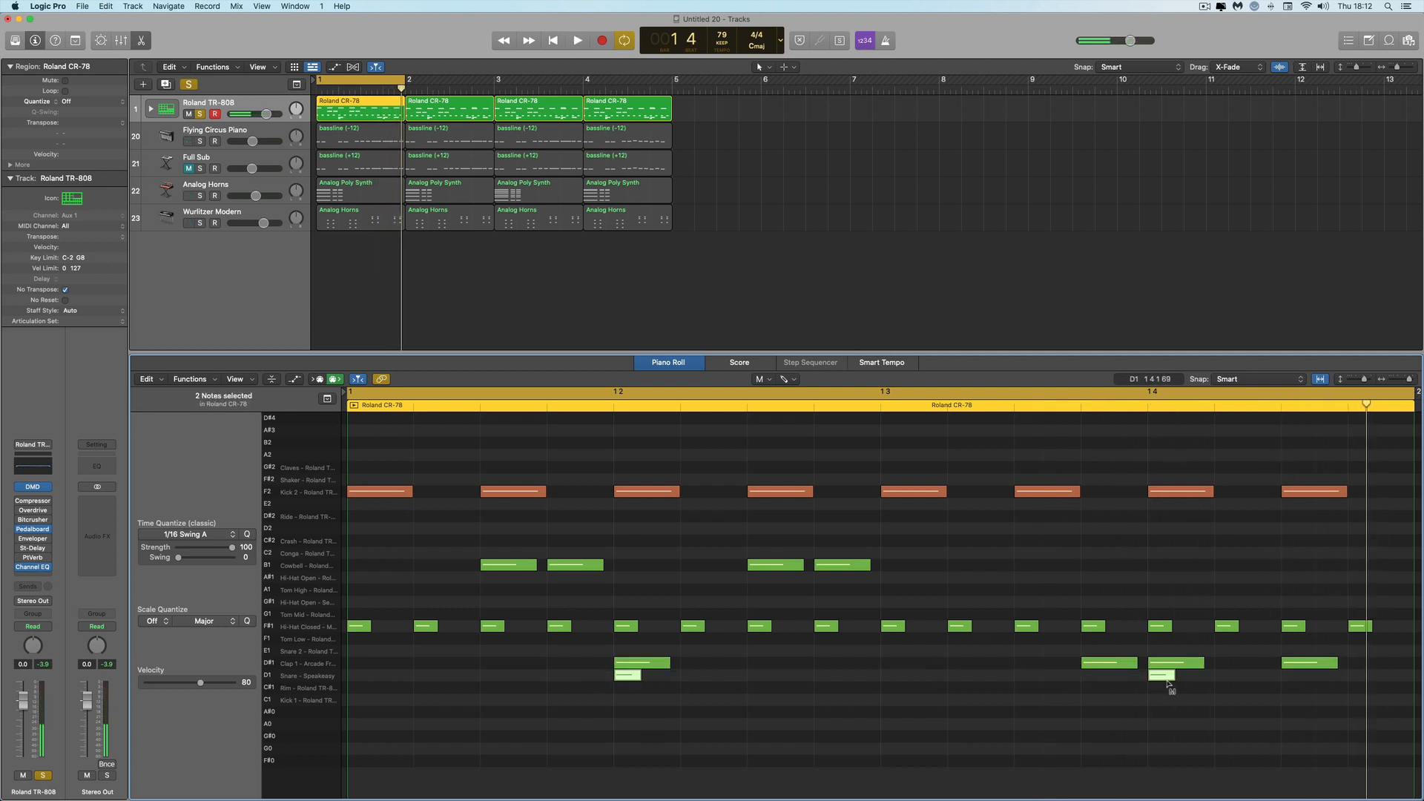
key(space)
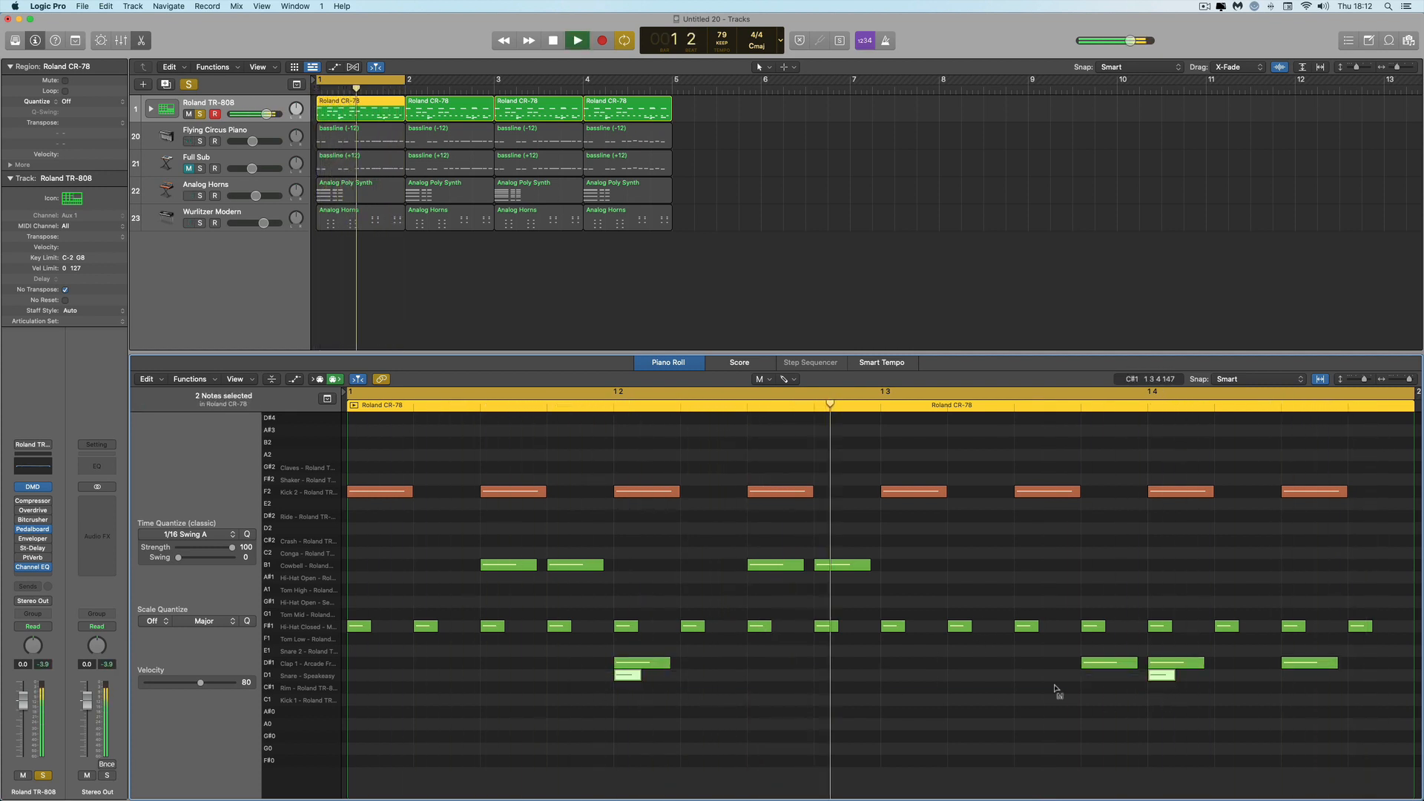
key(space)
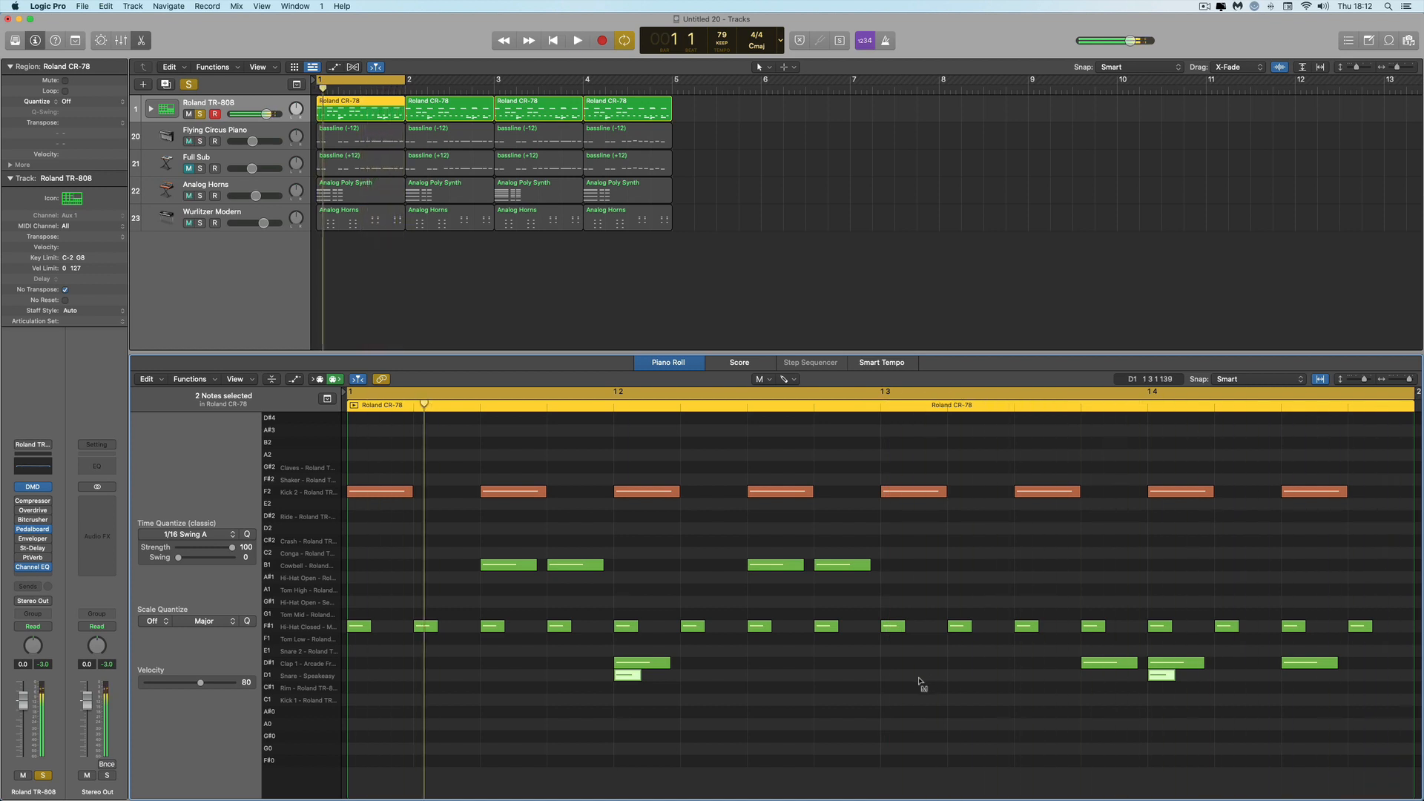
Return to the Pointer Tool, open the Roland TR-808 kit in Drum Machine Designer, and show the Hi-Hat Closed pad controls
key(t)
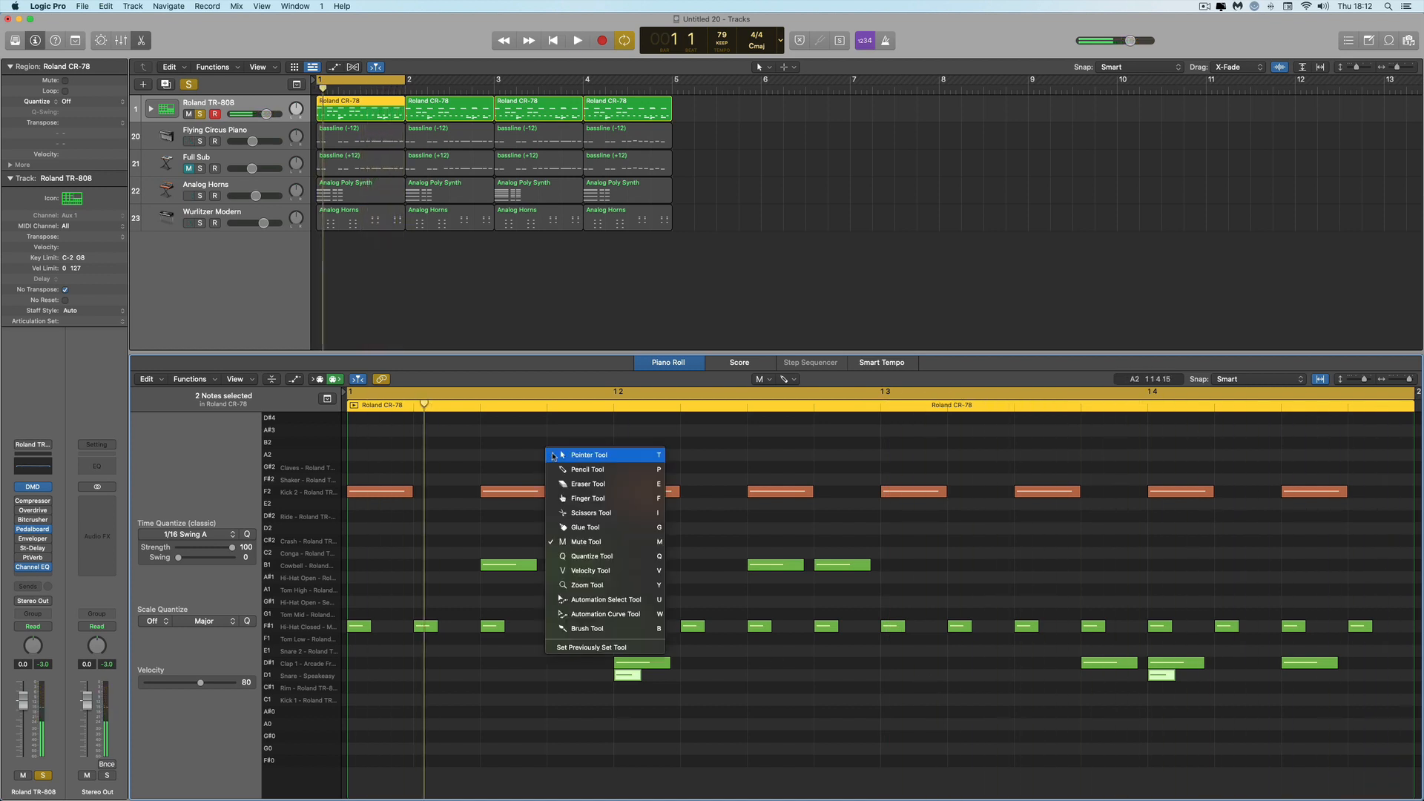
click(579, 456)
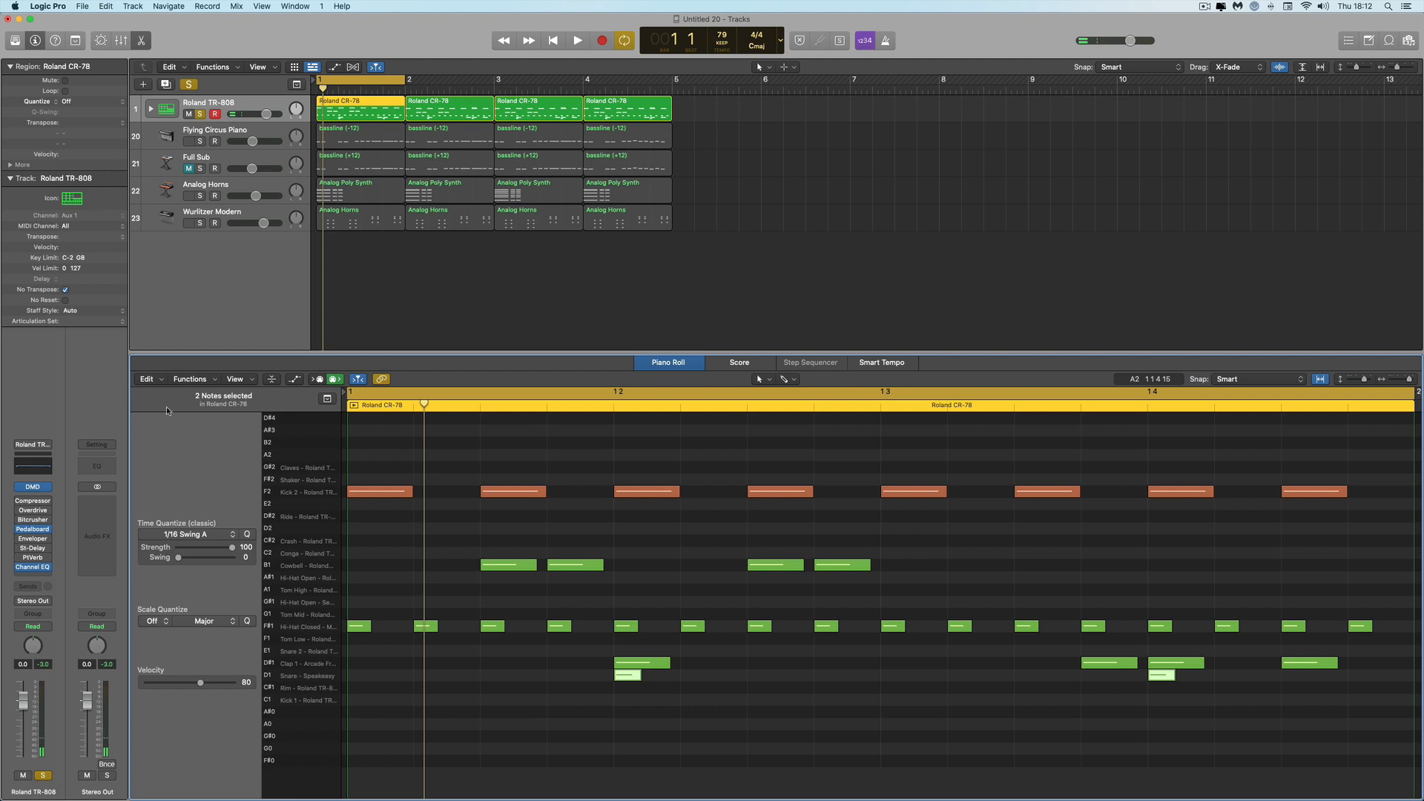
click(35, 487)
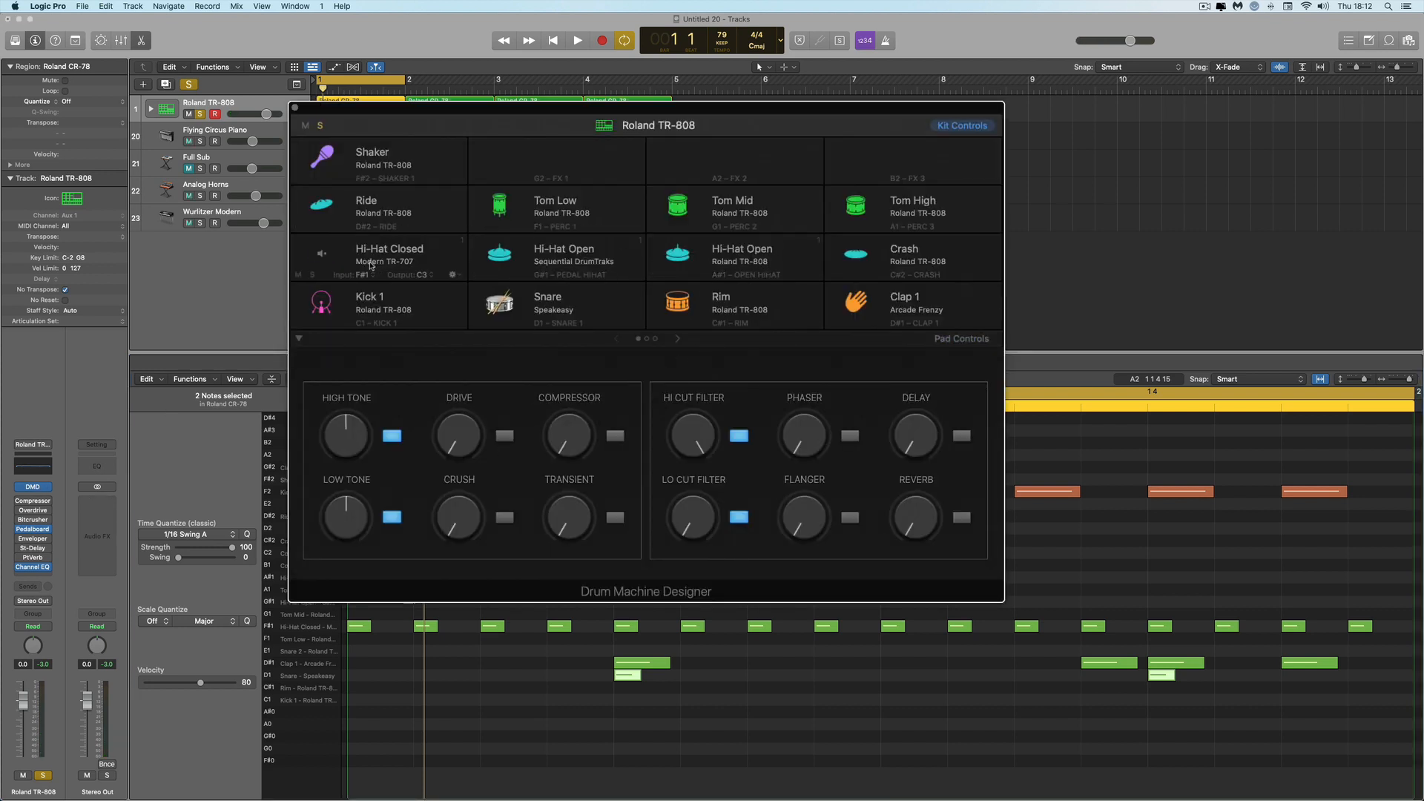
click(374, 256)
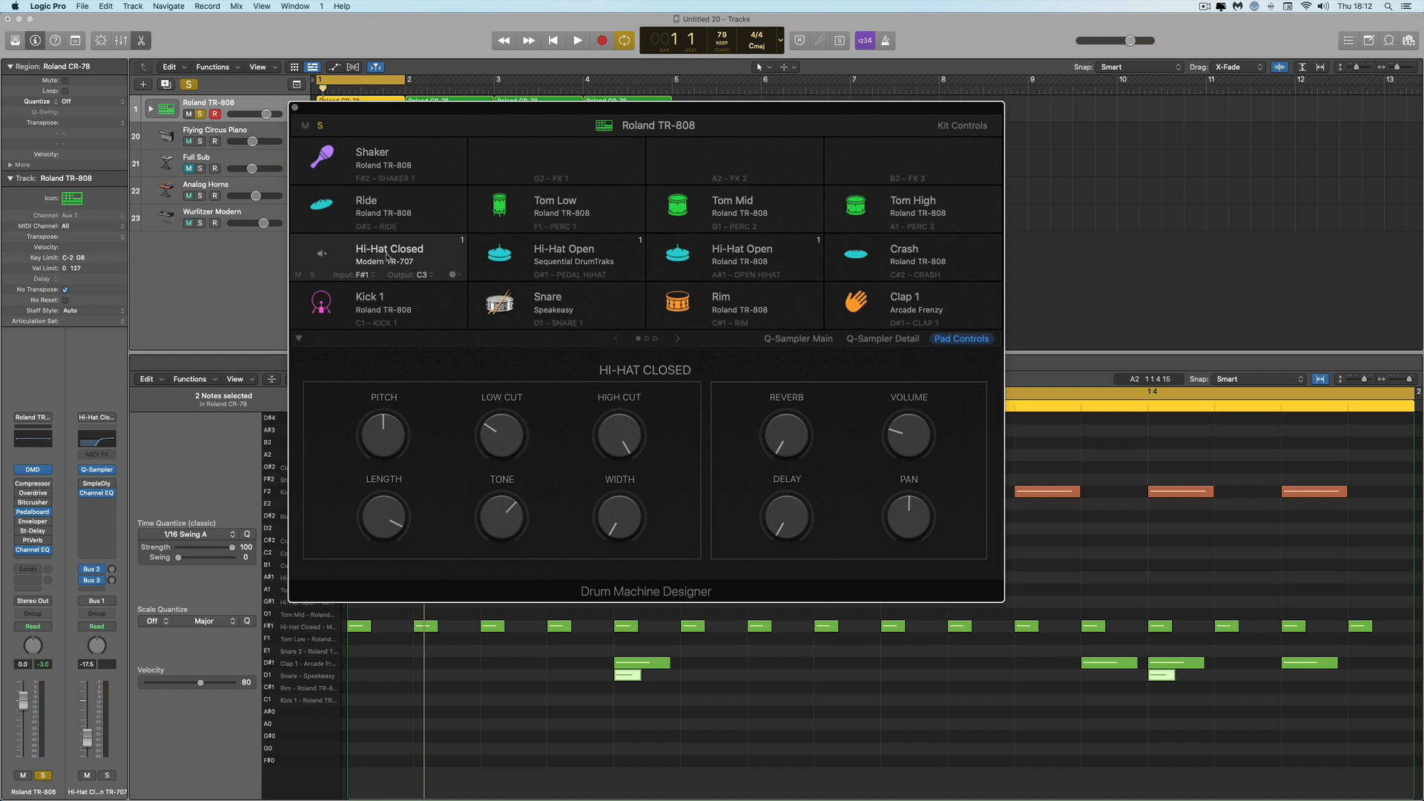
Solo the Hi-Hat Closed pad, listen to its sound, and unsolo it
click(315, 275)
key(space)
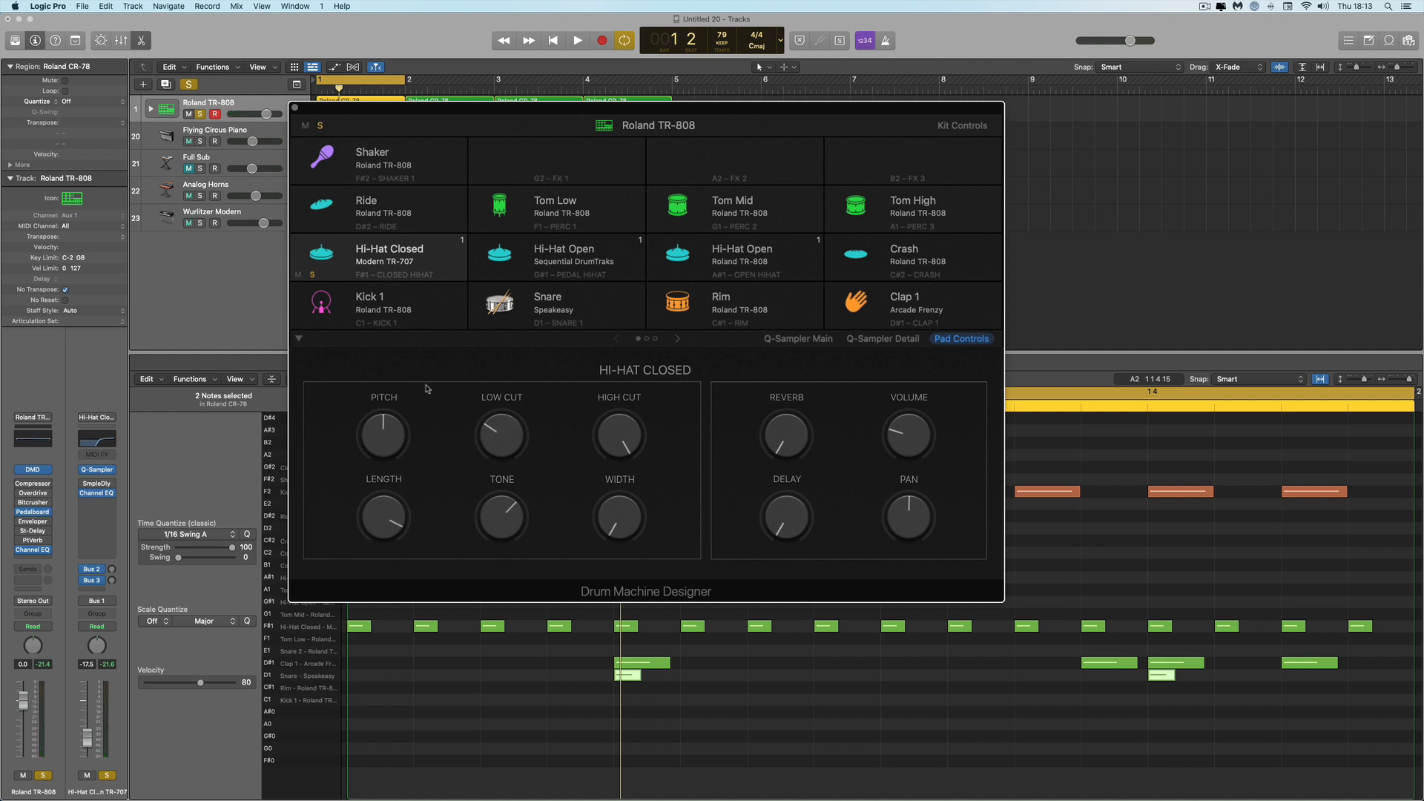
click(314, 276)
Show the kit's second page of pads, solo the Kick 2 pad, and listen to its sound
click(677, 340)
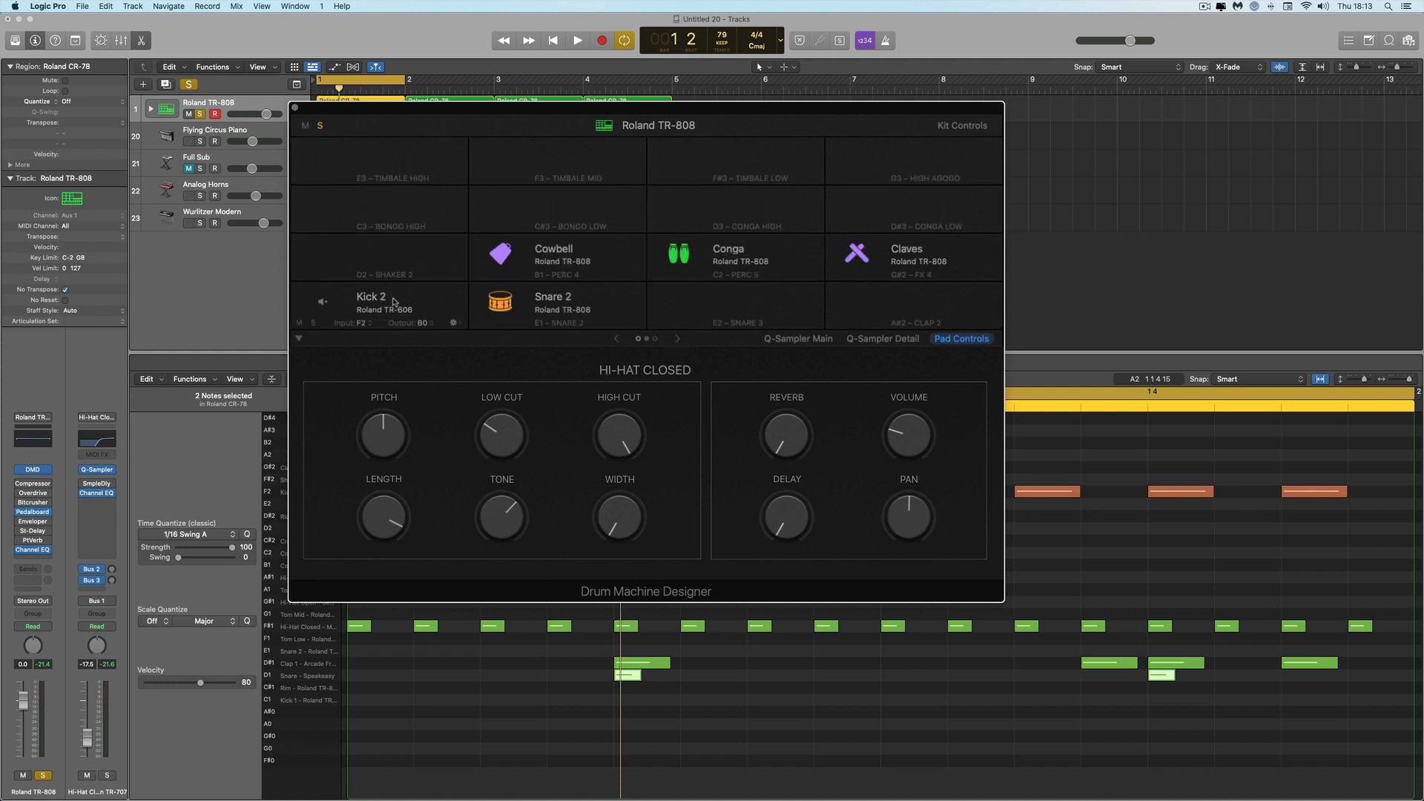
click(389, 305)
click(314, 323)
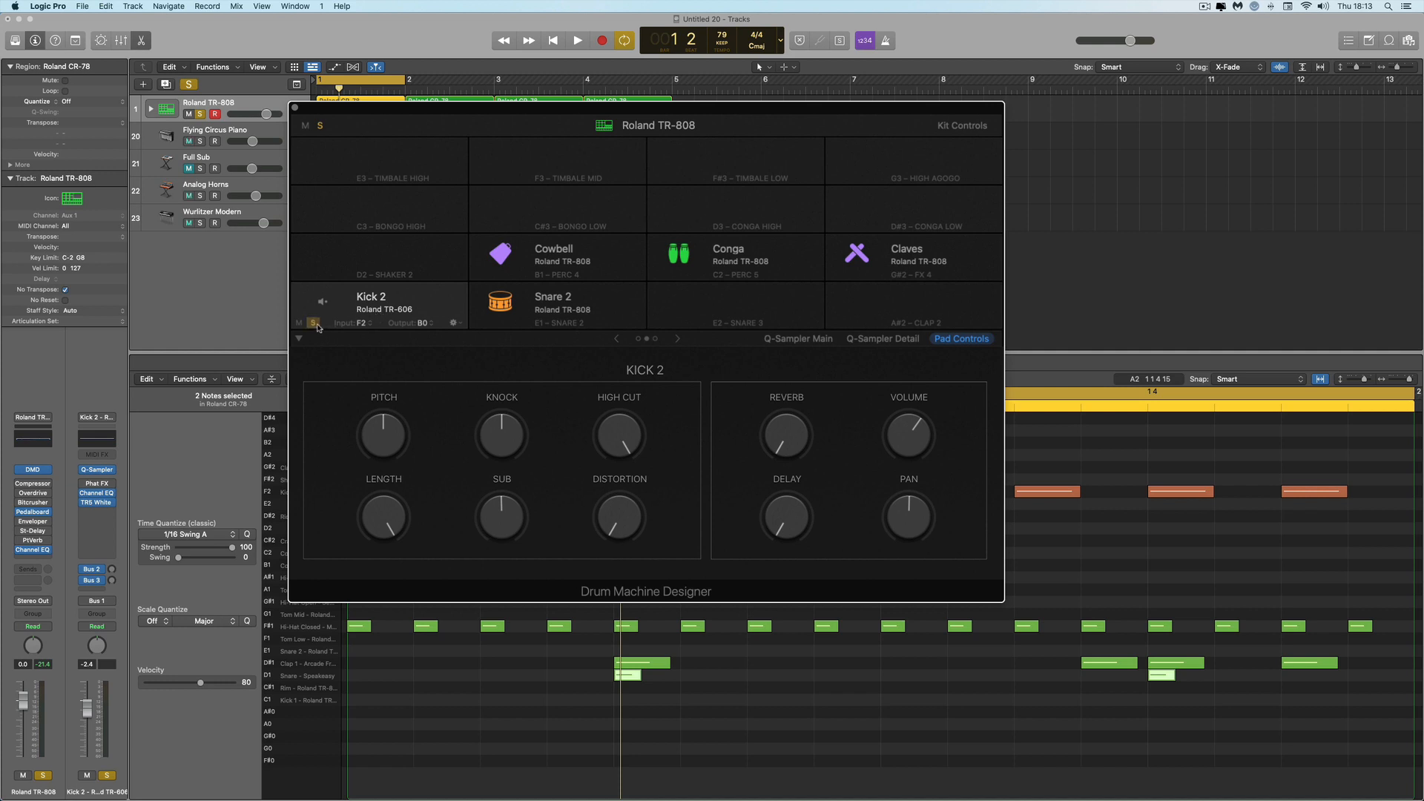
key(space)
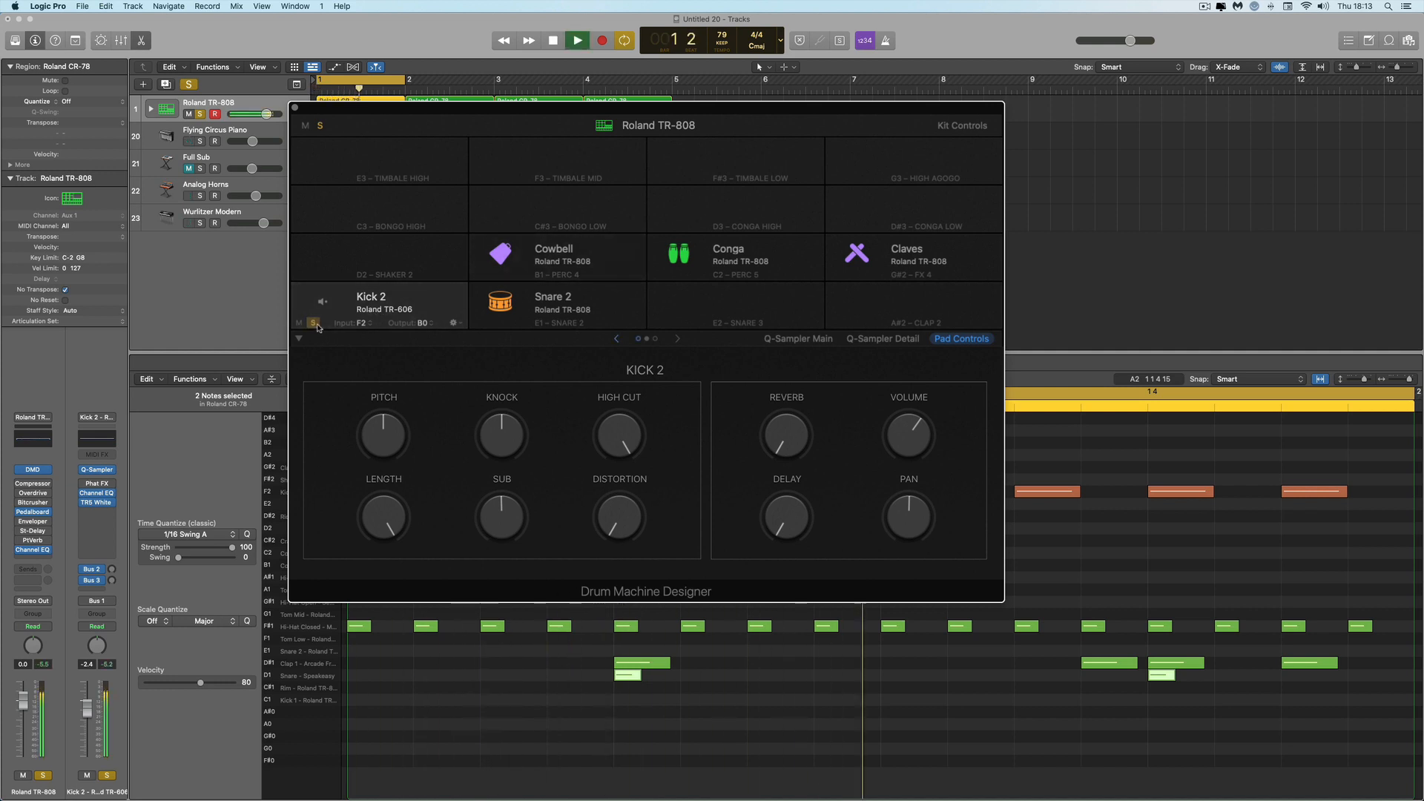
key(space)
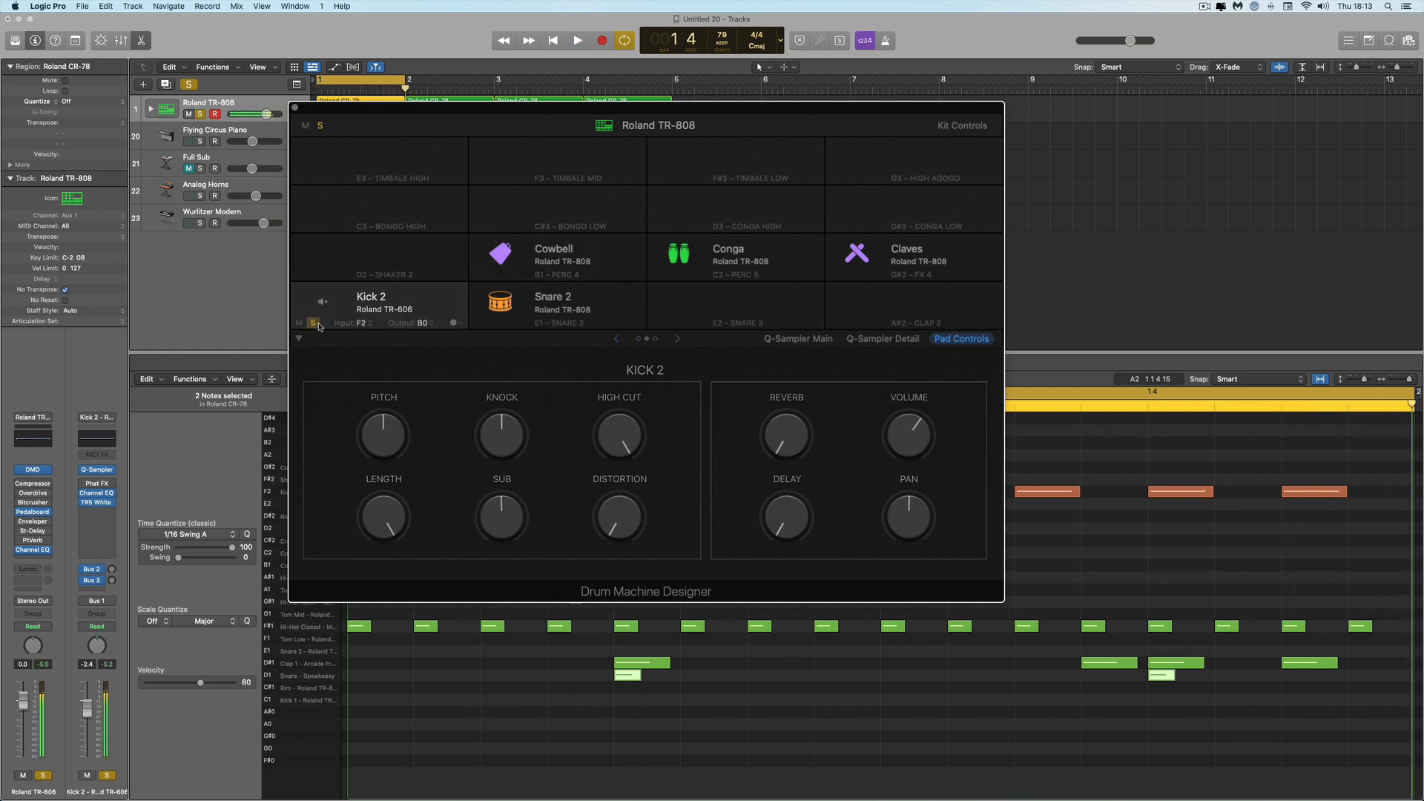
Unsolo the Kick 2 pad, solo the Cowbell pad with its controls shown, and listen to its pattern
click(314, 324)
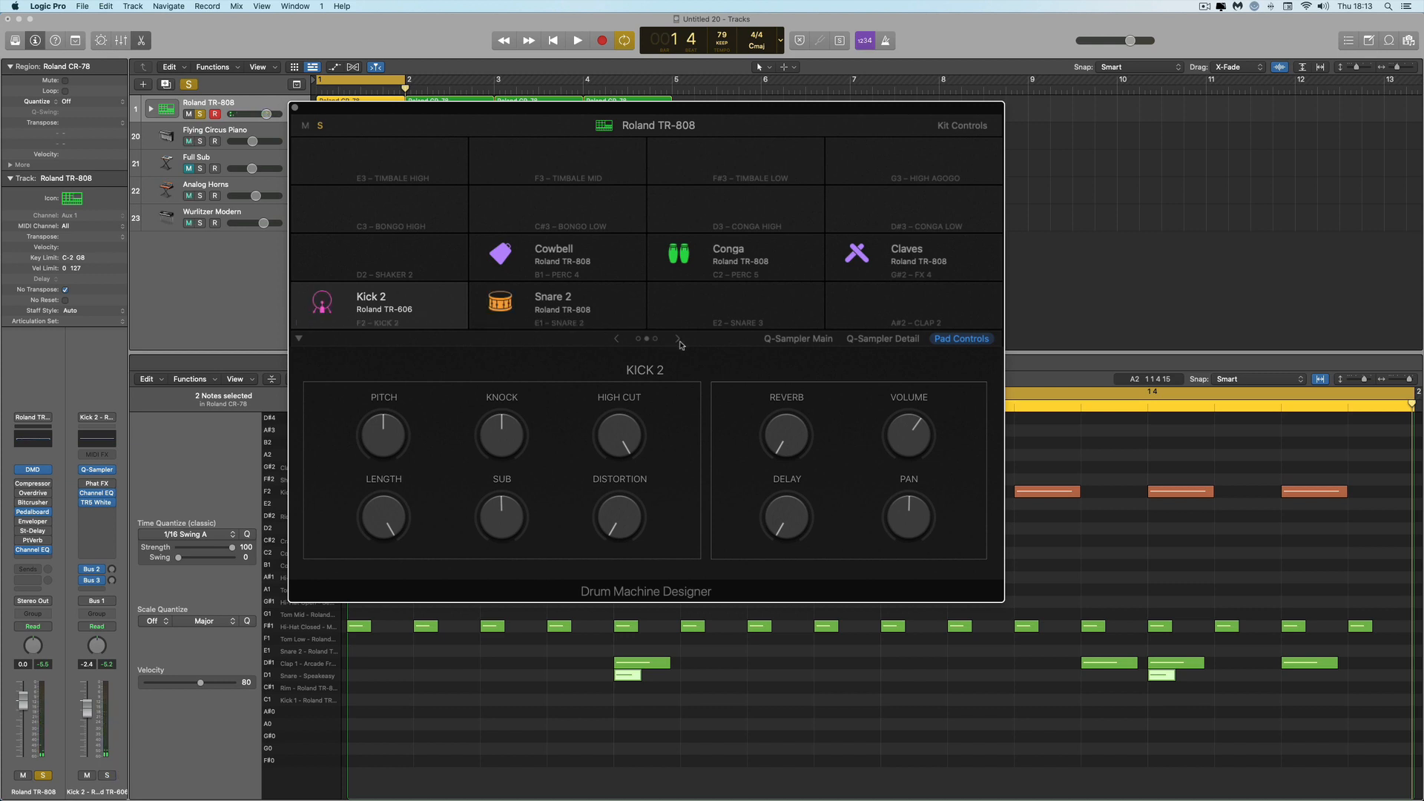
key(space)
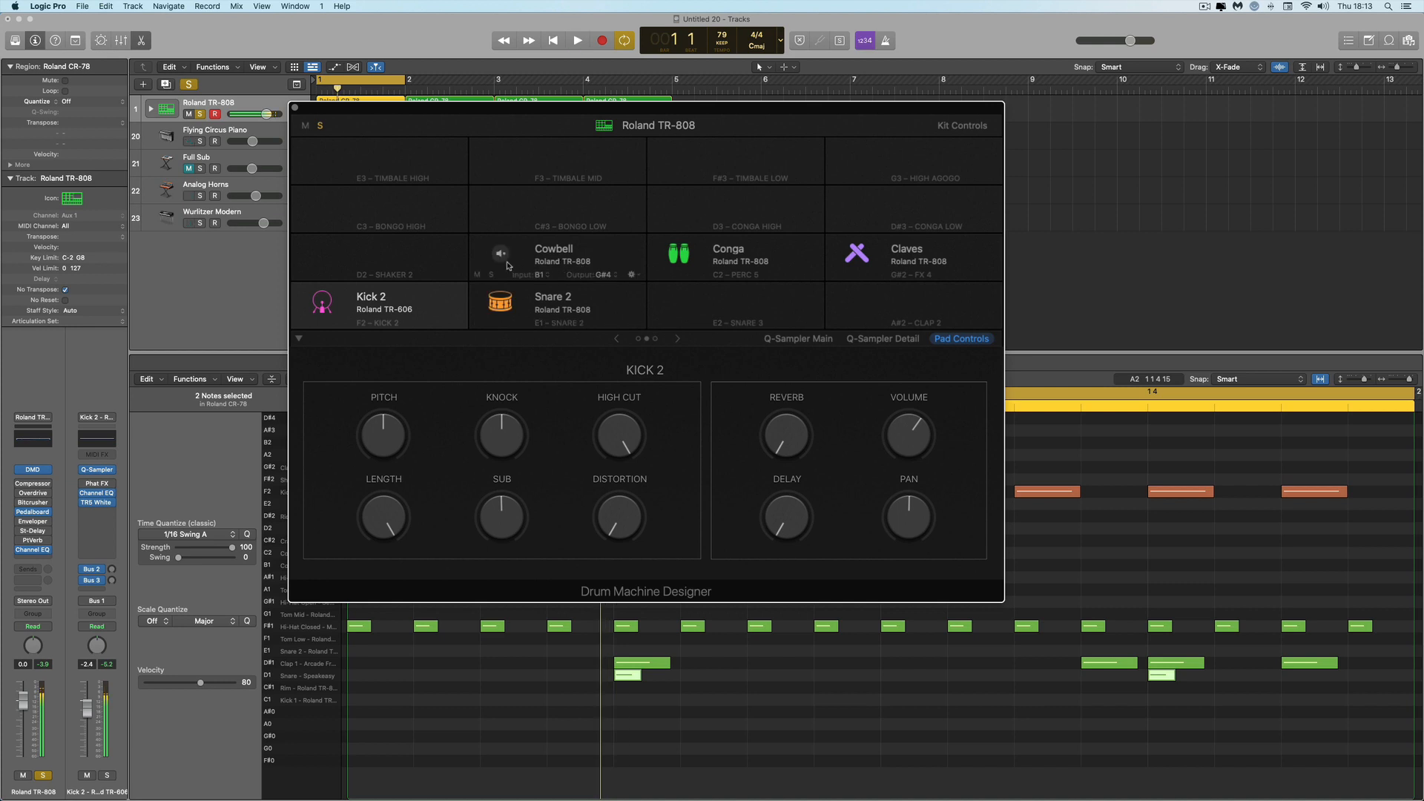
click(491, 275)
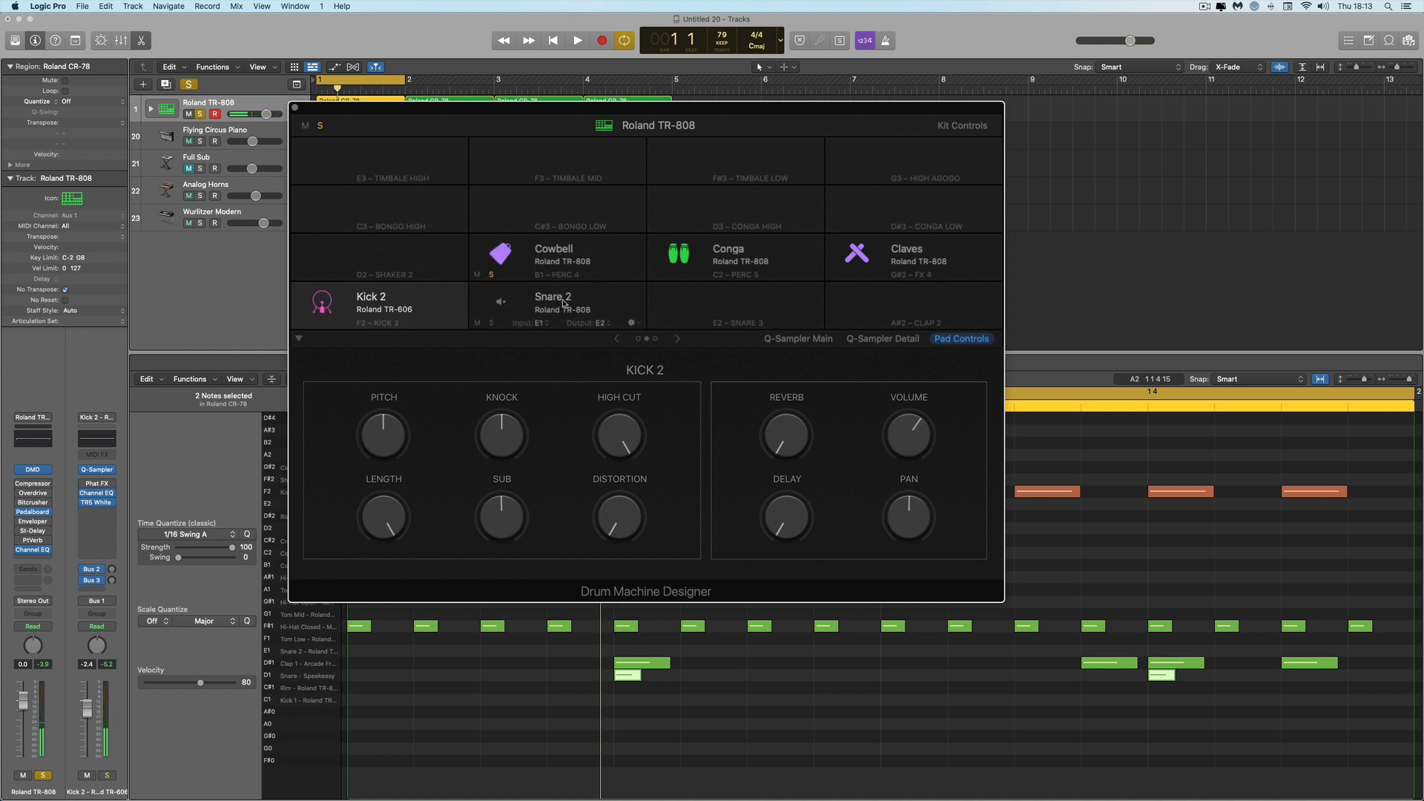
click(599, 250)
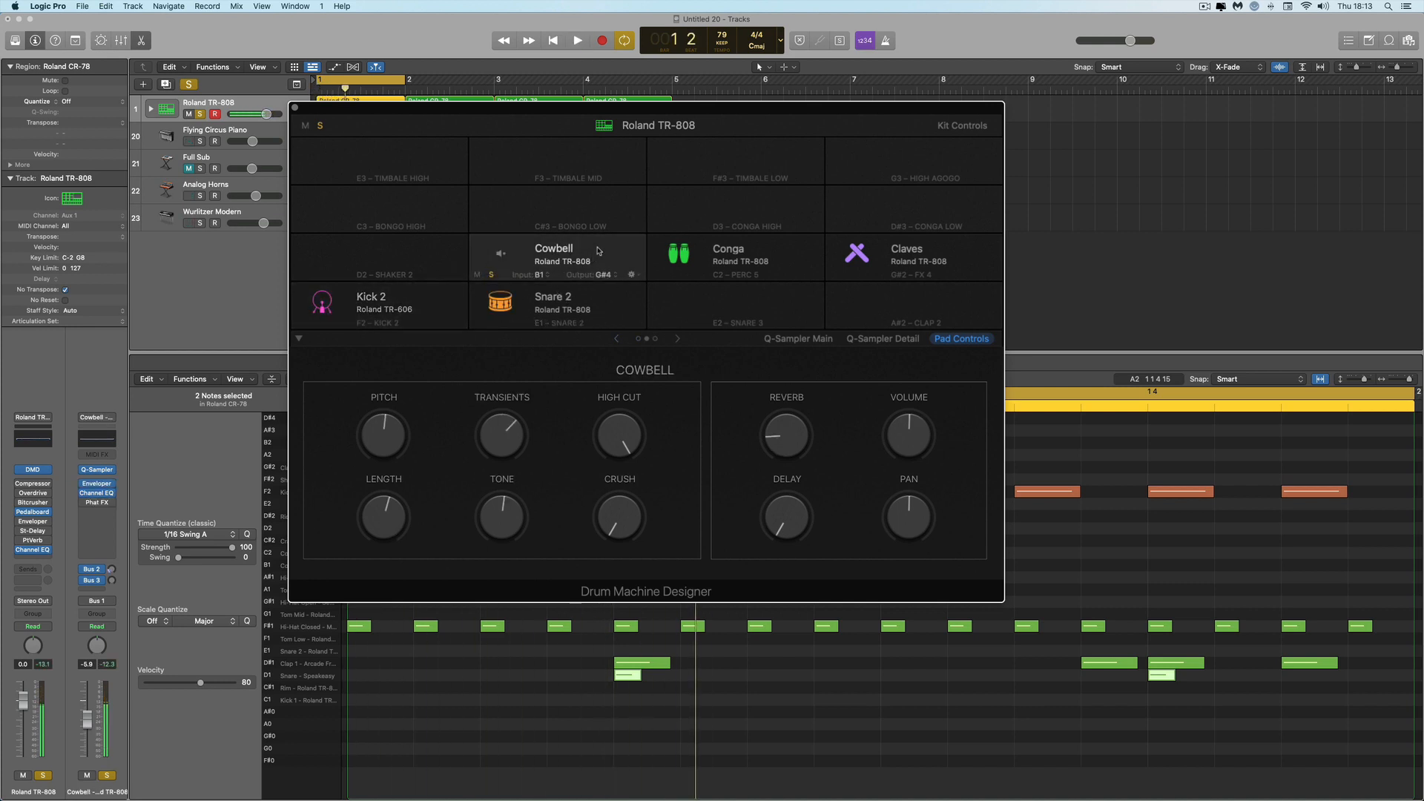
key(space)
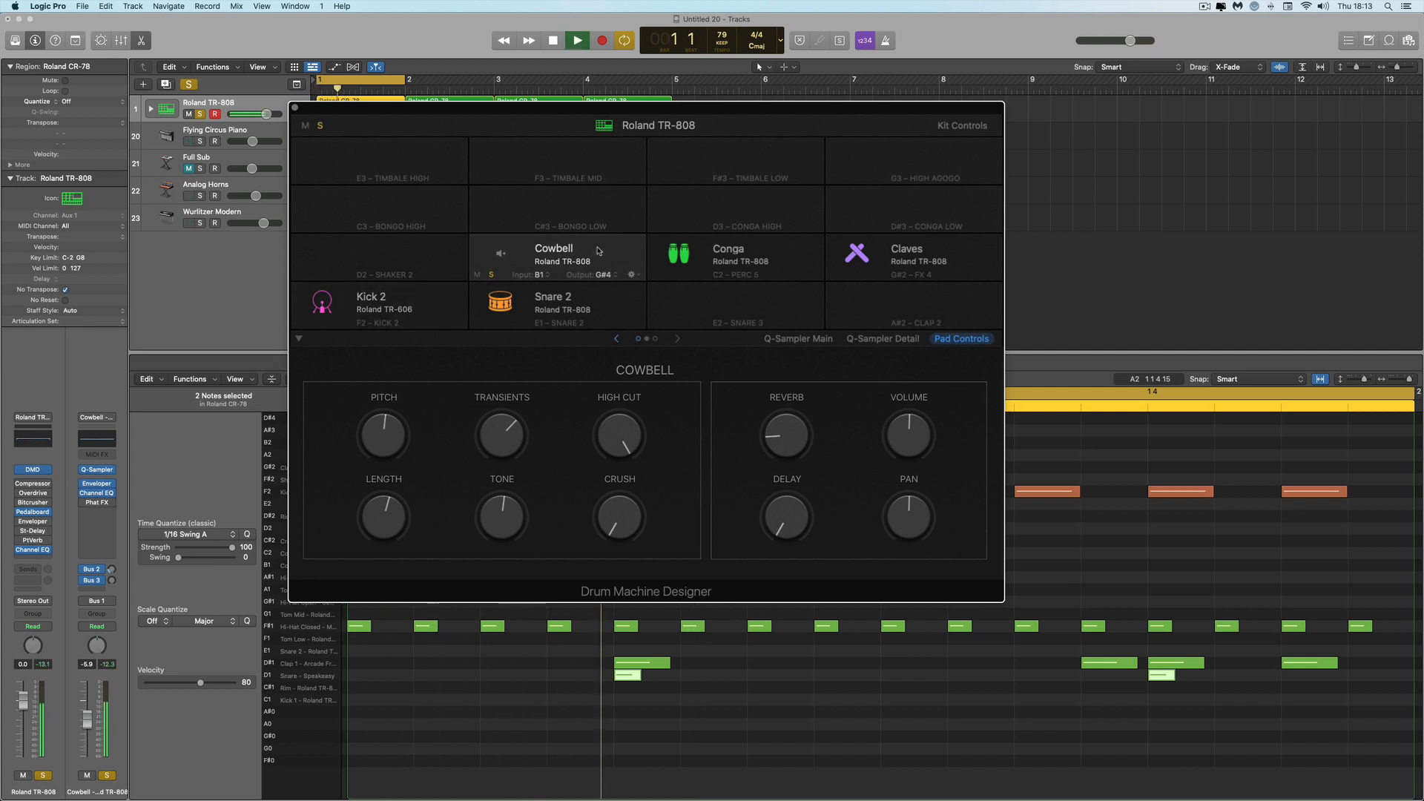
key(space)
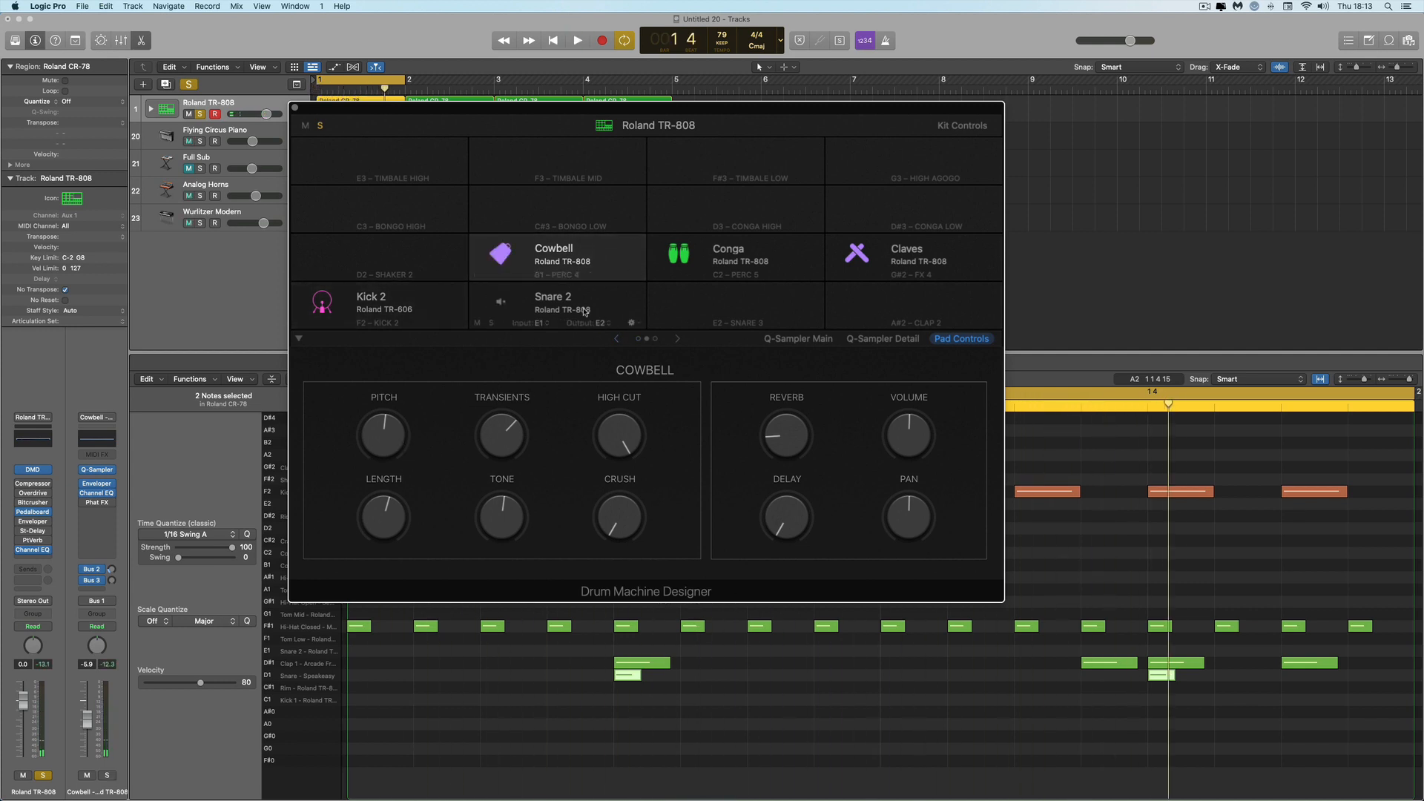
Return to the kit's first page of pads, solo the Clap 1 pad, and listen to its pattern
click(617, 339)
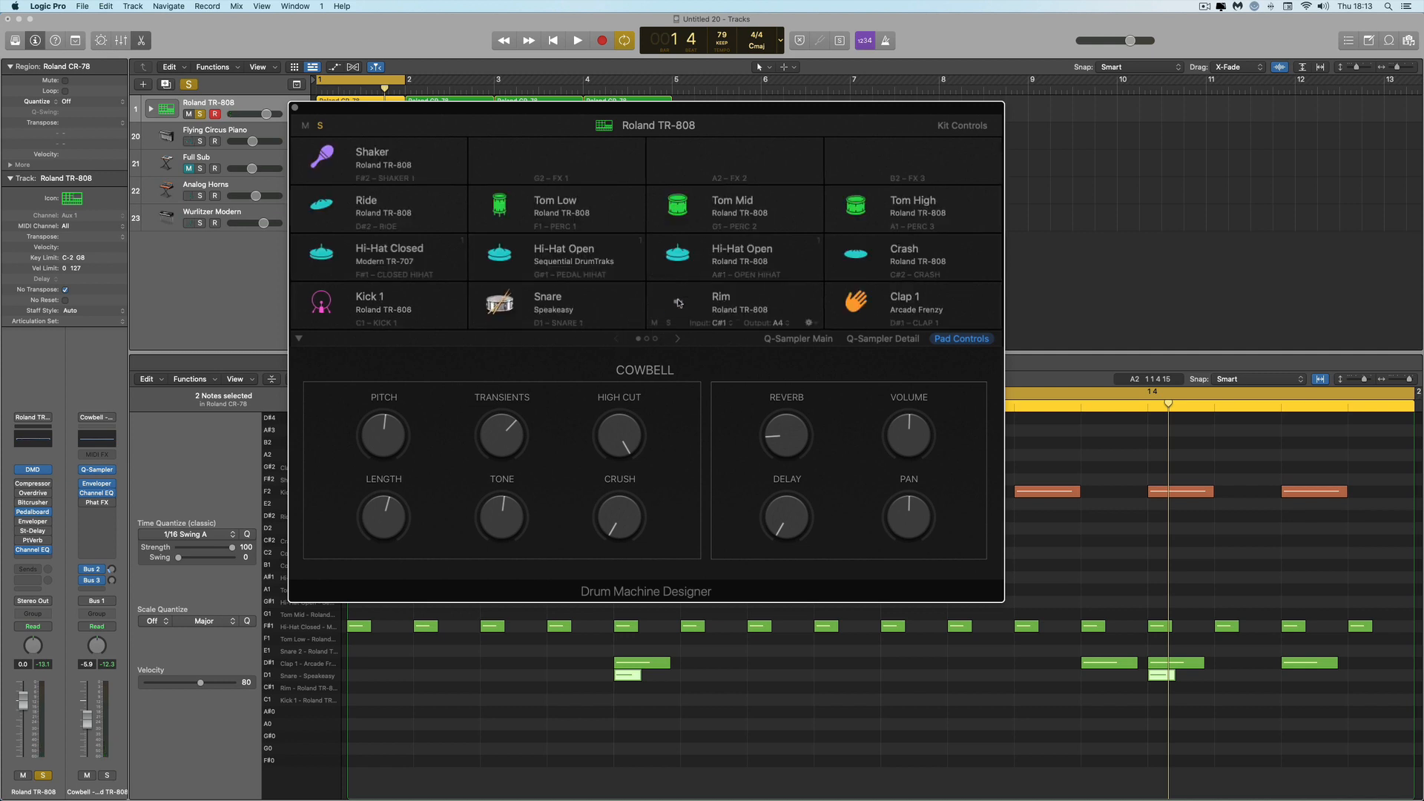
click(846, 322)
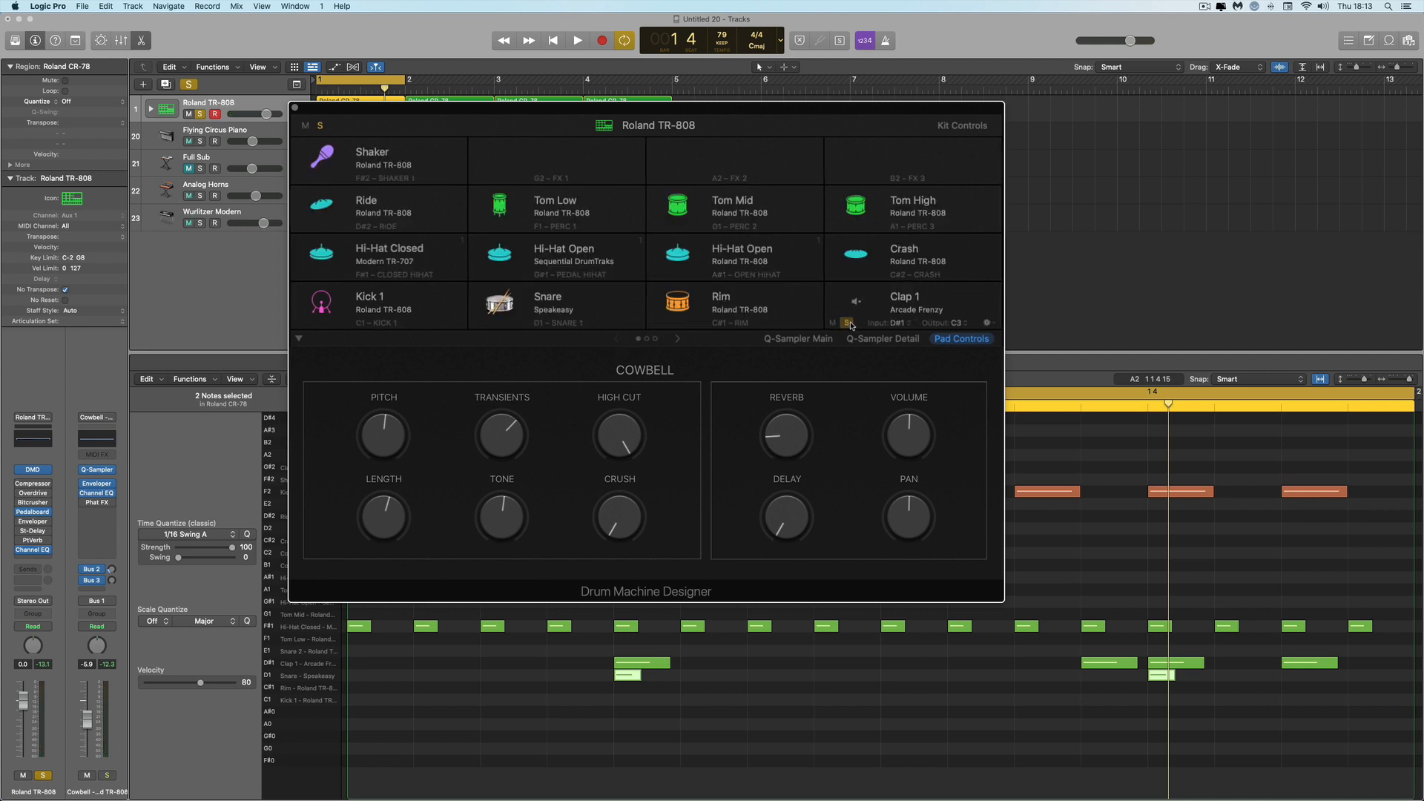
key(space)
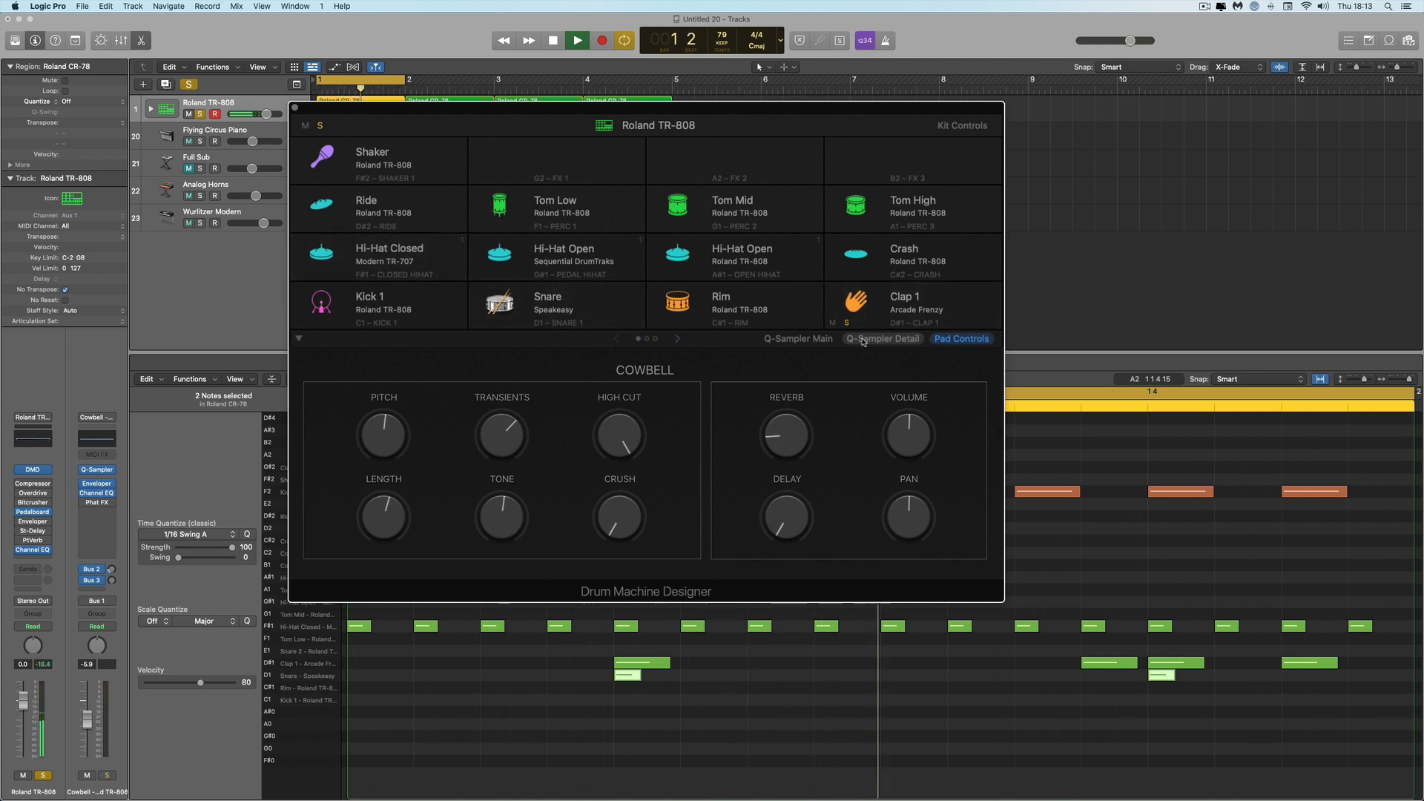
key(space)
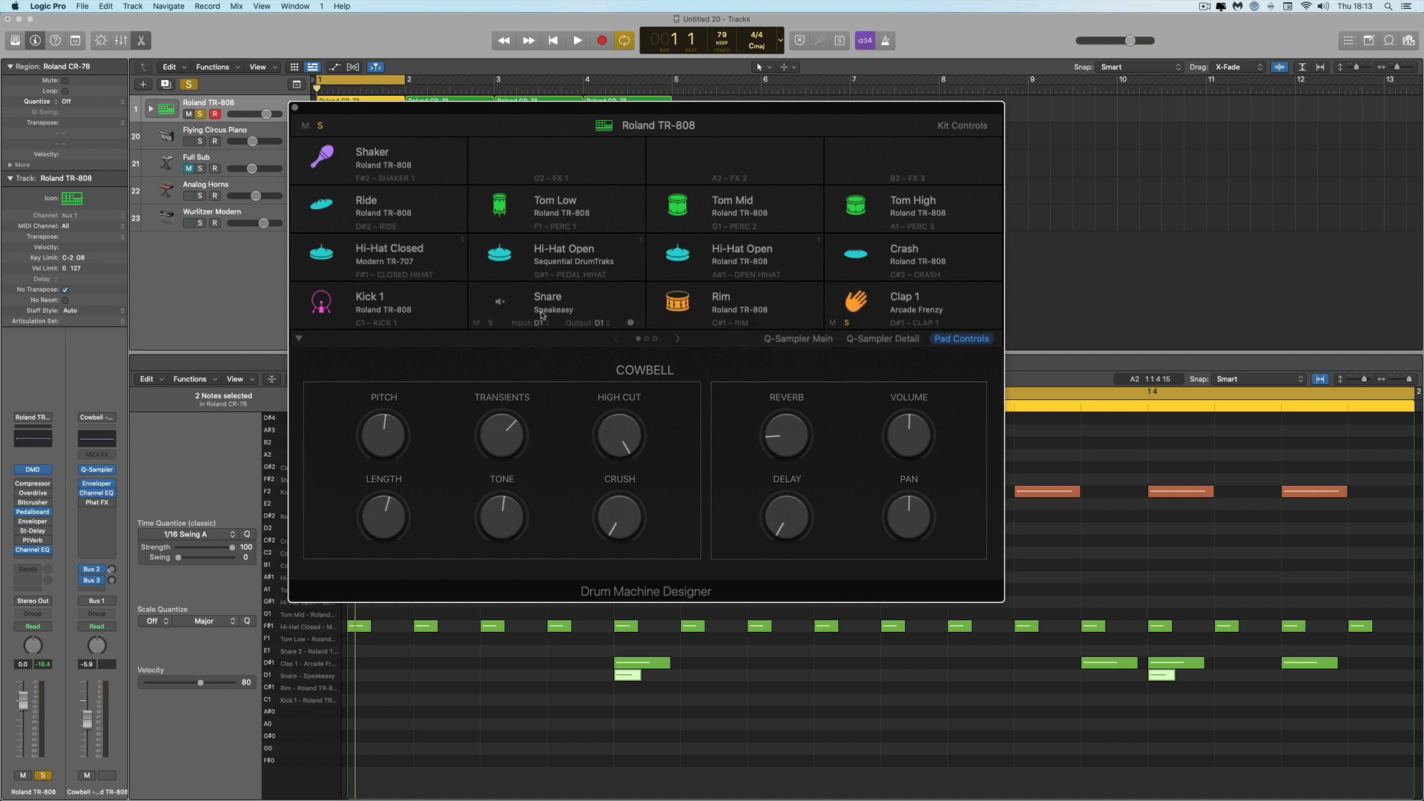
Show the Snare pad's controls, audition its sound, and close Drum Machine Designer
click(502, 305)
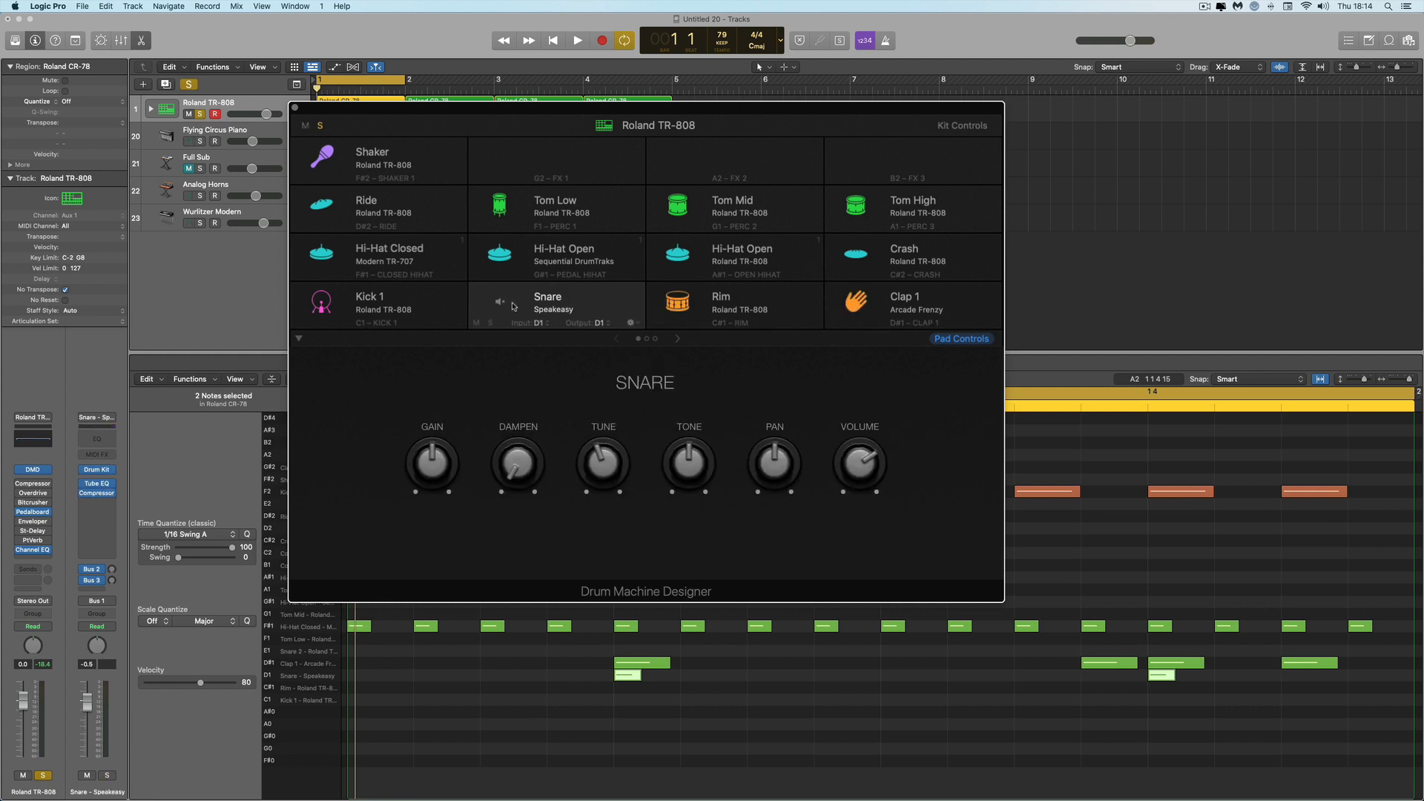
click(500, 301)
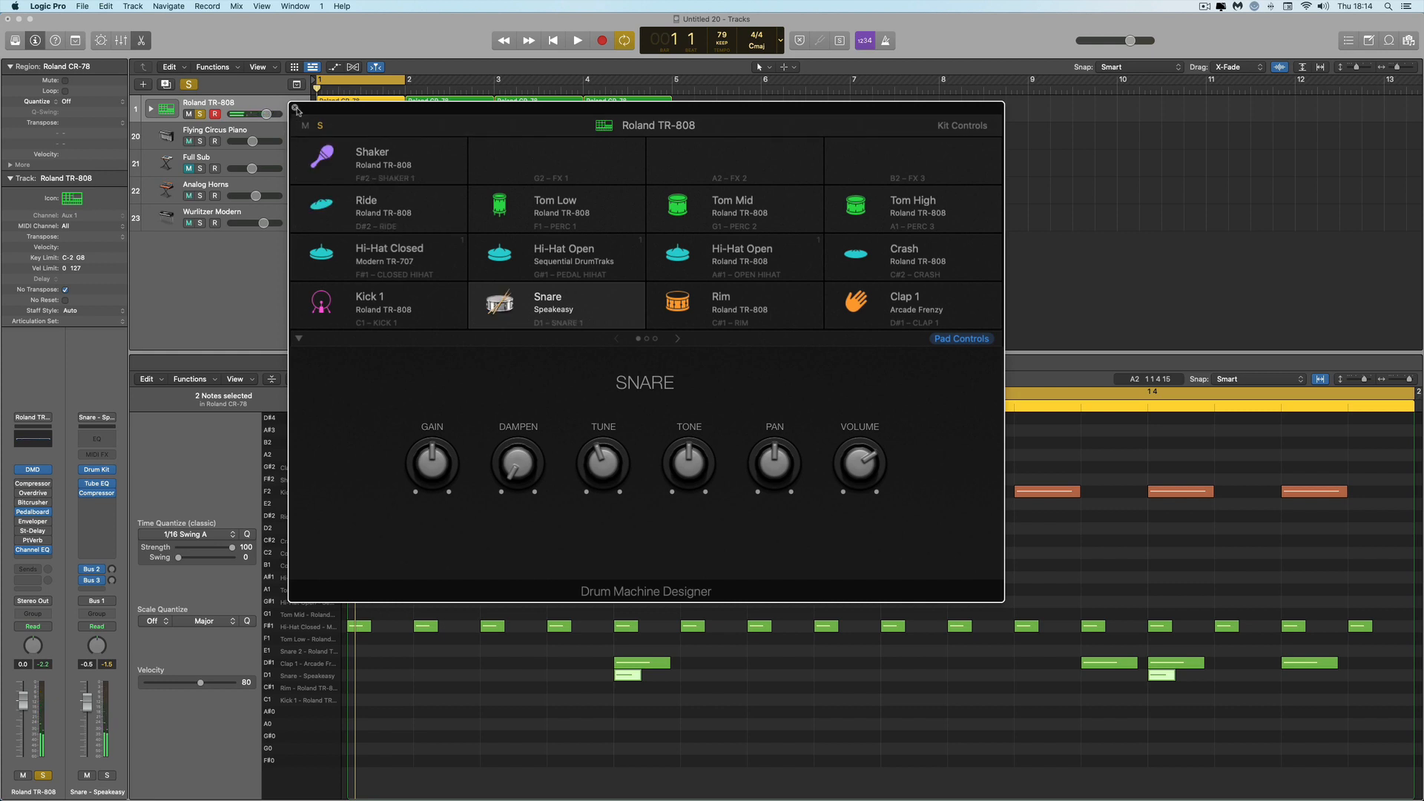
click(296, 109)
Solo the Flying Circus Piano track alongside the drums and play the two parts together
click(199, 142)
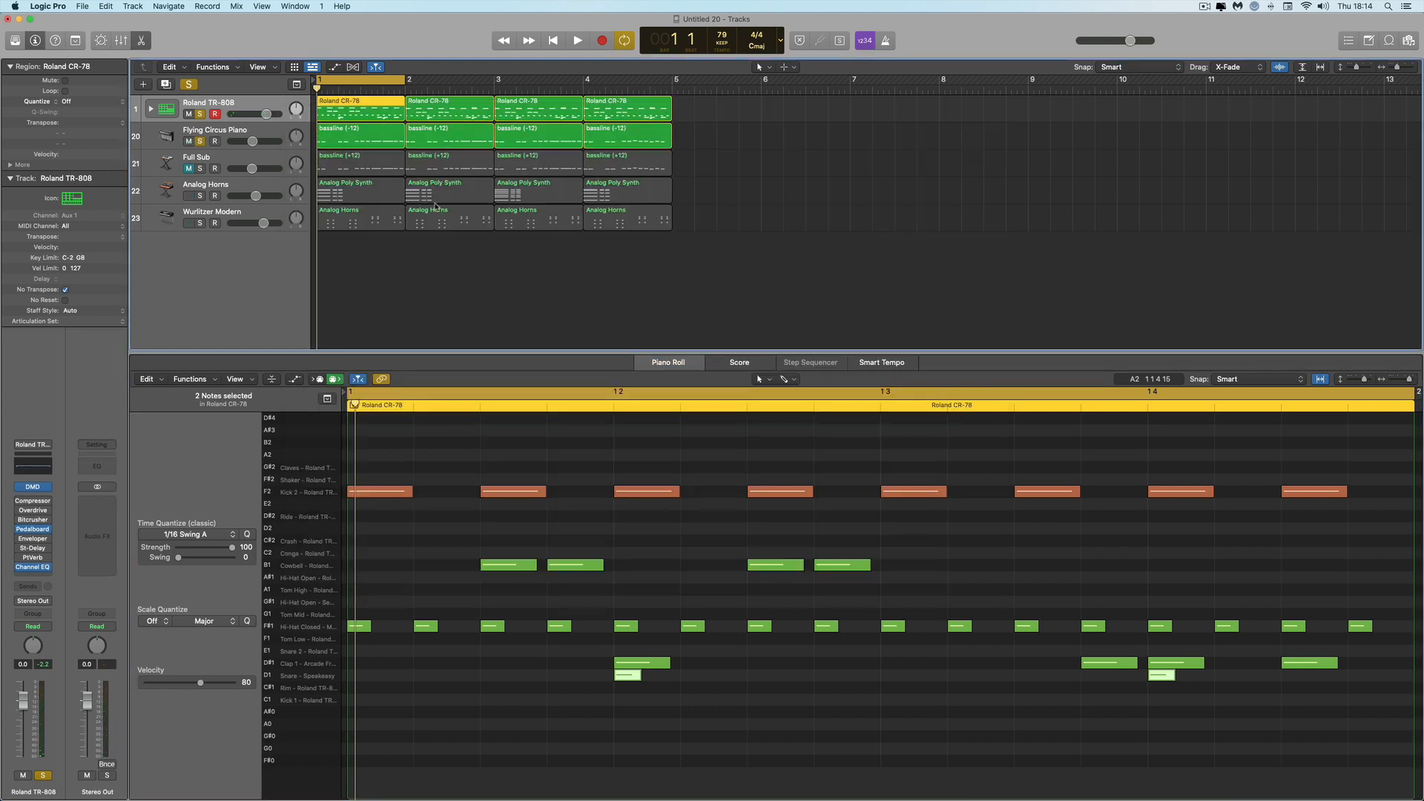
key(space)
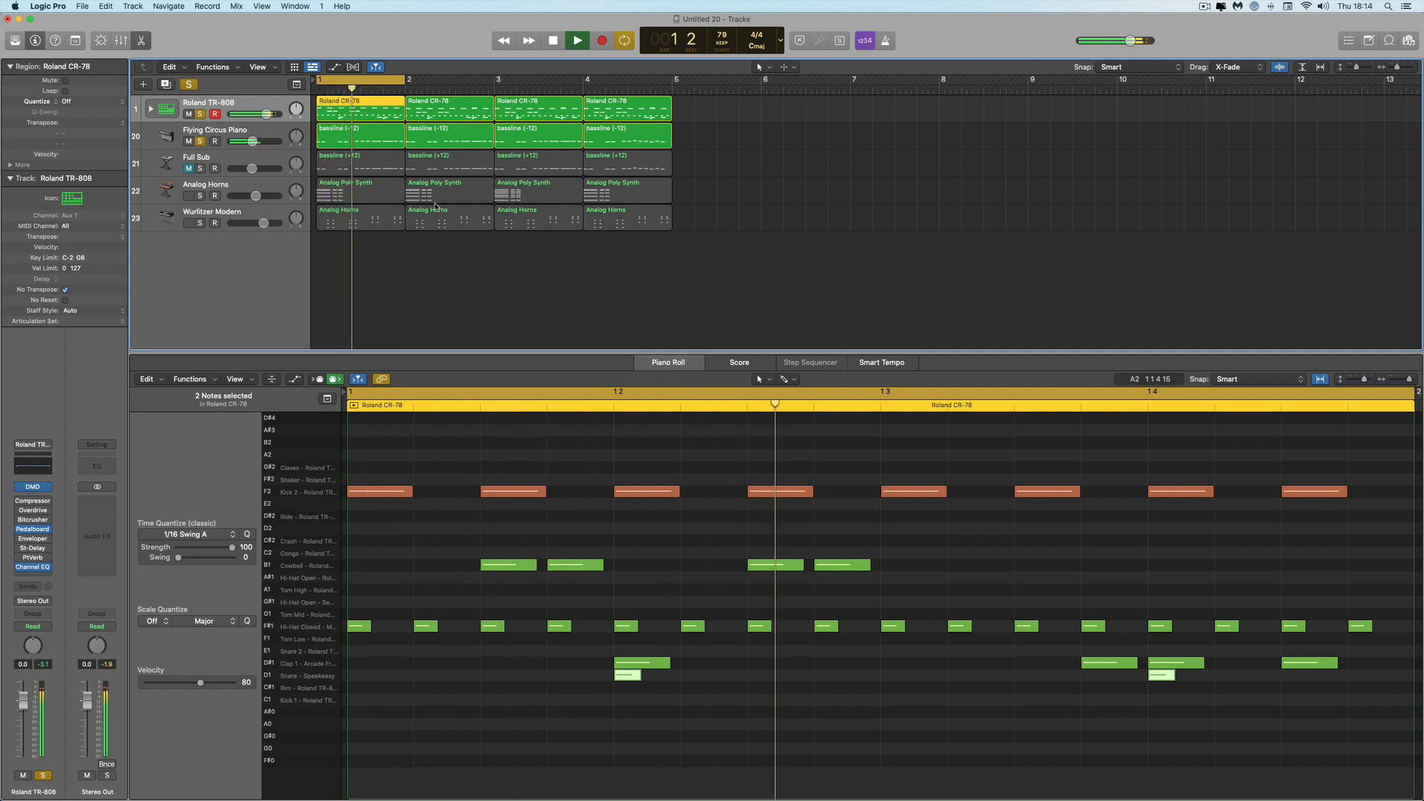
key(space)
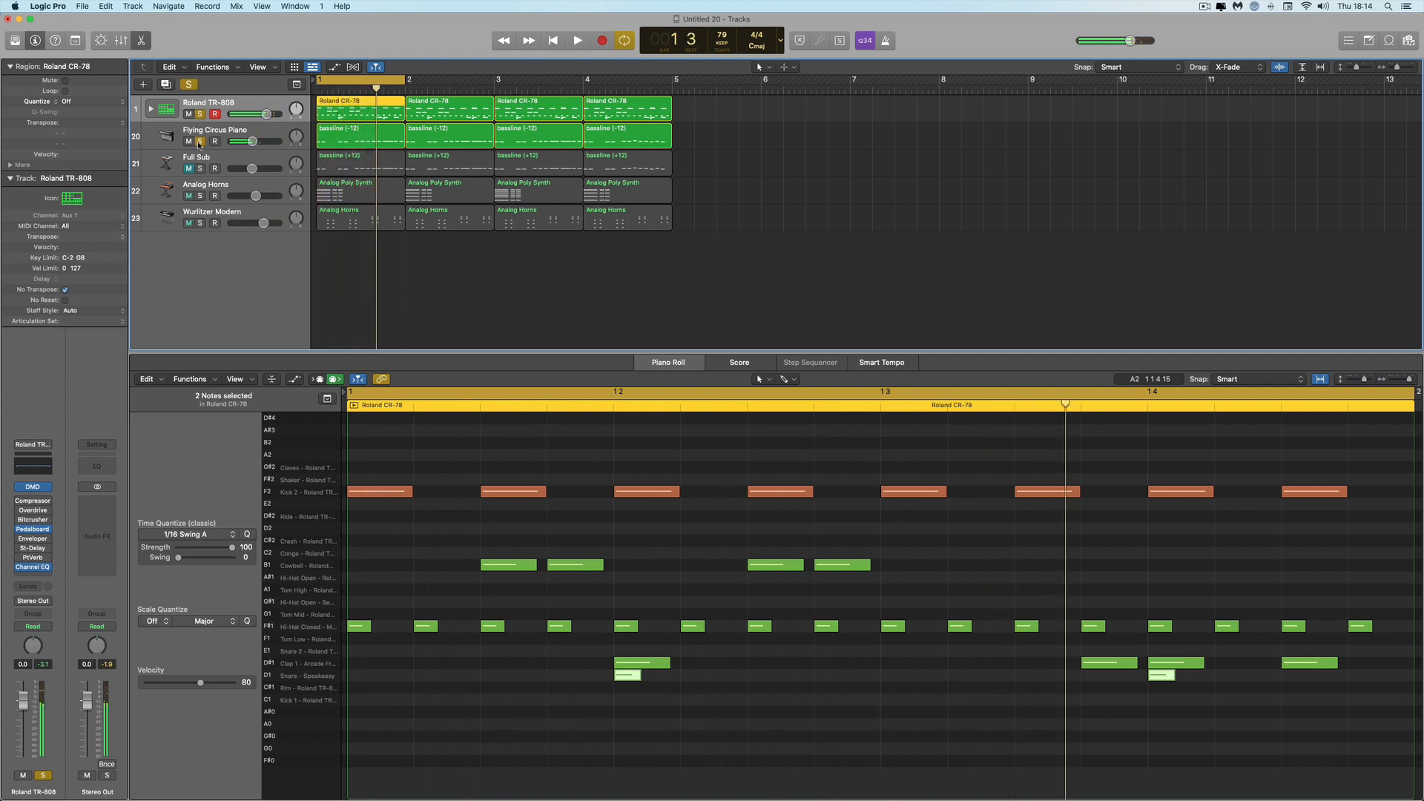
Clear the solos on the Roland TR-808 and Flying Circus Piano tracks and solo the Analog Horns track
click(199, 142)
key(s)
click(252, 186)
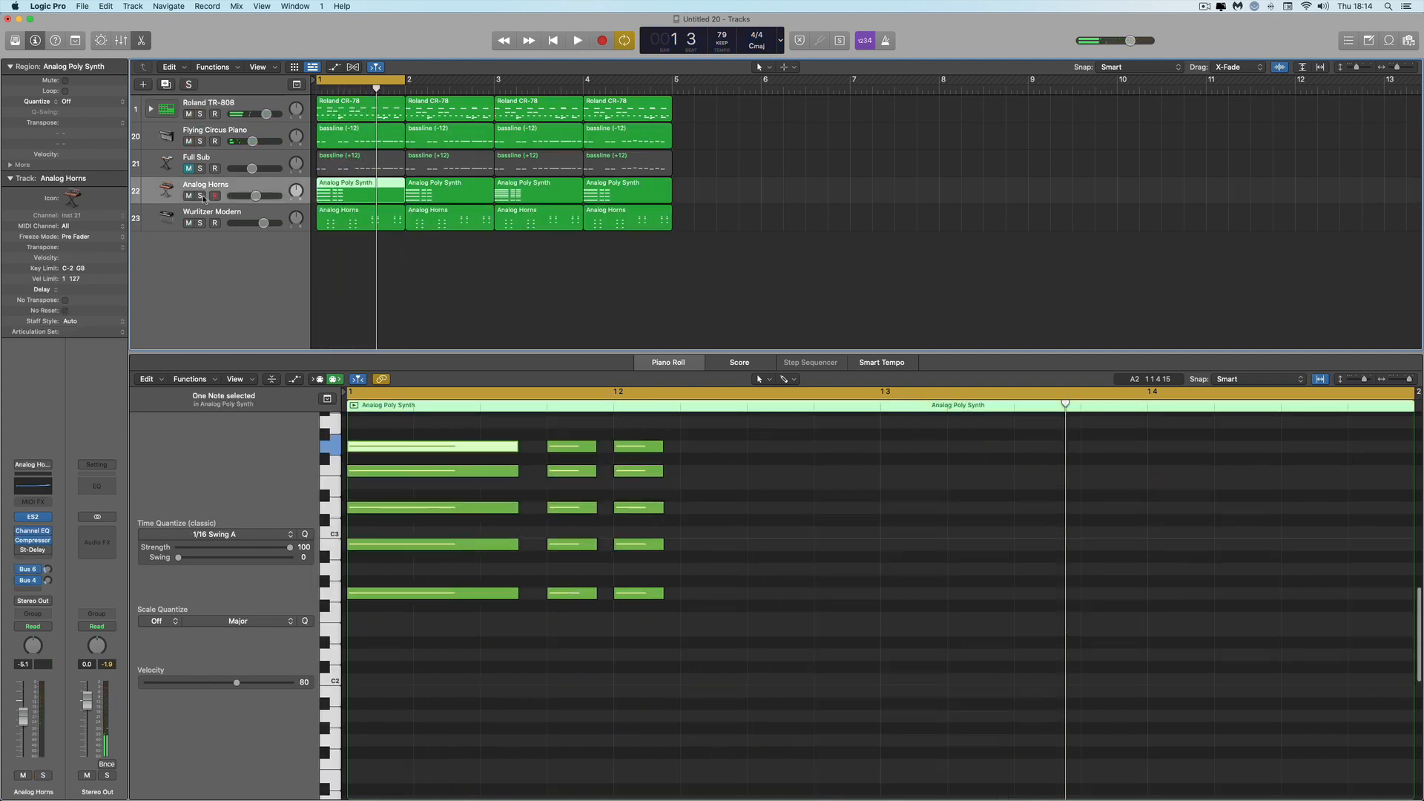
click(201, 195)
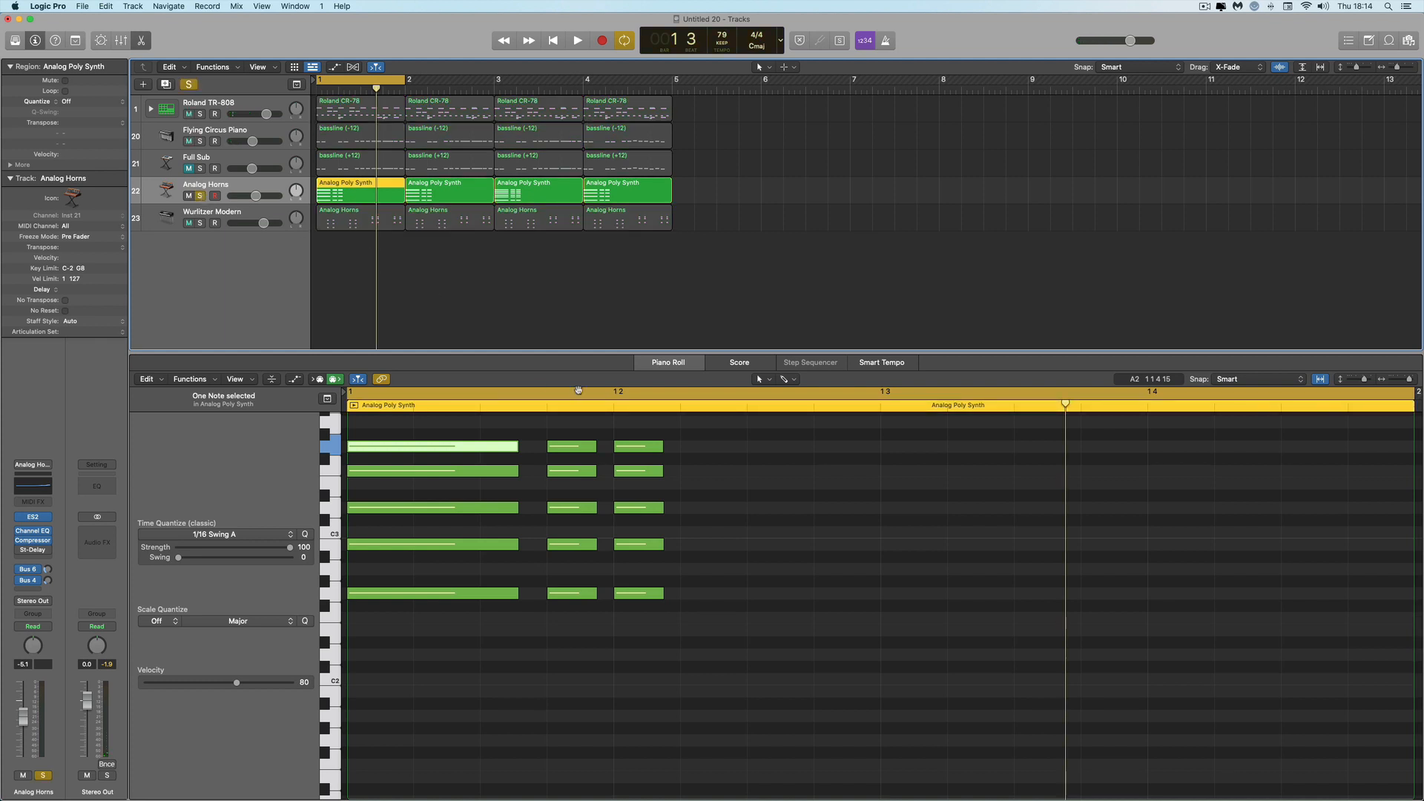
Listen to the chord pattern of the first Analog Horns track region, restarting playback once
scroll(730, 489, up, 2)
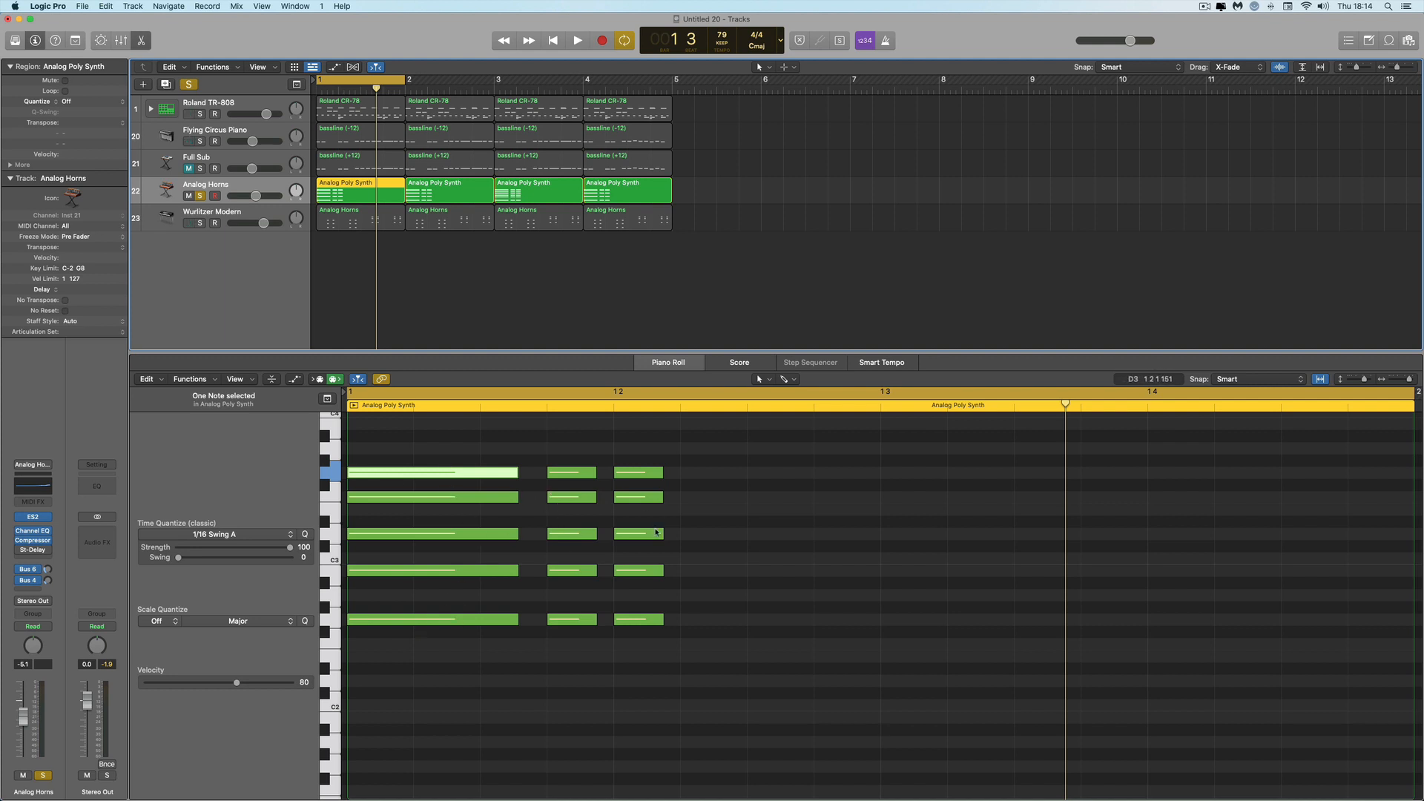
key(space)
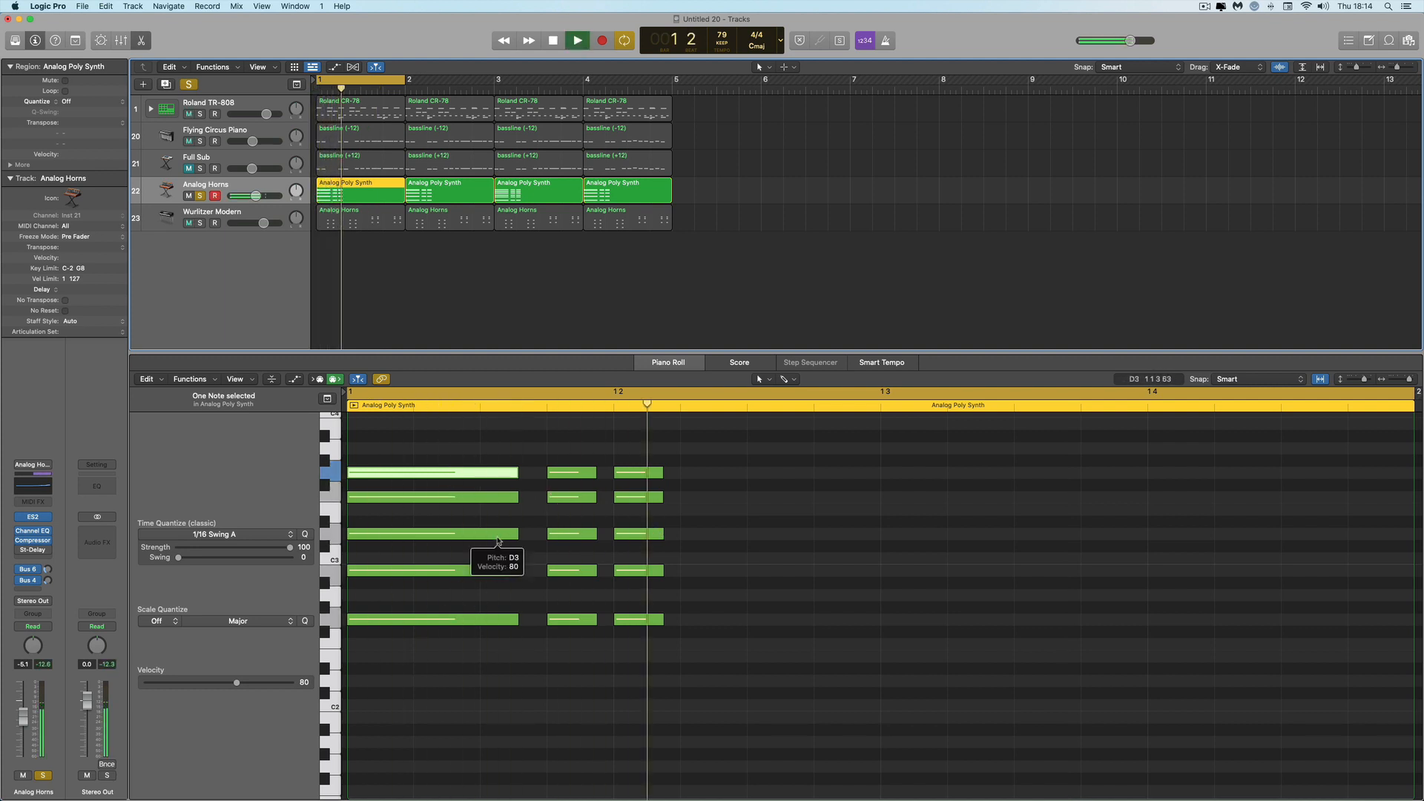
key(space)
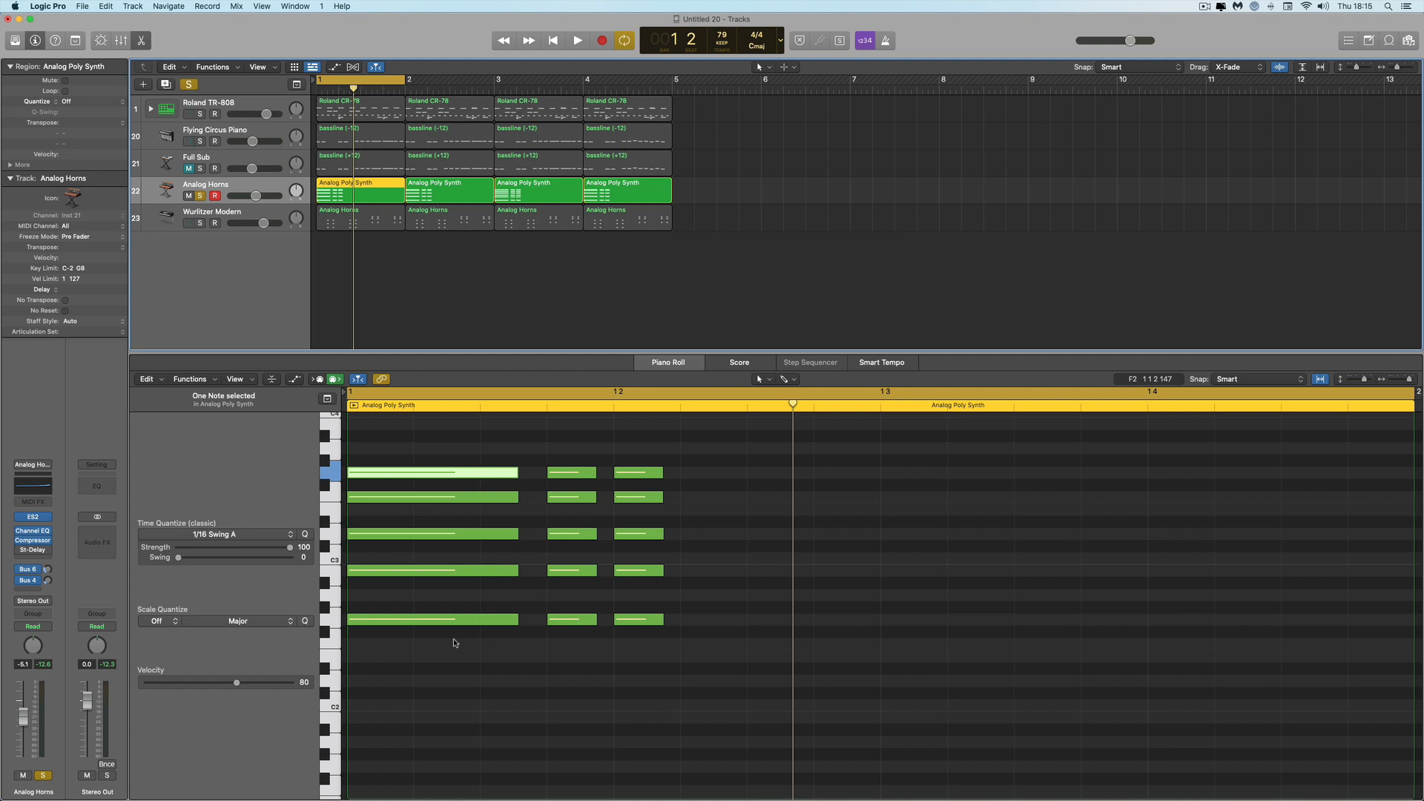
key(space)
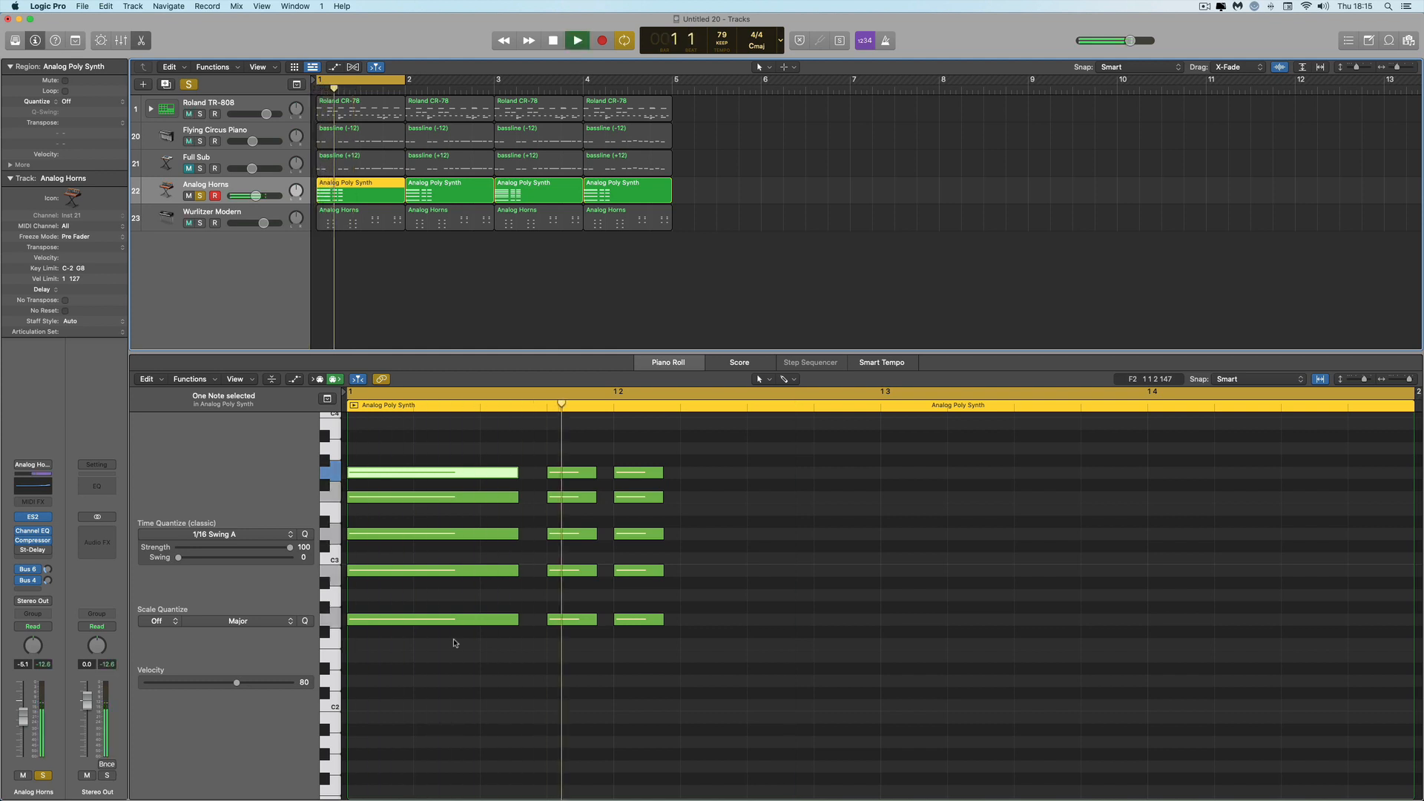
key(space)
Show region automation for Modulation, add a point at the region's start, and raise it to 120 while listening
click(293, 380)
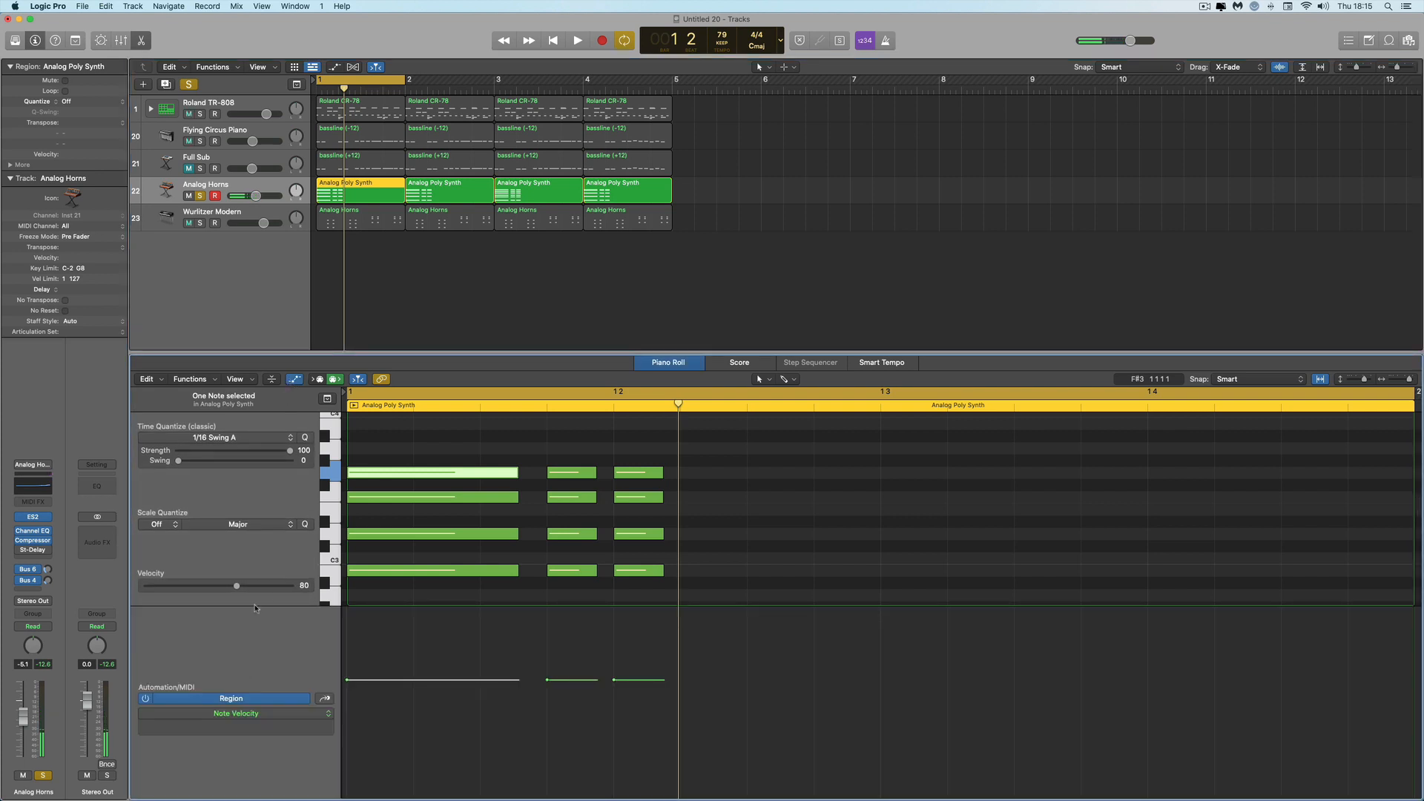
click(253, 716)
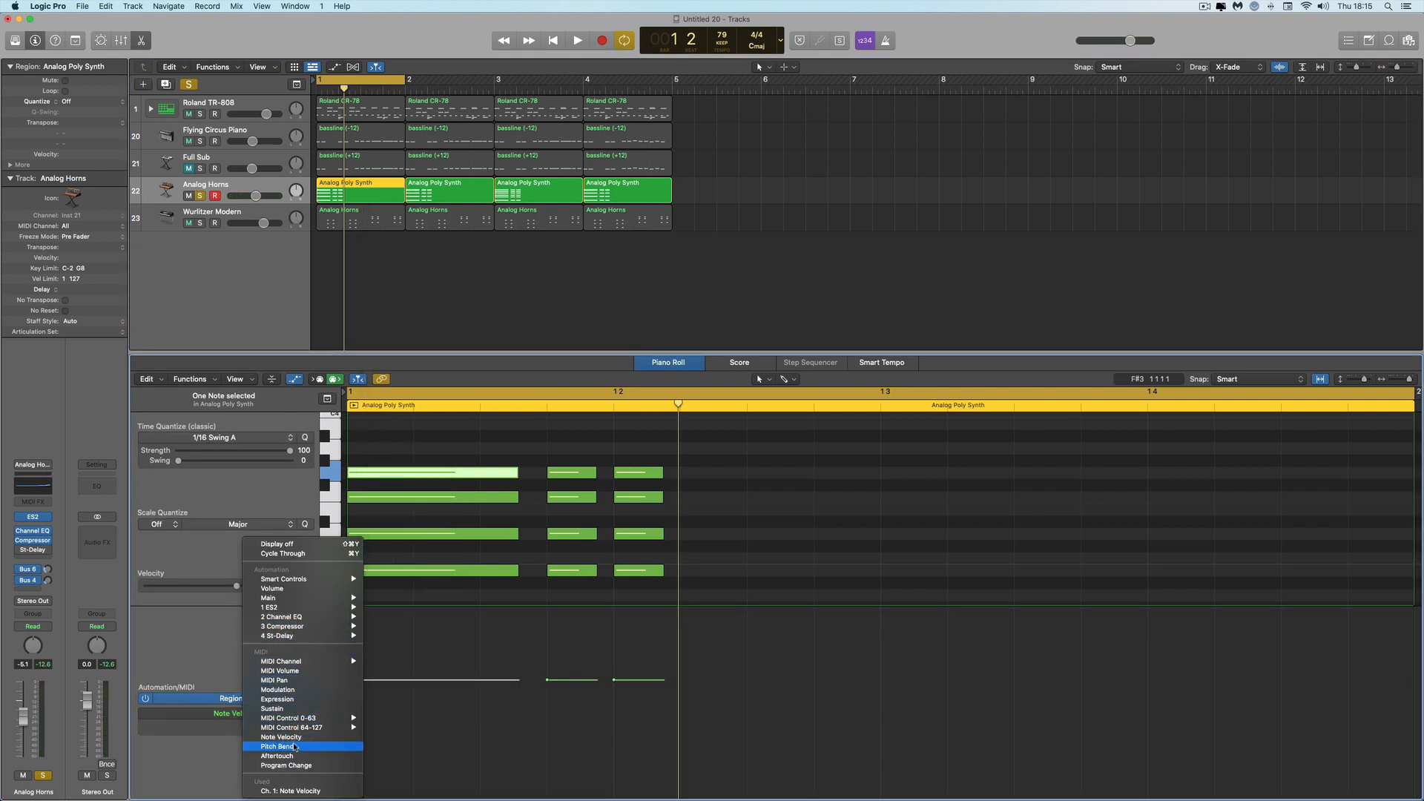
click(289, 690)
drag(352, 658, 344, 647)
key(space)
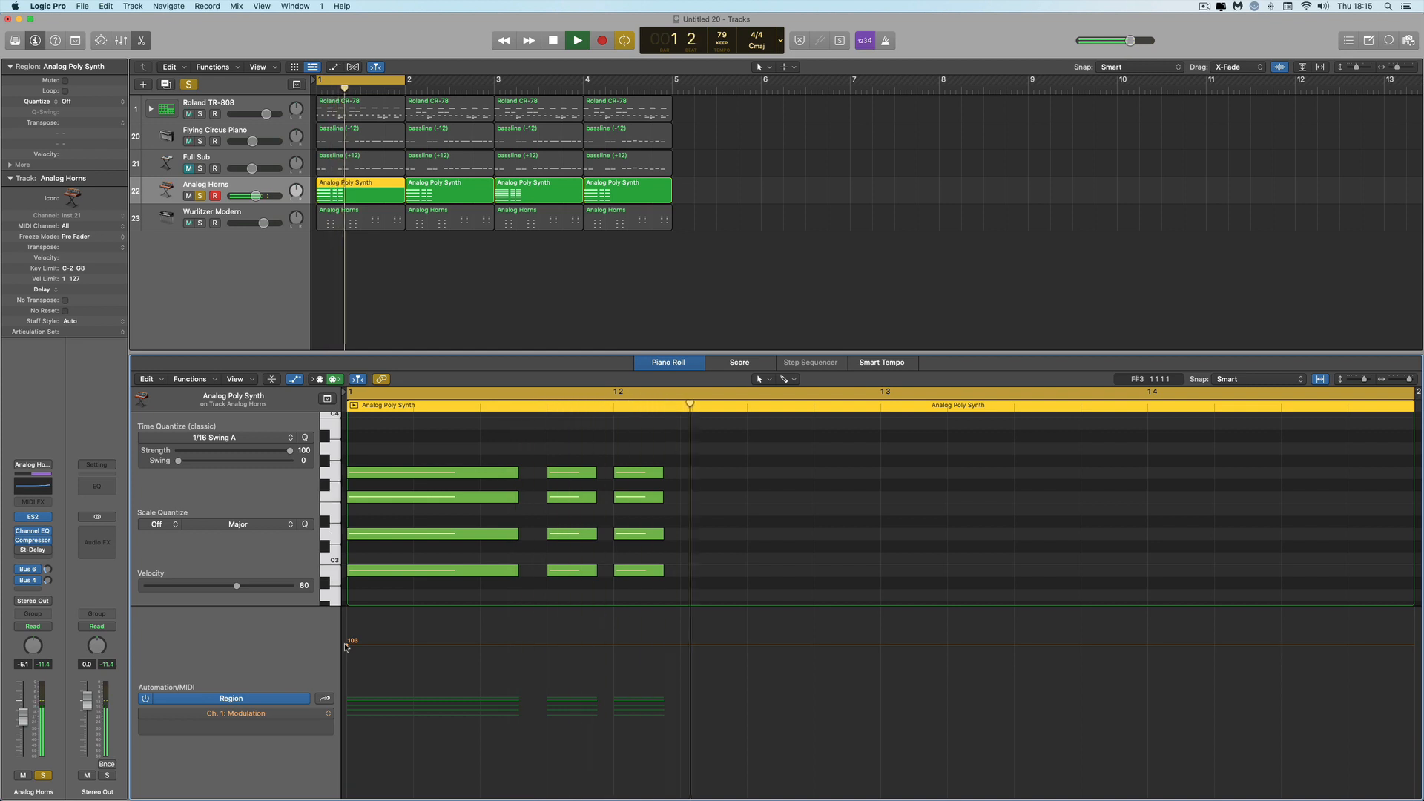
drag(346, 647, 345, 620)
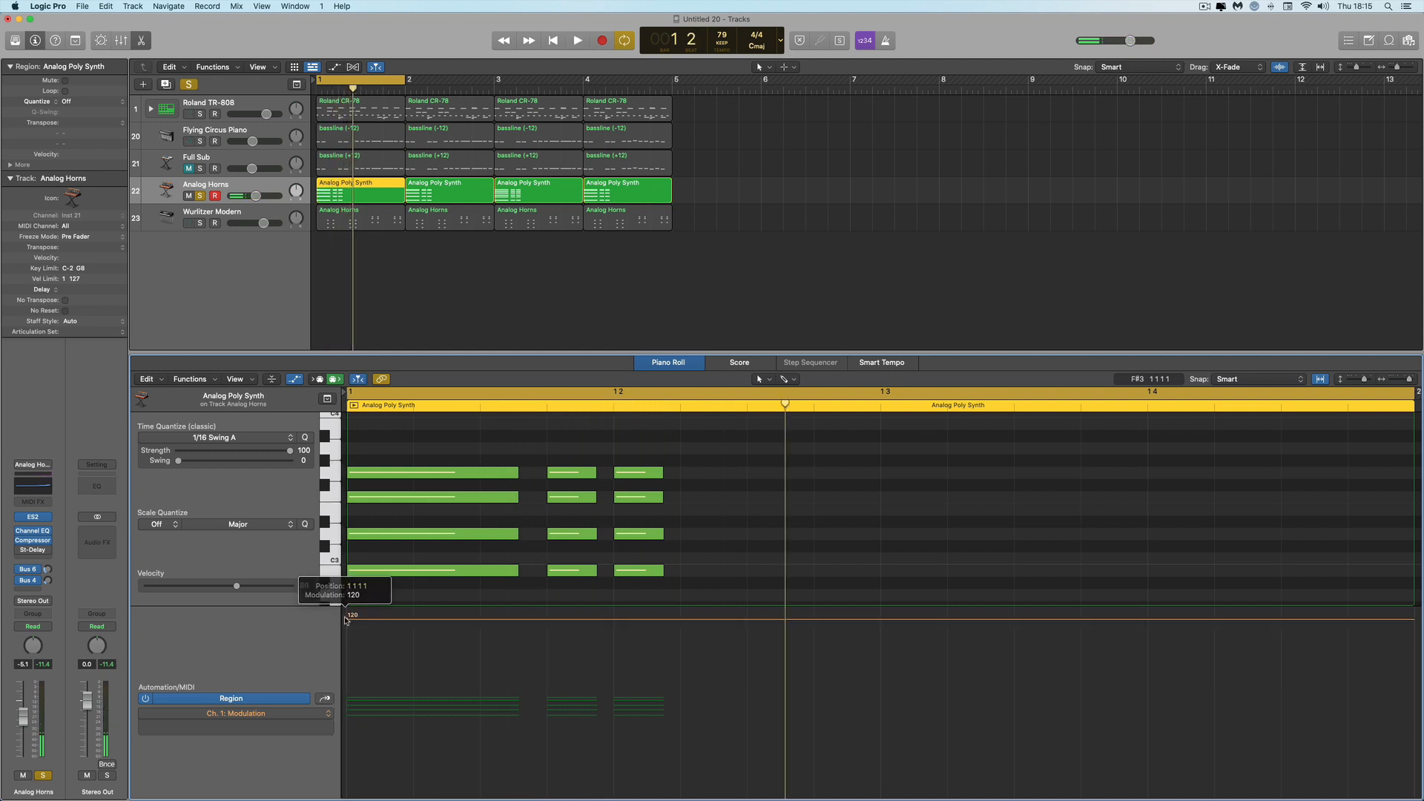
key(space)
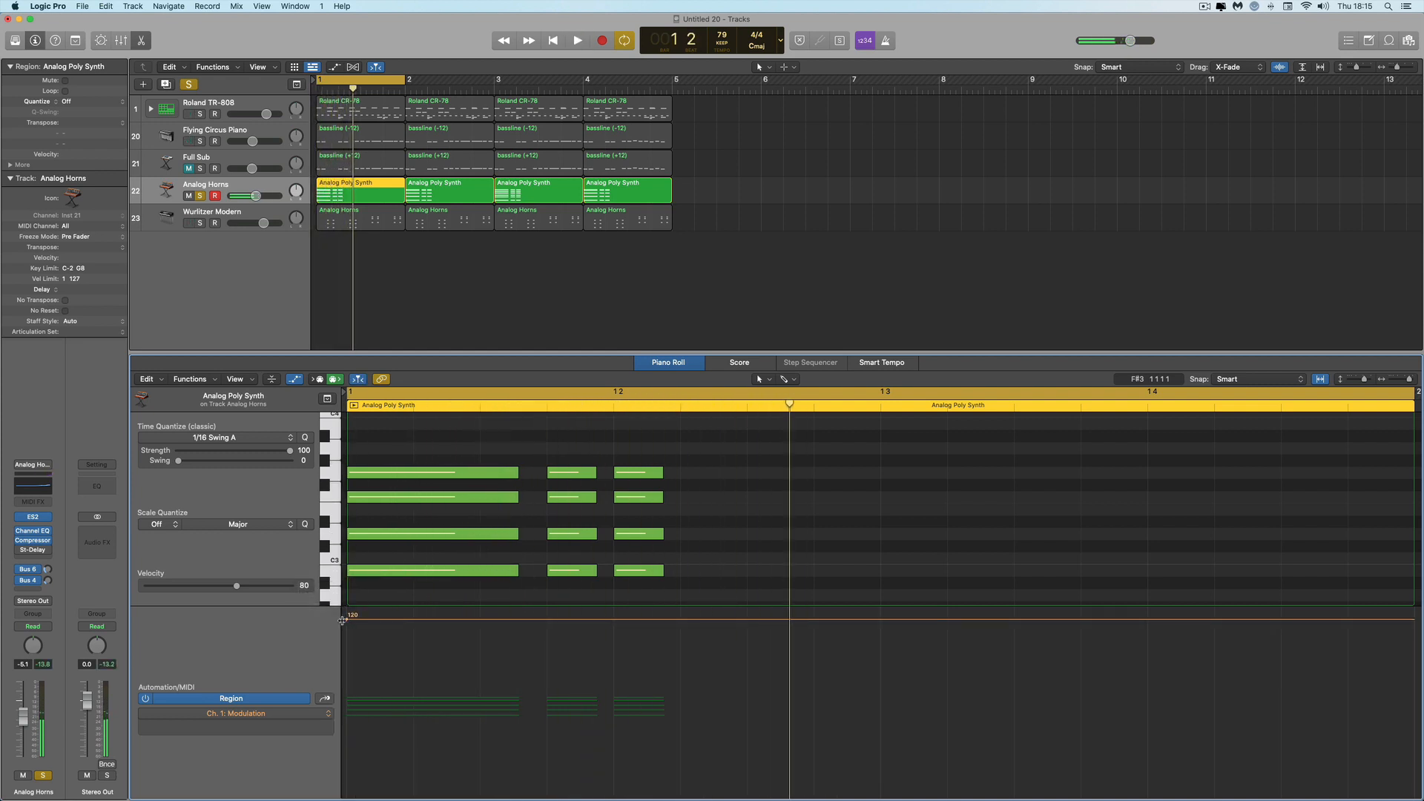
Delete the modulation point at the region's start and play the chords without it
drag(348, 622, 347, 619)
double_click(346, 621)
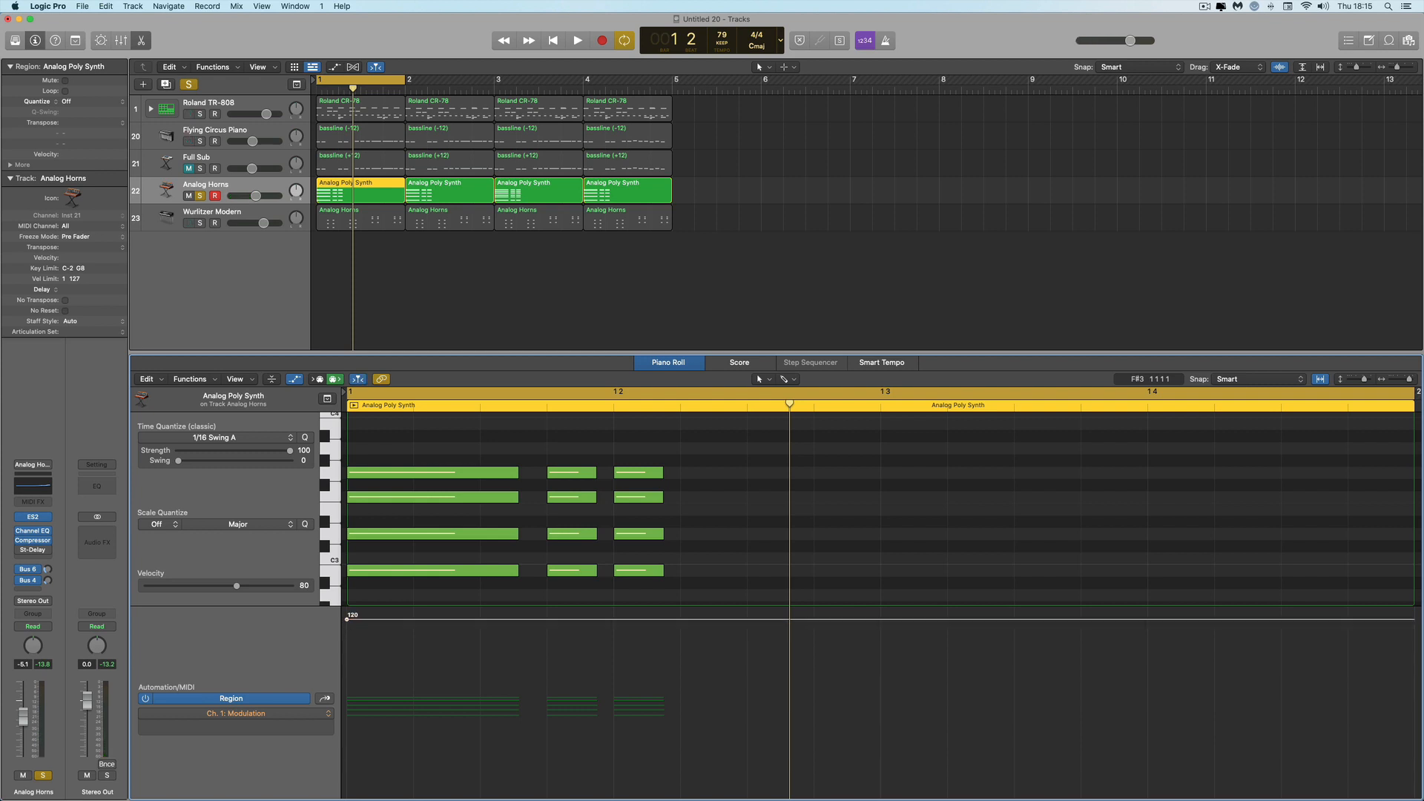
key(space)
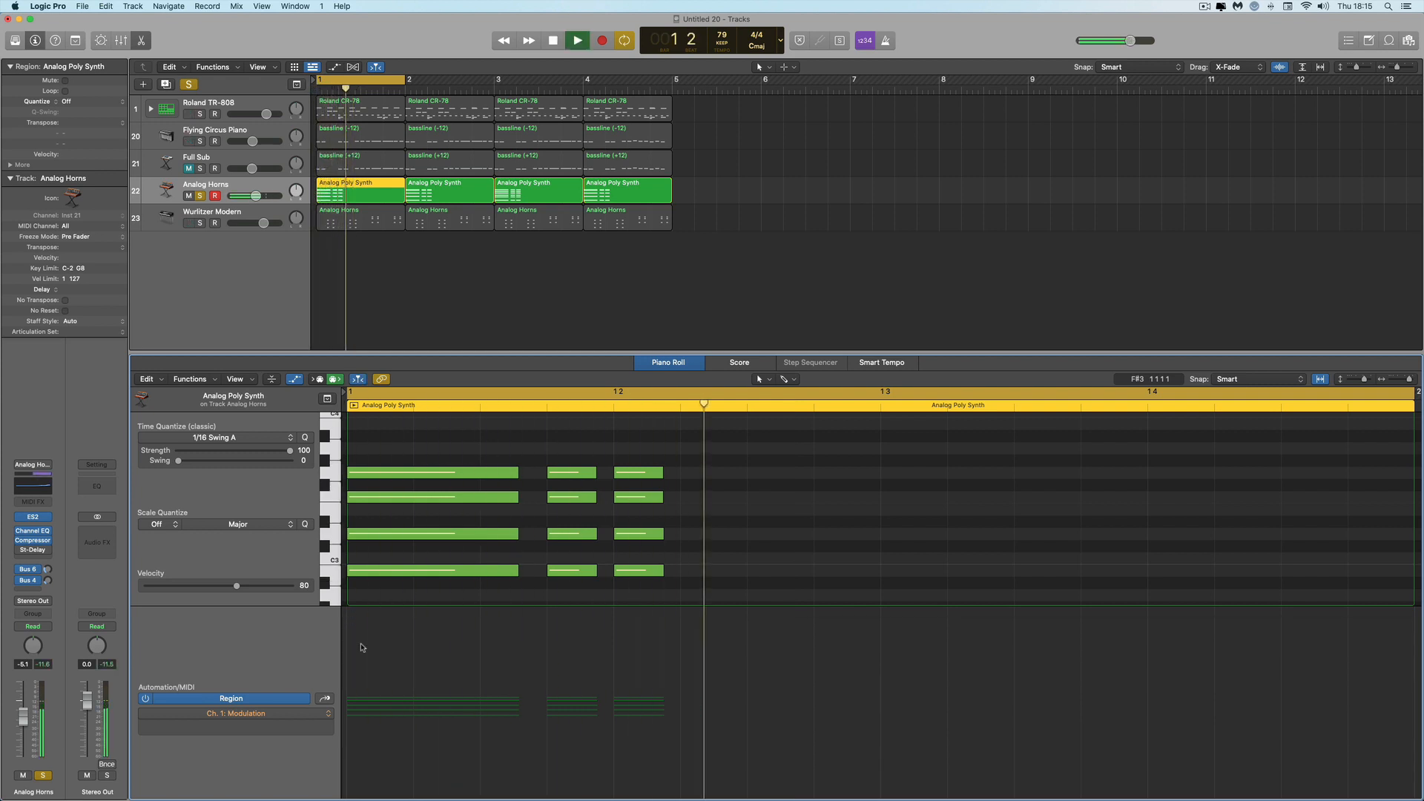
key(space)
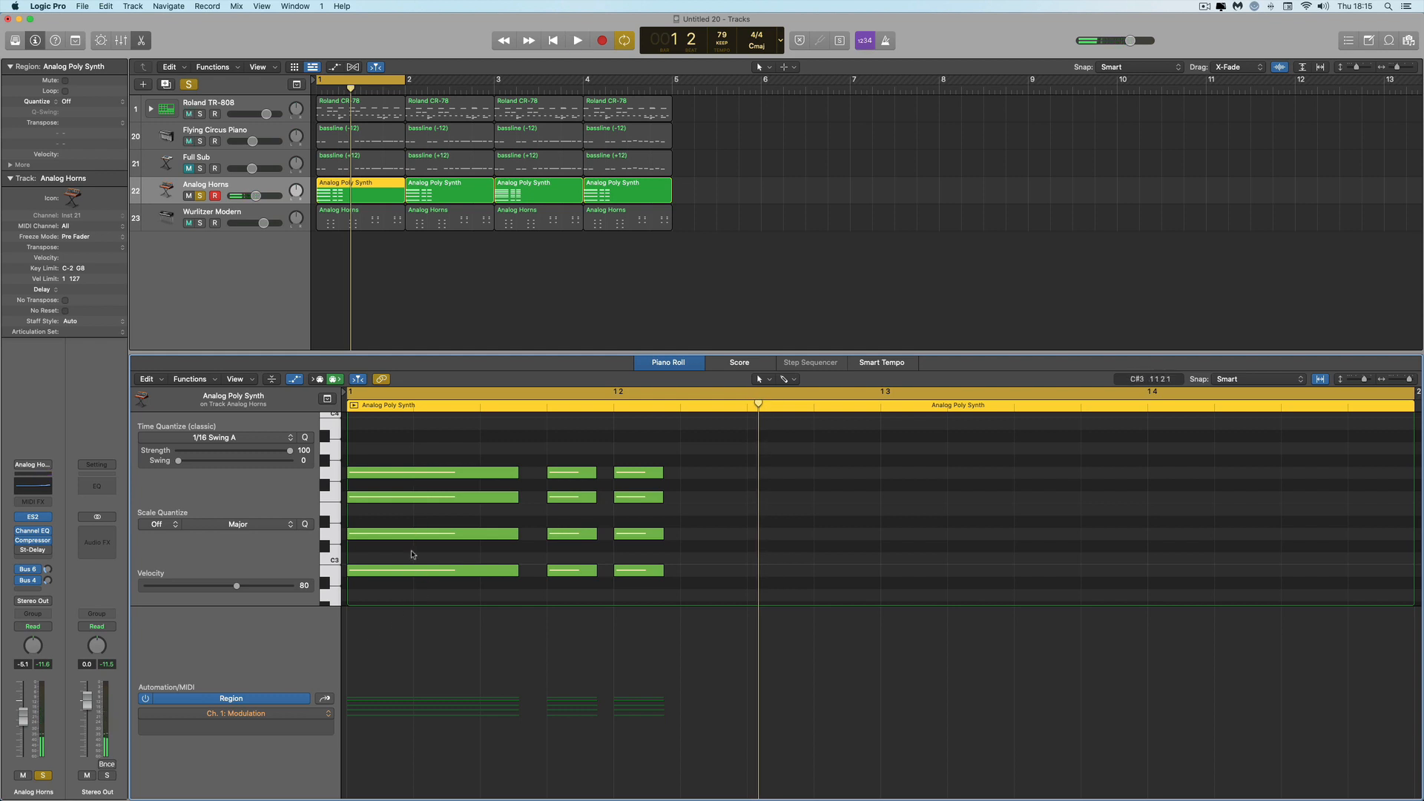
Clear the Analog Horns solo so all tracks play, and hide the Piano Roll's automation area
click(189, 86)
click(188, 84)
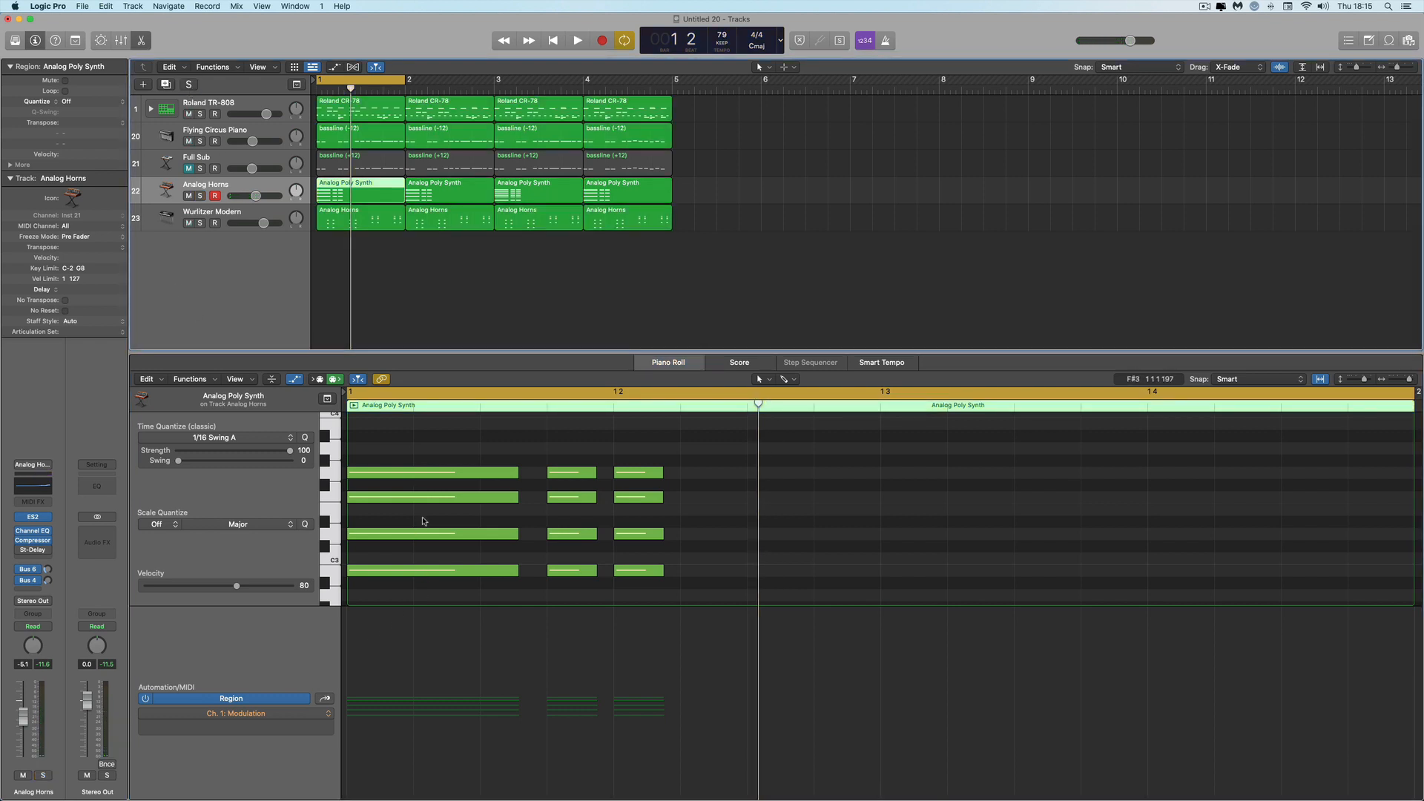
click(295, 379)
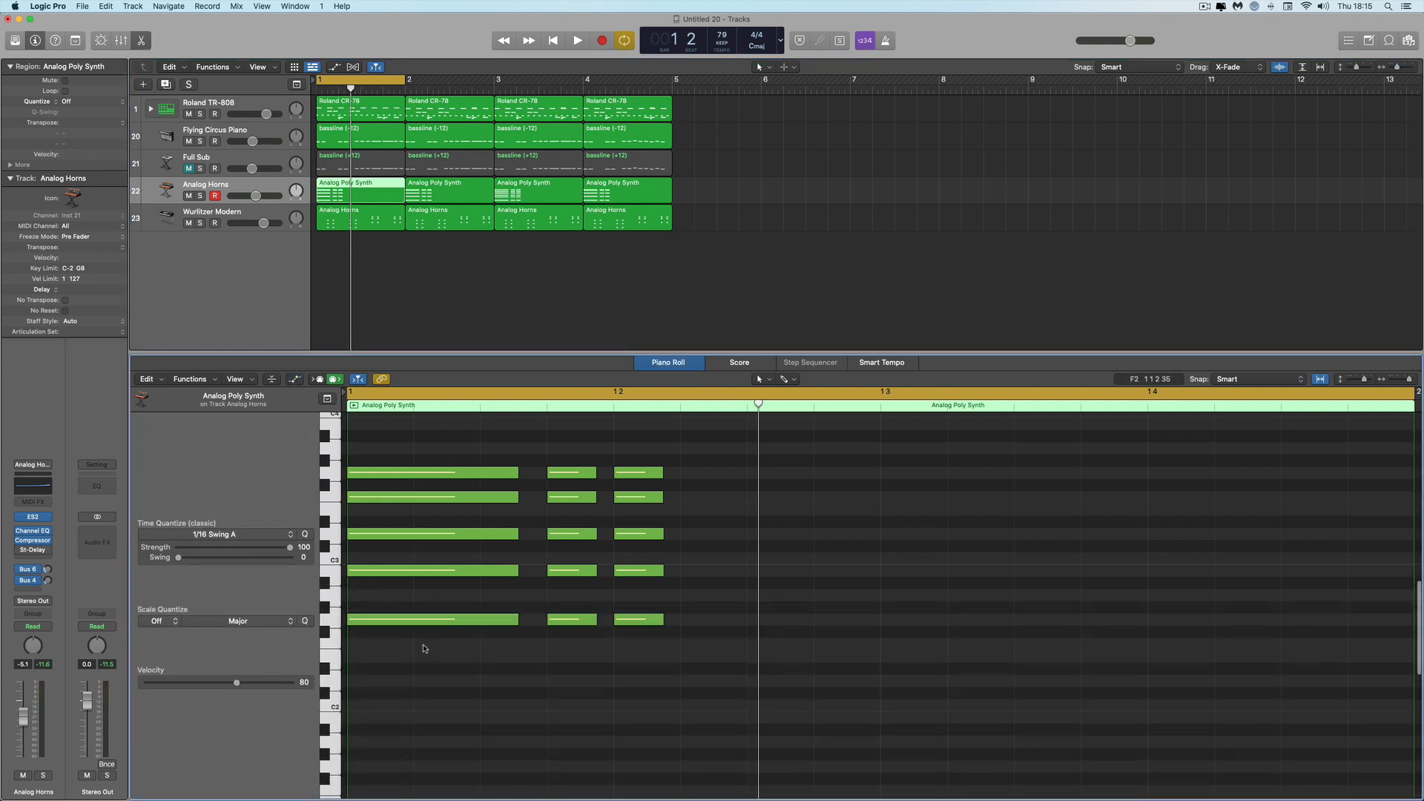
Audition the notes of the opening chord in the first Analog Poly Synth region, and display the third region's notes
drag(423, 649, 427, 538)
click(427, 498)
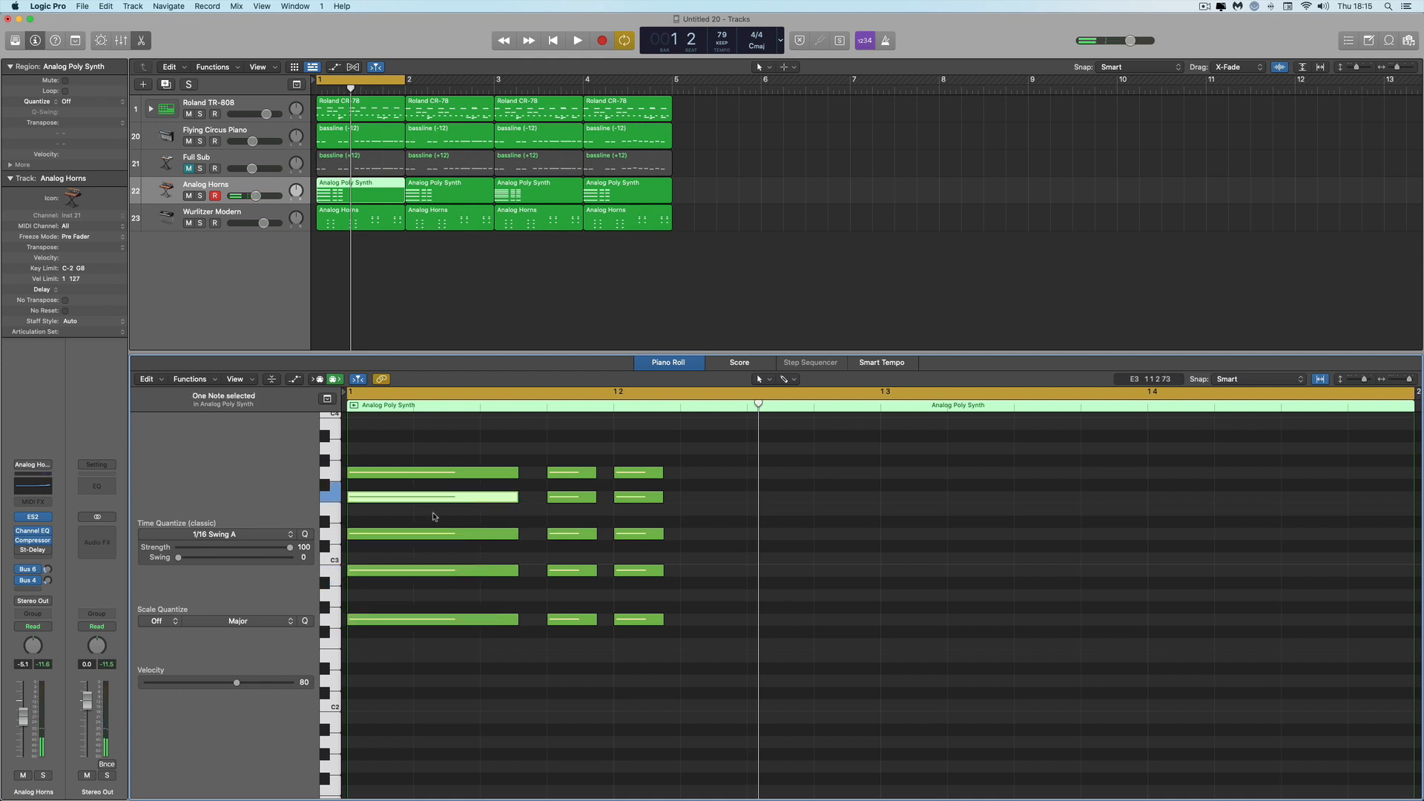
scroll(435, 523, right, 1)
scroll(436, 523, left, 1)
click(430, 475)
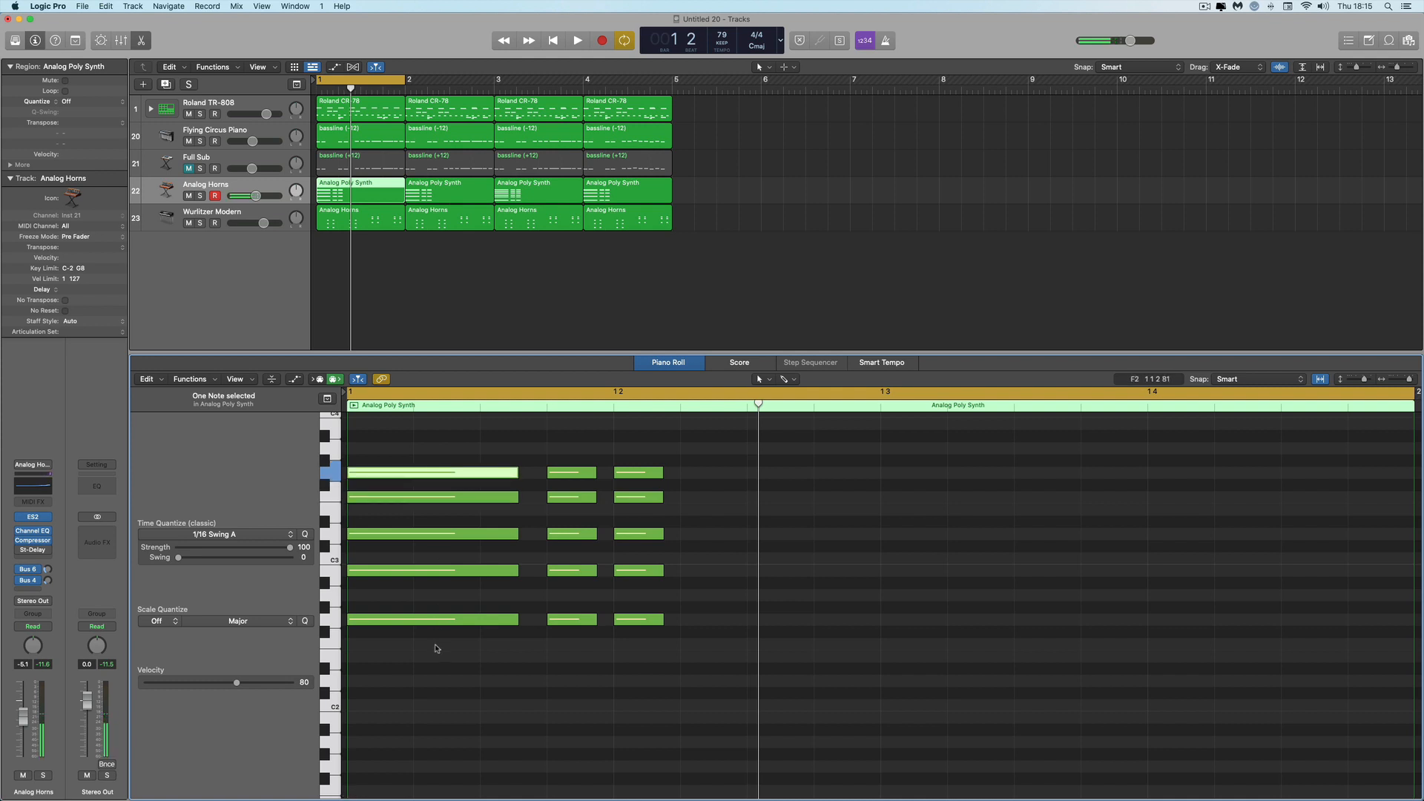
drag(435, 645, 438, 469)
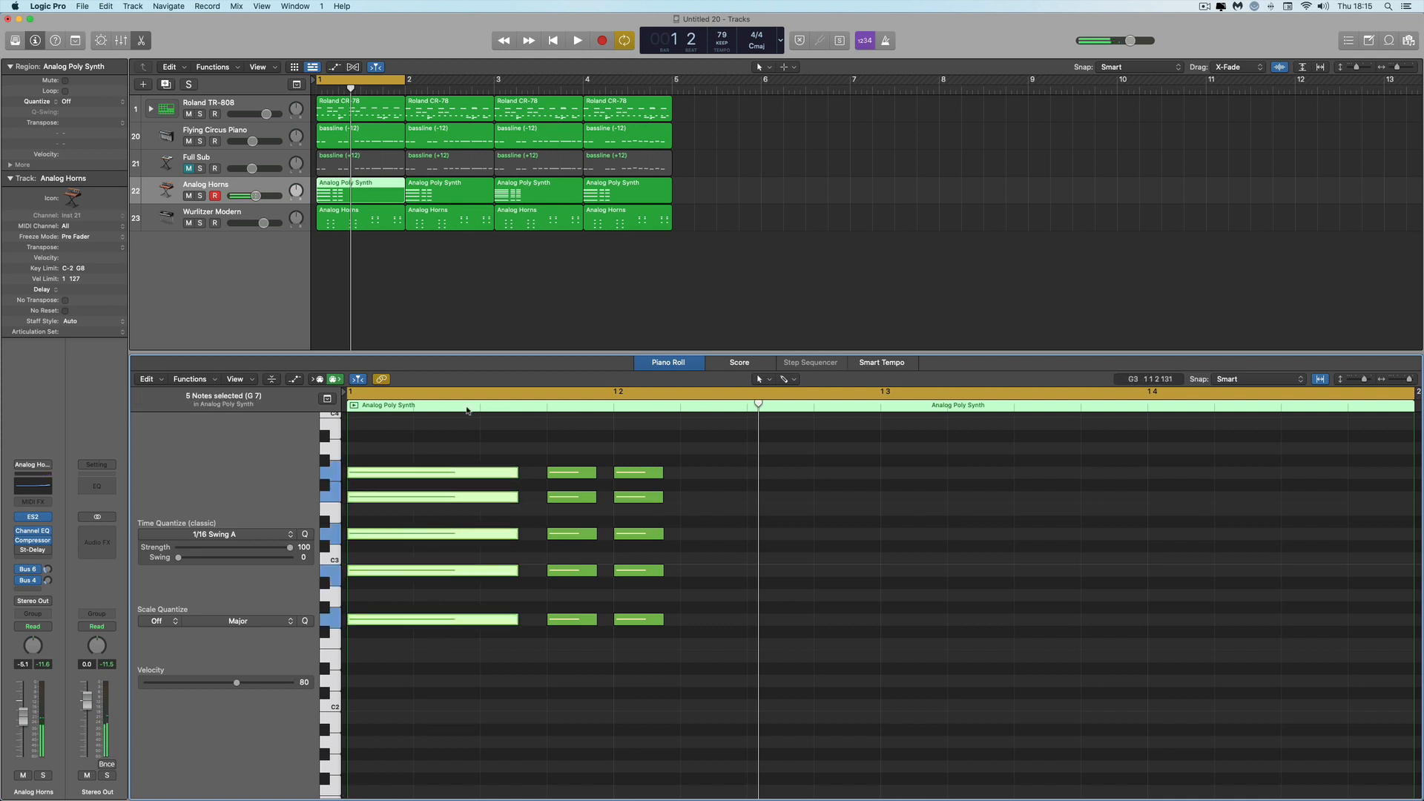
click(521, 202)
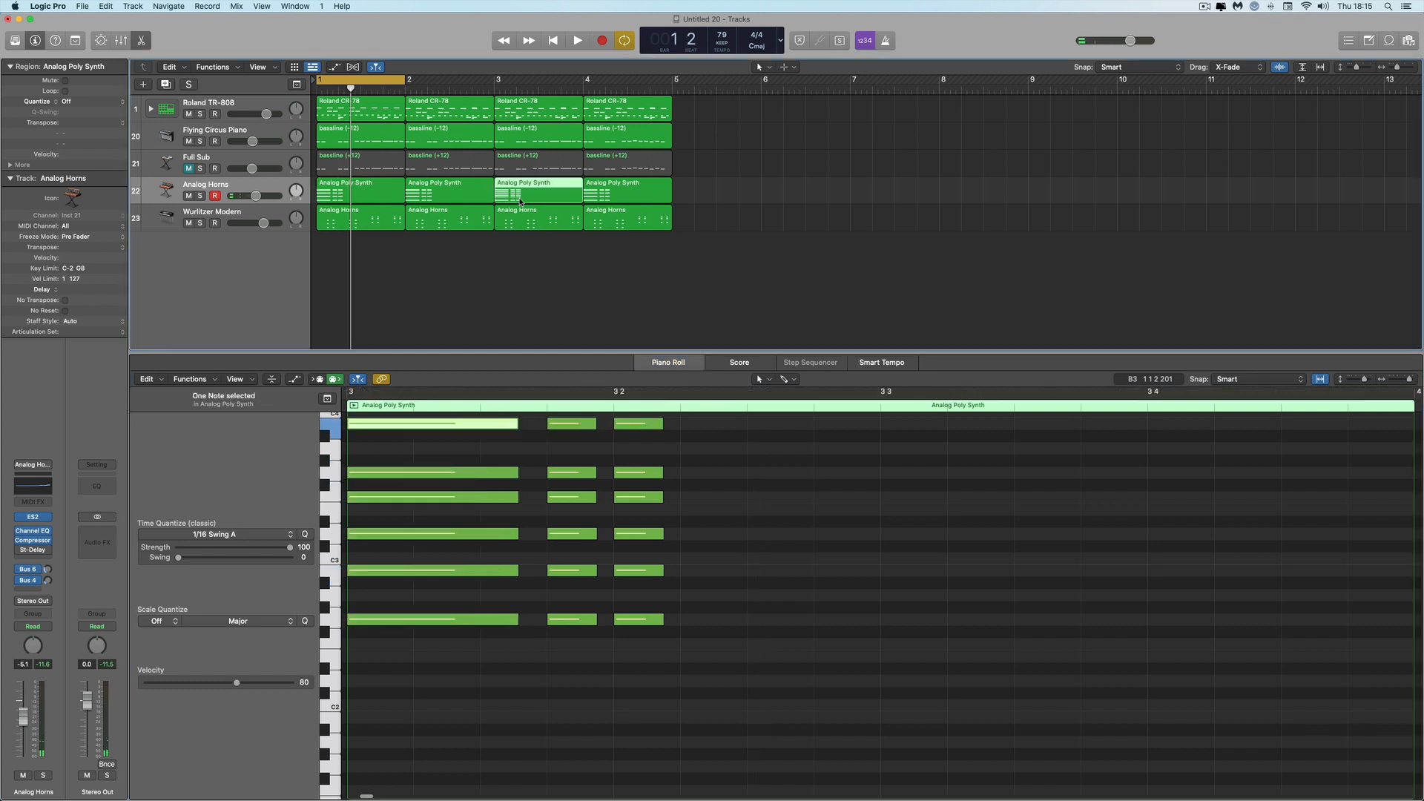
Audition and select the stacked notes of the opening chord in the third Analog Poly Synth region
scroll(638, 586, left, 1)
scroll(641, 574, left, 3)
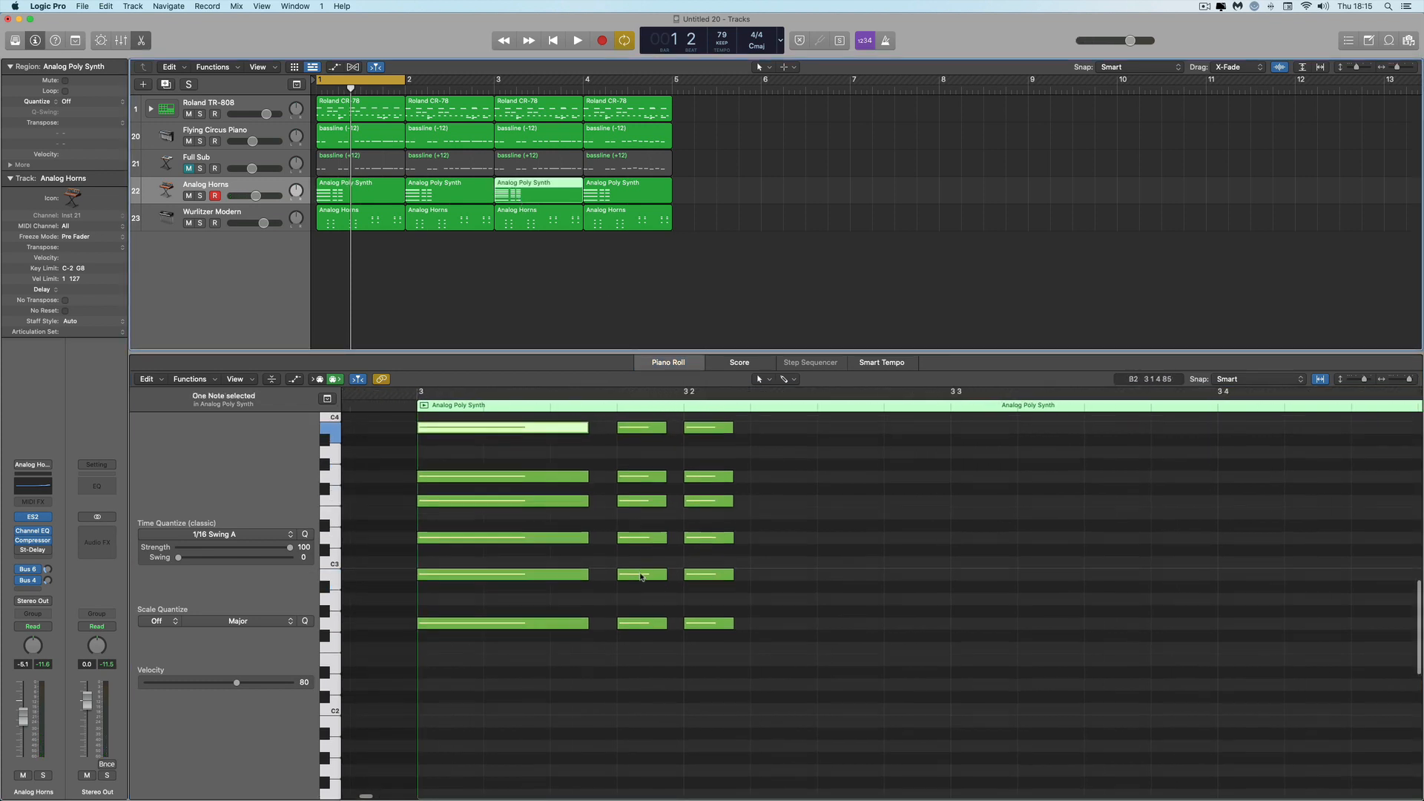
scroll(522, 467, up, 2)
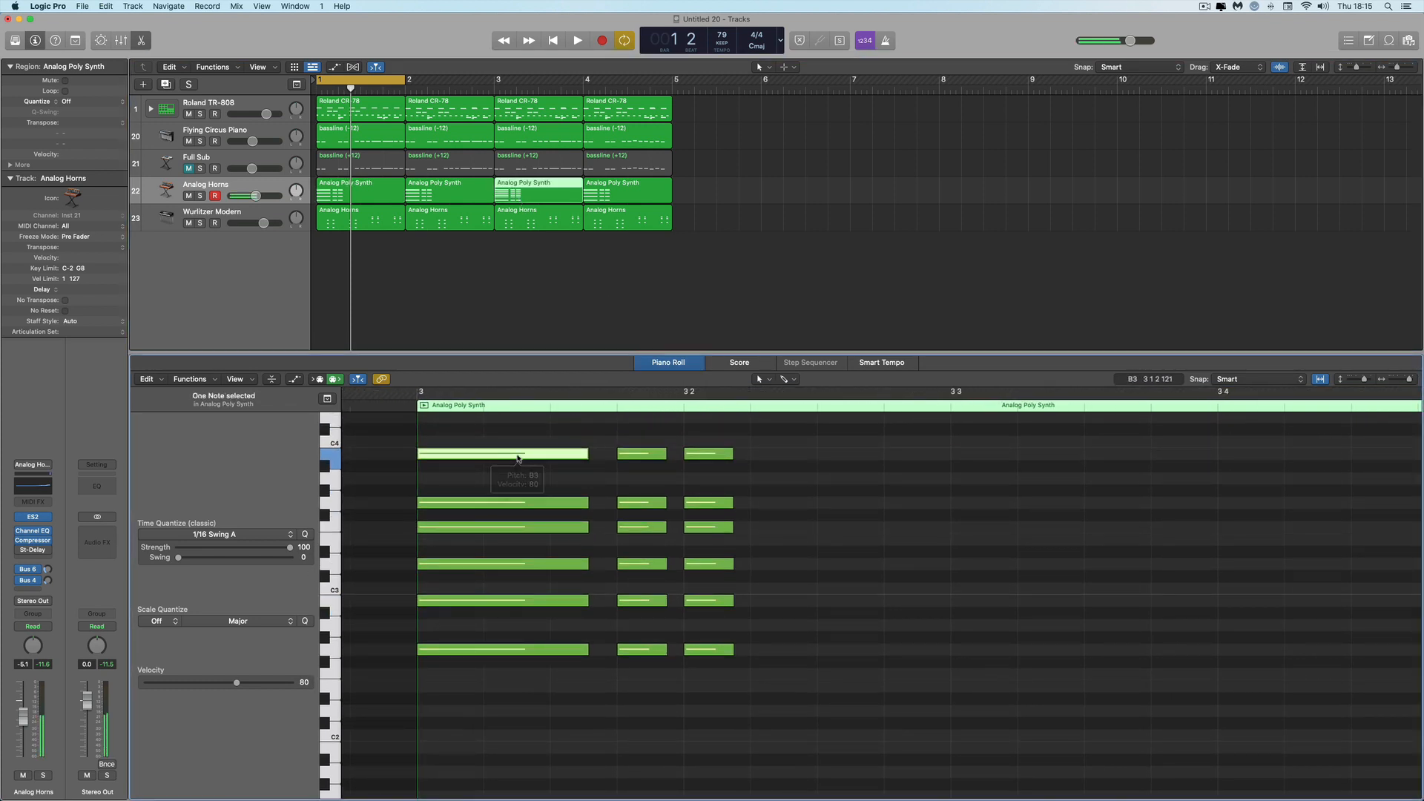
drag(505, 674, 509, 458)
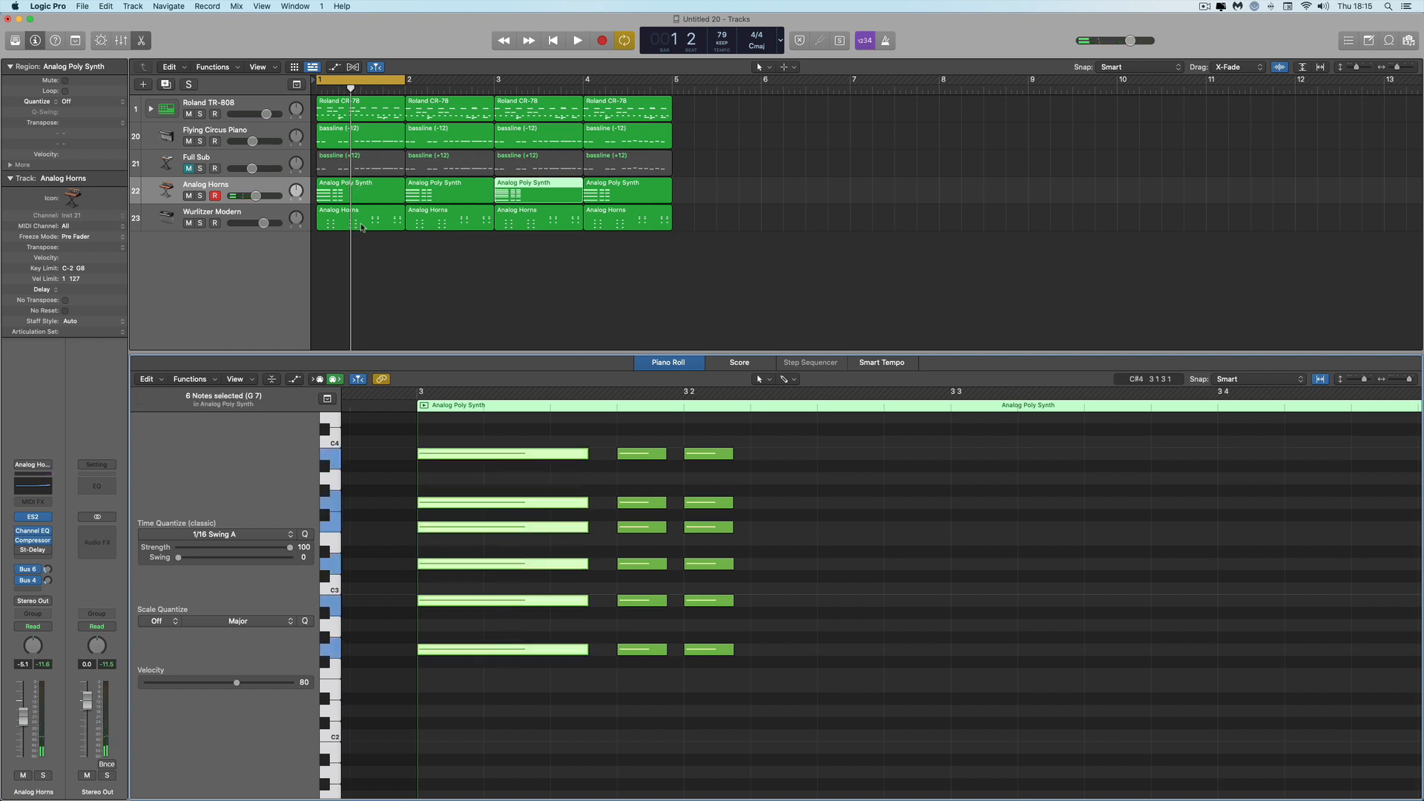
Solo Analog Horns and display the notes of all four Analog Poly Synth regions together while listening
click(200, 196)
key(space)
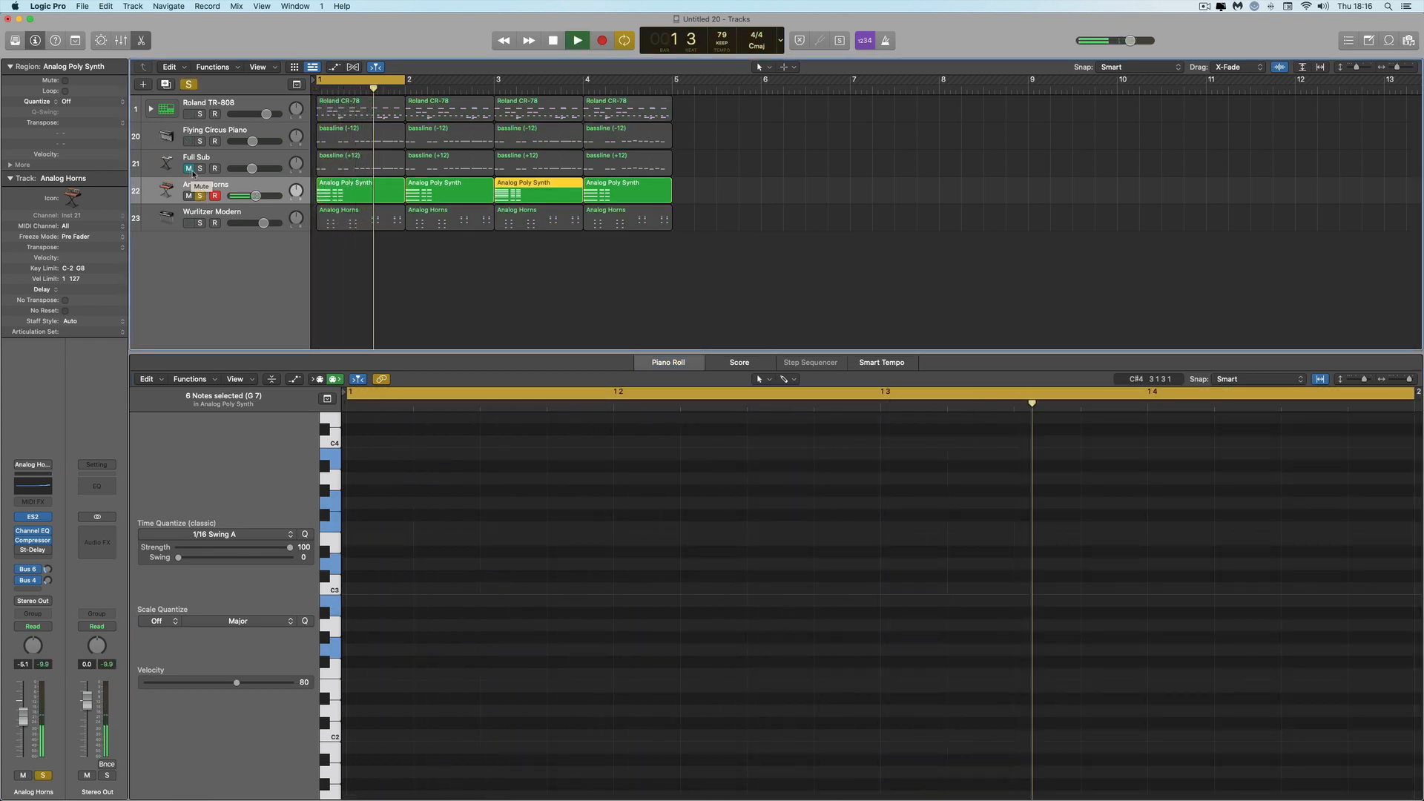
click(702, 196)
drag(701, 196, 370, 198)
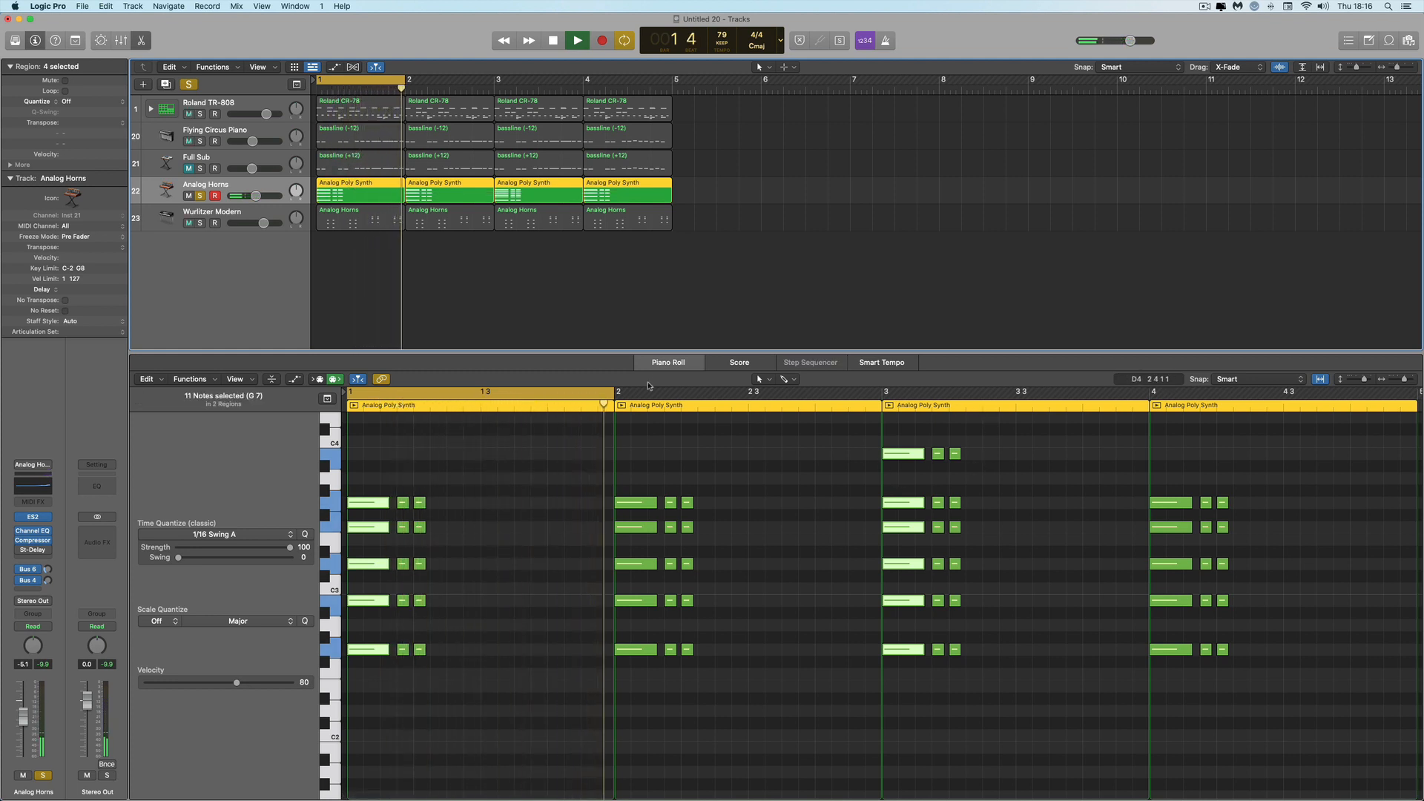
key(space)
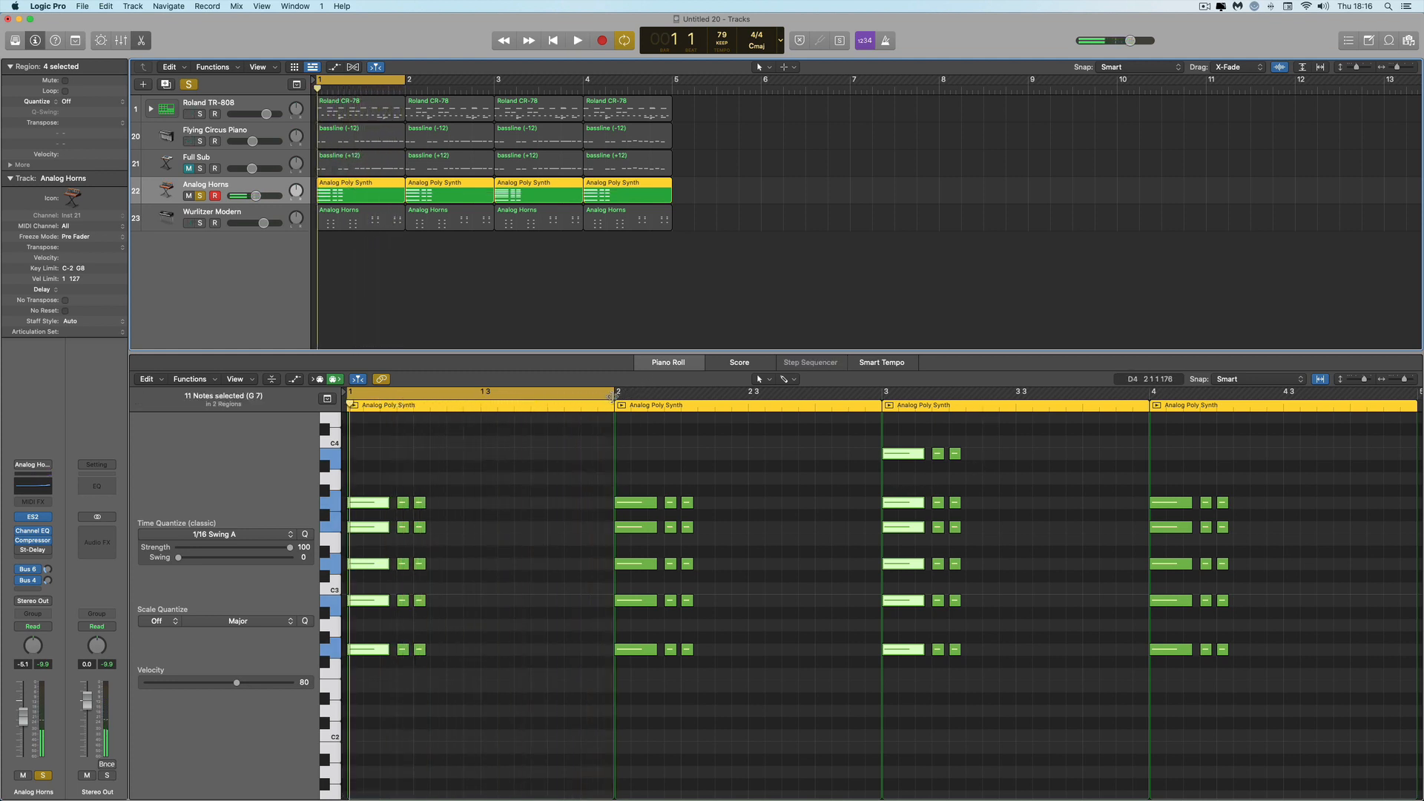
Extend the cycle range across all four bars, play the soloed Analog Horns chords, and clear the solo
drag(614, 395, 1414, 450)
key(space)
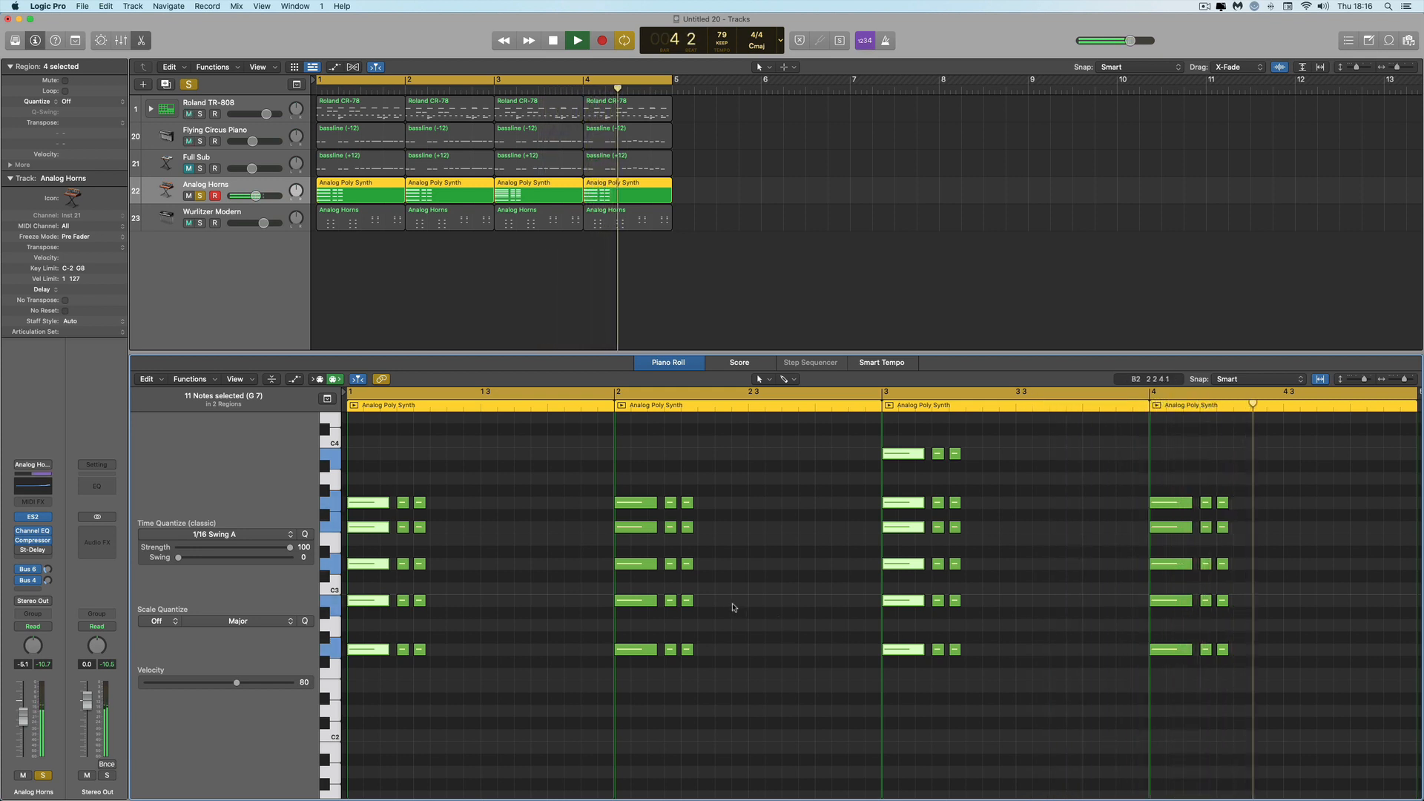
key(space)
click(199, 196)
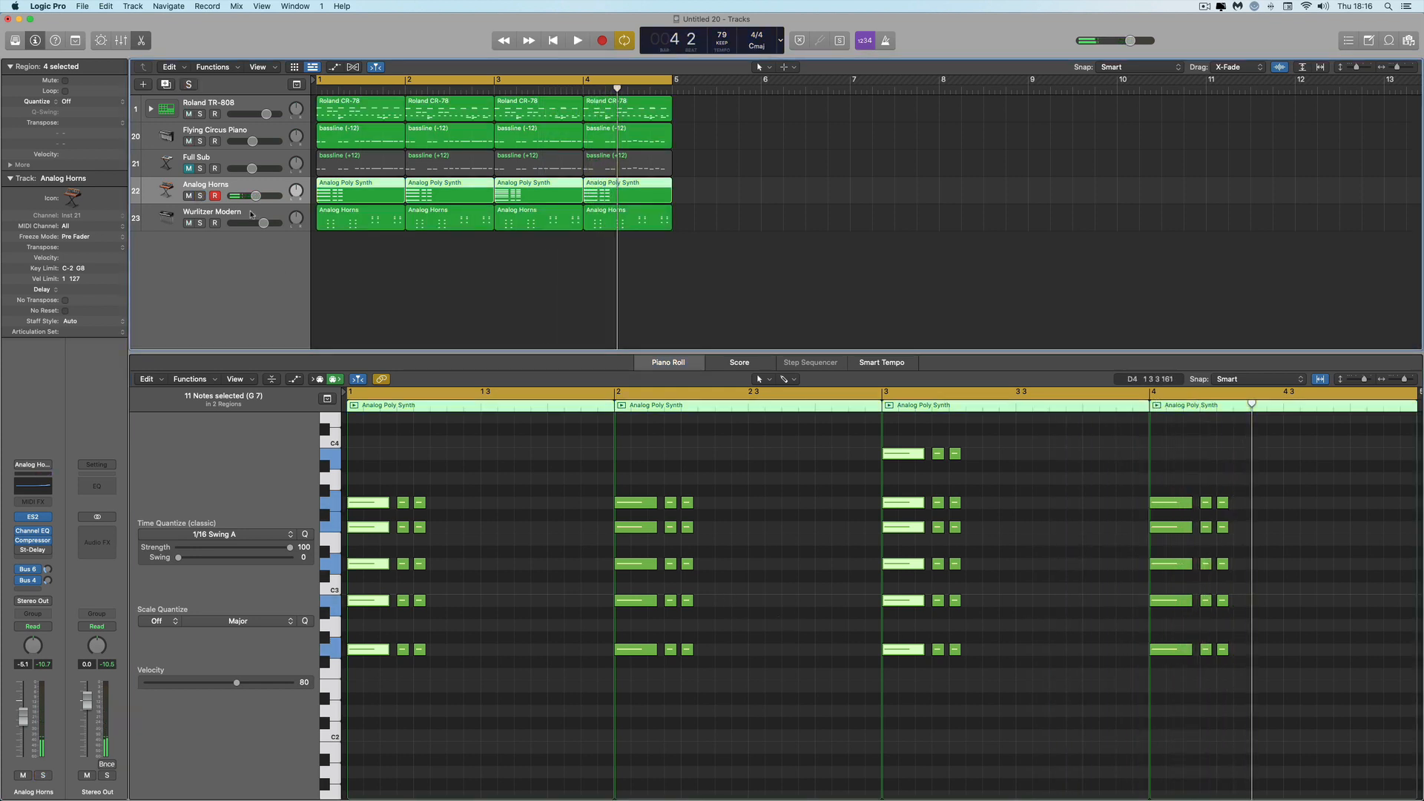
Show the Wurlitzer Modern track's Vintage Electric Piano settings, and close the instrument window
click(254, 215)
click(46, 525)
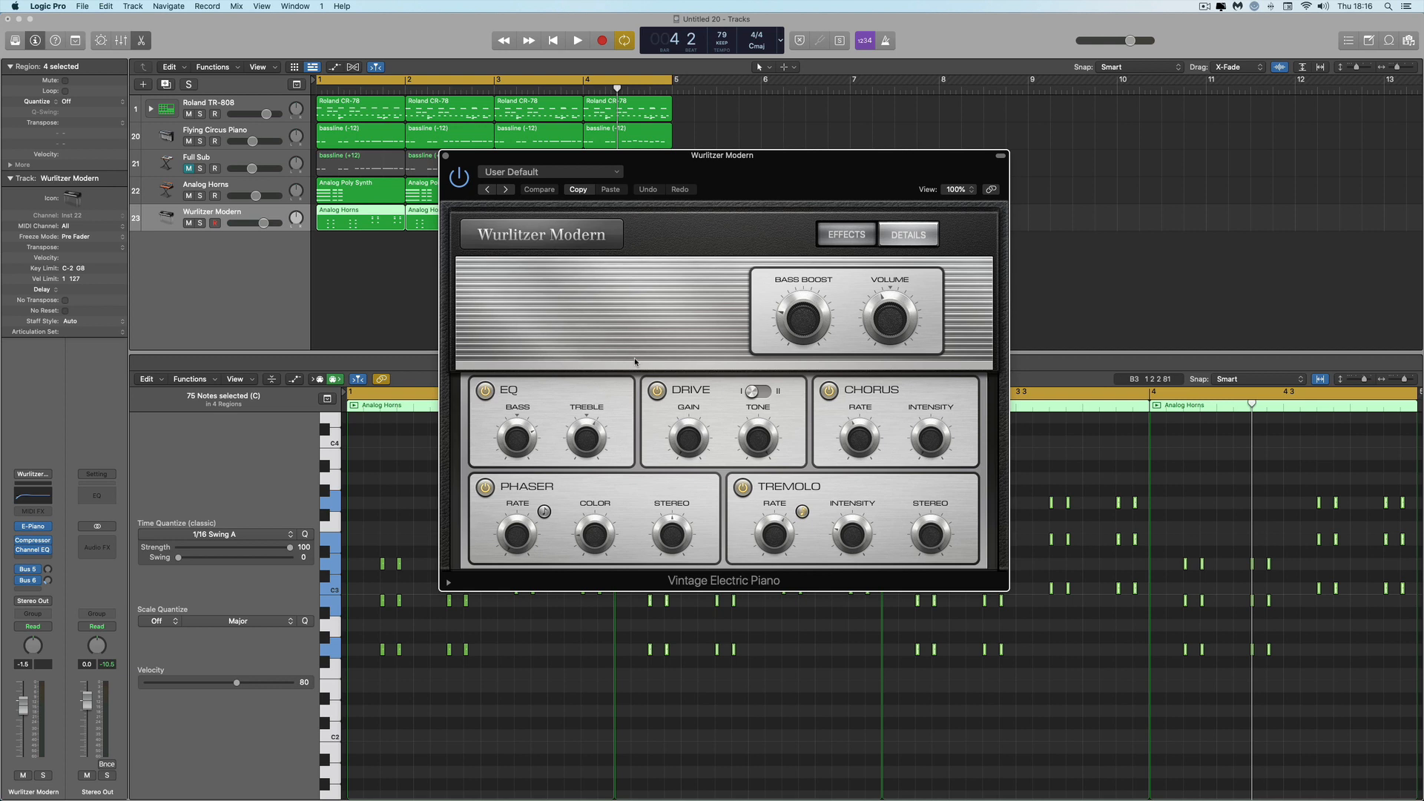
click(446, 157)
Solo the Wurlitzer Modern track and listen to its offbeat chord pattern from the start
click(200, 223)
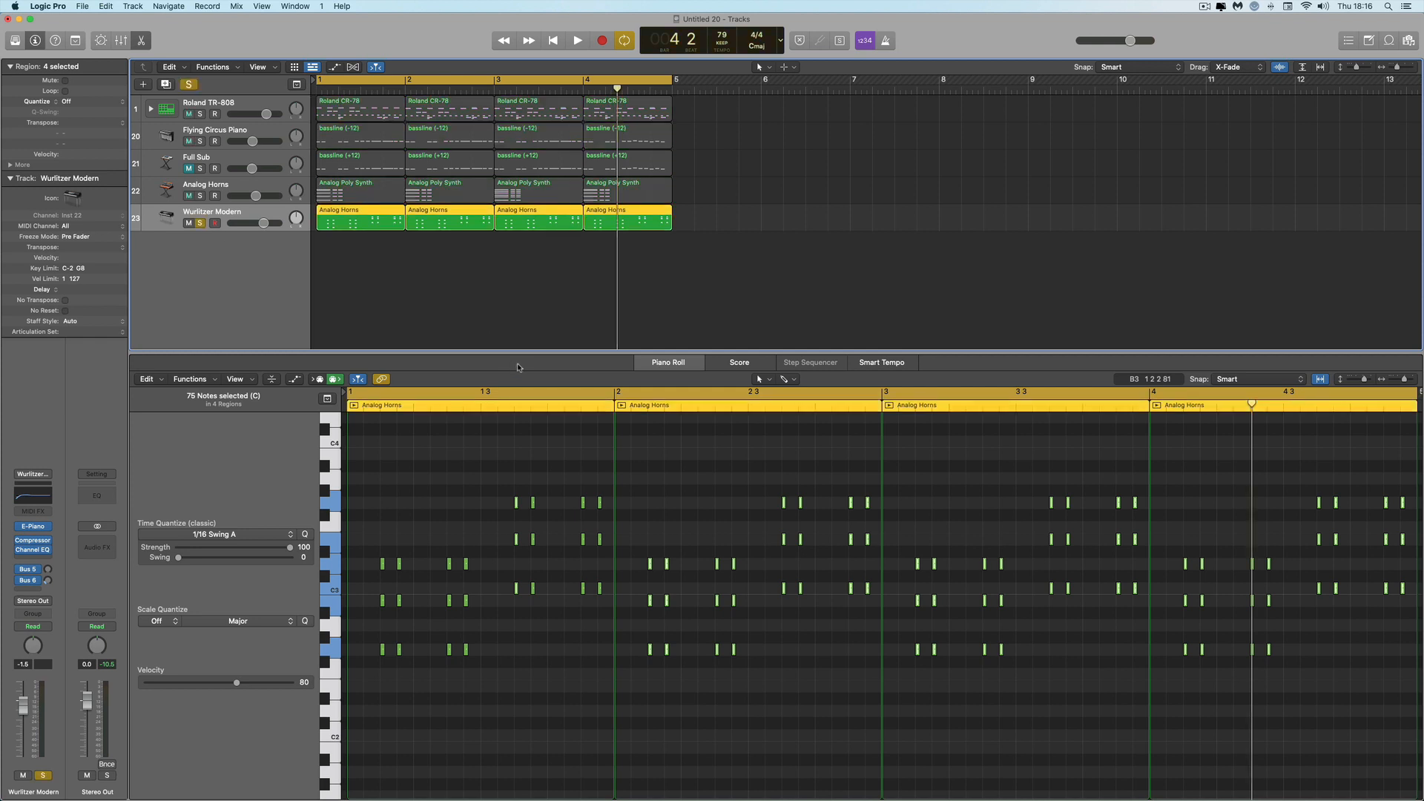
key(space)
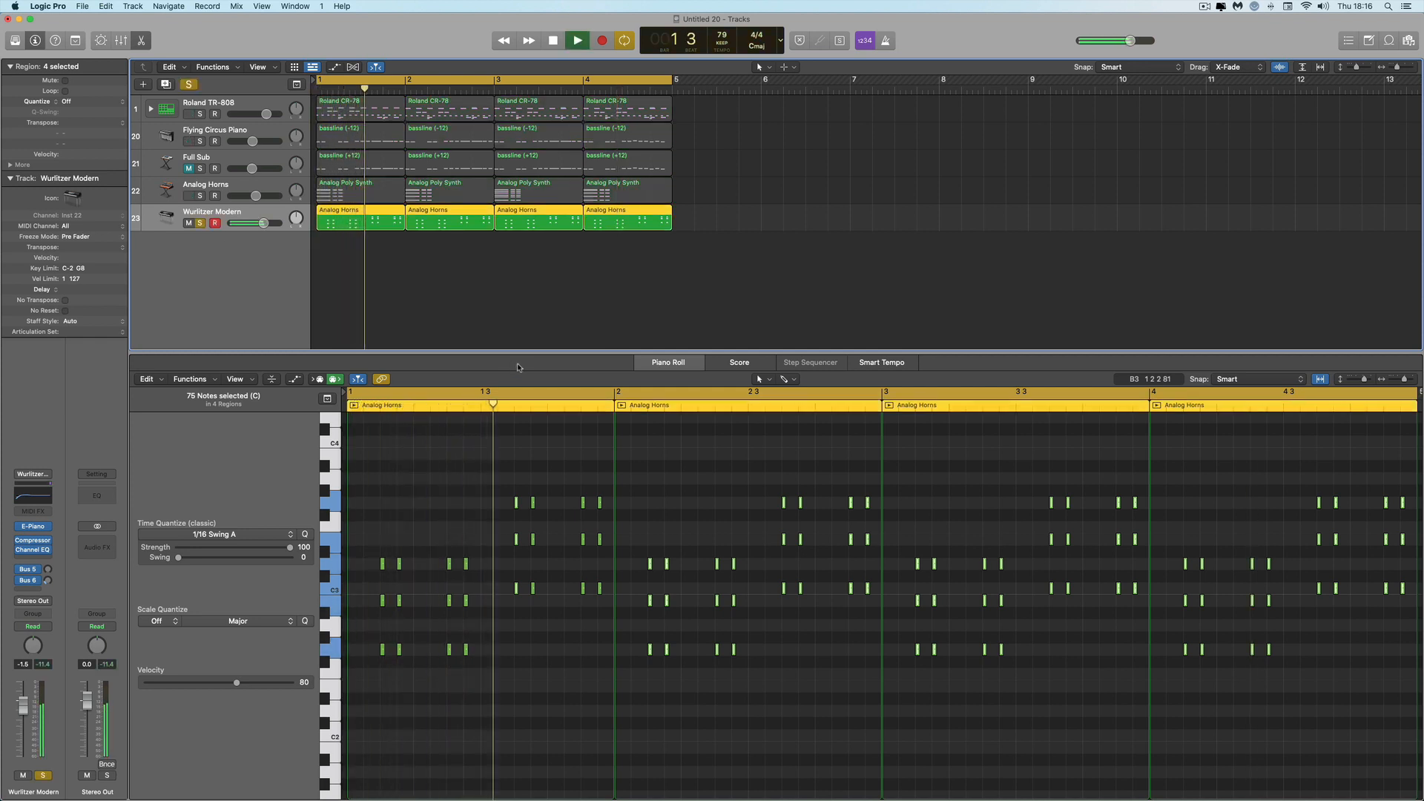
key(space)
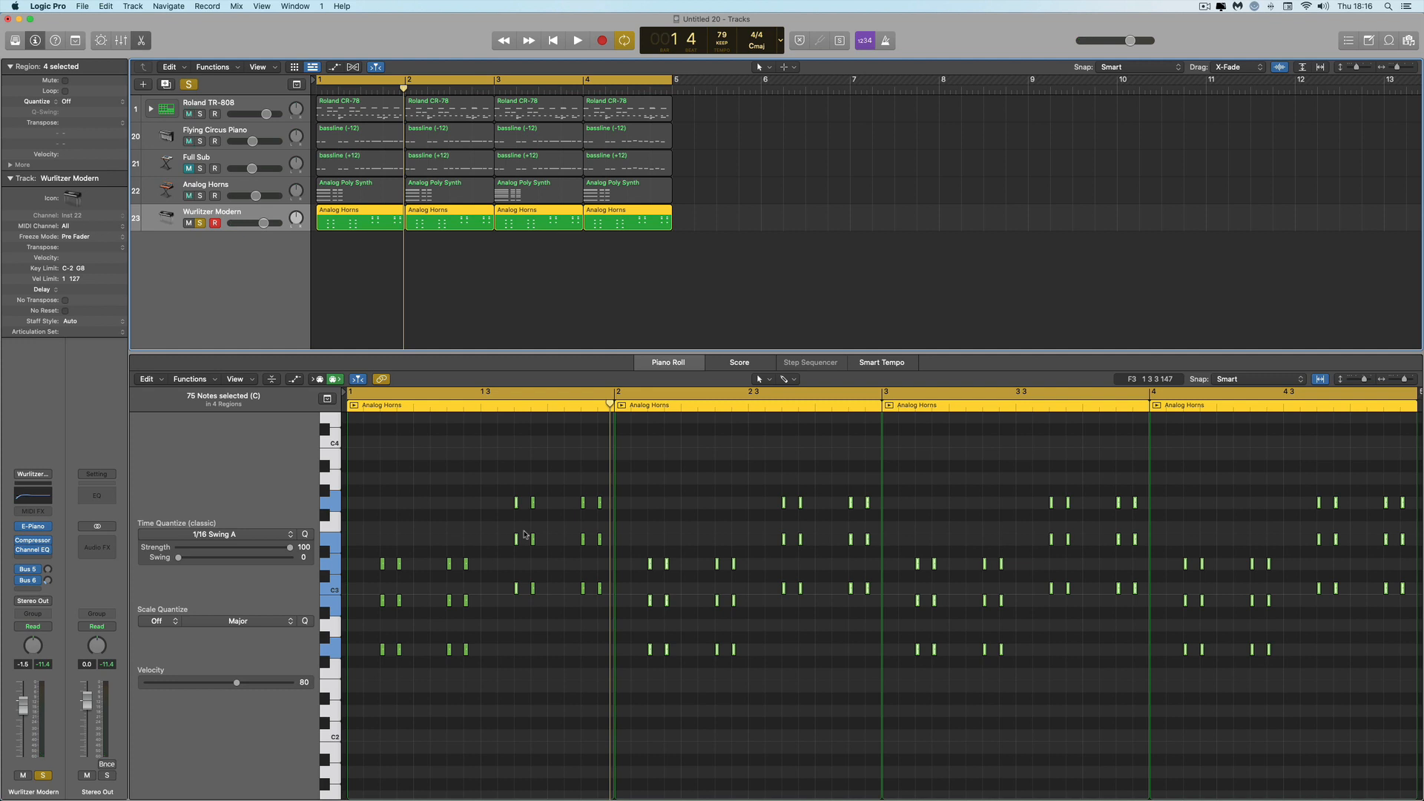
key(space)
key(space)
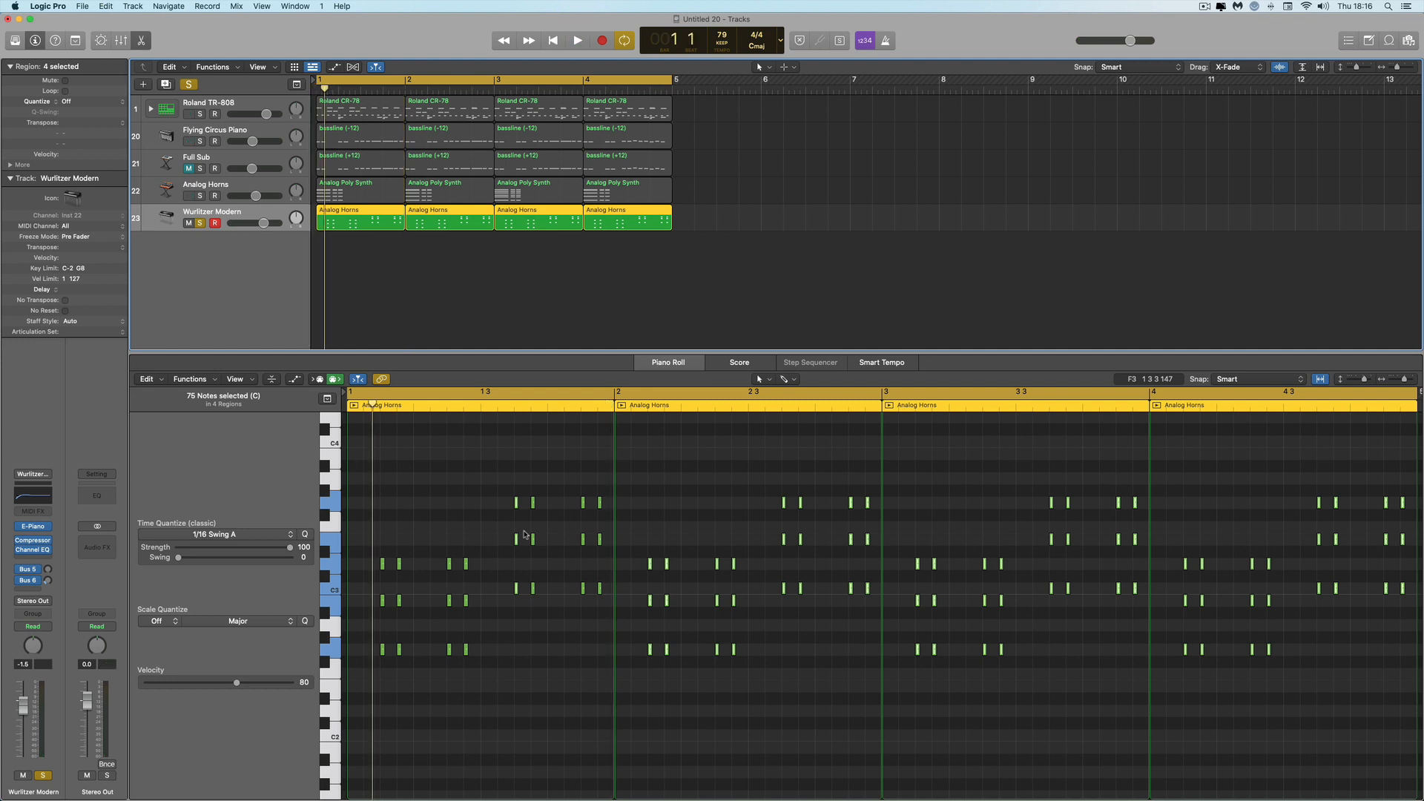
key(space)
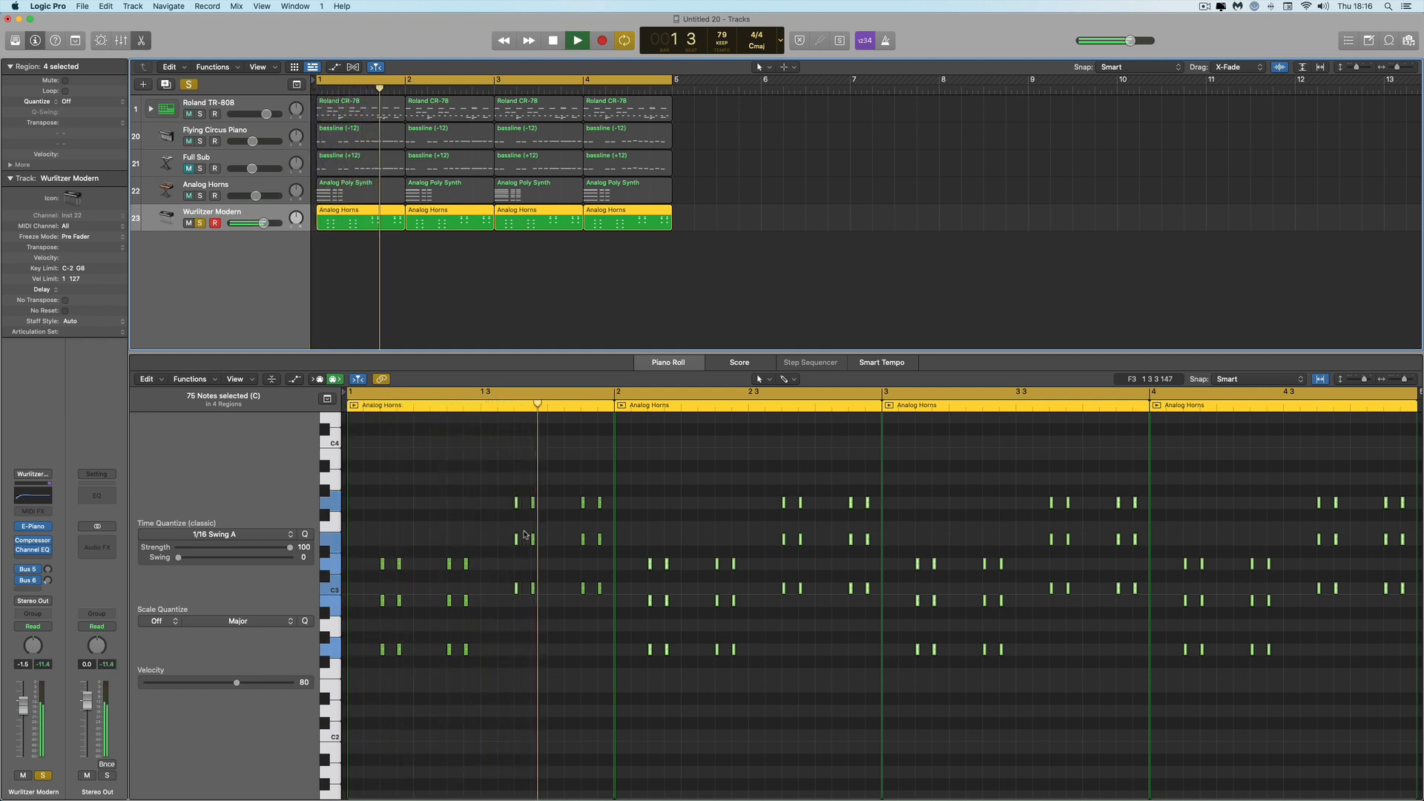
key(space)
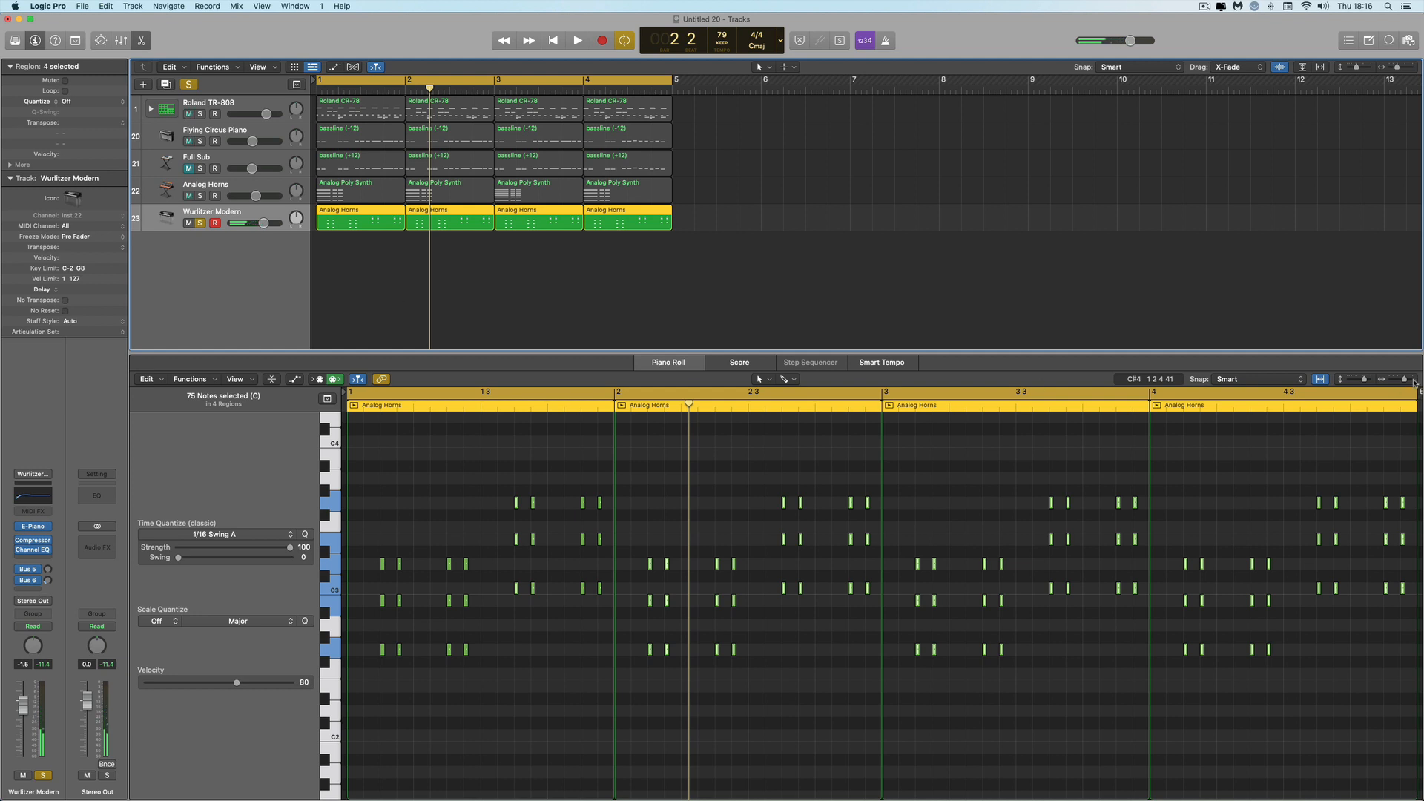
Examine the Wurlitzer Modern chord notes in bar 1 up close, and compare bar 2 with the Analog Poly Synth chords
drag(1405, 379, 1411, 379)
scroll(791, 466, left, 7)
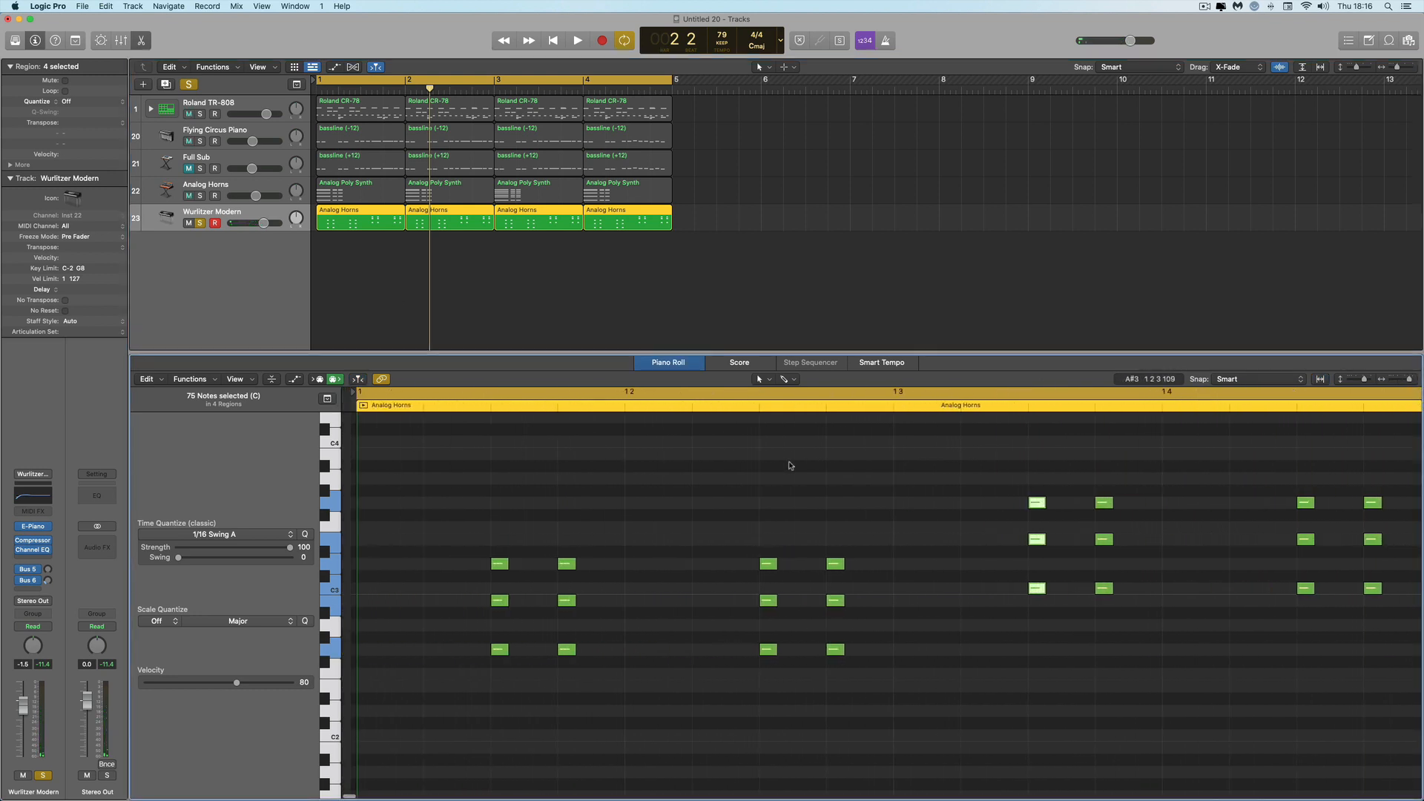
drag(1409, 380, 1407, 379)
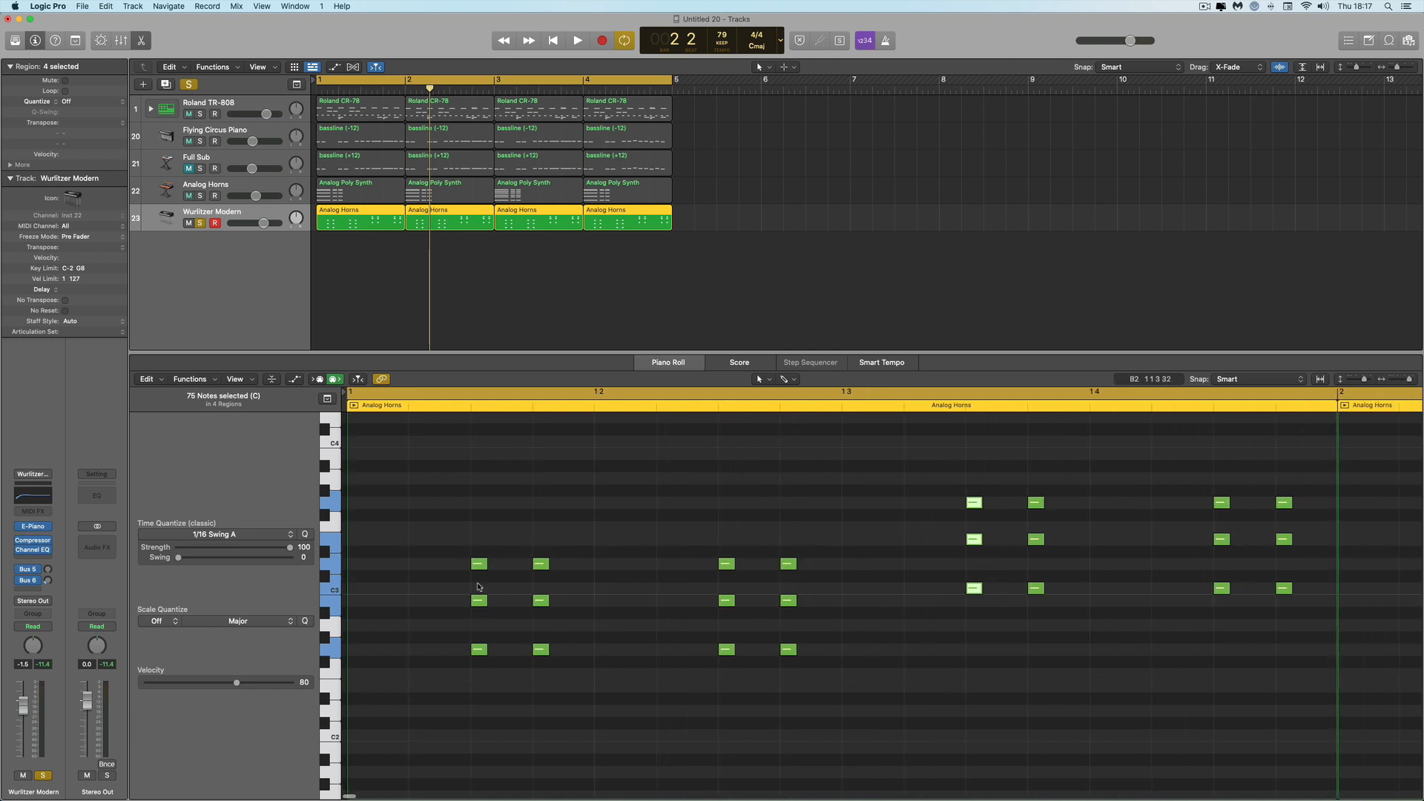
scroll(479, 564, up, 1)
scroll(539, 586, down, 1)
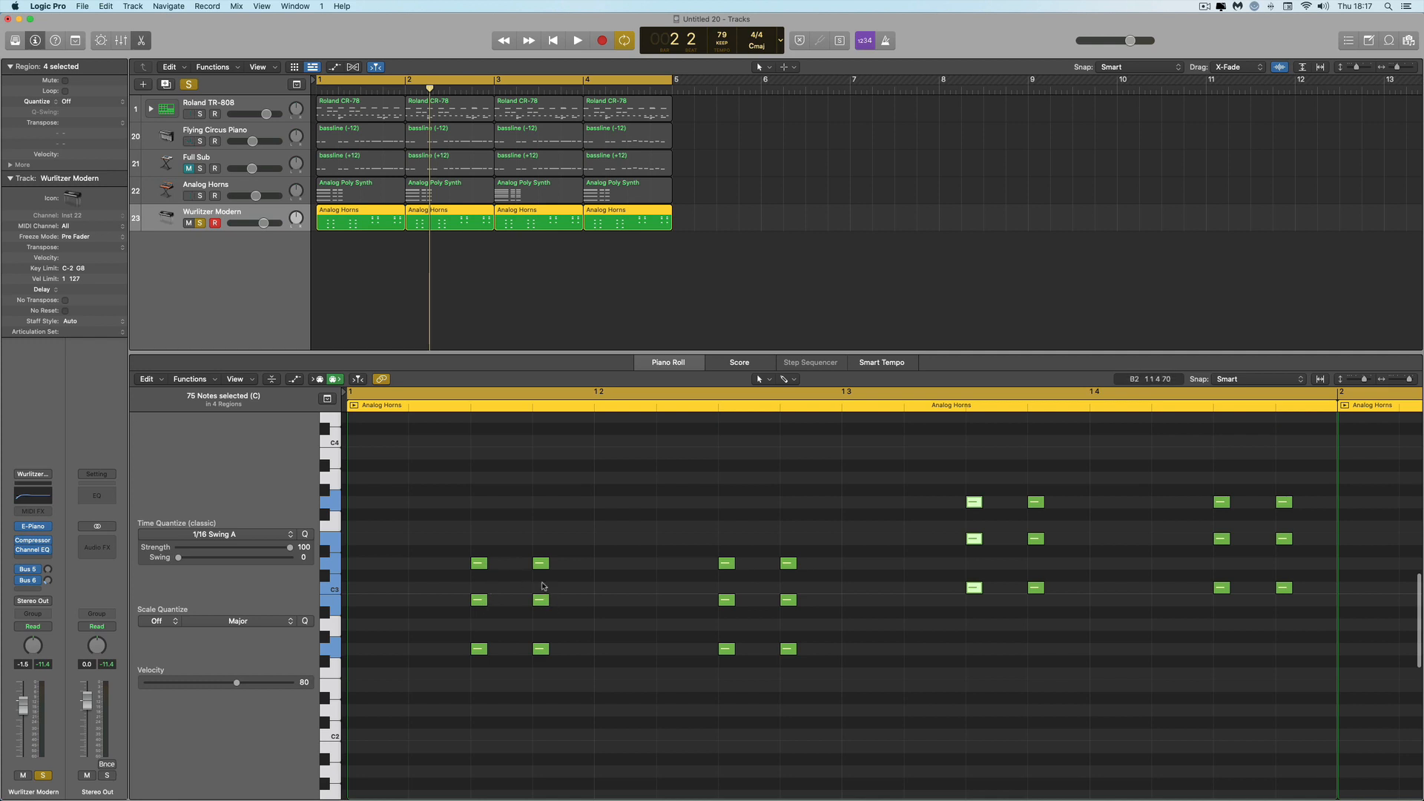
click(440, 200)
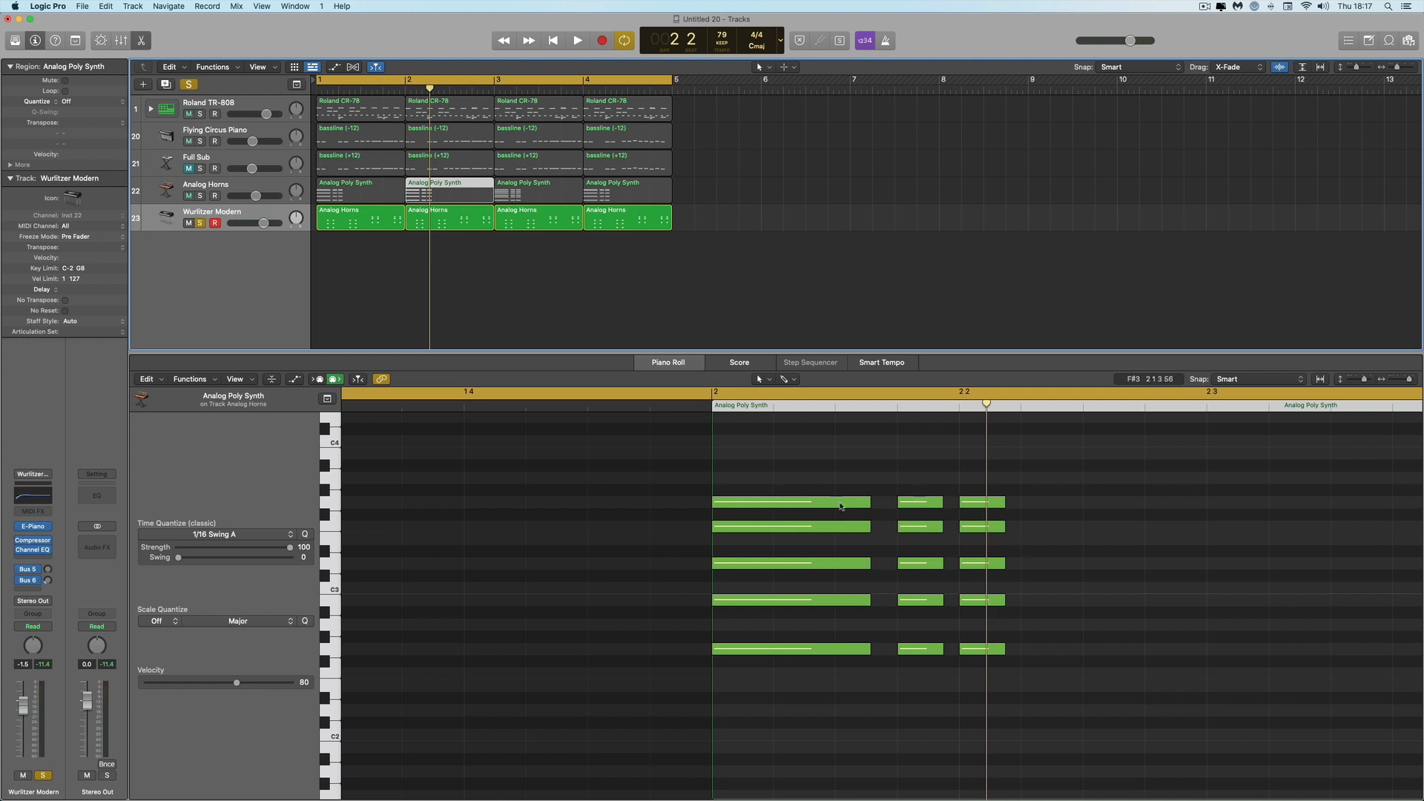
click(419, 218)
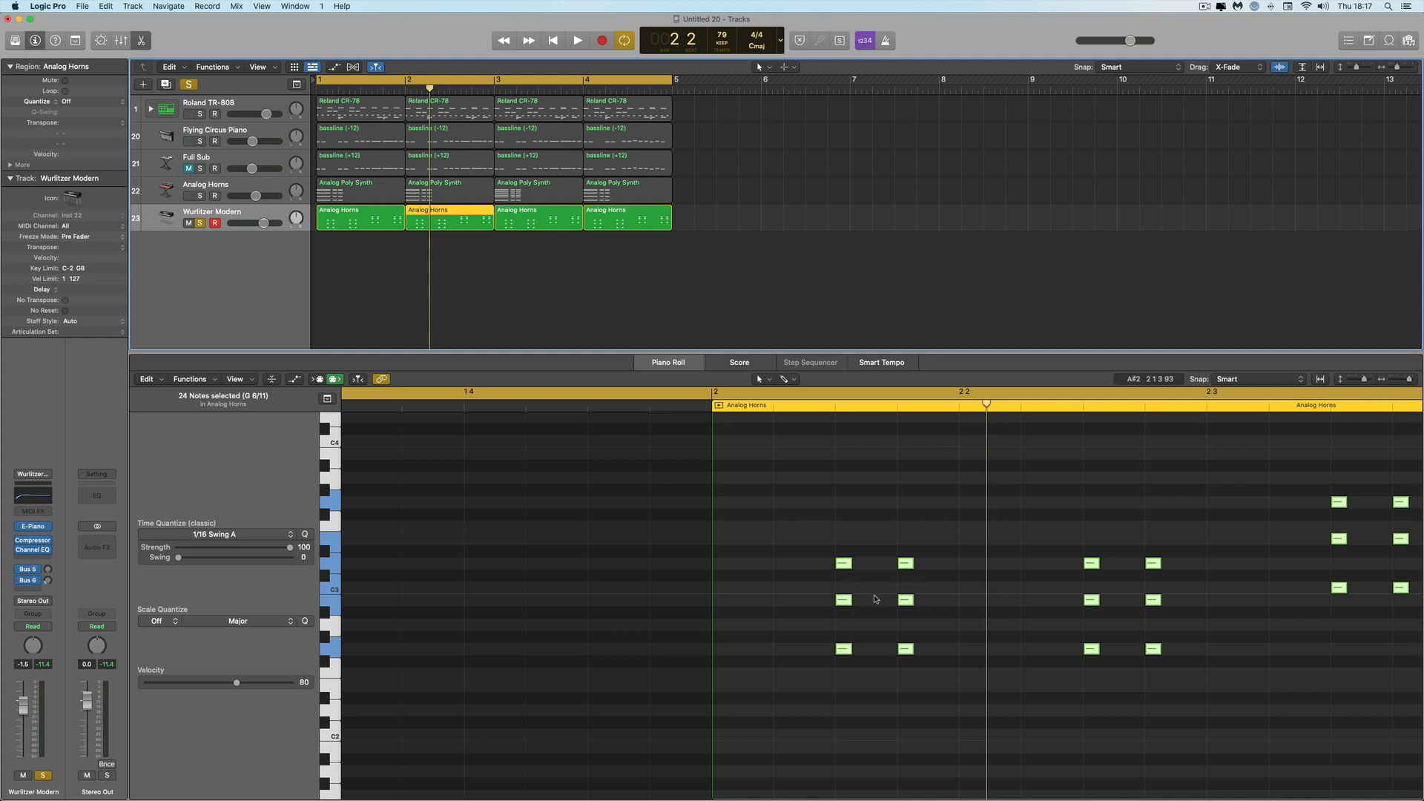
click(448, 195)
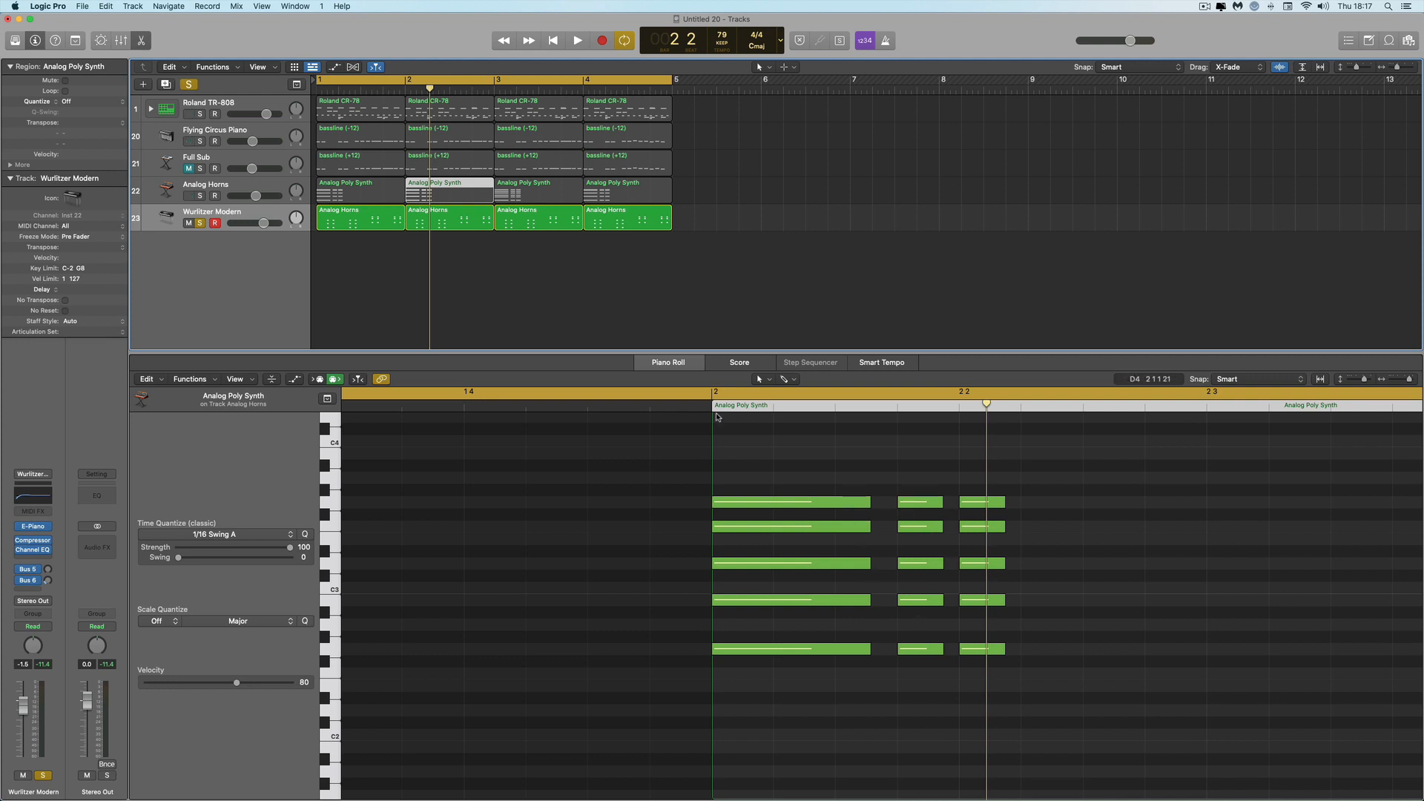
Solo Analog Horns alongside Wurlitzer Modern and listen to both chord parts together
click(199, 196)
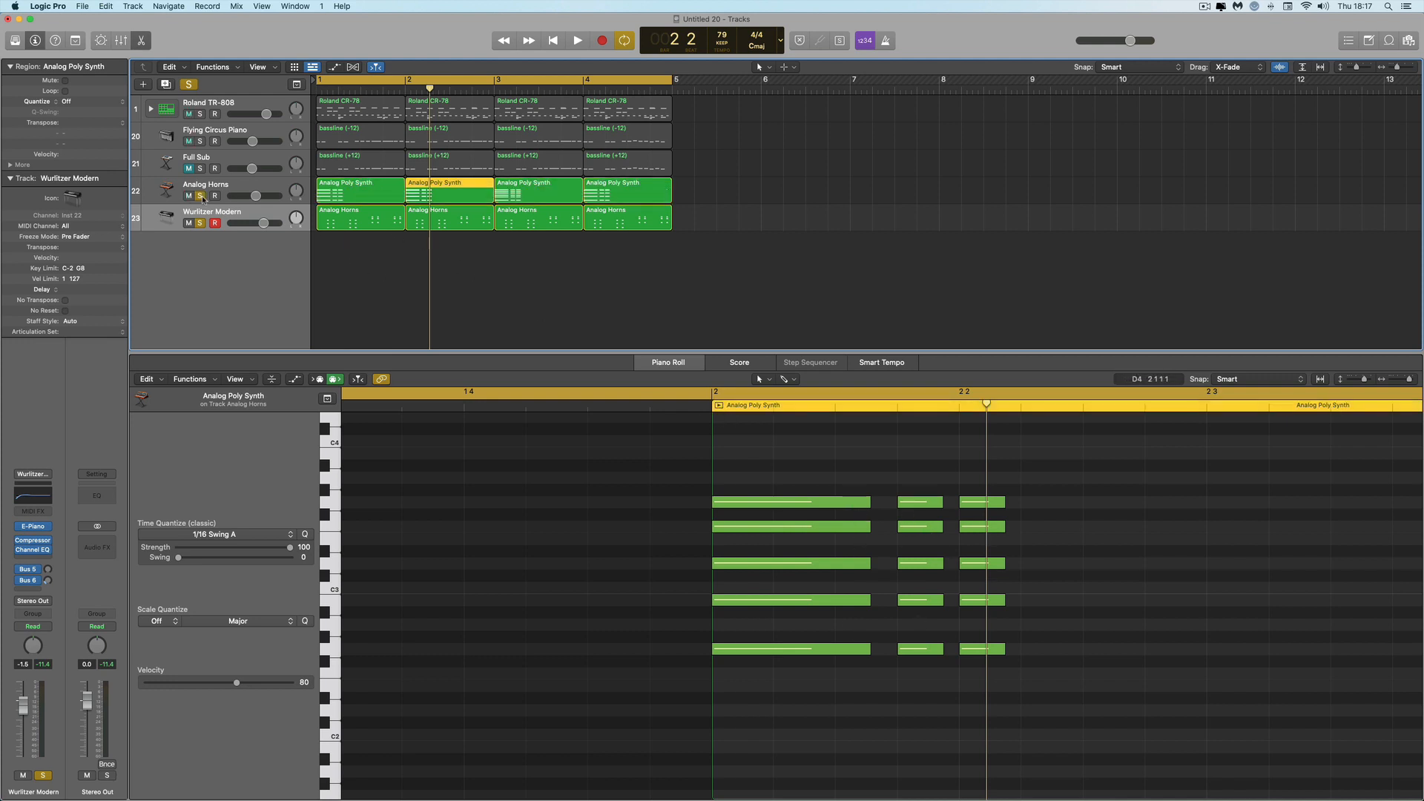
key(space)
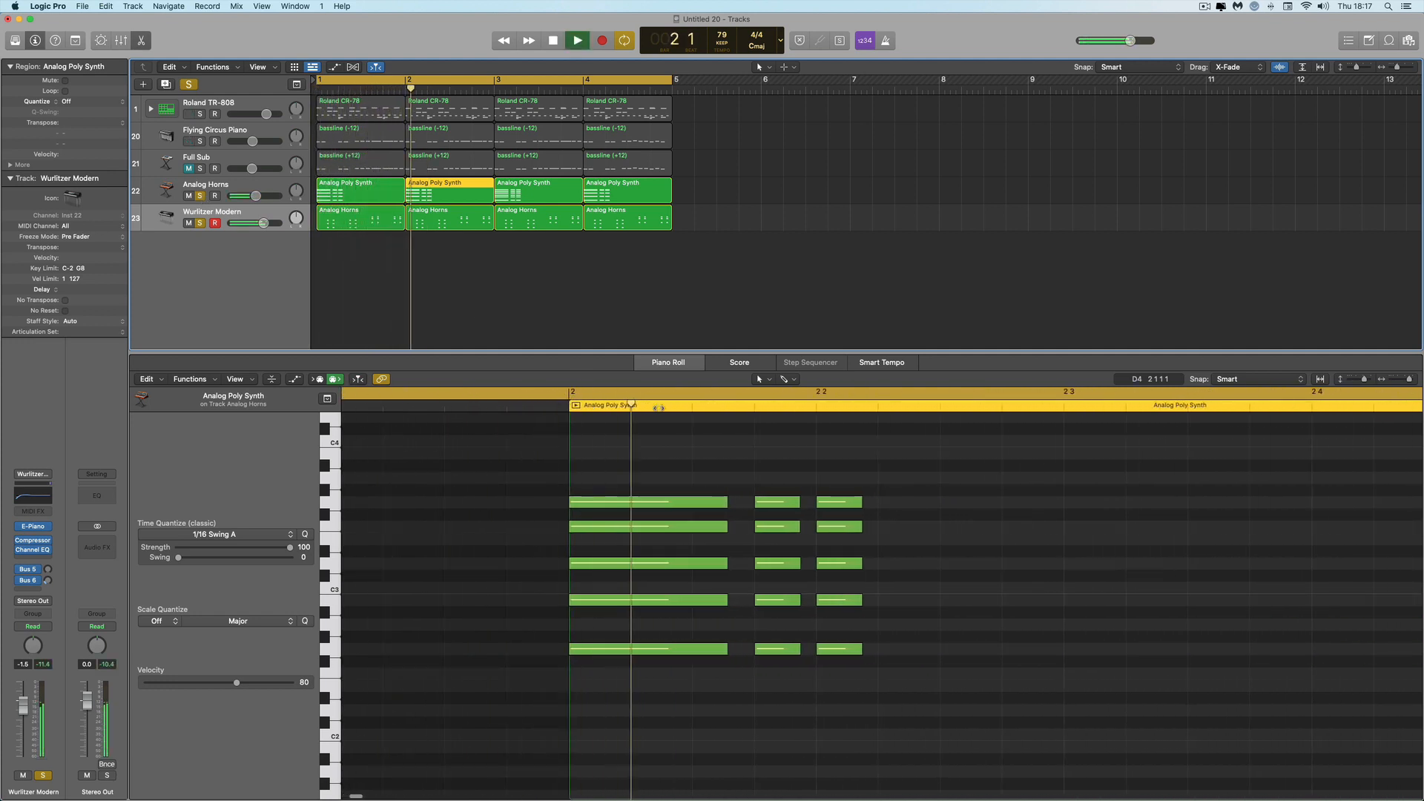
key(space)
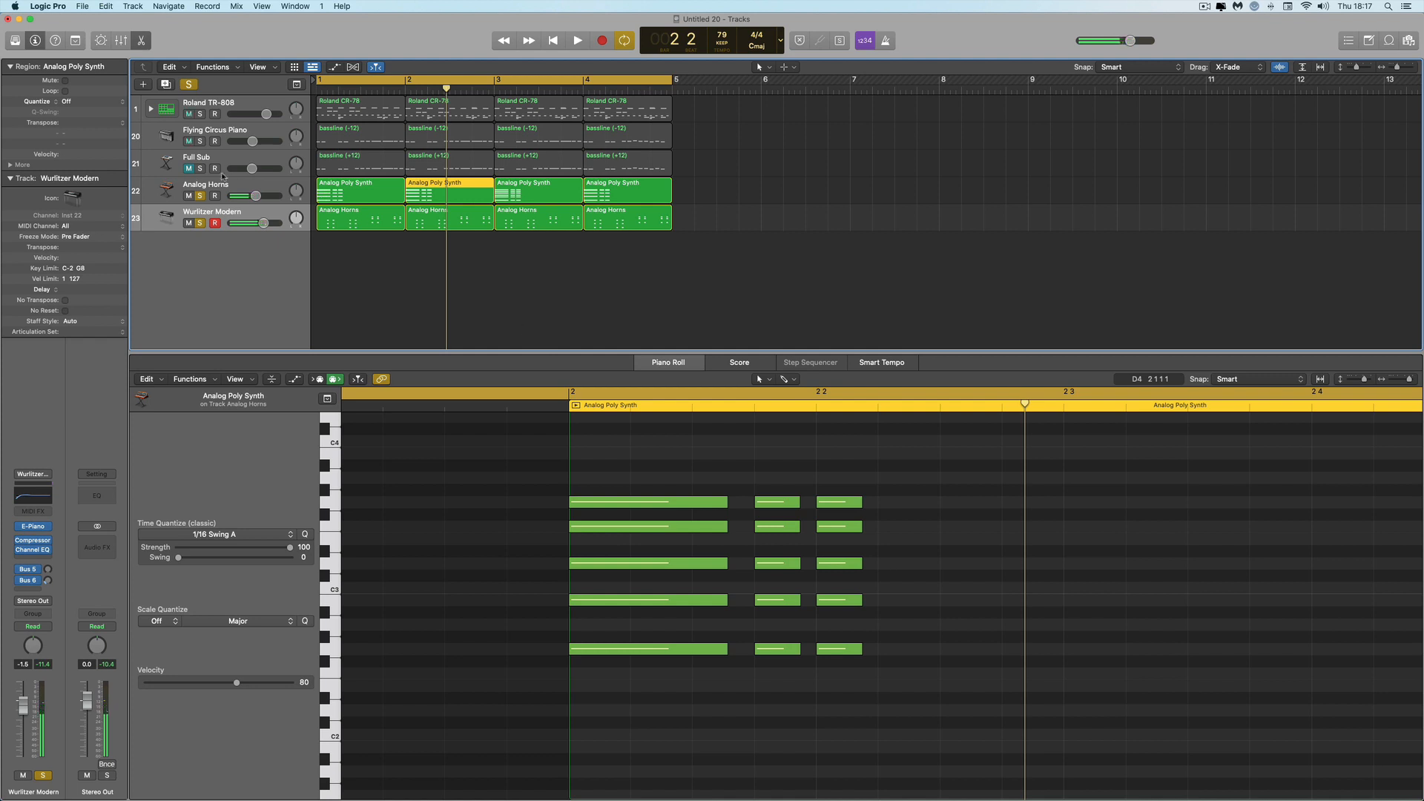
Clear the solos on all tracks and play the full arrangement
click(201, 141)
click(199, 113)
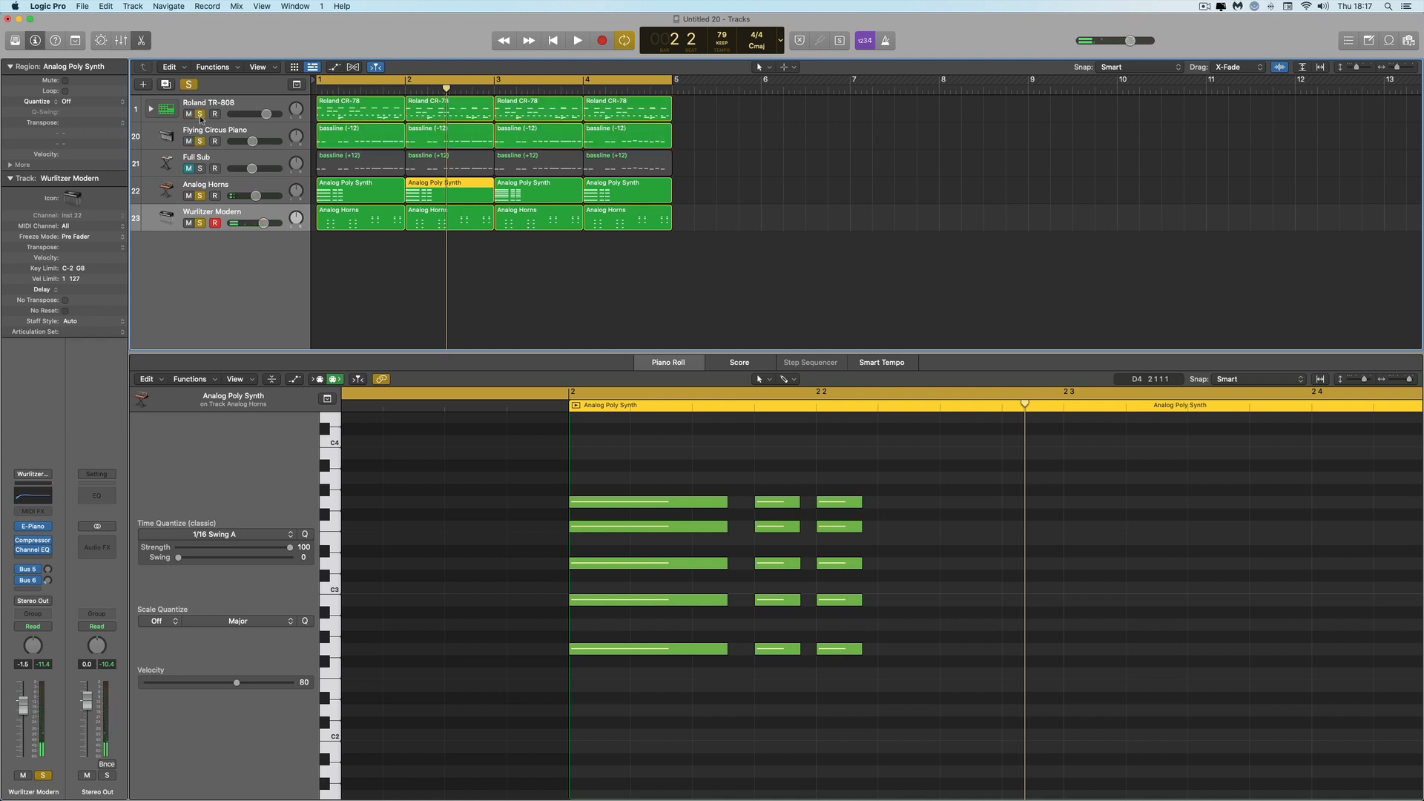
click(200, 113)
click(200, 196)
click(199, 222)
key(space)
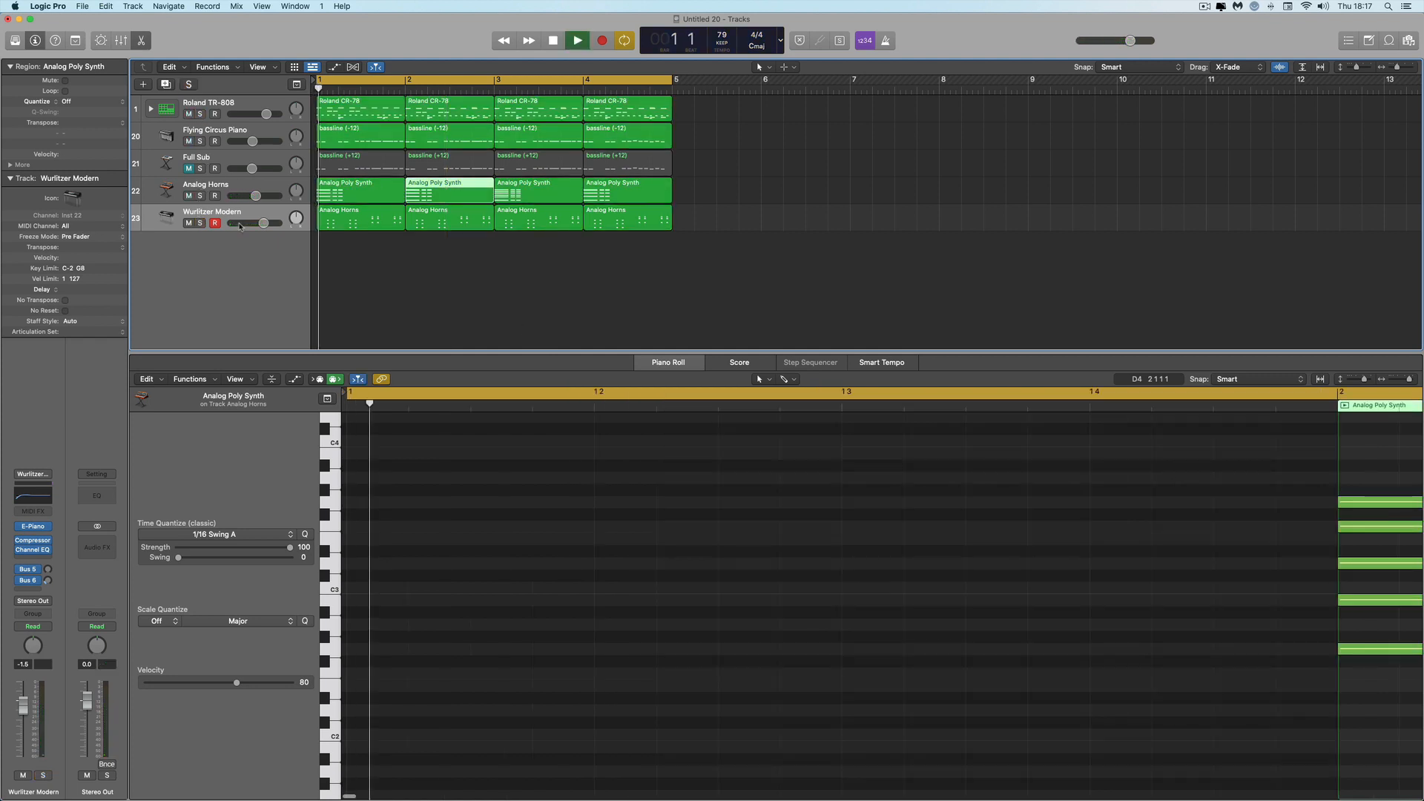
Display the notes of all four Wurlitzer Modern regions while the arrangement plays, and stop playback
click(502, 258)
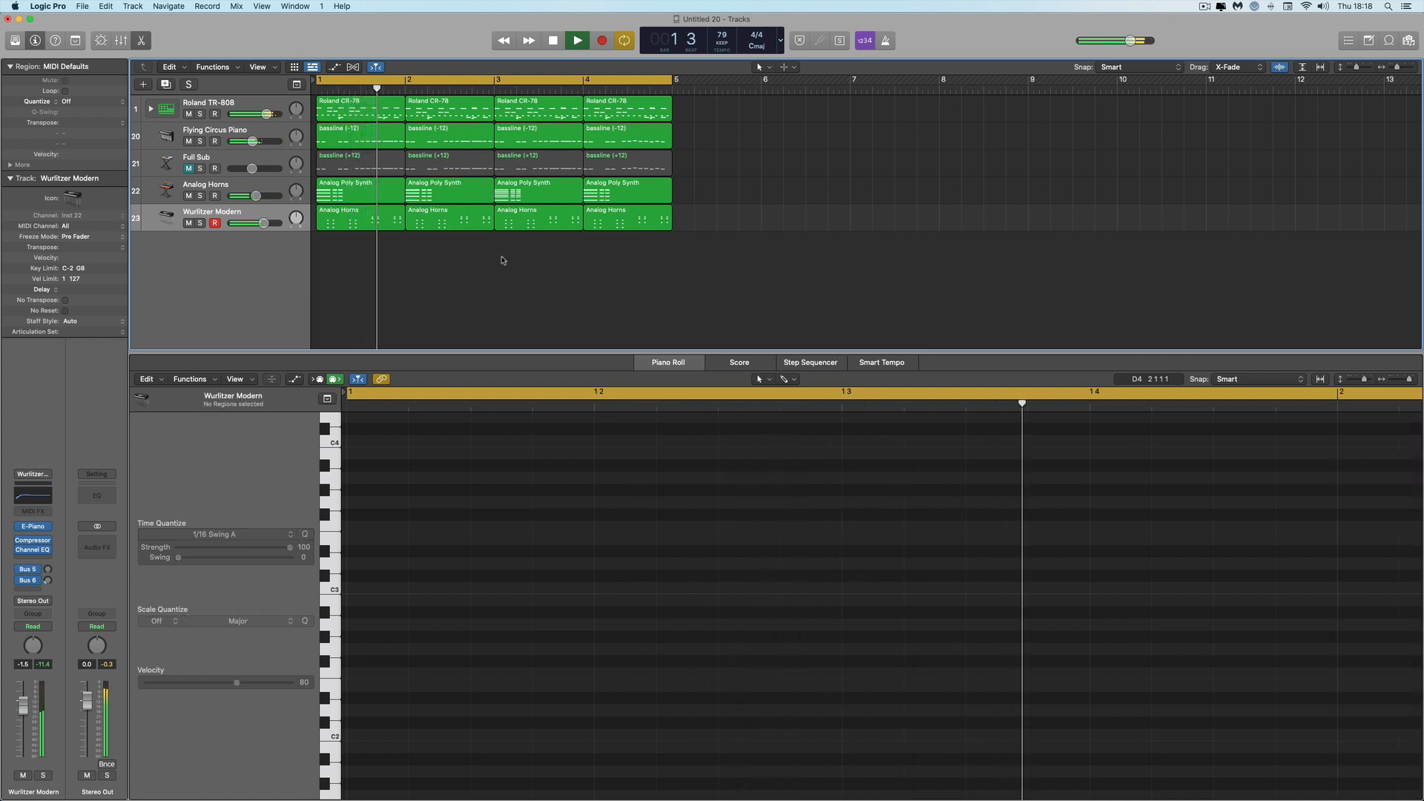
drag(681, 225, 323, 223)
drag(1410, 379, 1401, 379)
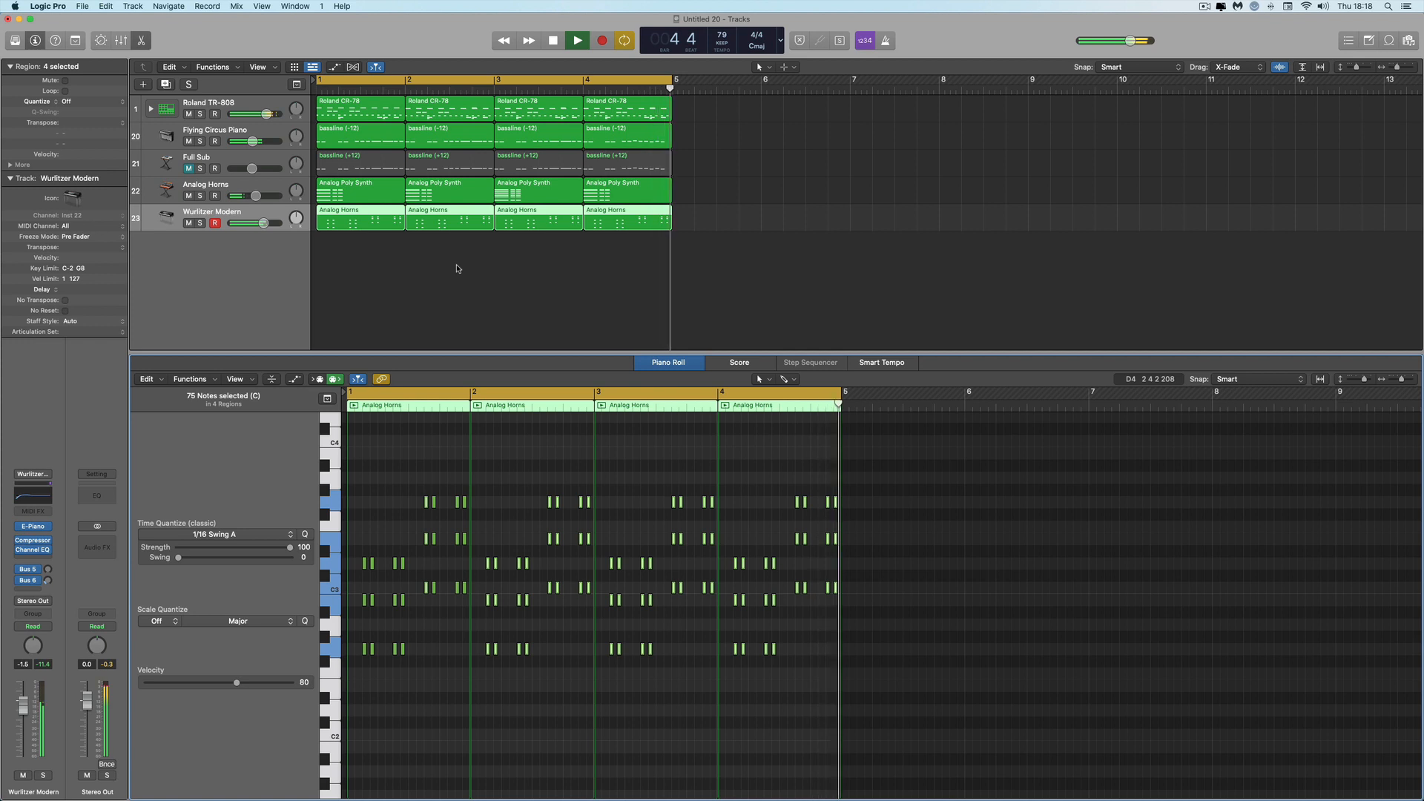
key(space)
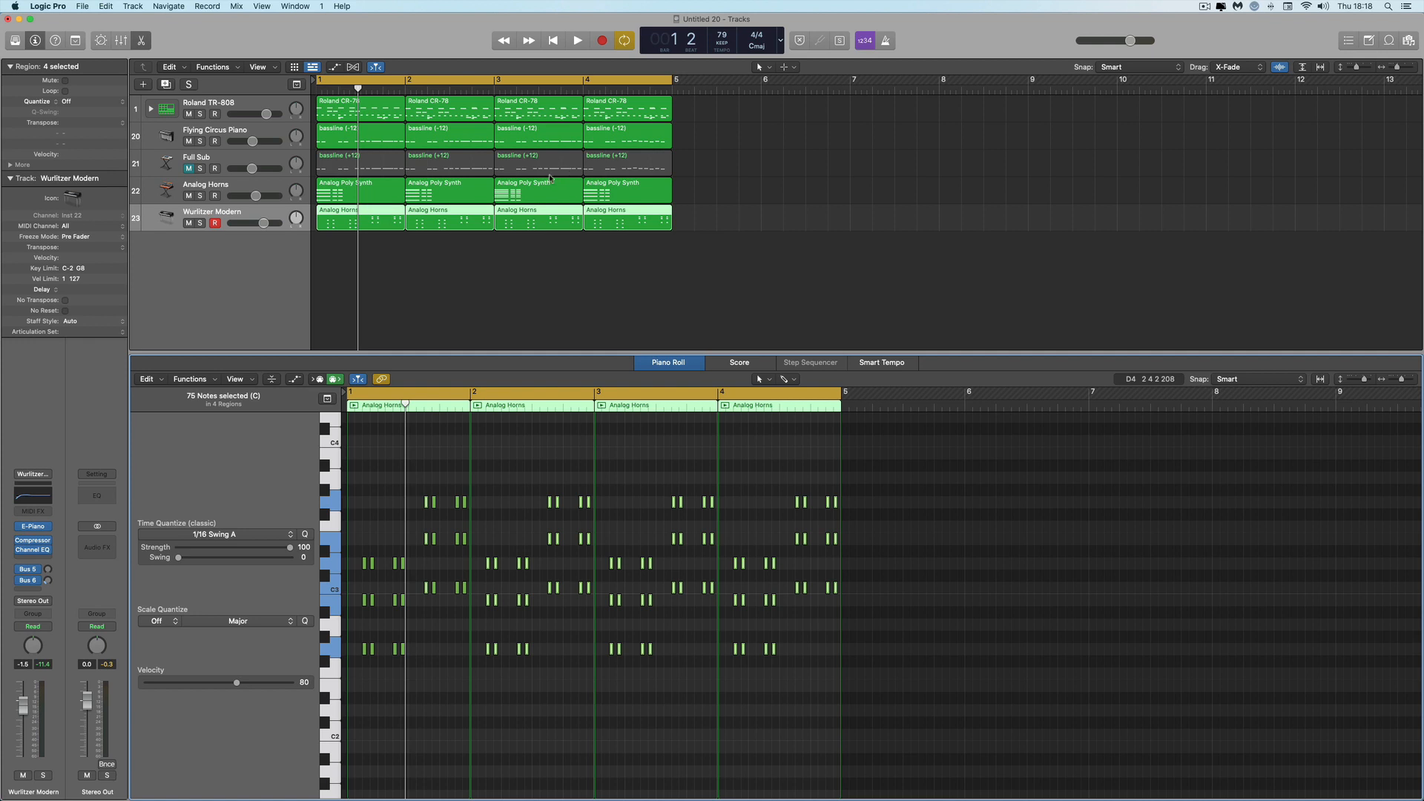
Unmute and solo Full Sub to hear its bassline, and mute the Flying Circus Piano track
click(223, 159)
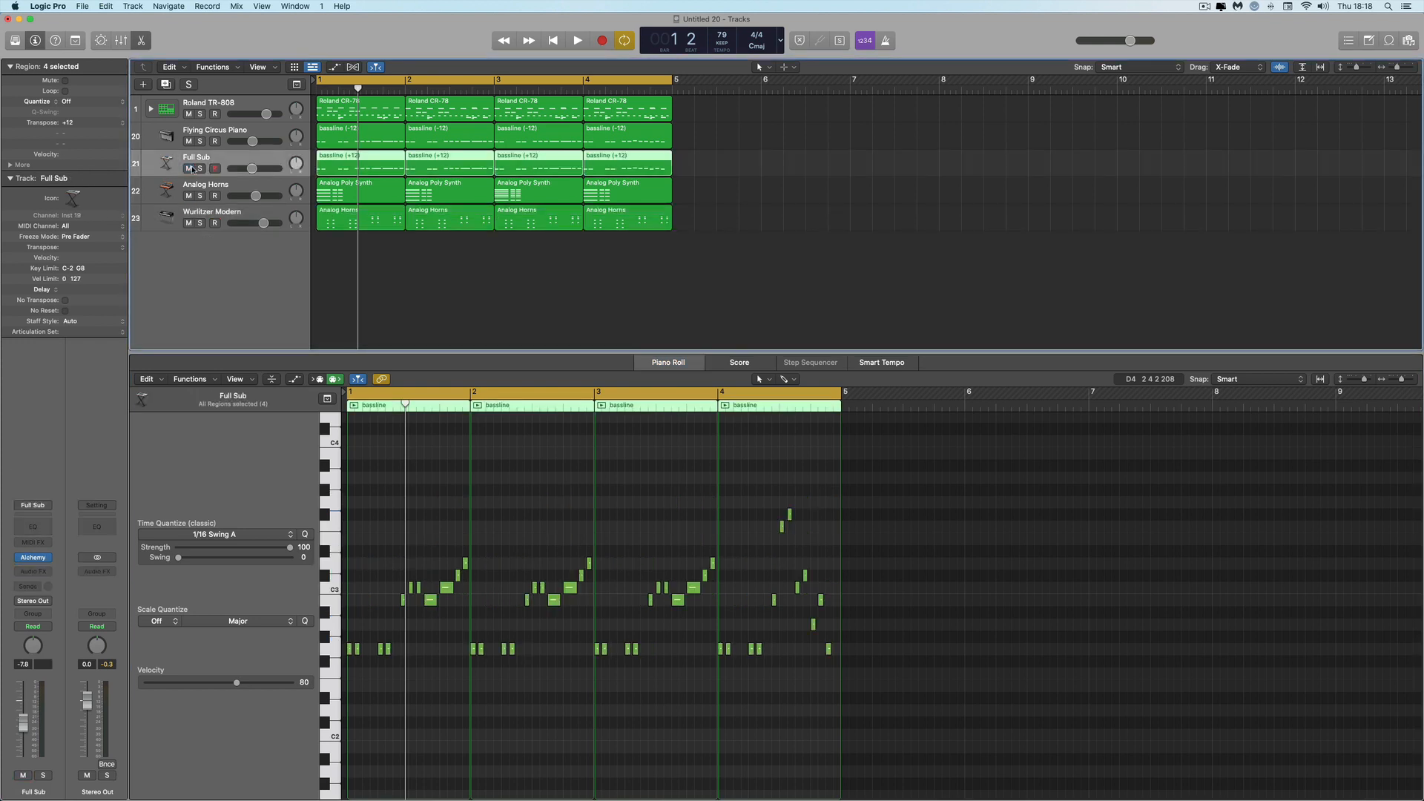
click(202, 169)
key(space)
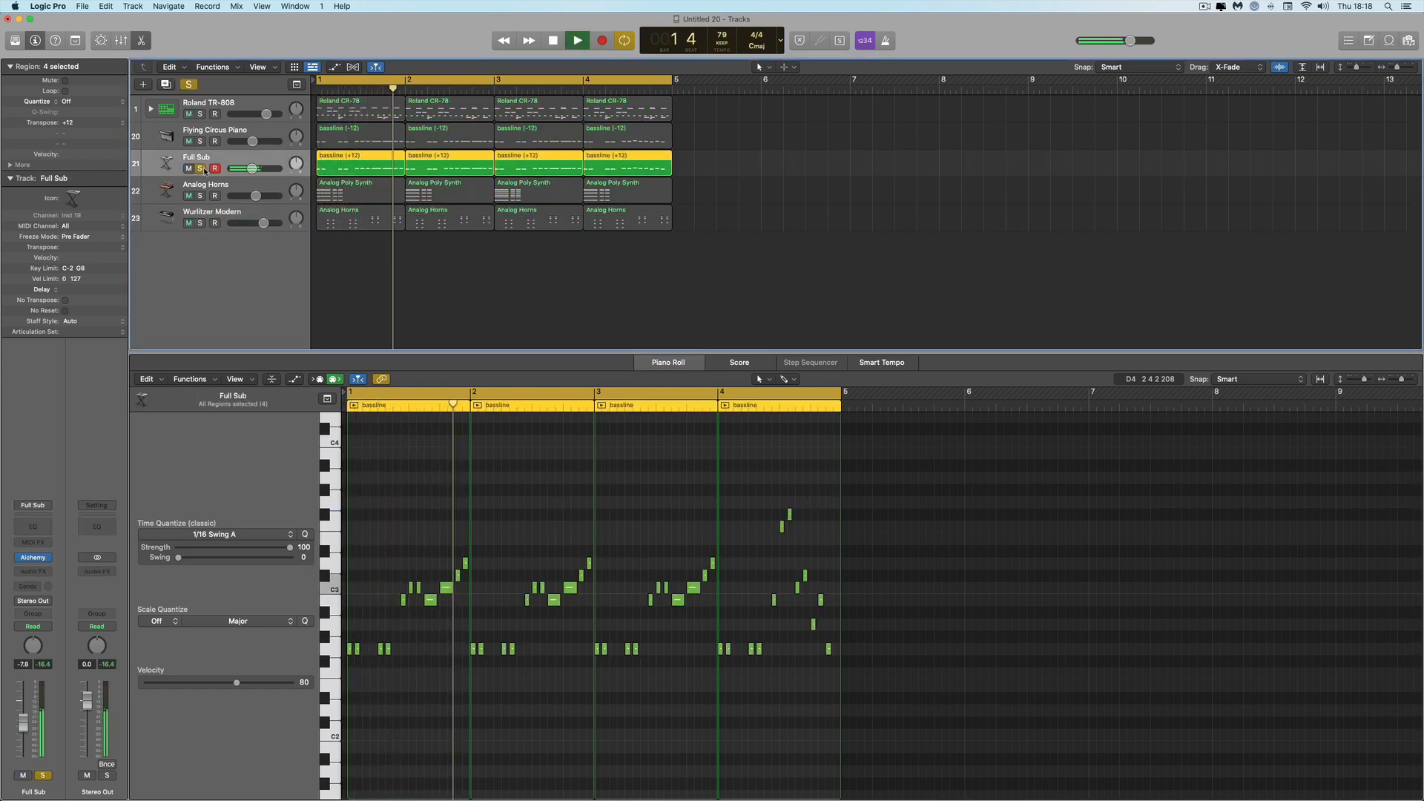
key(space)
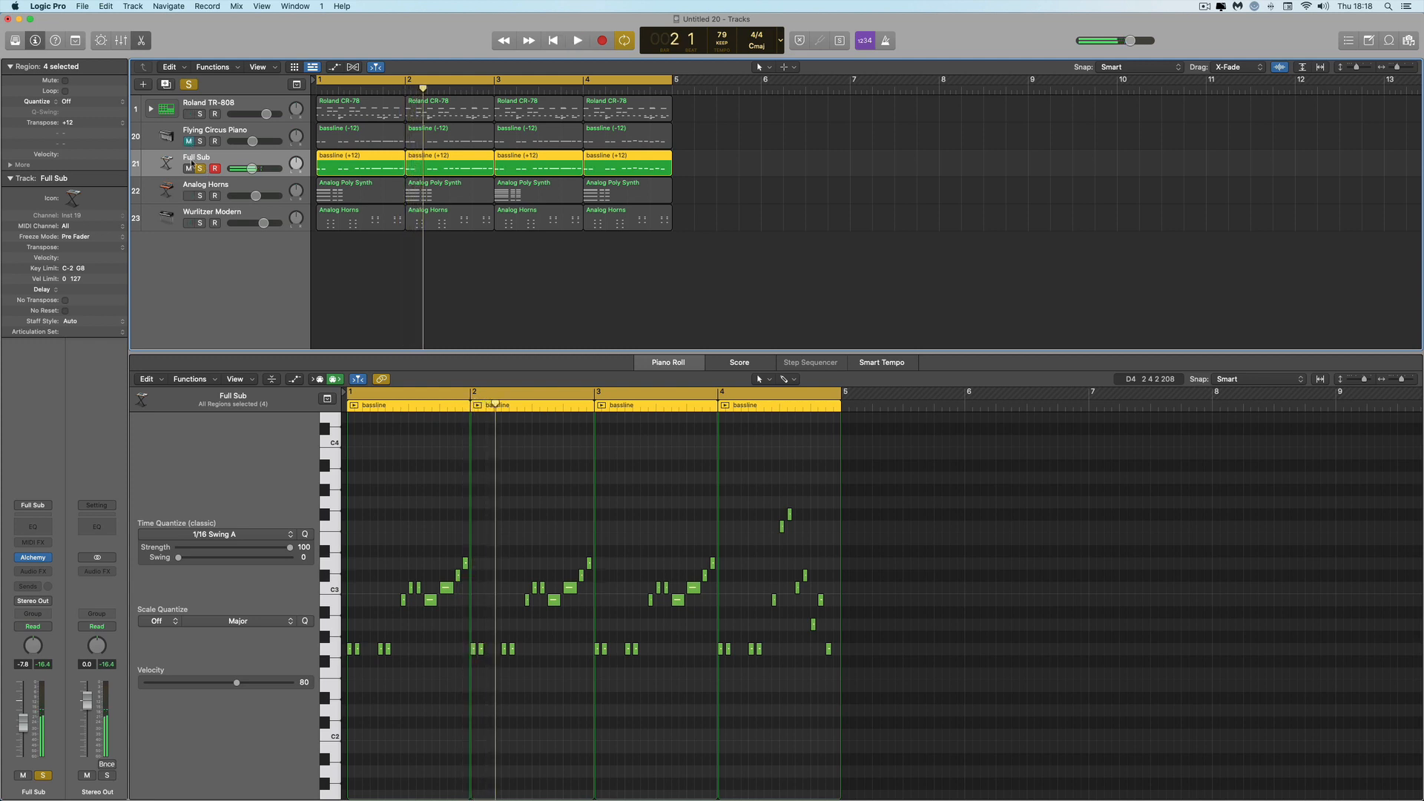
Clear the Full Sub solo and raise the track's volume to -2.0 dB while the arrangement plays
click(200, 168)
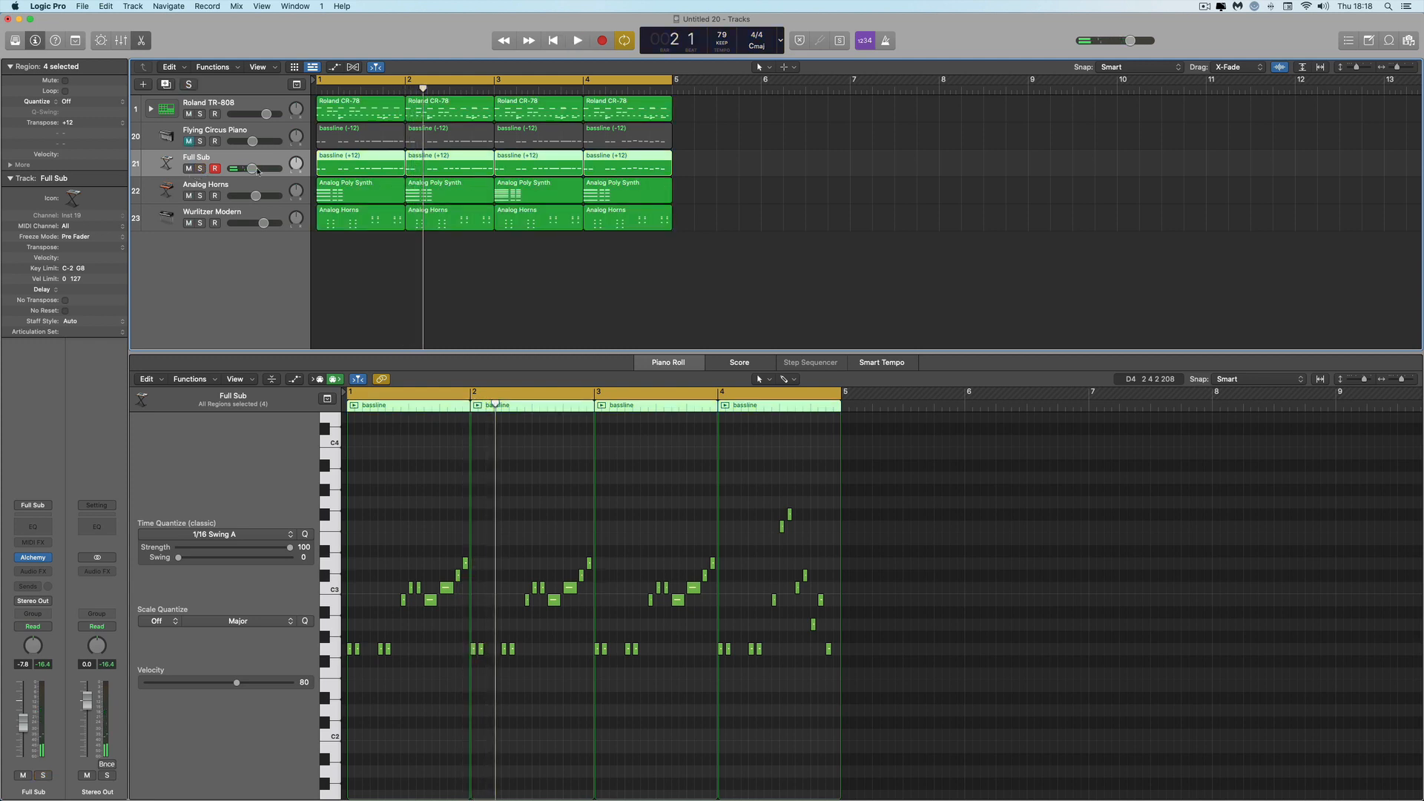
key(space)
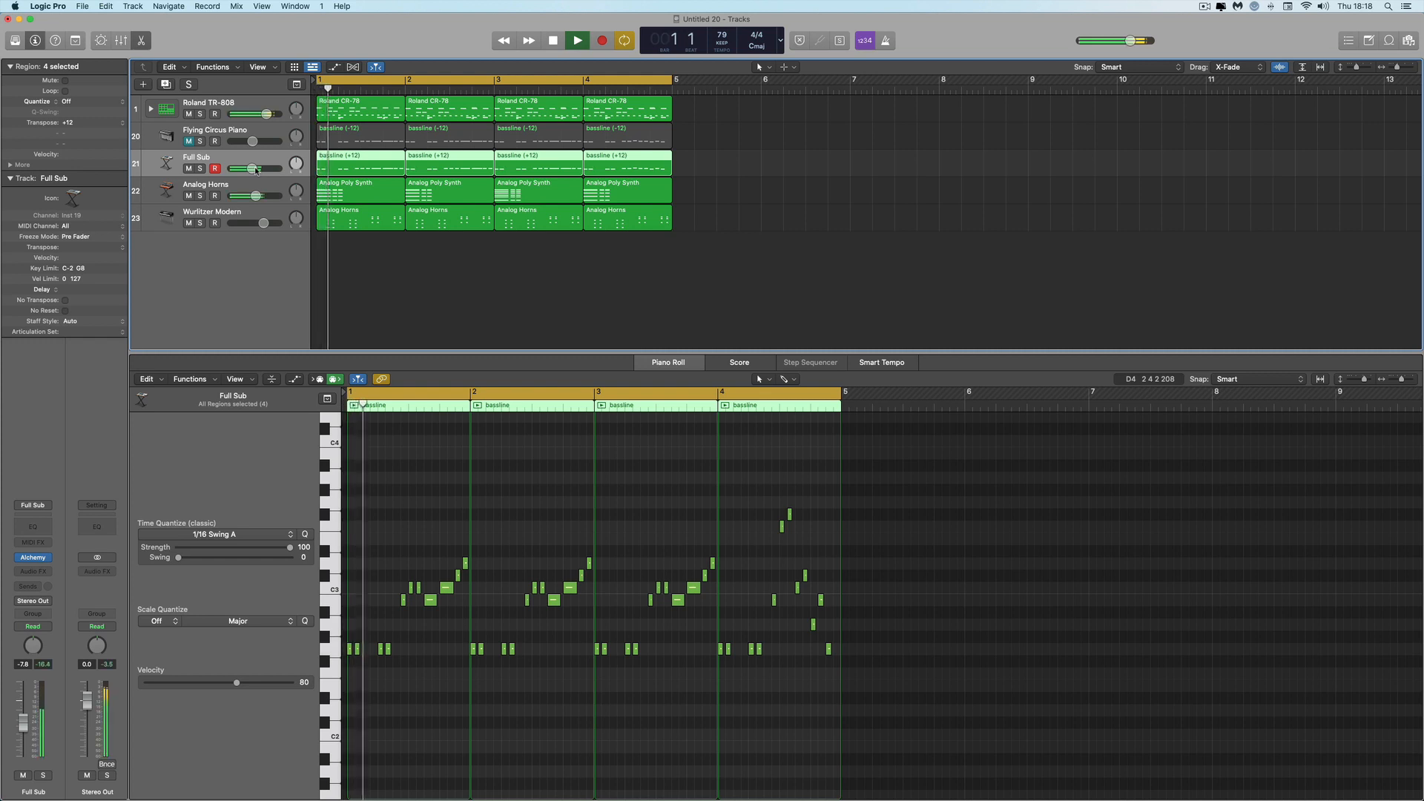
drag(255, 169, 263, 170)
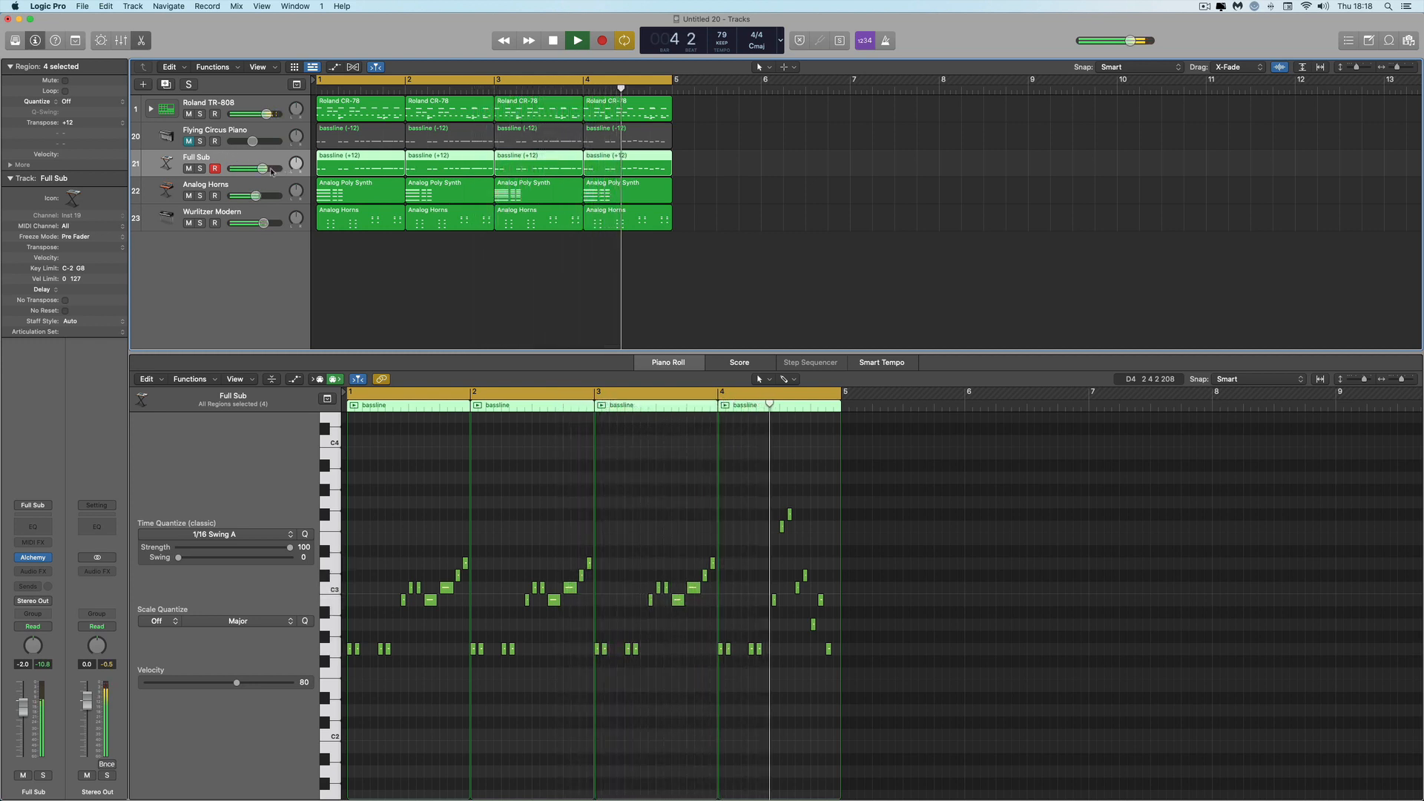
Play the full arrangement again with the Full Sub bassline, and stop playback
key(space)
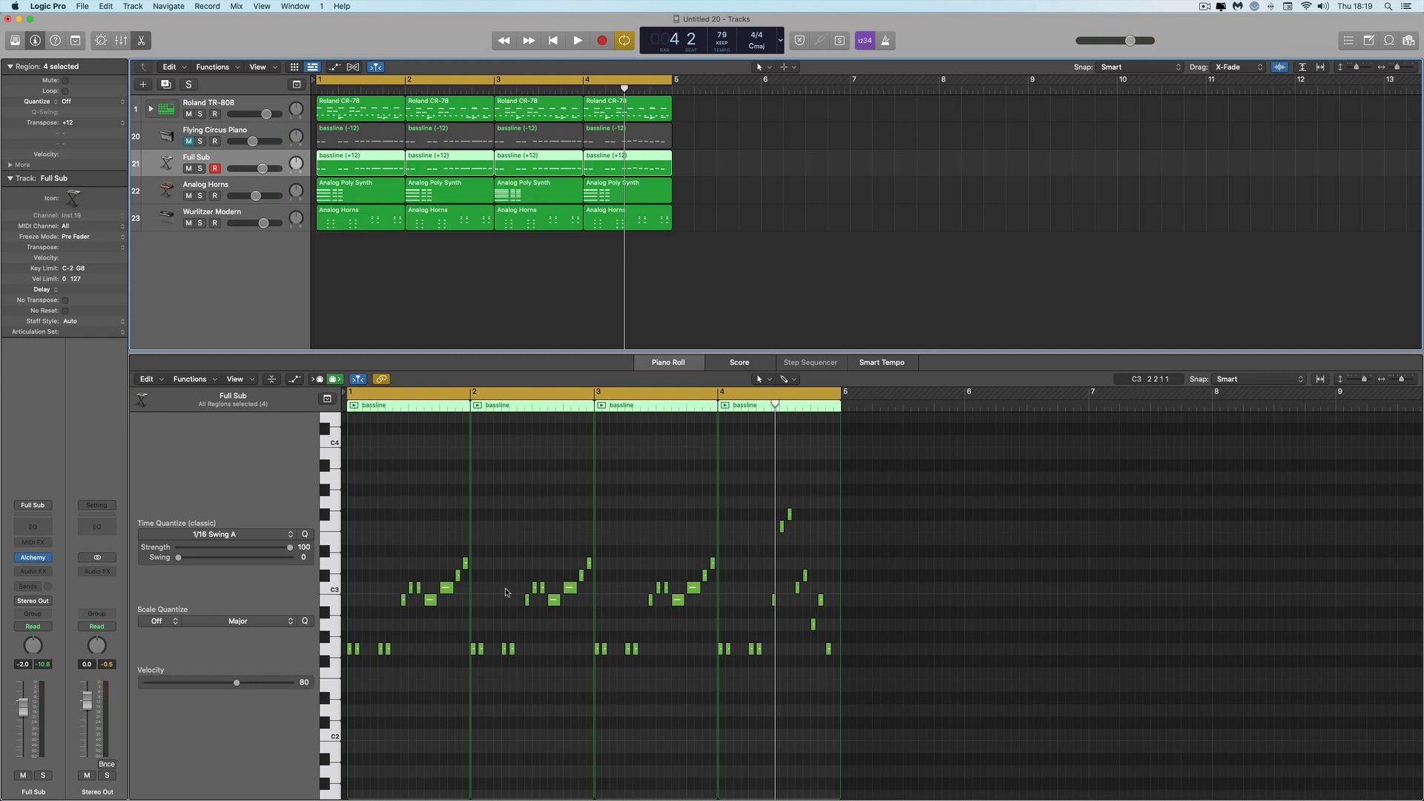
key(space)
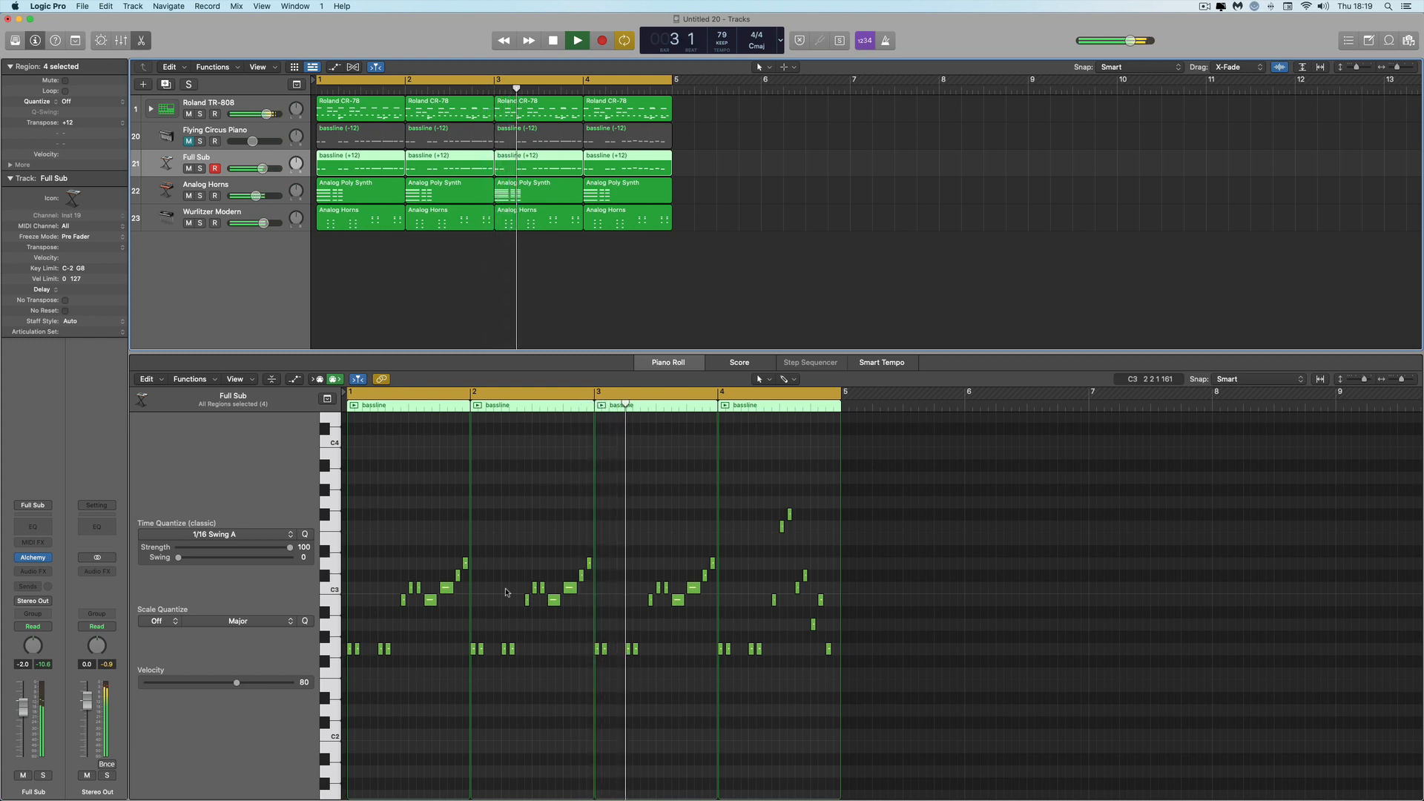
key(space)
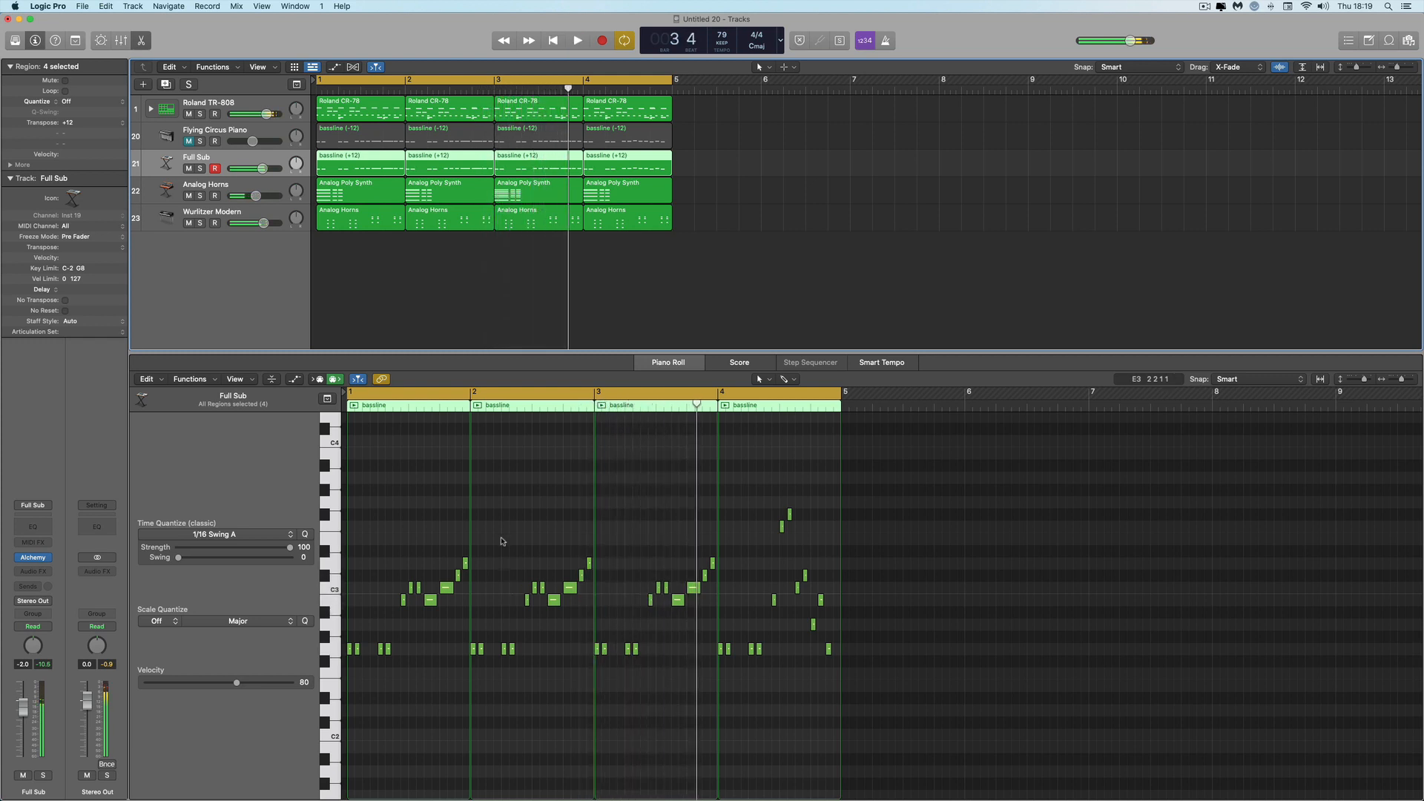
Display the notes of the first Roland CR-78 region, enlarged to show bar 1 in detail
click(354, 111)
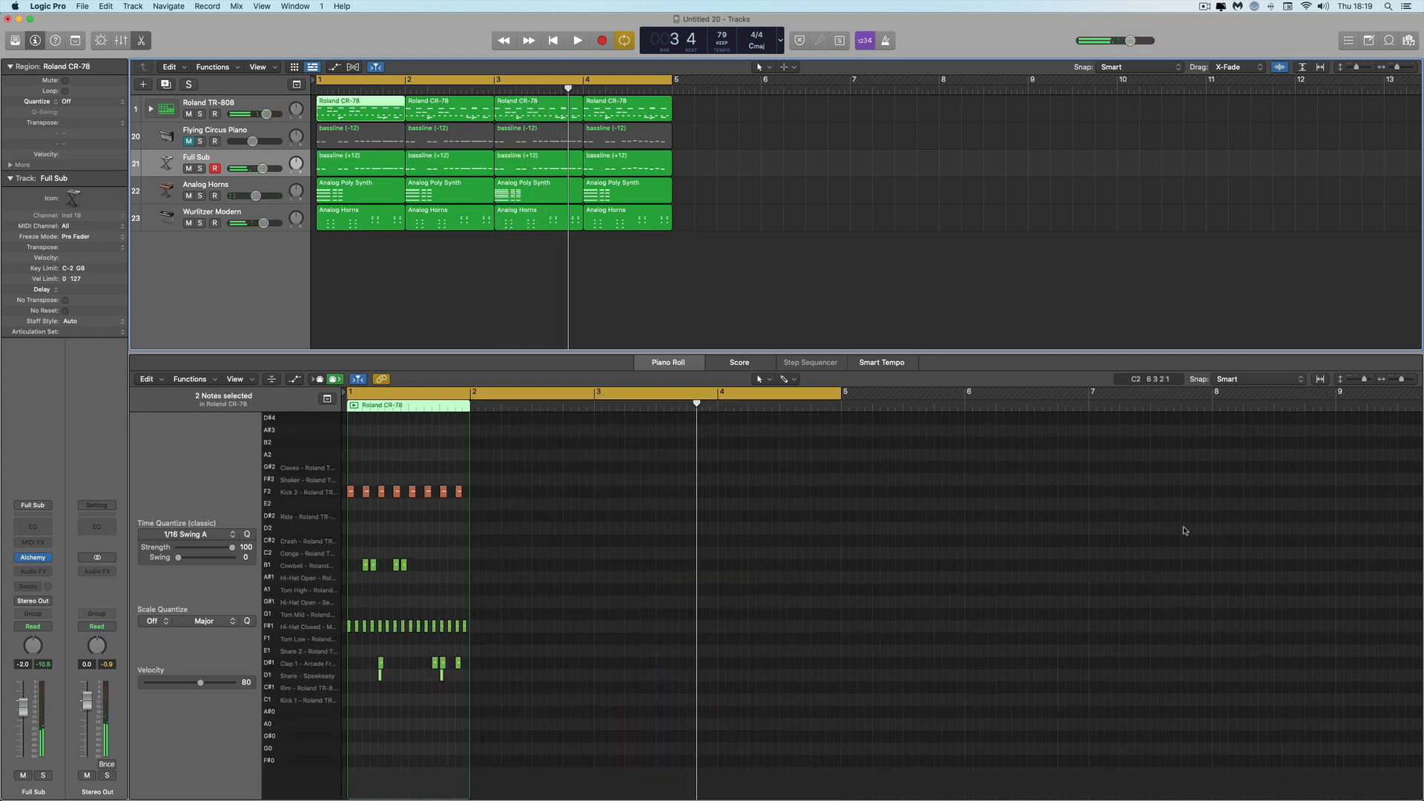
click(1411, 380)
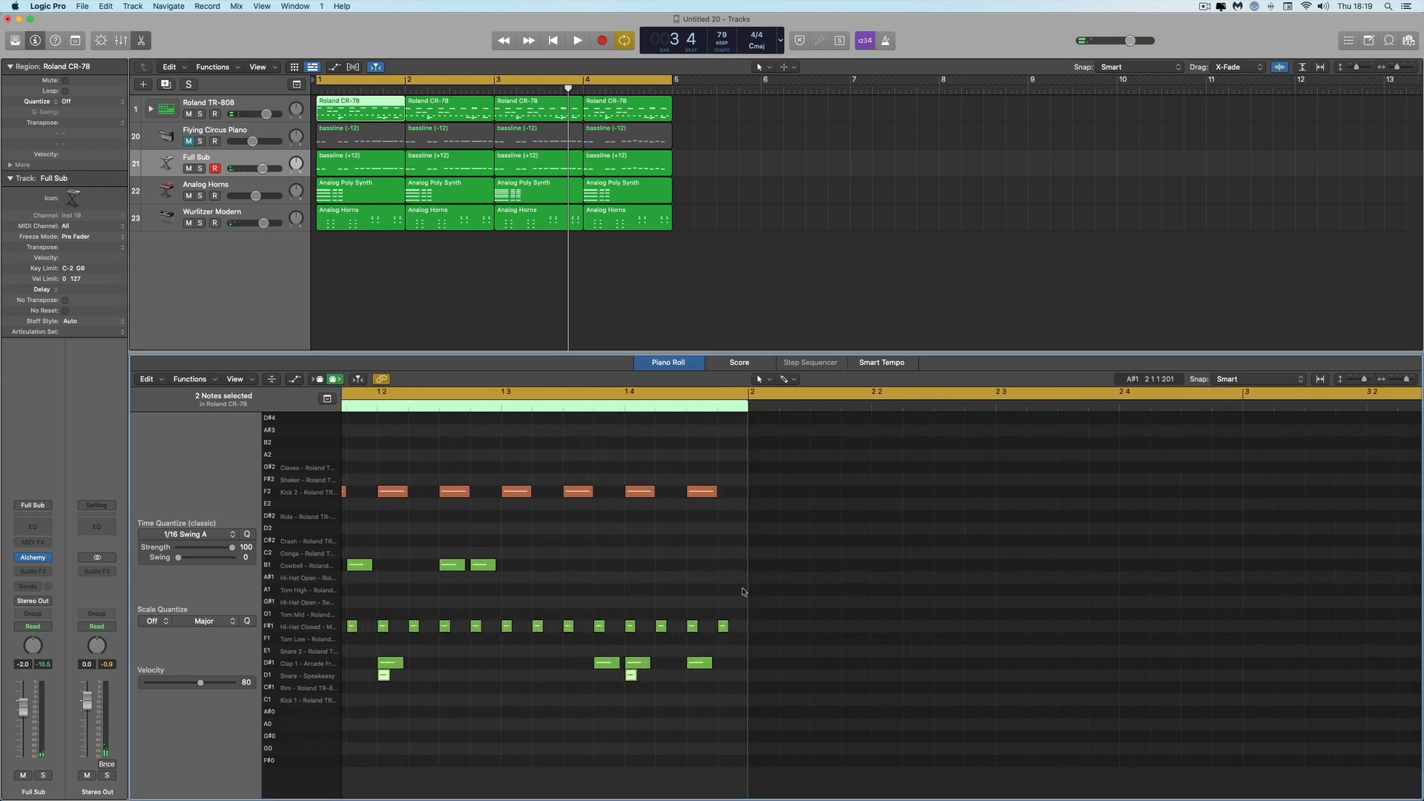
scroll(744, 591, left, 3)
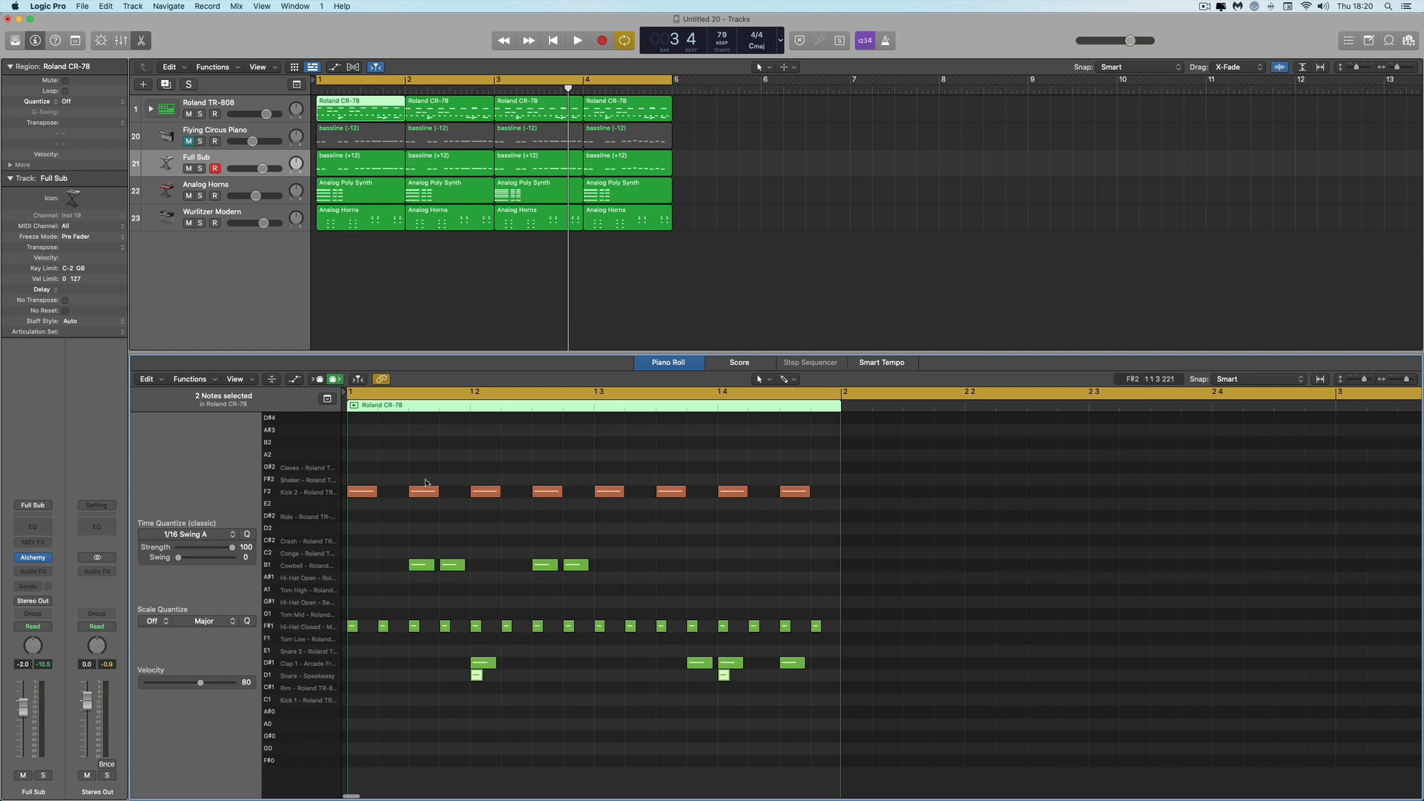
Try thinning out the kick by deleting the Kick 2 notes on beat 3 and on all four offbeats of bar 1
drag(414, 476, 463, 505)
key(Delete)
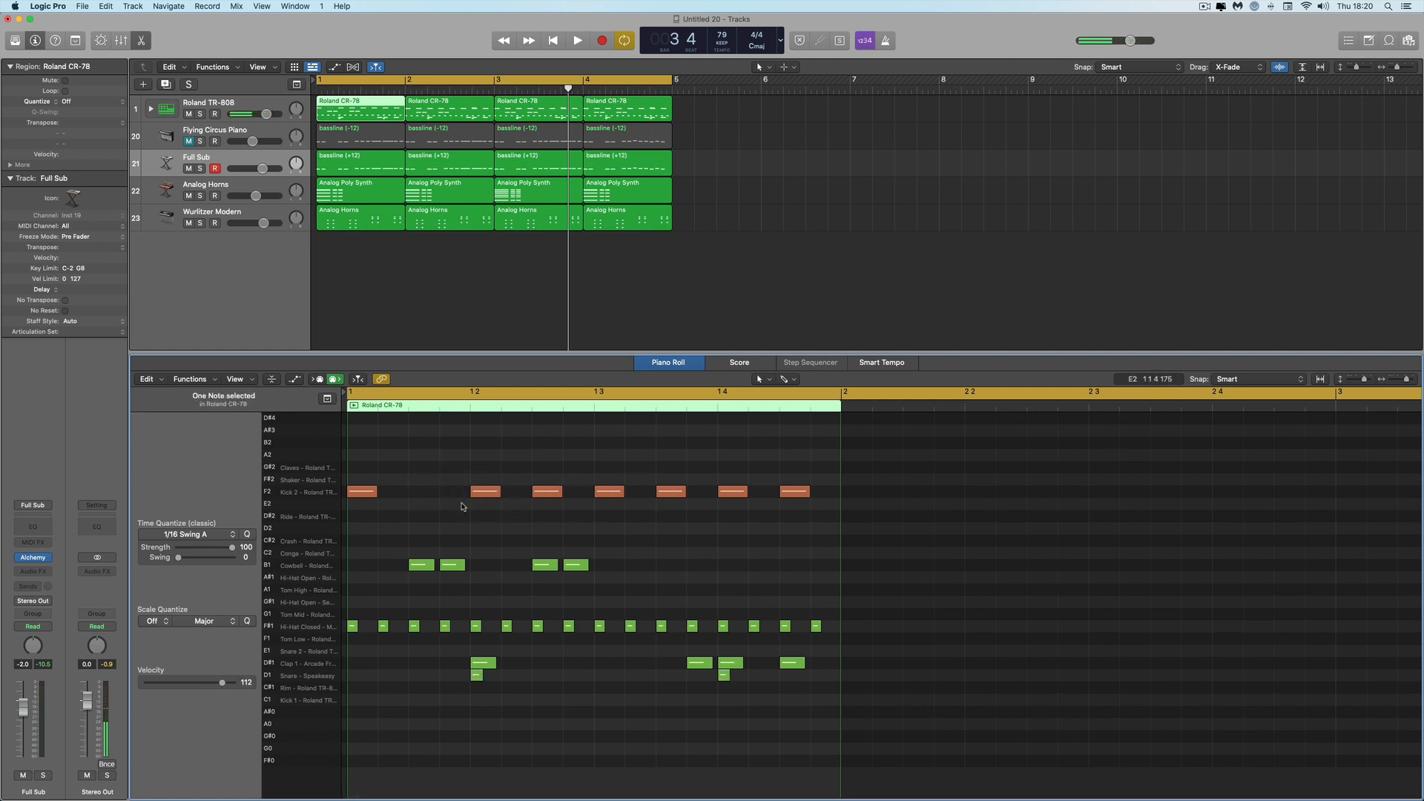
click(547, 491)
key(Delete)
click(609, 491)
key(Delete)
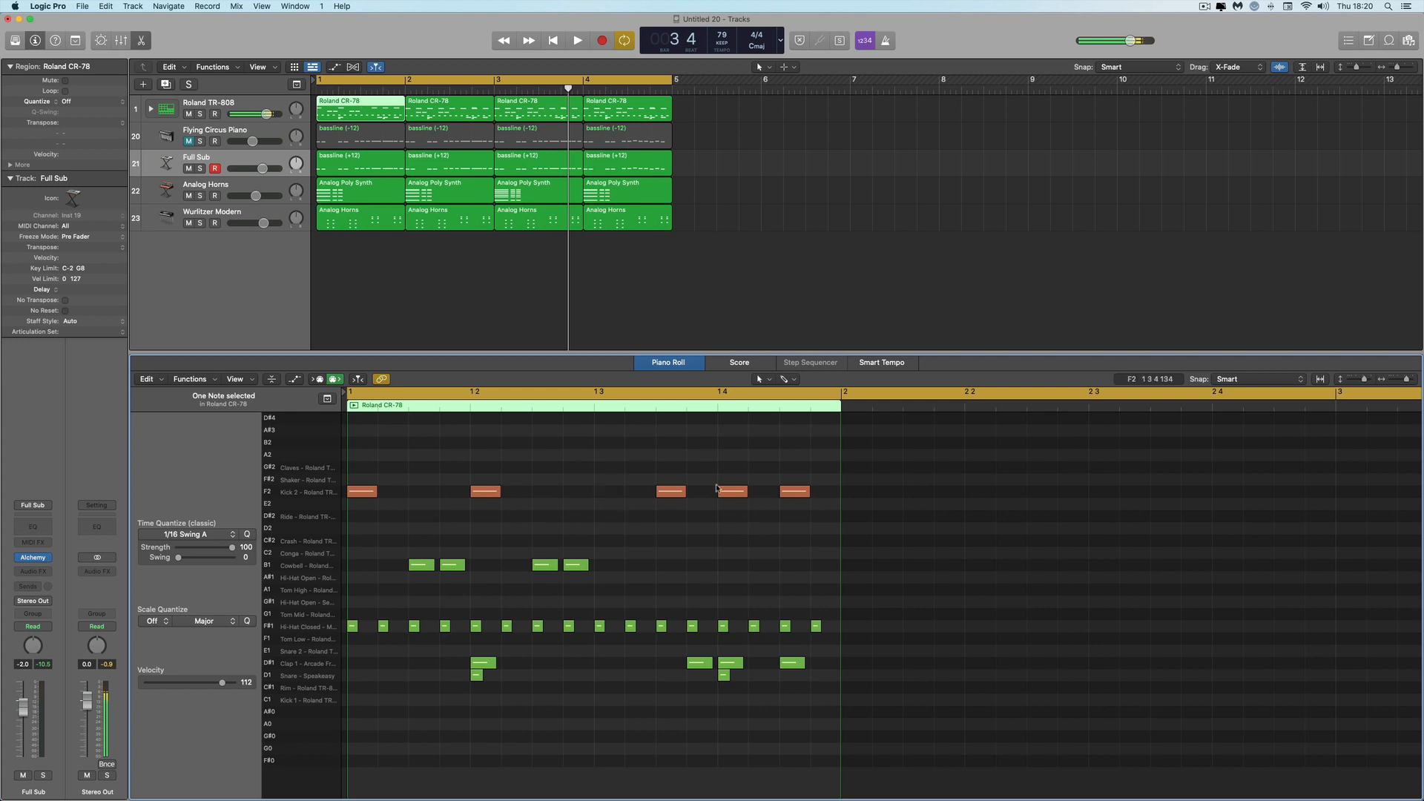
click(670, 491)
key(Delete)
click(796, 493)
key(Delete)
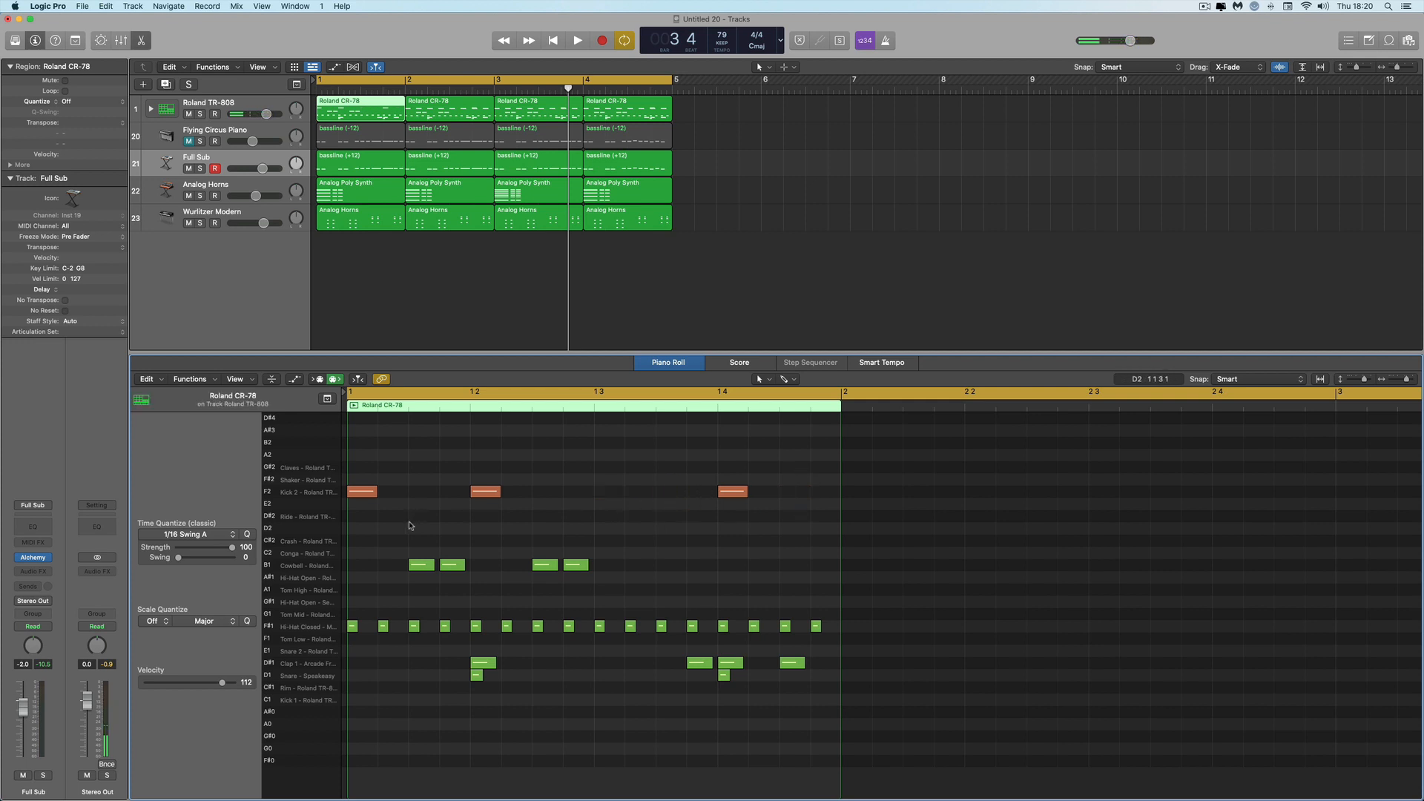
Try adding a Kick 2 note on the second sixteenth of bar 1, shorten it to about a sixteenth, and play the result
key(t)
key(p)
click(392, 495)
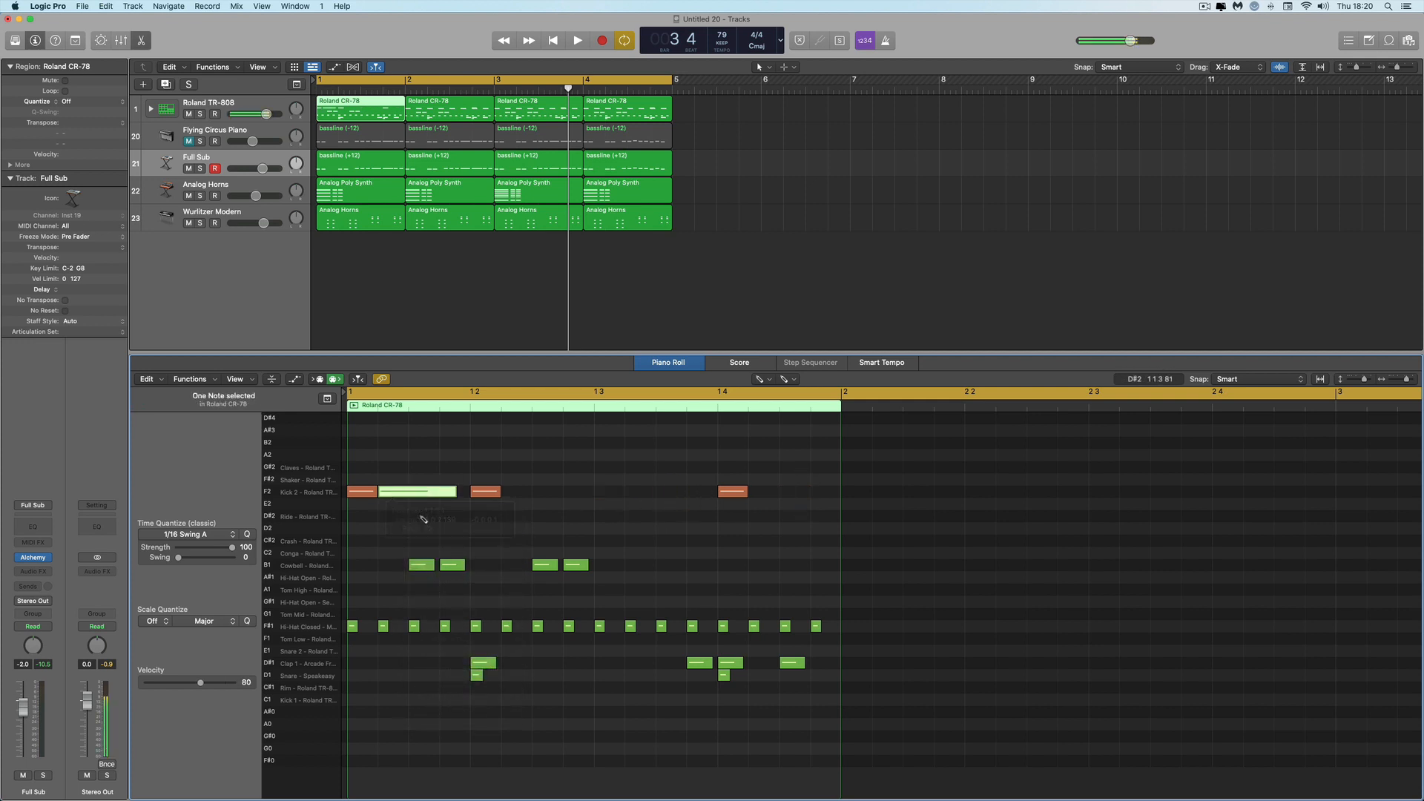
drag(450, 495, 406, 496)
key(shift+space)
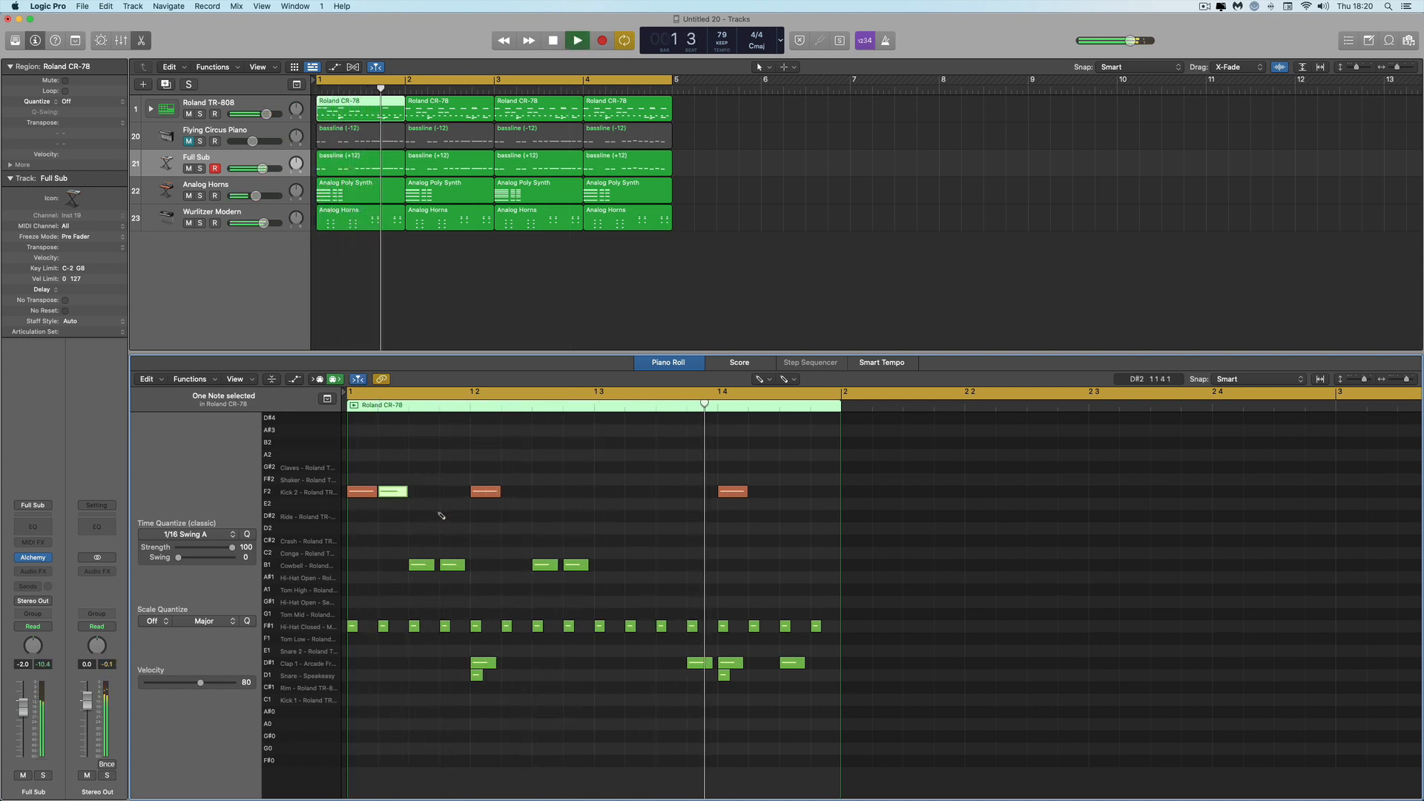
key(space)
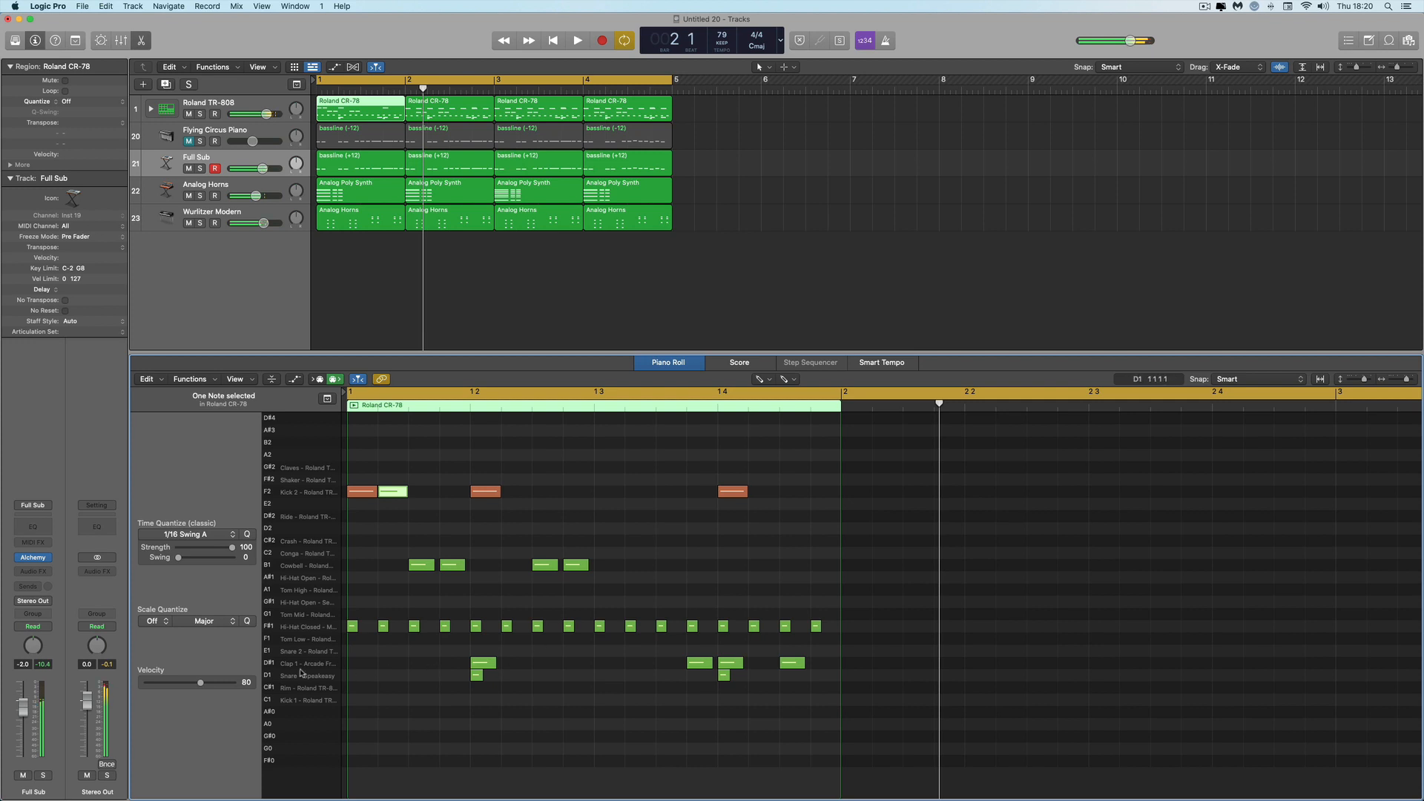
Try muting all four Clap 1 notes in the region with the Mute tool and play the arrangement
click(304, 666)
key(t)
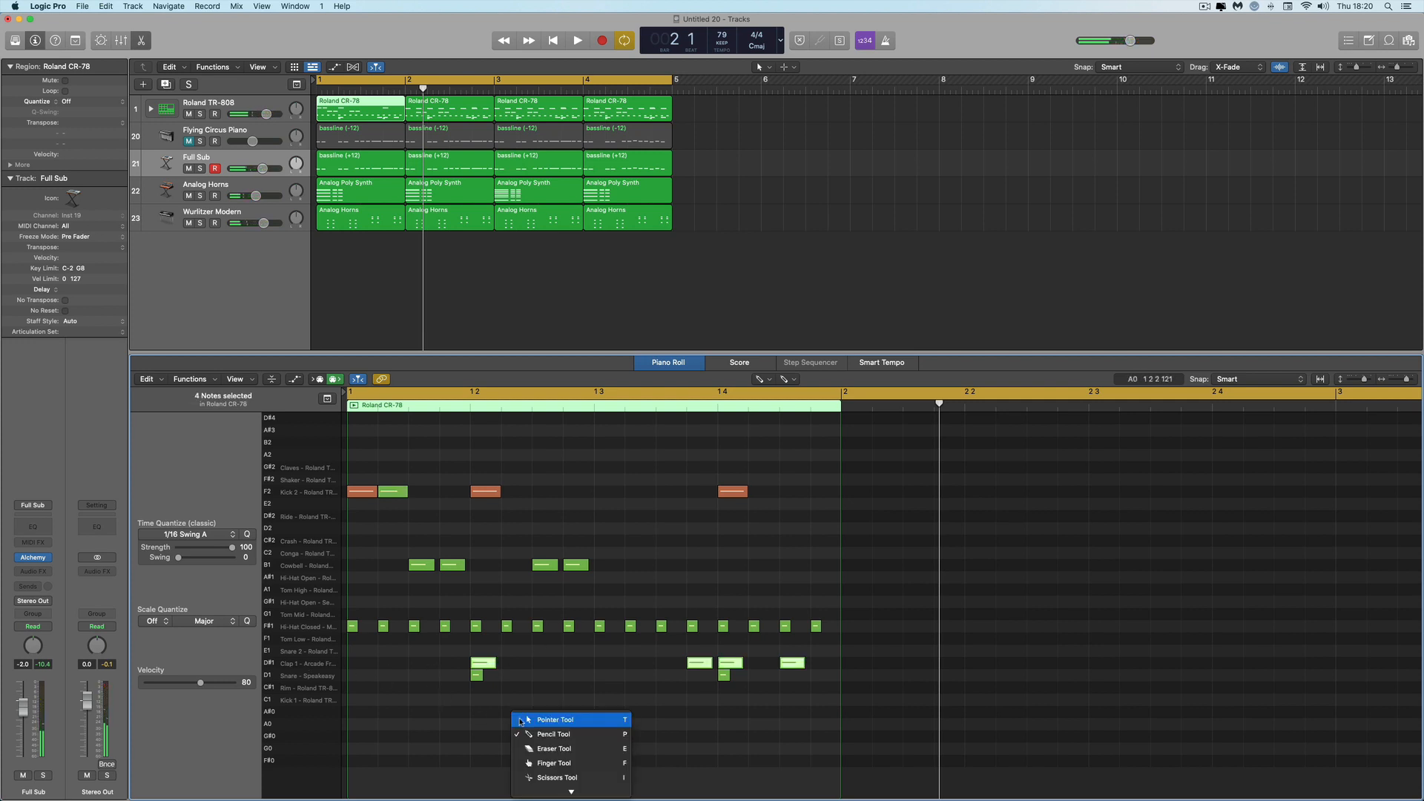
click(555, 685)
click(482, 662)
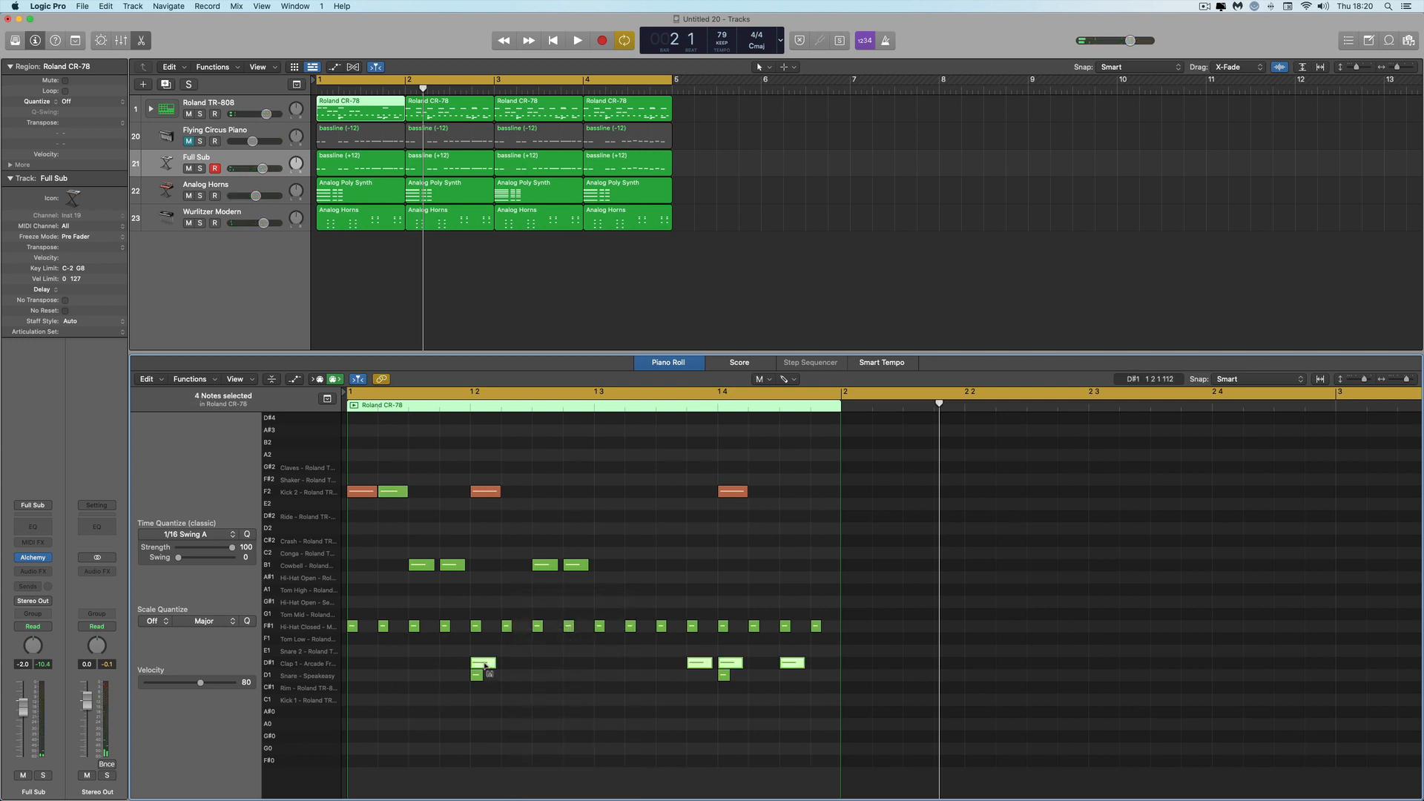
key(space)
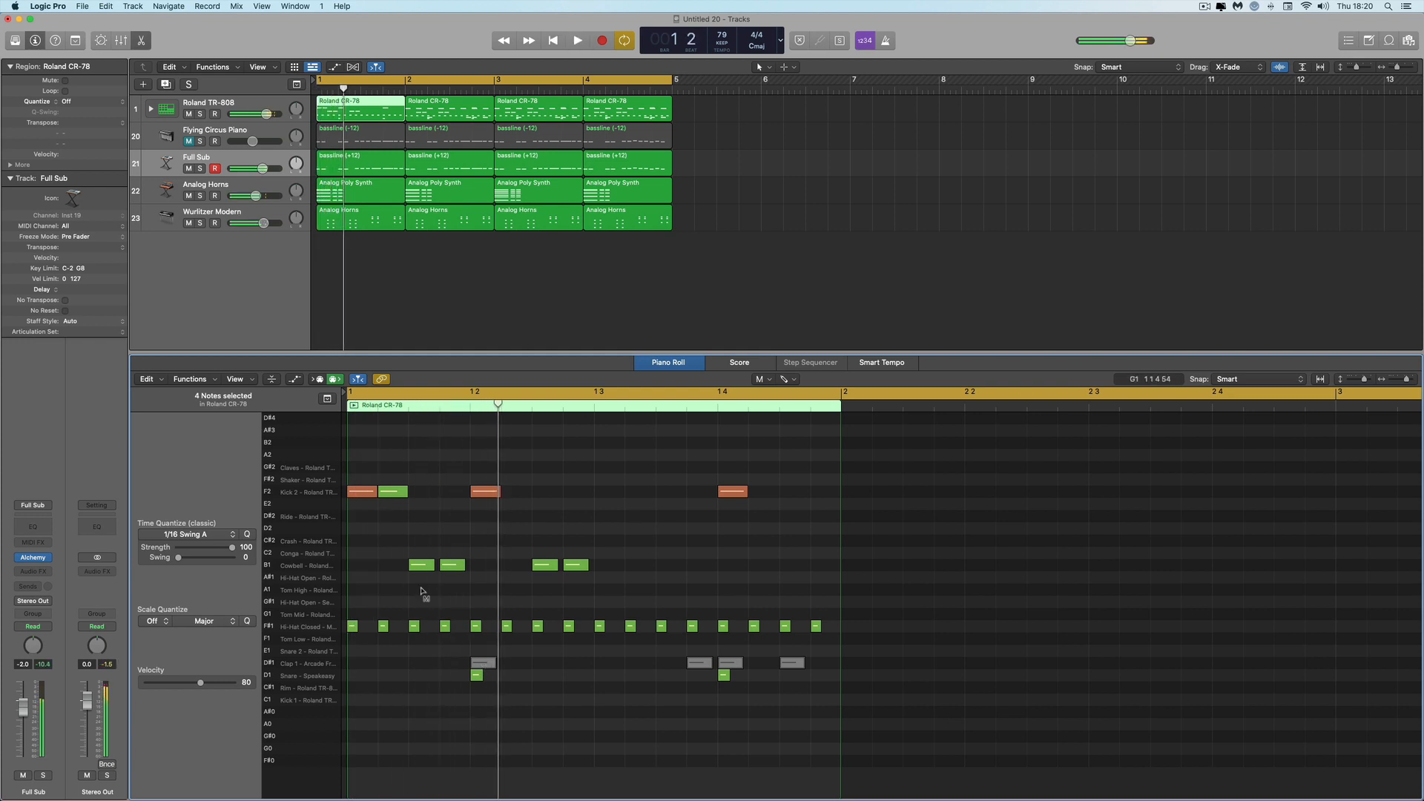
Try muting the four Cowbell notes and audition the reduced drum pattern with the arrangement
drag(398, 555, 585, 577)
click(583, 567)
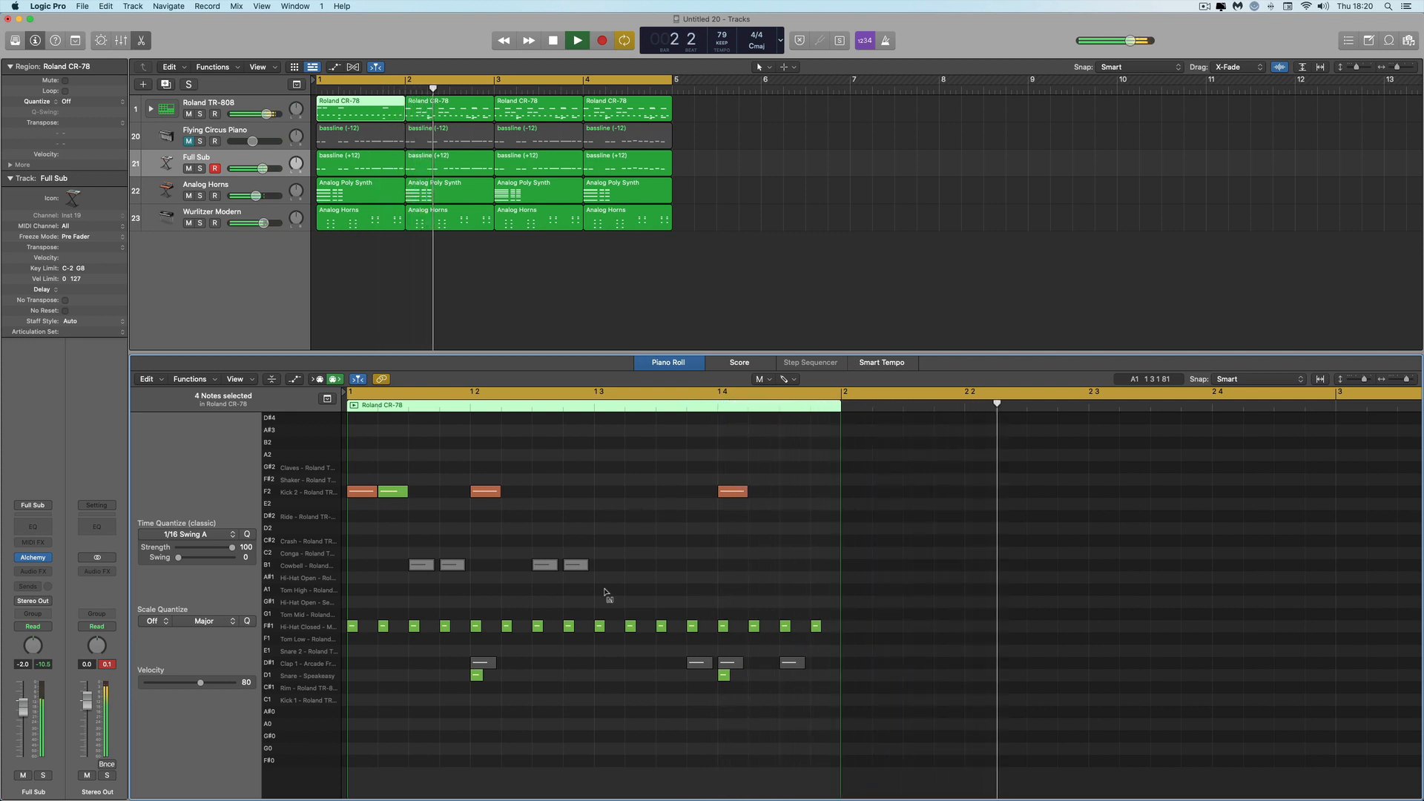
key(space)
key(space)
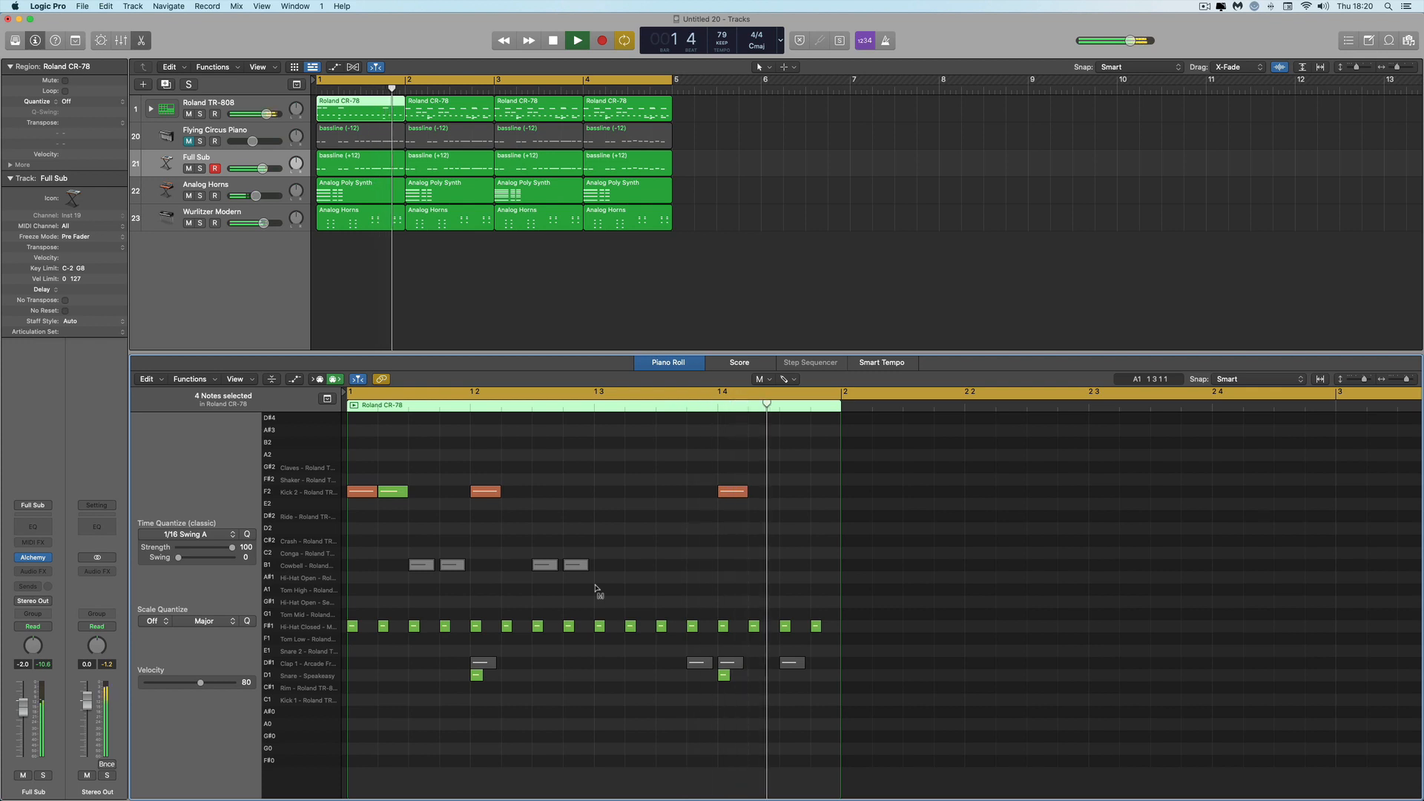
key(space)
key(space)
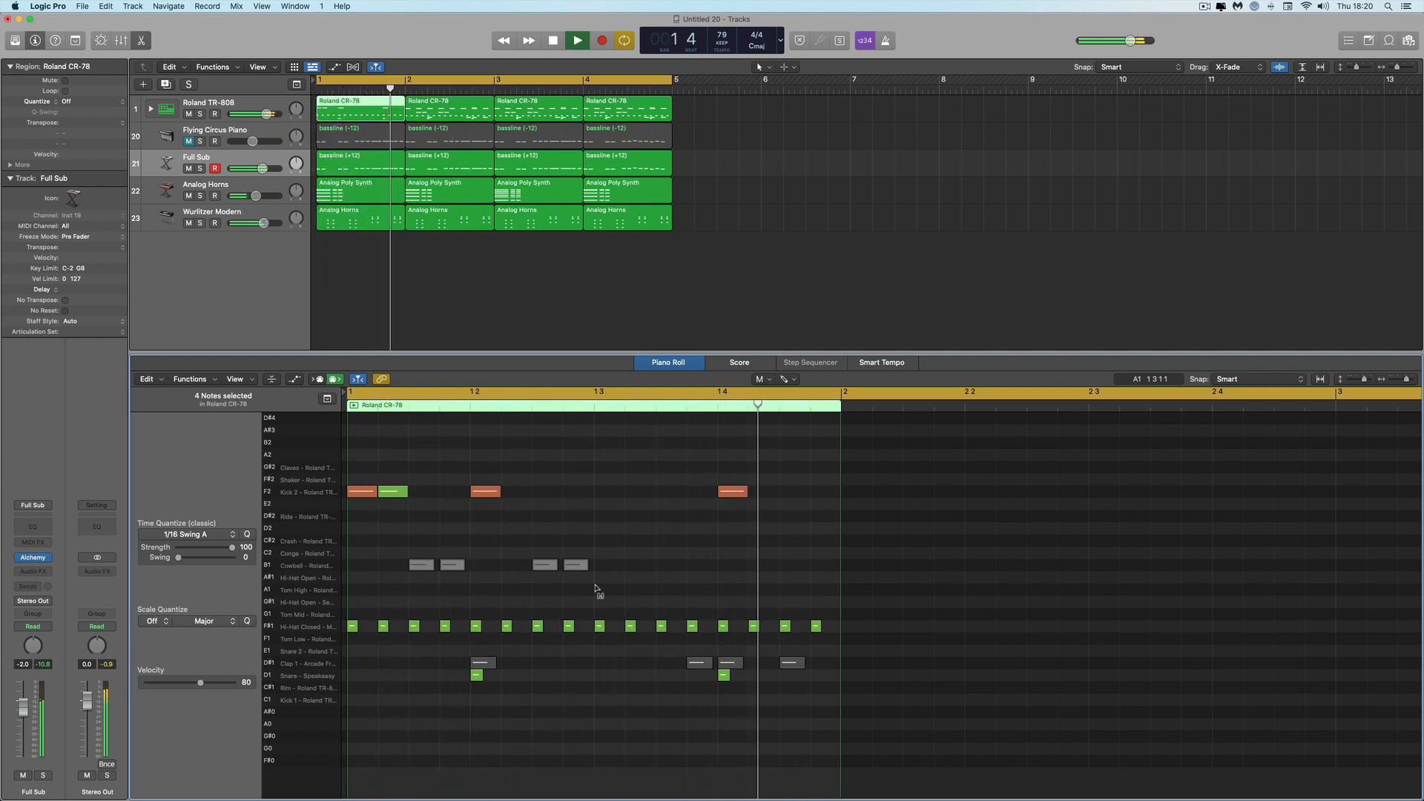
key(space)
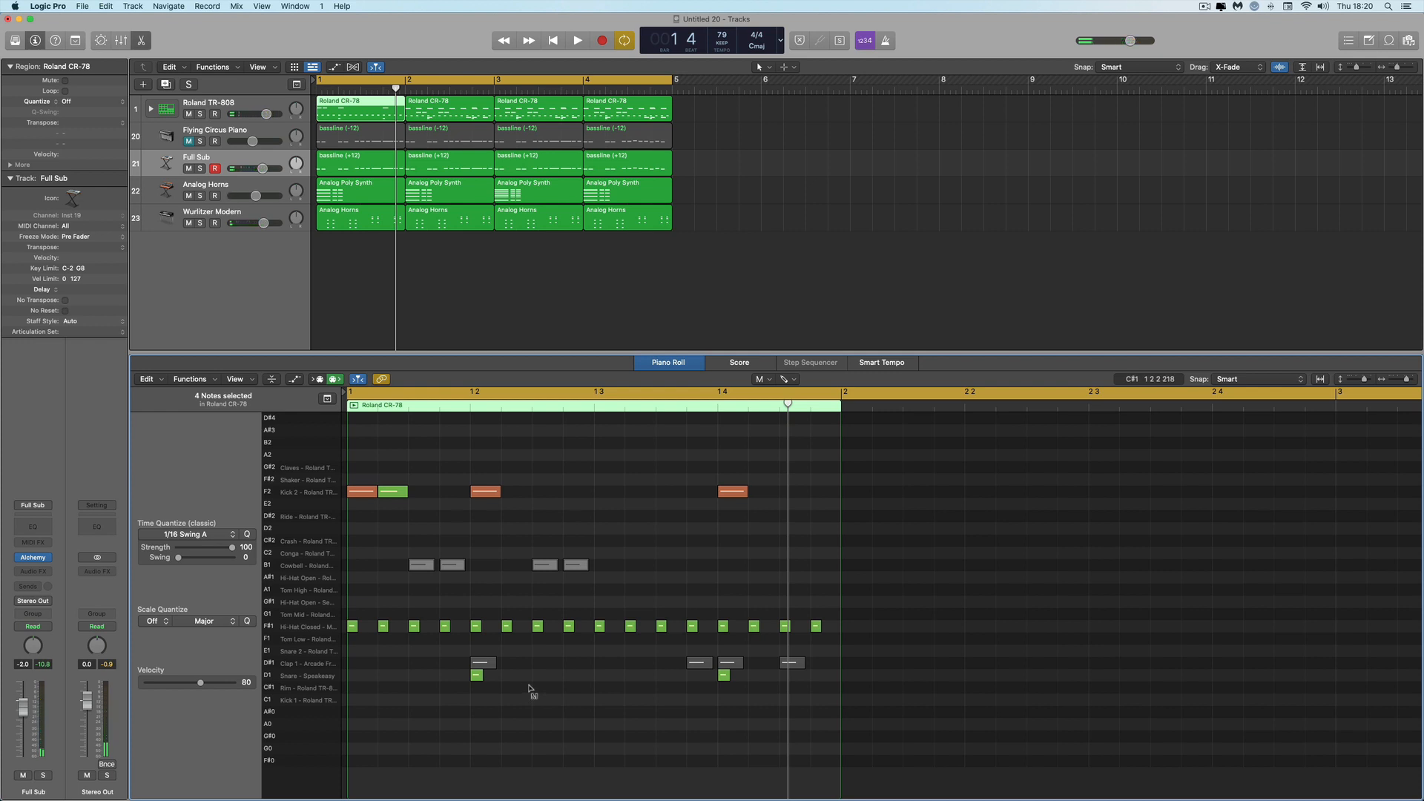
Undo all the trial mutes, additions and deletions of drum notes, and return to the Pointer tool
key(super+z)
key(super+z)
key(super+z)
key(super+z)
key(super+z)
key(super+z)
key(super+z)
key(super+z)
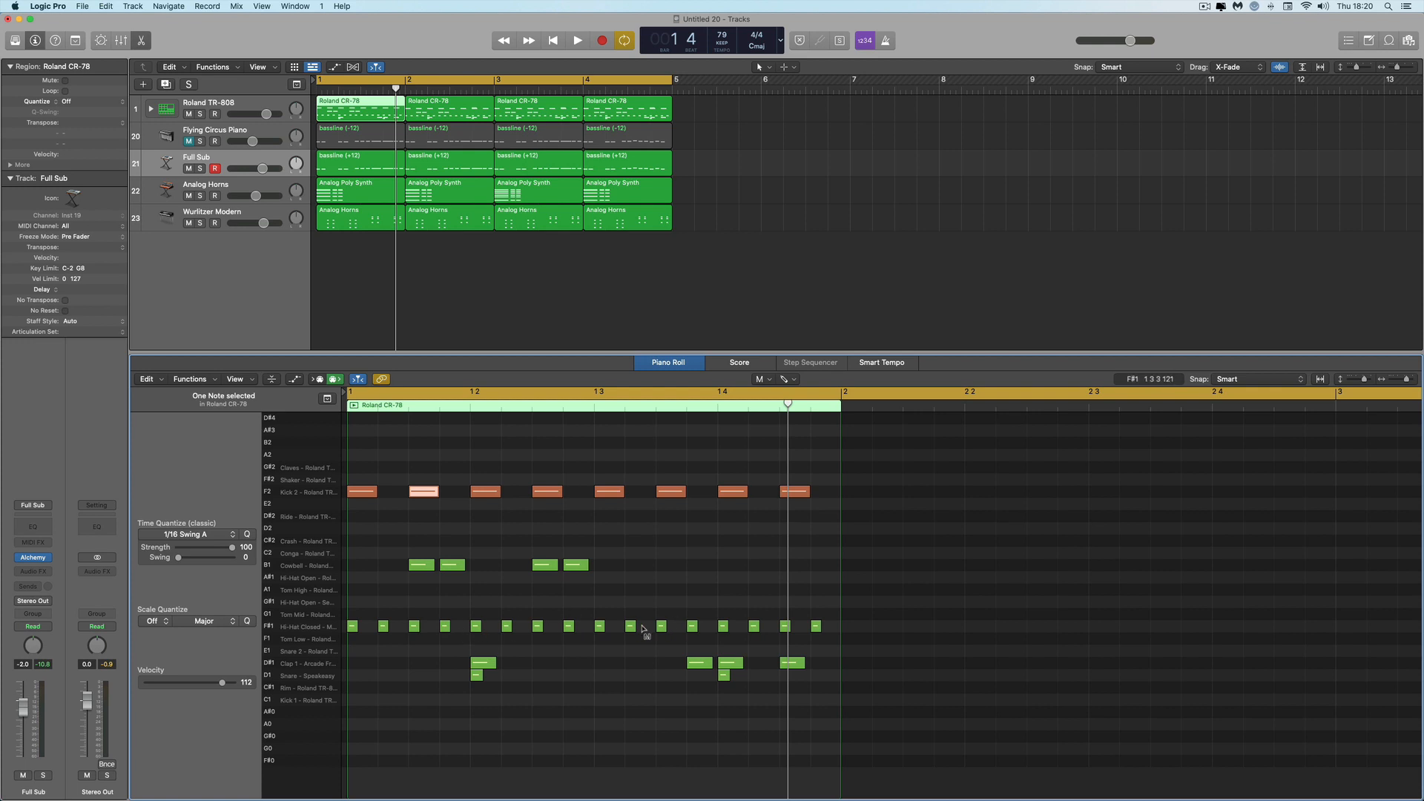
right_click(681, 557)
key(Escape)
Play the arrangement with the original Roland CR-78 pattern, deselect the kick note, and stop playback
key(space)
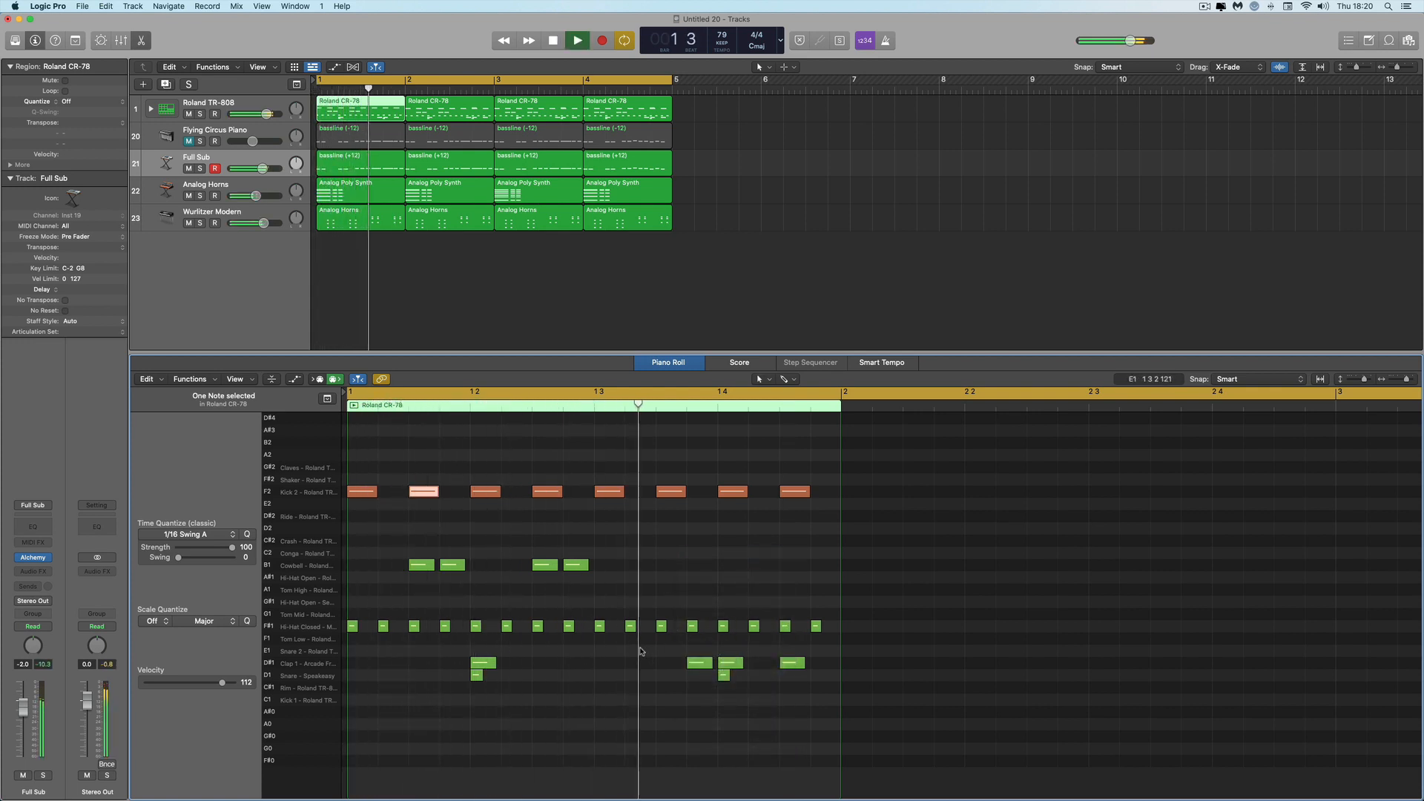
click(672, 551)
key(space)
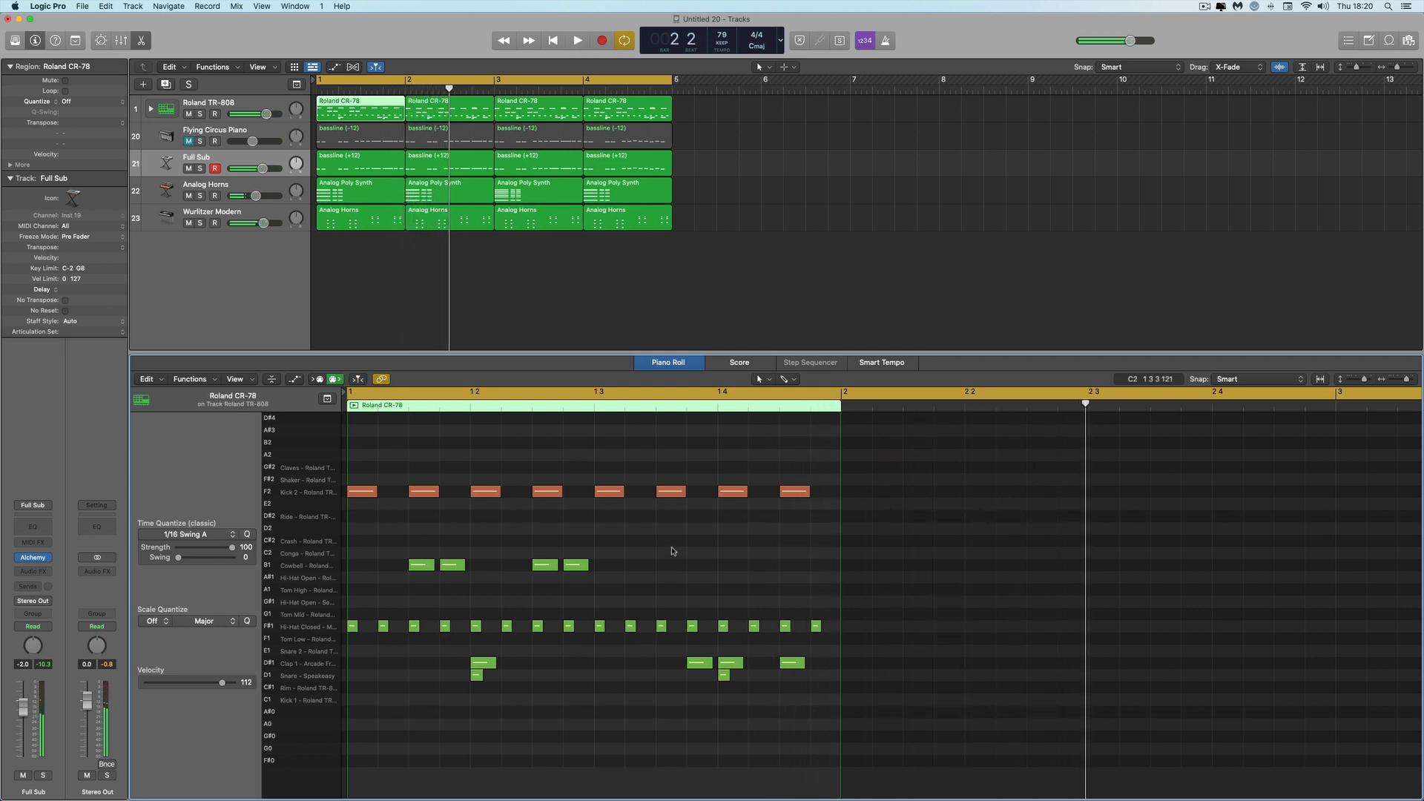